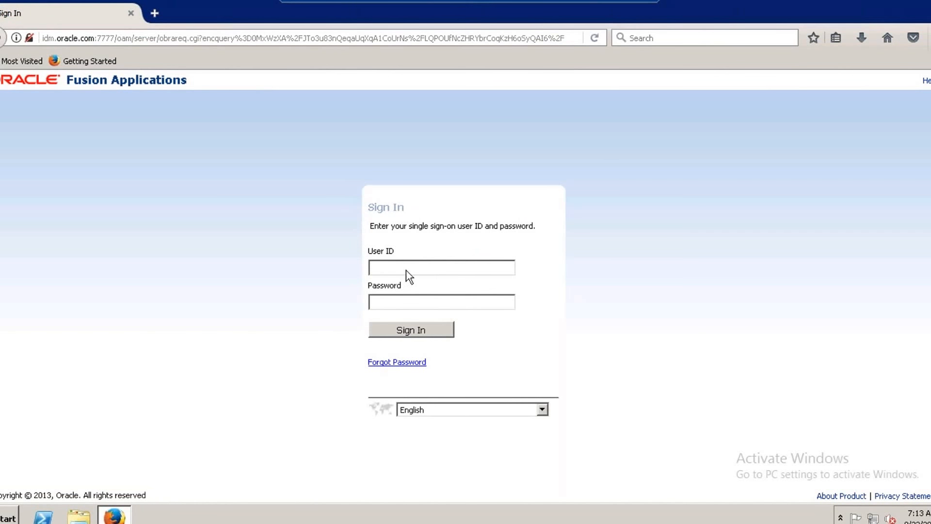
Sign in with the user ID ACT and its saved password.
left_click(406, 269)
type("ACT")
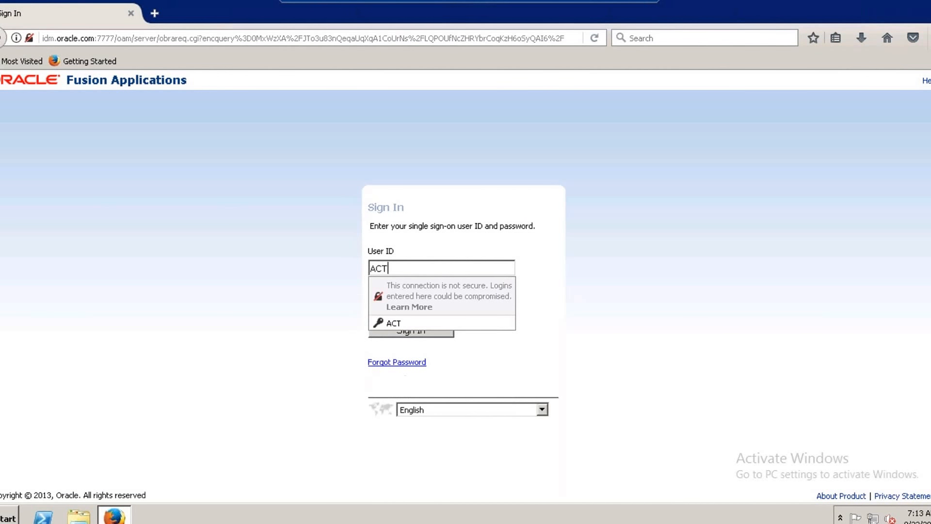
left_click(393, 323)
left_click(415, 331)
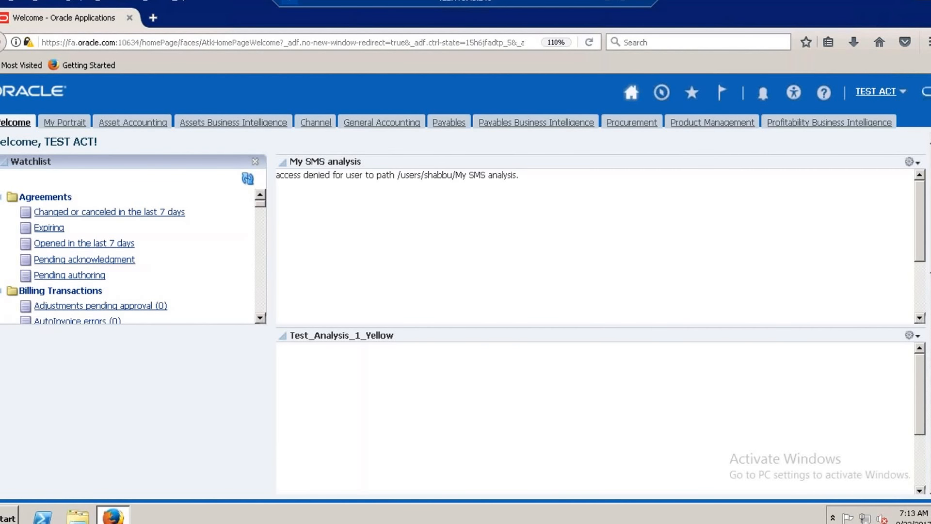
In Setup and Maintenance, search all tasks for the name %man%Tax%Reg% and open the Manage Tax Regimes task.
left_click(902, 93)
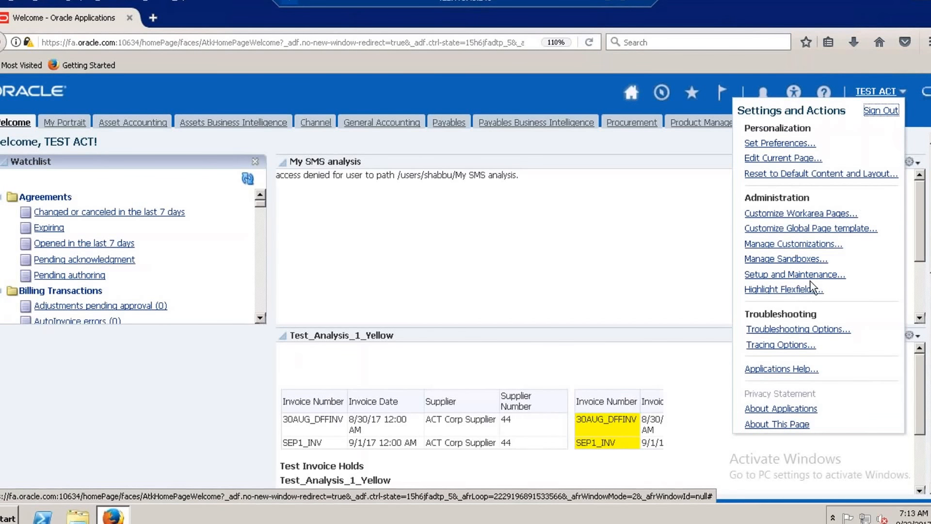
left_click(798, 274)
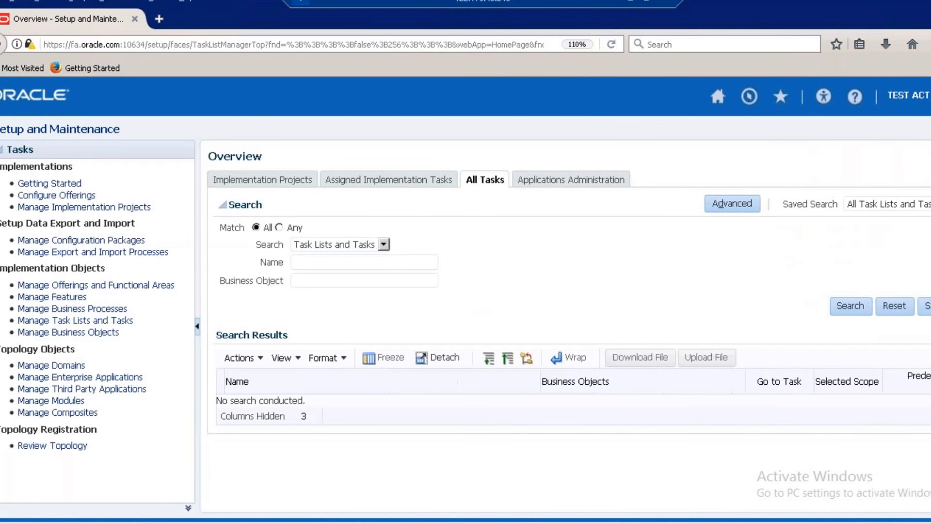
left_click(365, 255)
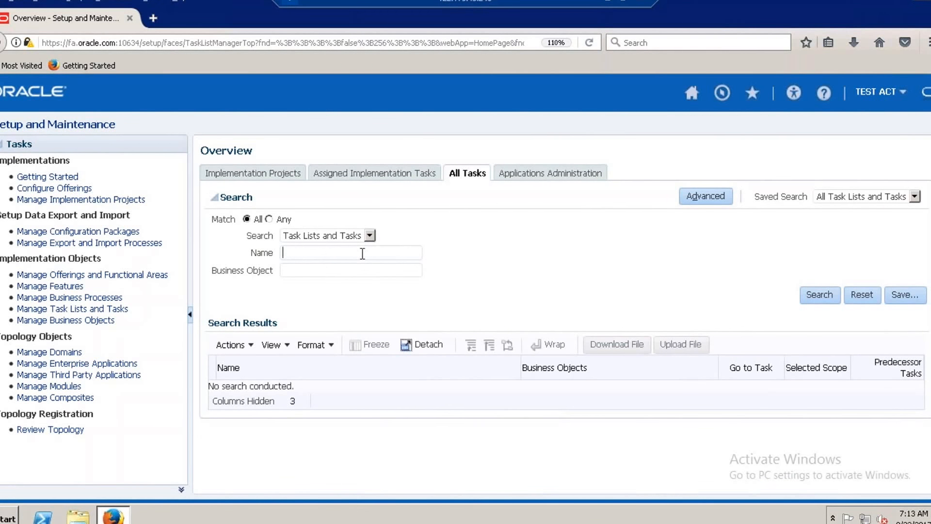
type("Tax")
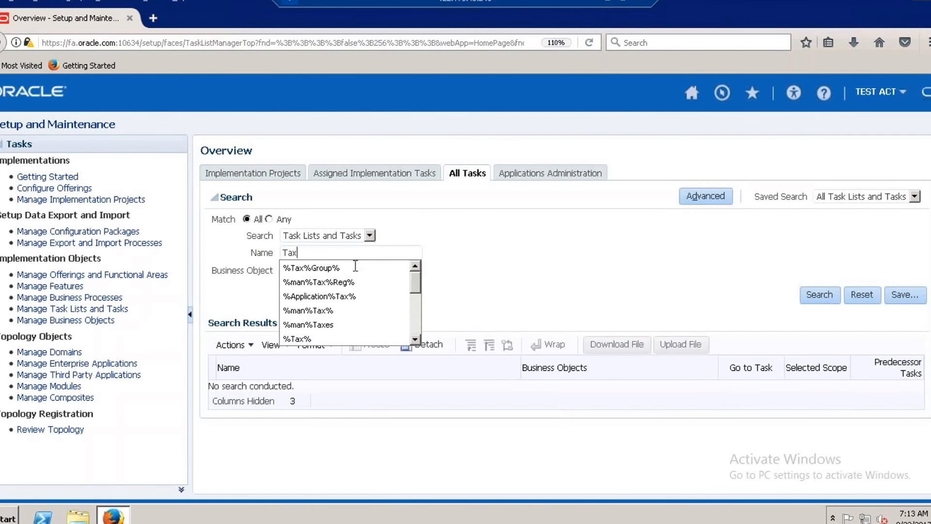
left_click(341, 283)
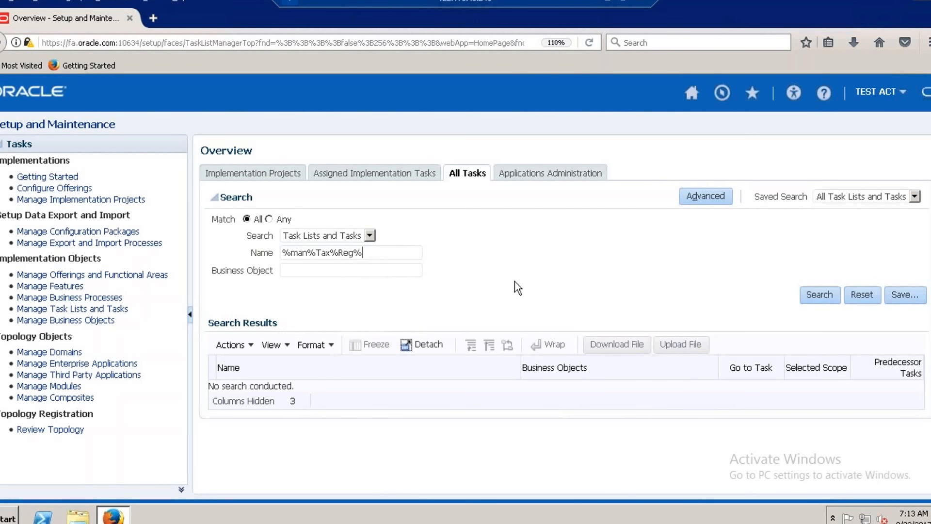
left_click(819, 295)
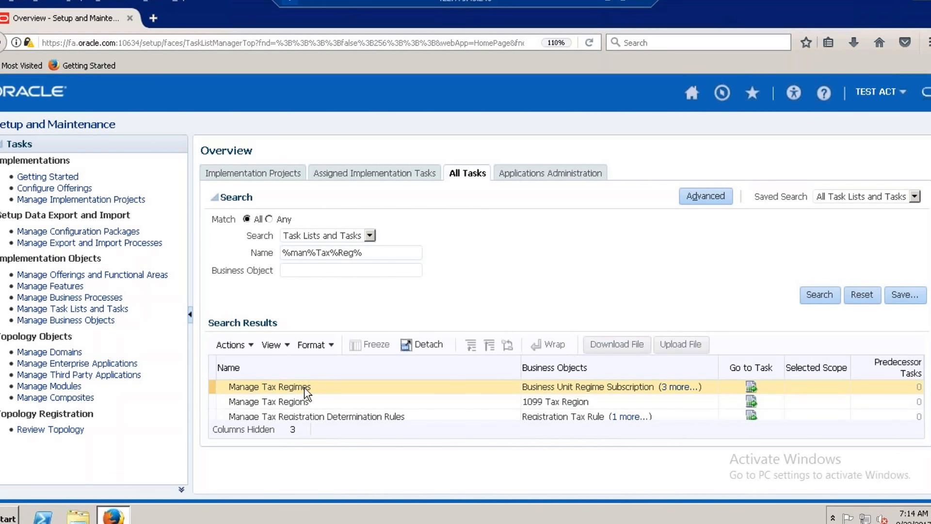
left_click(751, 386)
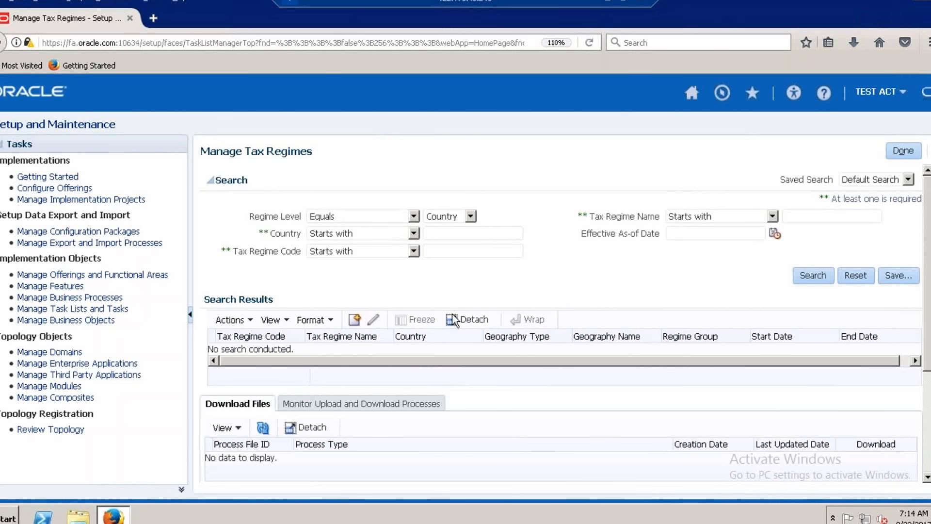
Start a new tax regime with ACT US Tax Regime as both its code and its name.
left_click(354, 321)
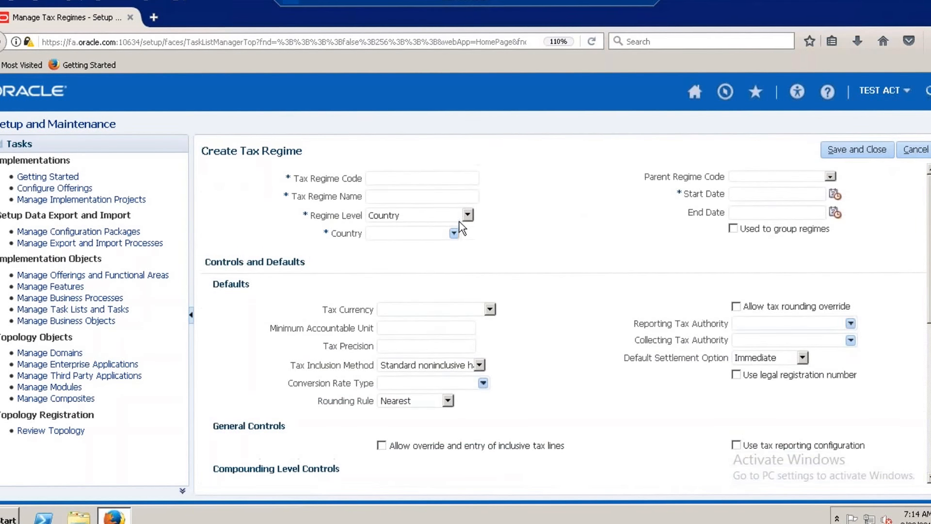
left_click(431, 179)
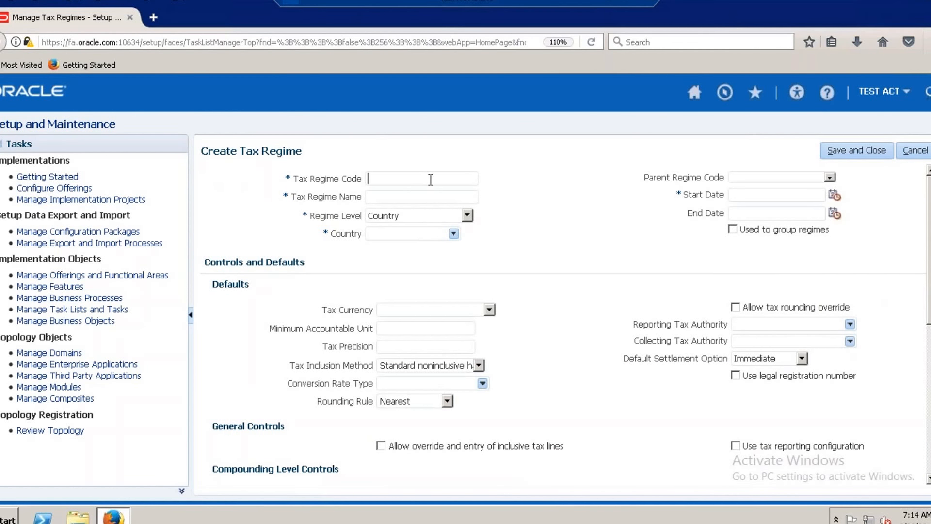
type("ACT")
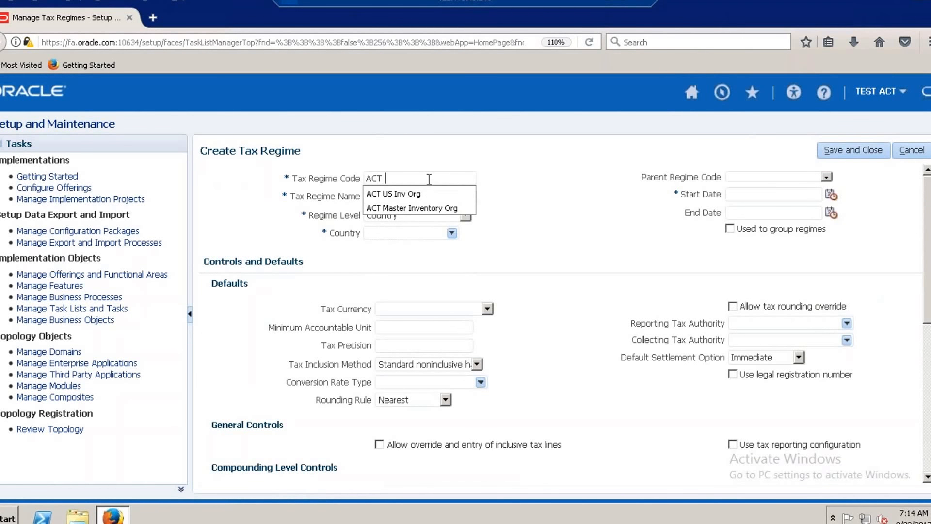
type(" US ")
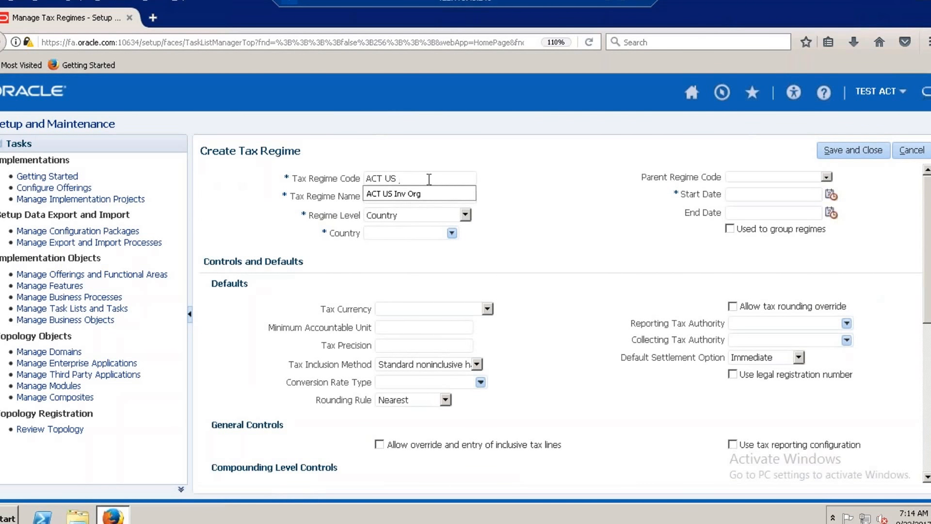
type("Tax ")
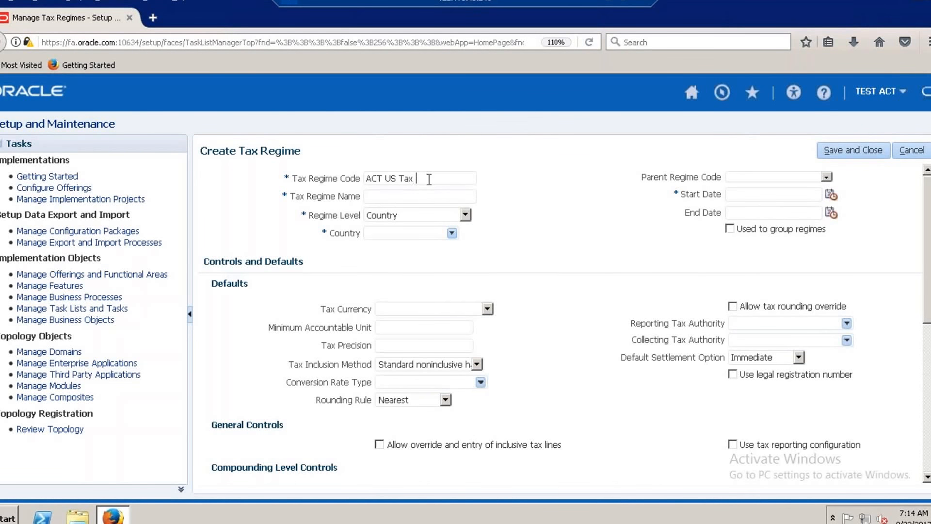
type("Regime")
left_click_drag(446, 178, 356, 176)
key("ctrl+c")
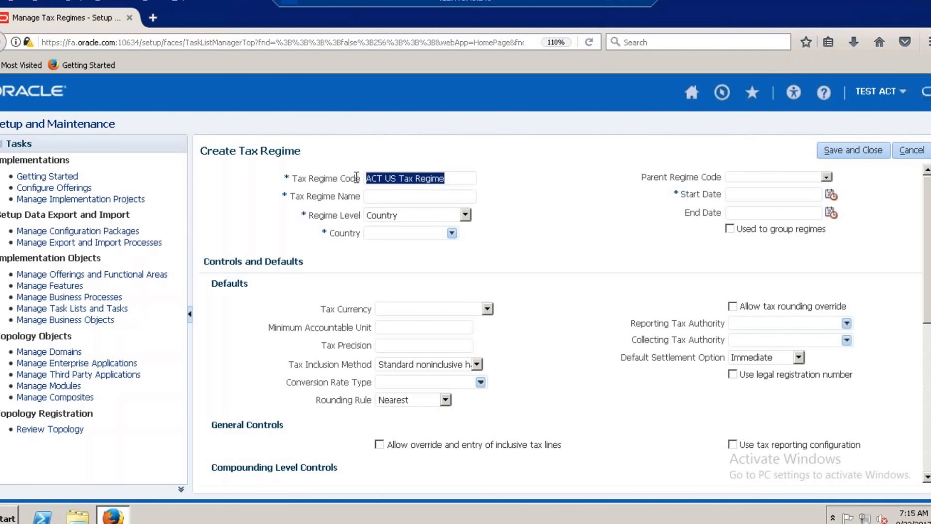
left_click(387, 199)
key("ctrl+v")
Set the regime level to Country and choose United States, found by the code US, as the country.
left_click(466, 214)
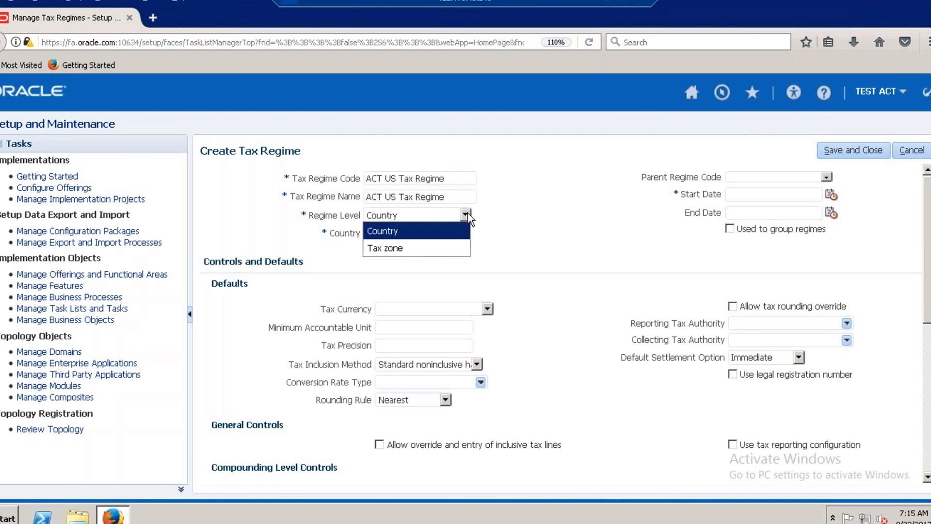
left_click(442, 231)
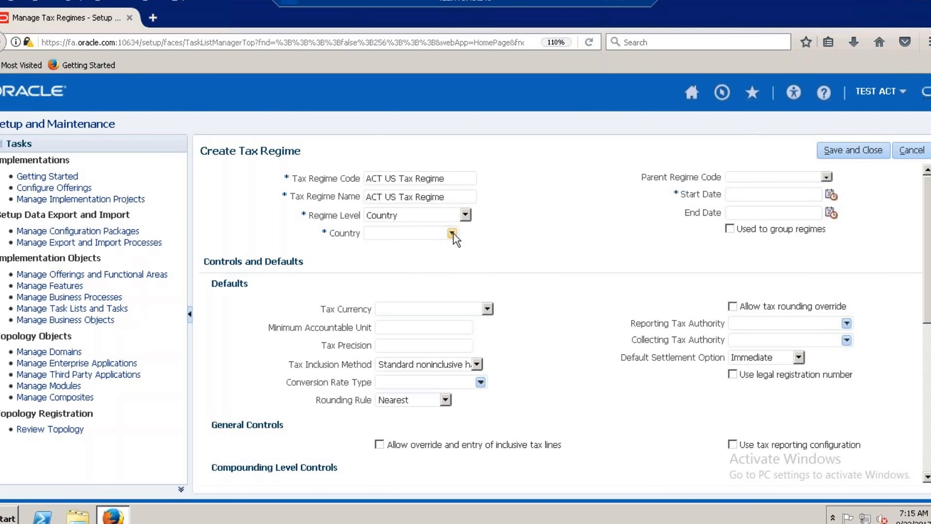
left_click(452, 233)
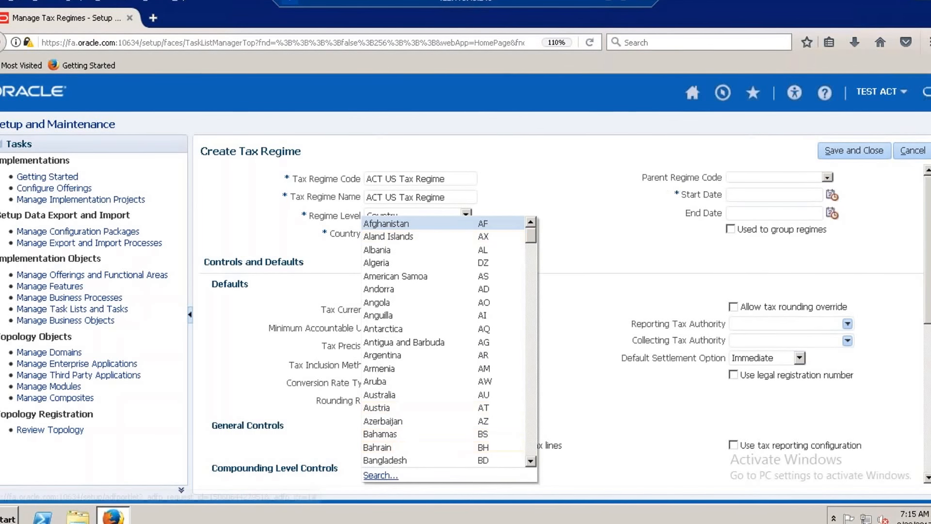
left_click(383, 474)
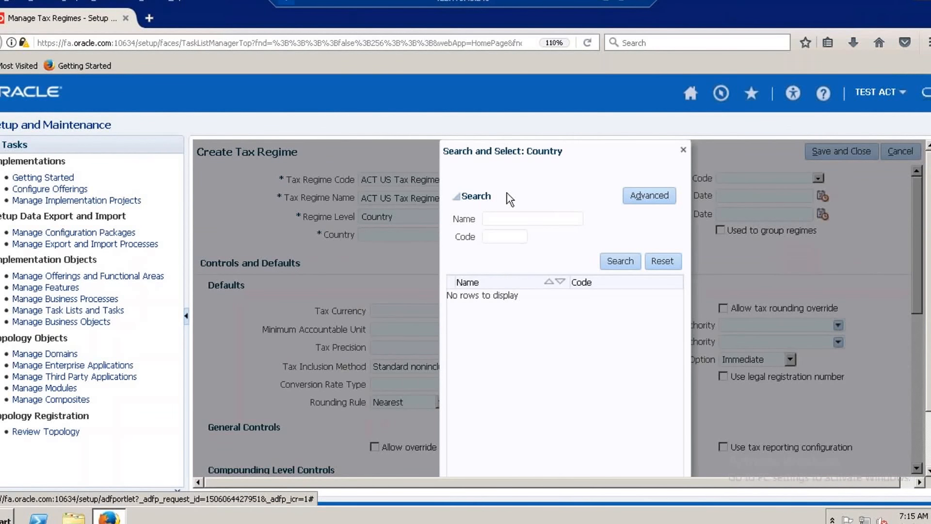
left_click(505, 237)
type("US")
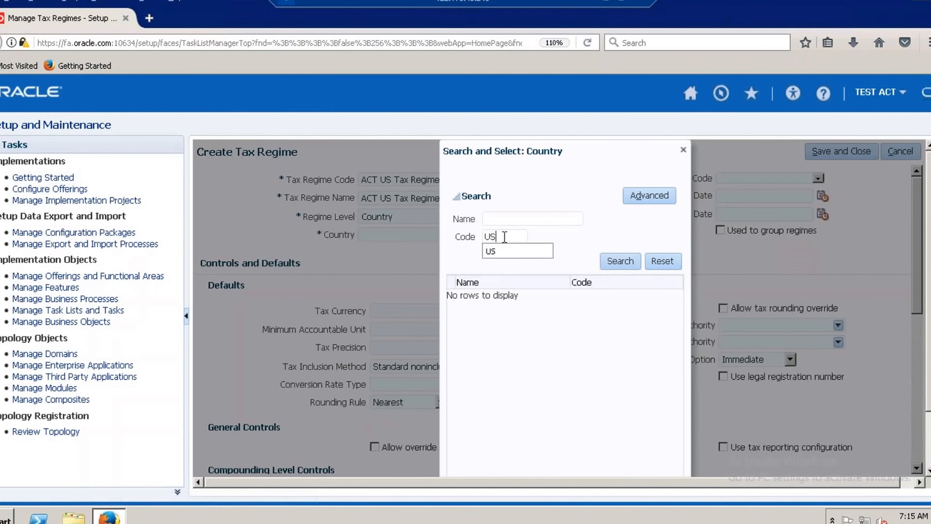
left_click(623, 262)
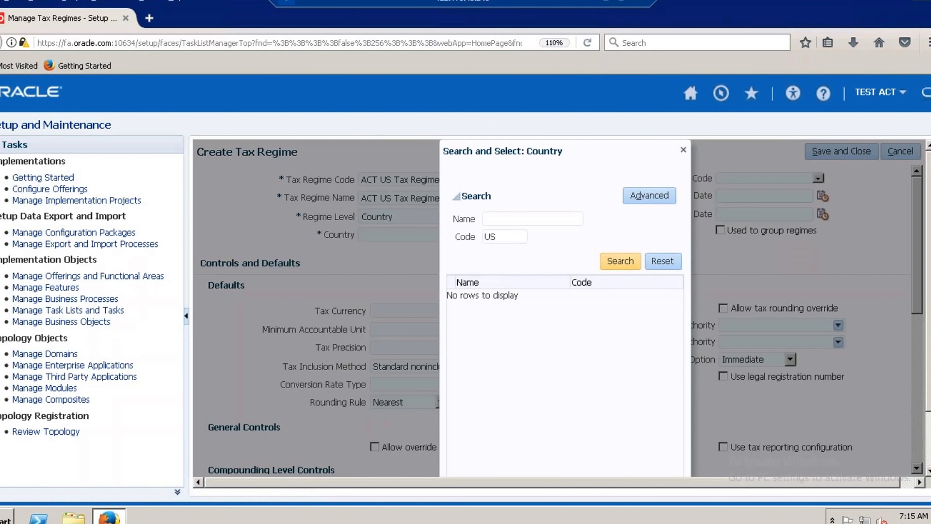
left_click(504, 297)
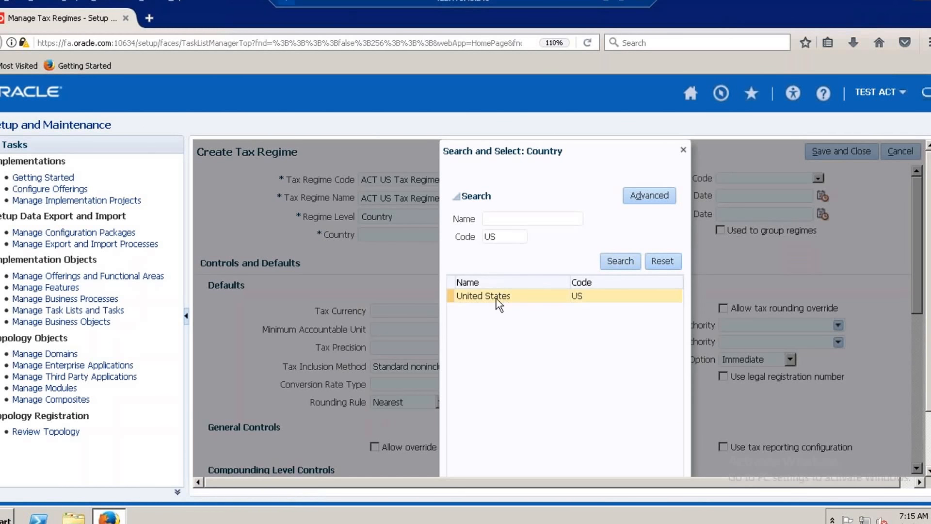
left_click_drag(928, 301, 929, 356)
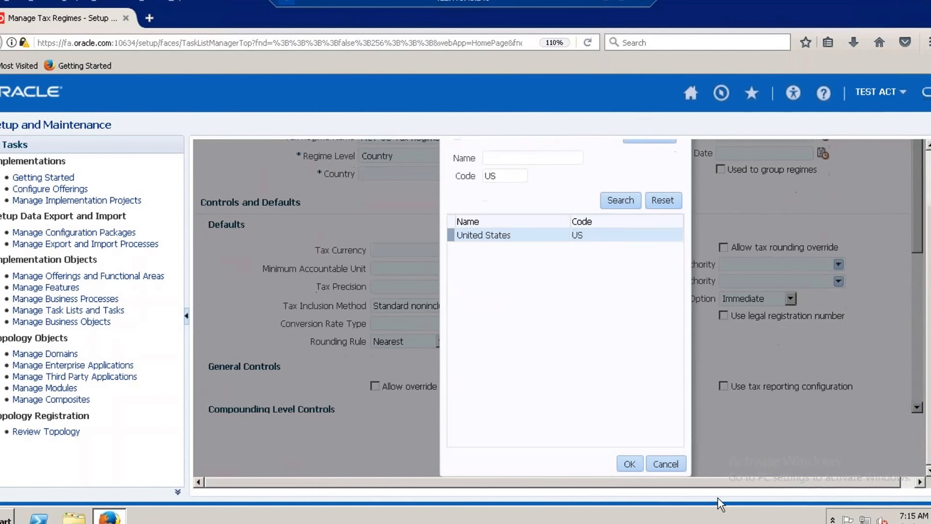
left_click(628, 463)
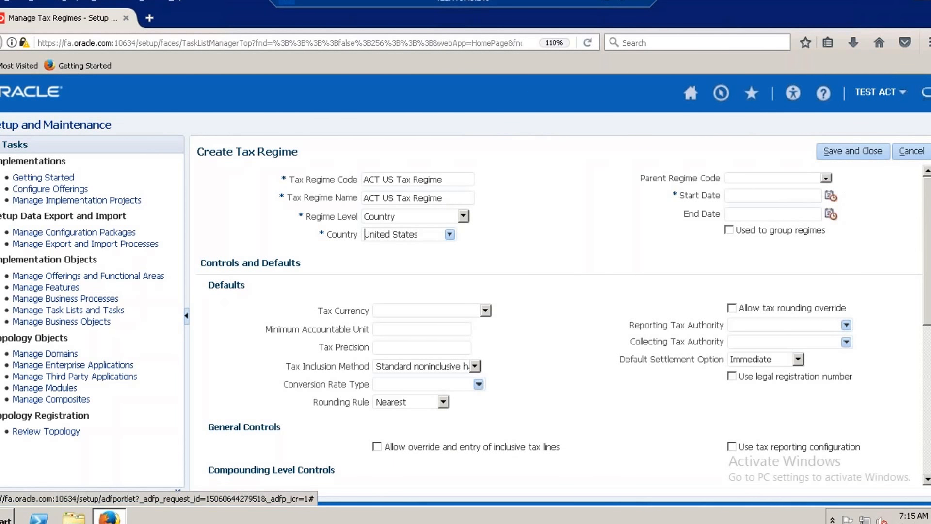
Set the regime's start date to 9/21/17 and its tax currency to USD - US Dollar.
left_click(830, 197)
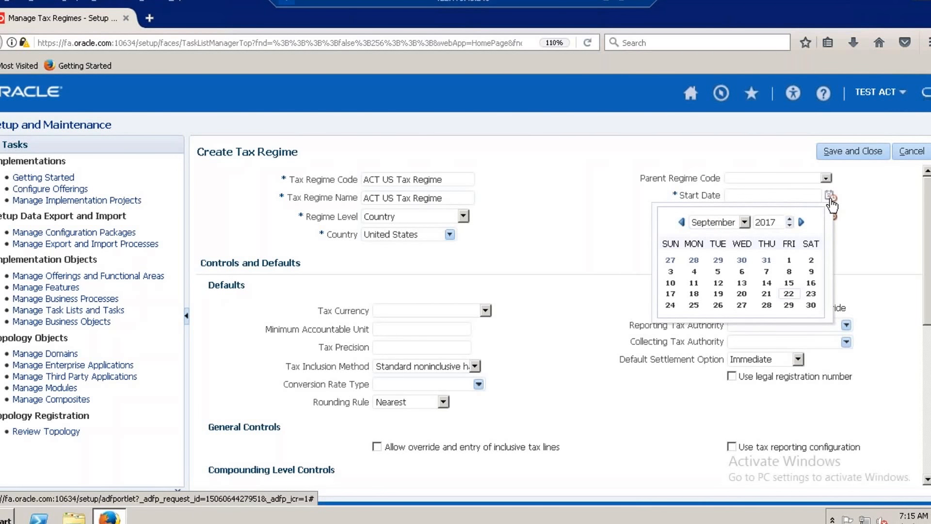
left_click(766, 294)
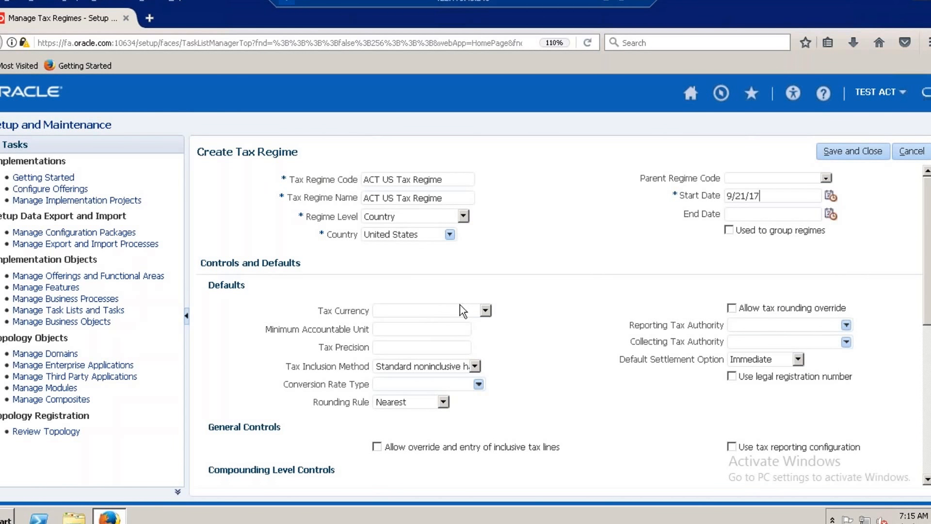
left_click(490, 311)
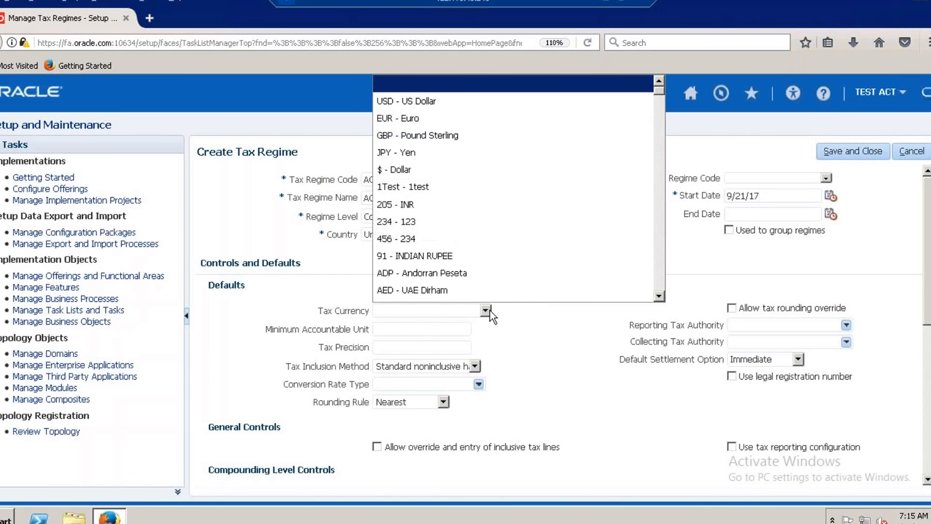
left_click(431, 102)
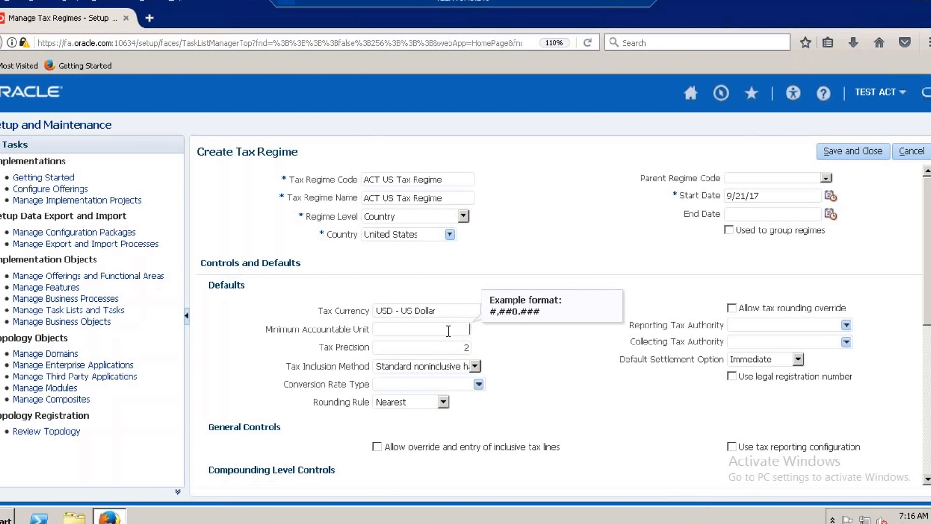
Set the minimum accountable unit to 0.02.
type(".0")
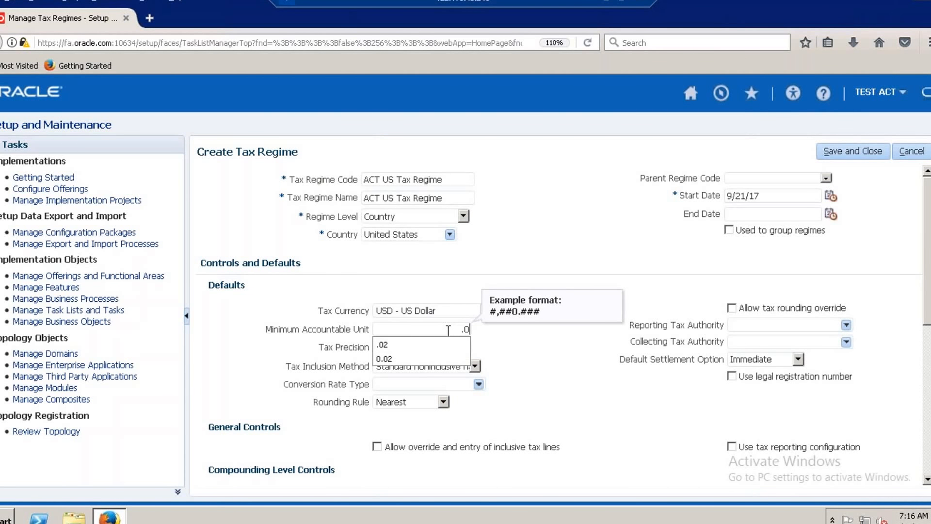
key("BackSpace")
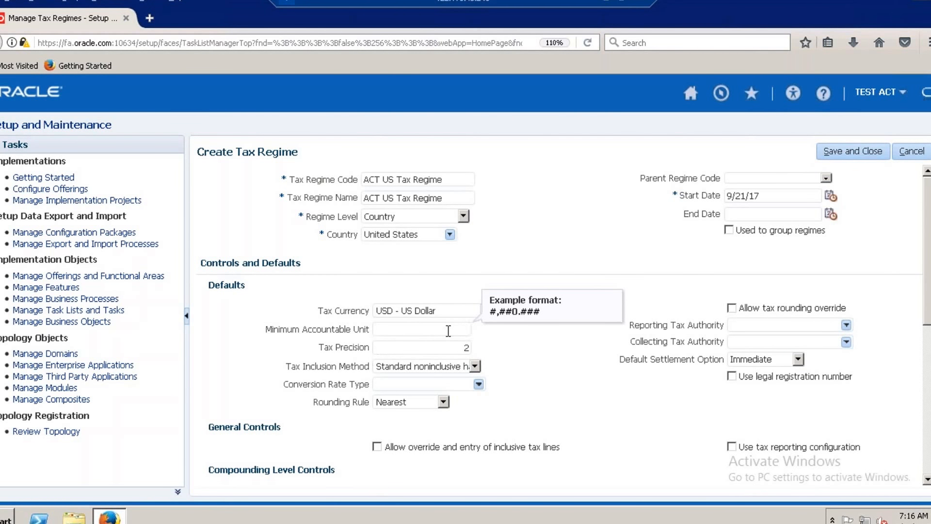
type("0.02")
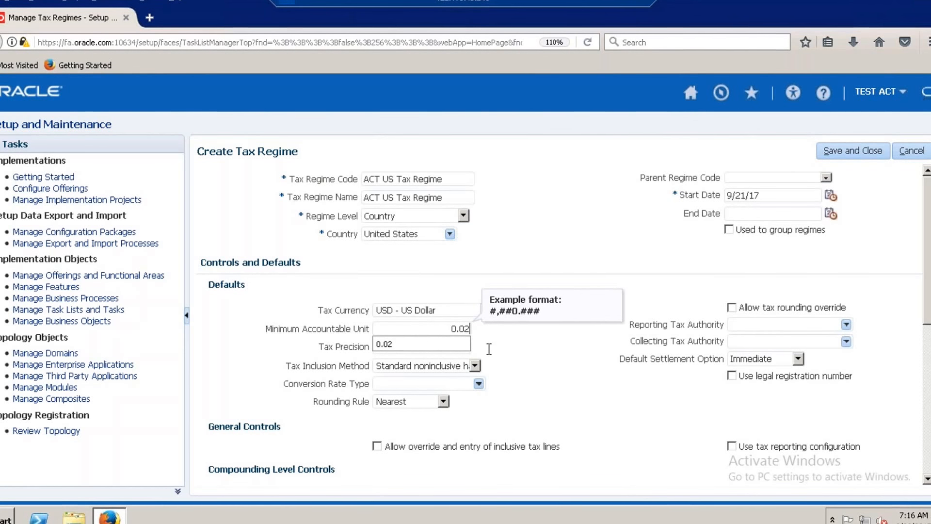
left_click(552, 375)
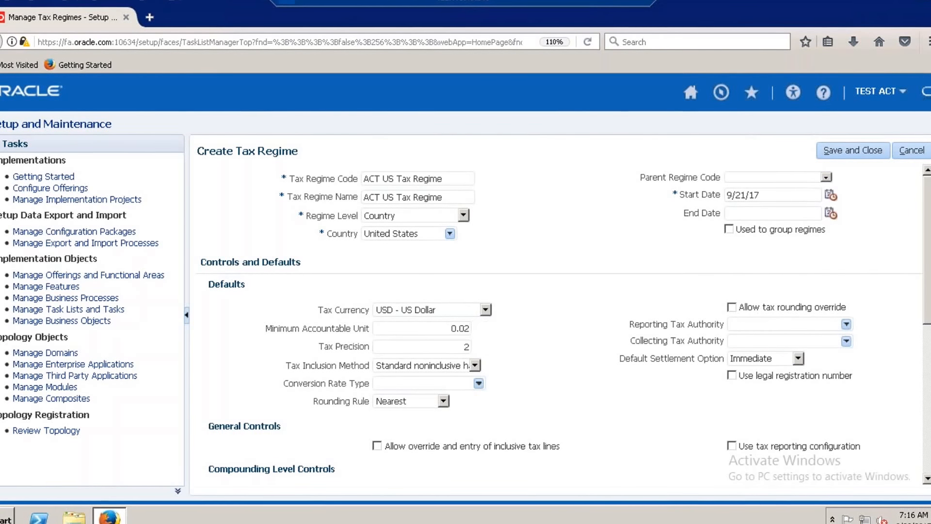
Allow override and entry of inclusive tax lines in the regime's general controls.
scroll(921, 276, "down", 2)
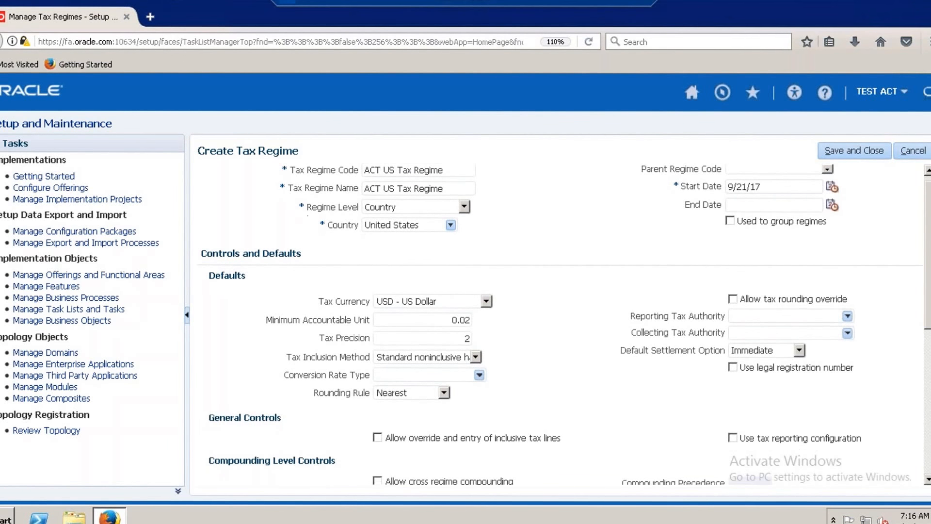
scroll(558, 320, "down", 5)
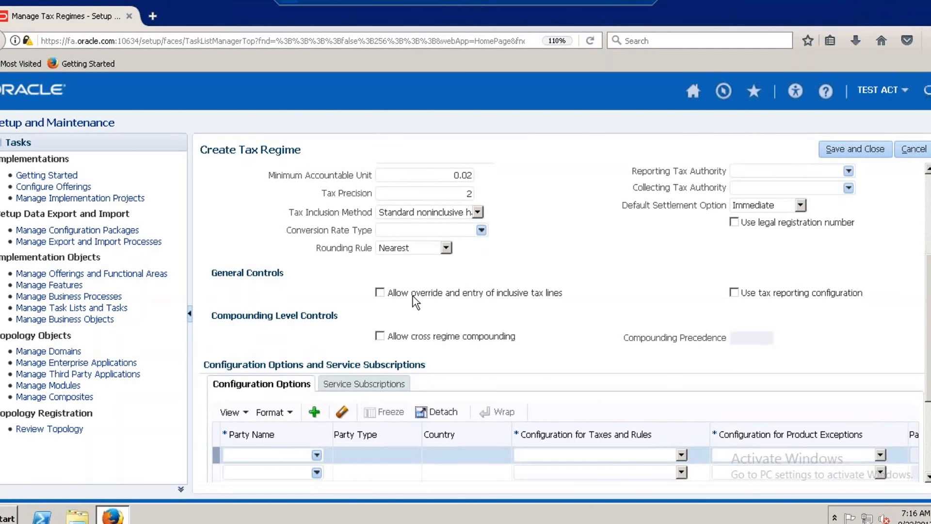
left_click(379, 294)
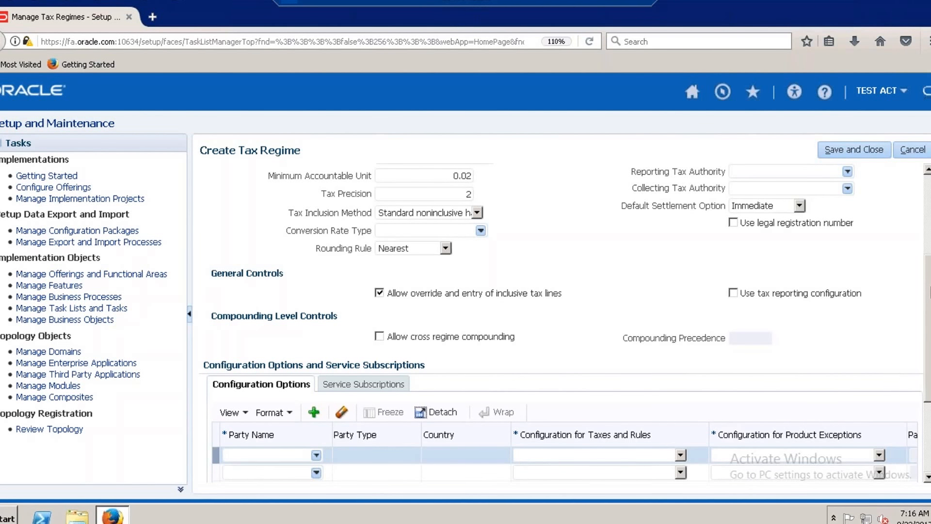
Add ACT US Business Unit, found by searching party names for ACT, as the first party in the regime's configuration options.
scroll(562, 324, "down", 1)
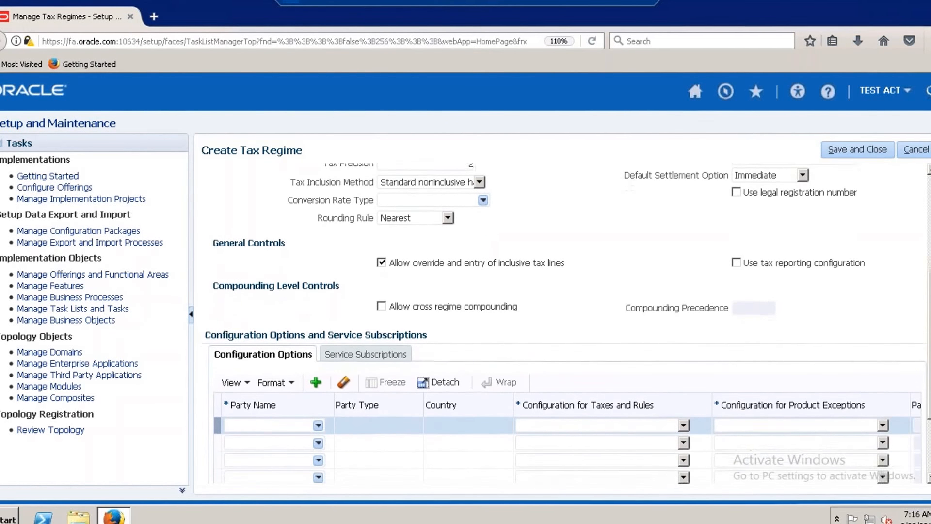
scroll(321, 391, "down", 2)
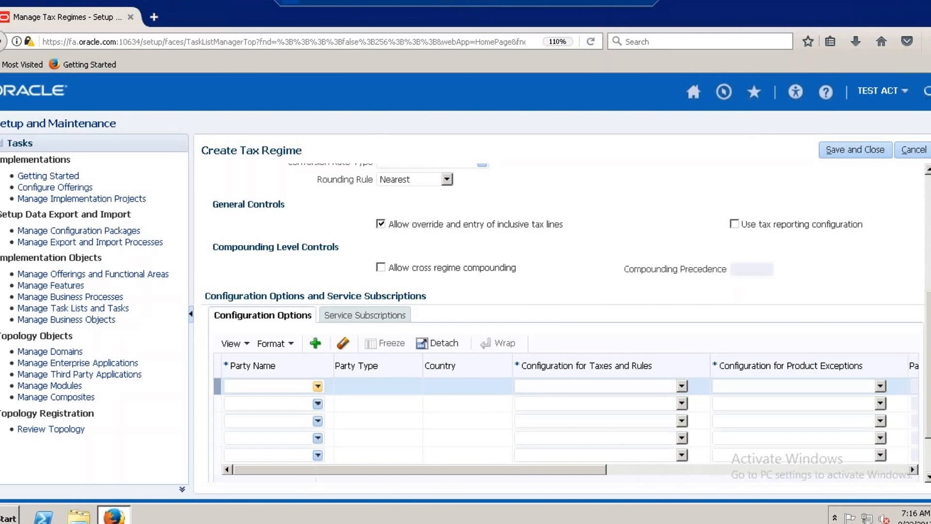
left_click(318, 386)
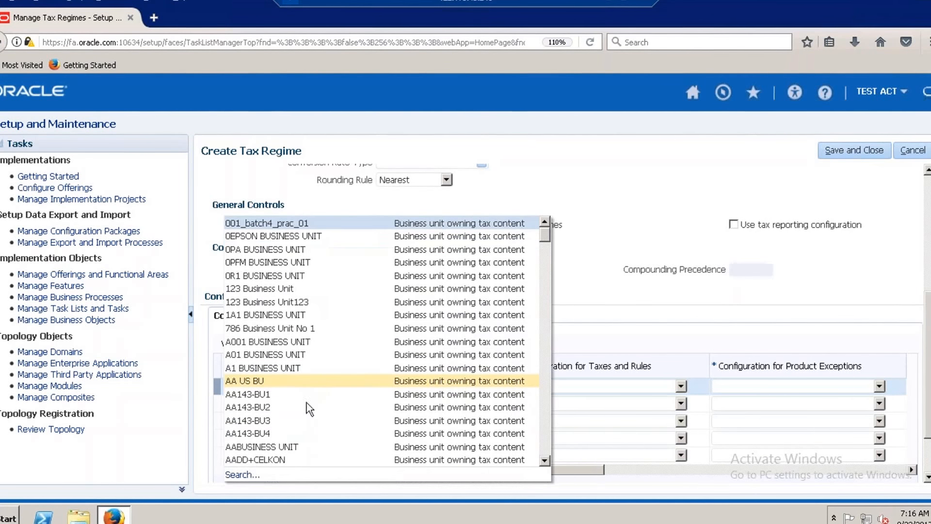
left_click(245, 475)
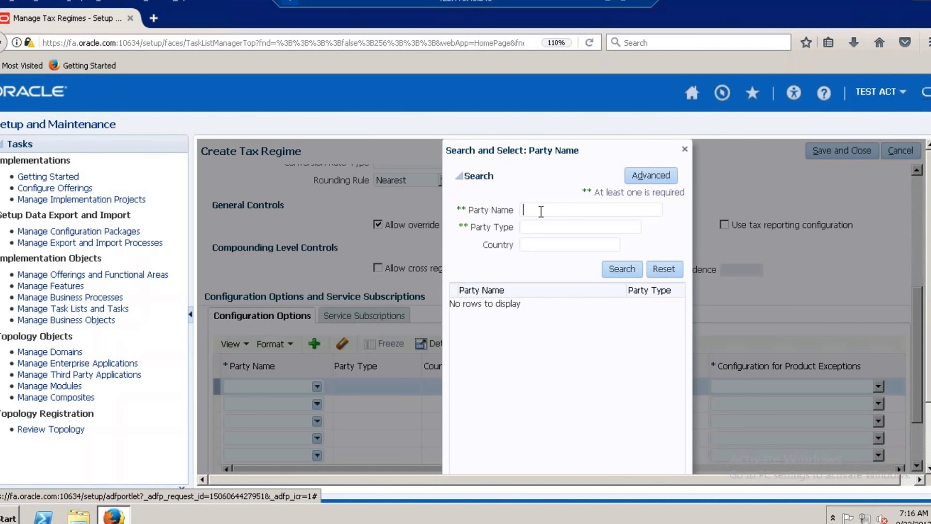
type("ACT")
left_click(622, 266)
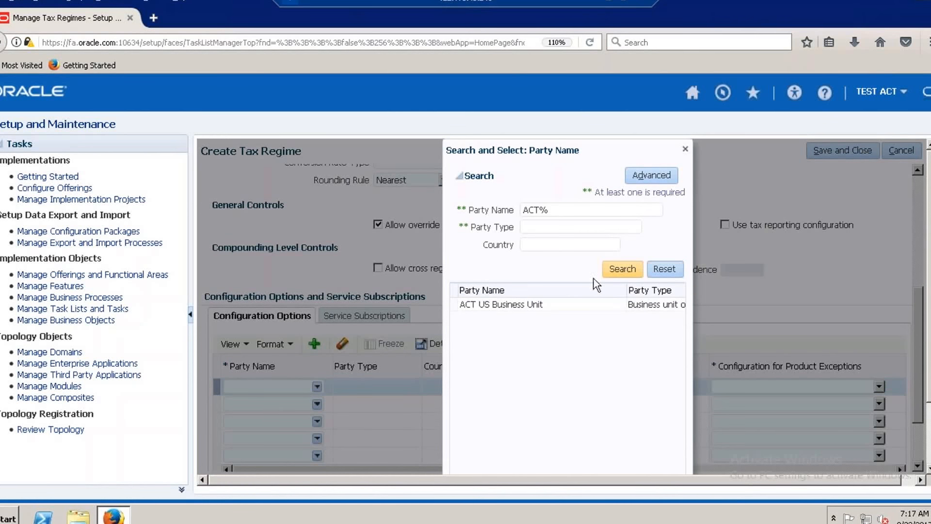
left_click(522, 304)
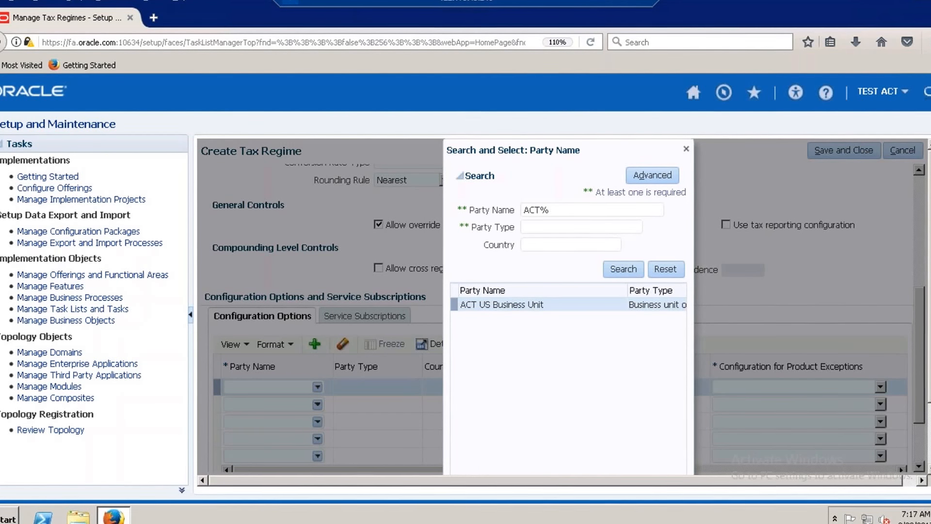
scroll(636, 475, "down", 3)
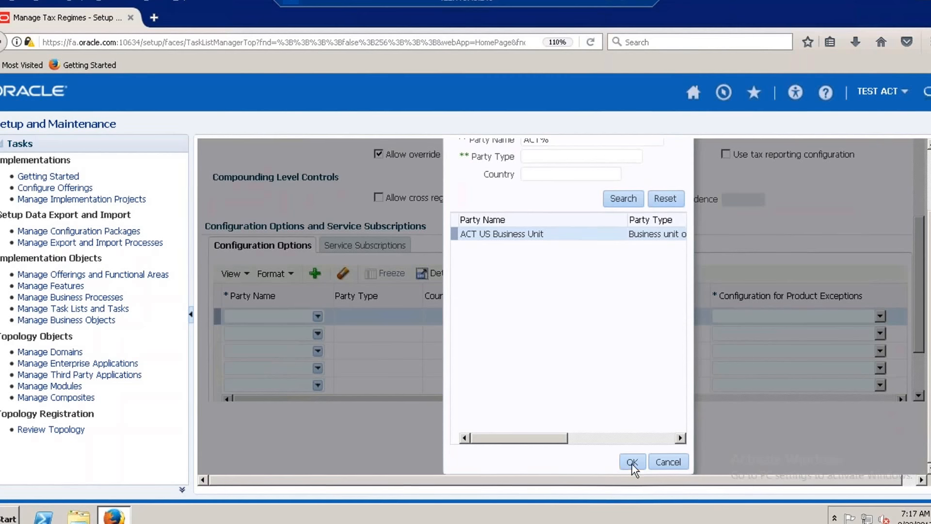
left_click(632, 462)
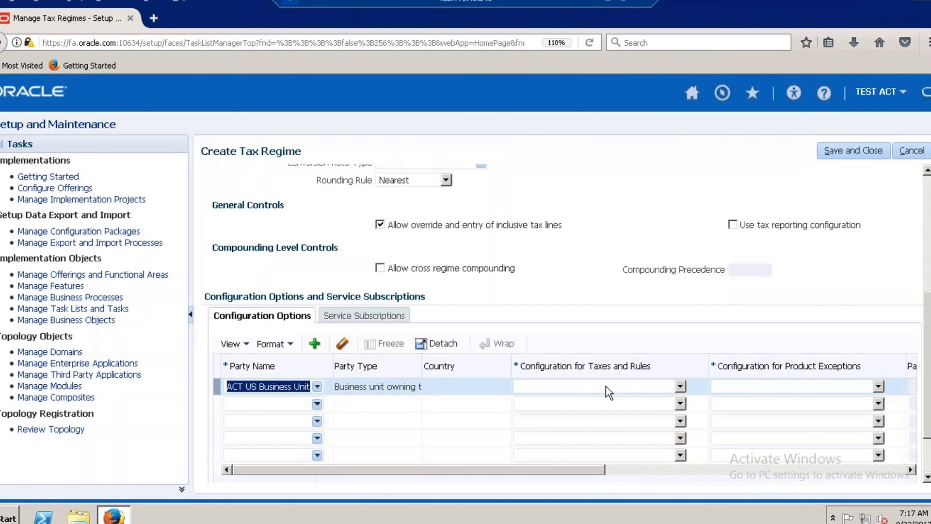
Set the ACT US Business Unit row's configuration for taxes and rules to Common configuration and its effective start date to September 21, 2017.
left_click(680, 386)
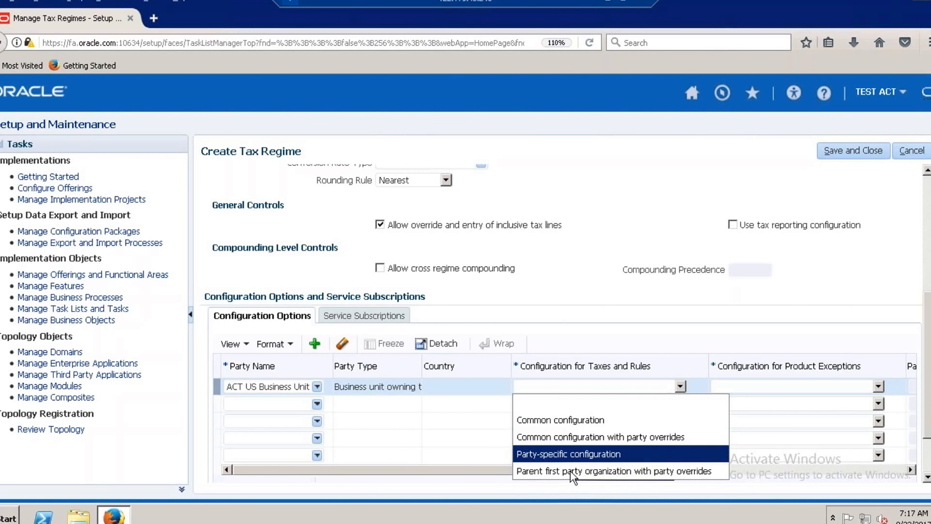
left_click(626, 420)
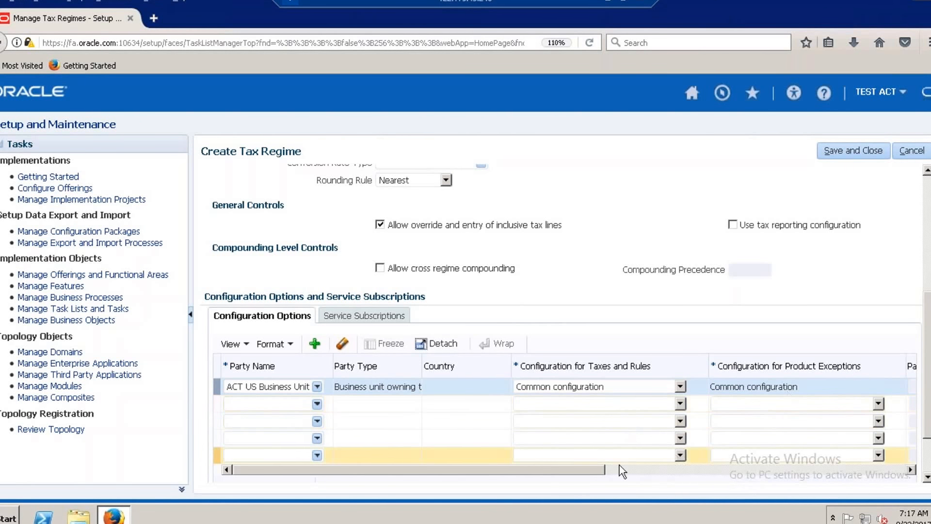
left_click_drag(584, 470, 894, 494)
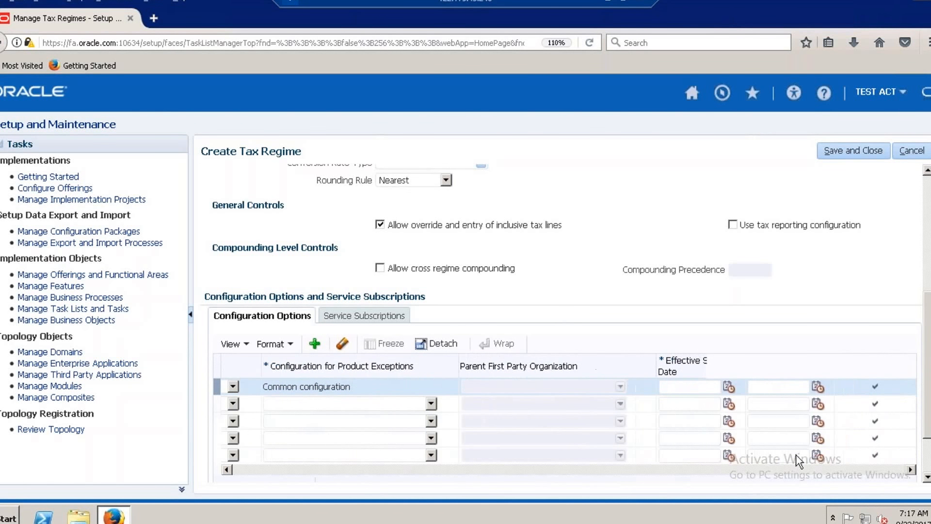
left_click(728, 387)
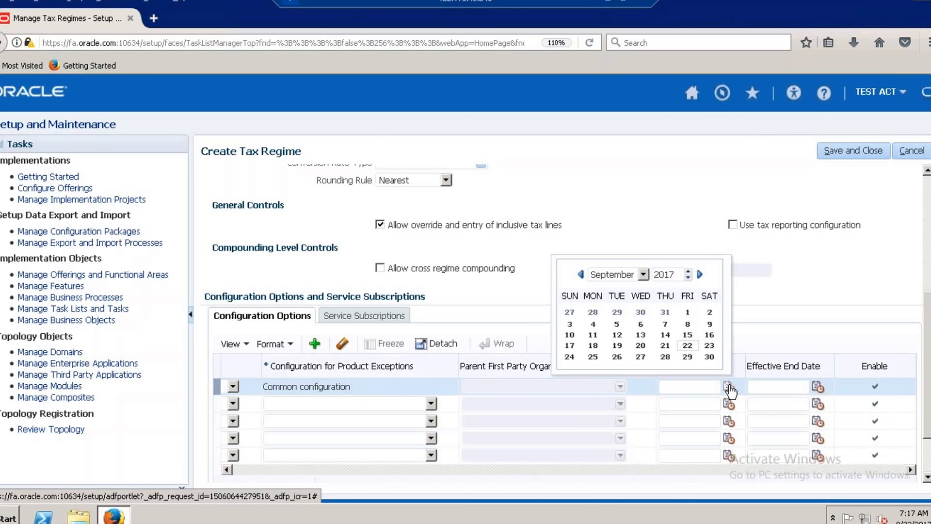
left_click(666, 346)
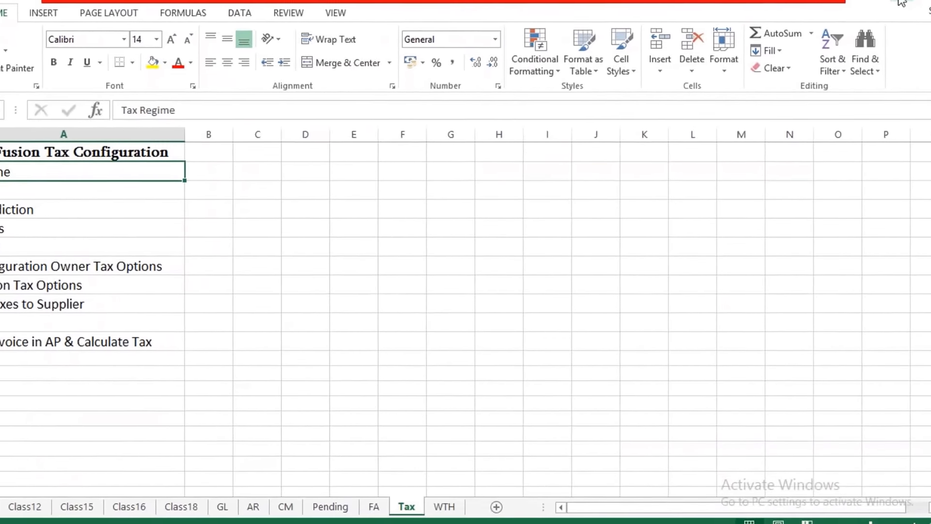
Switch to the desktop and open the Oracle Fusion whitepapers folder inside the Fusion_Certification folder.
left_click(900, 1)
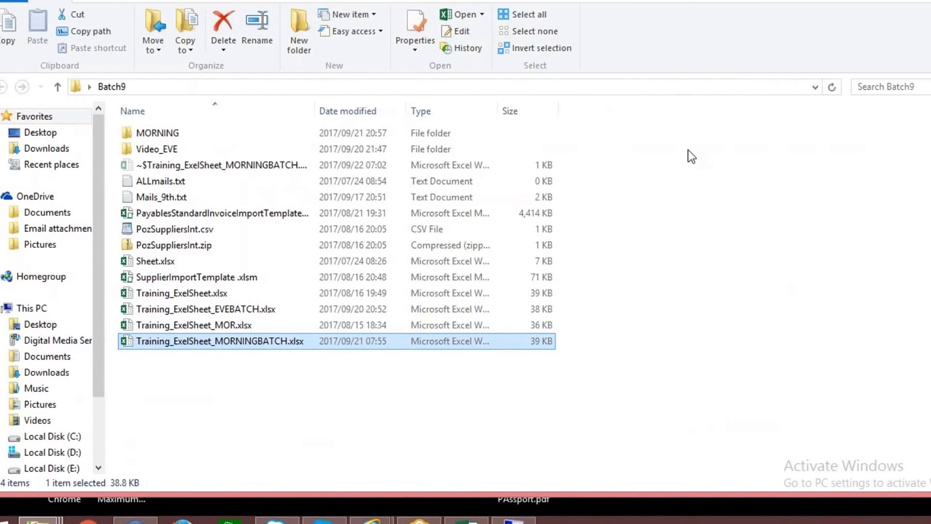
key("super+d")
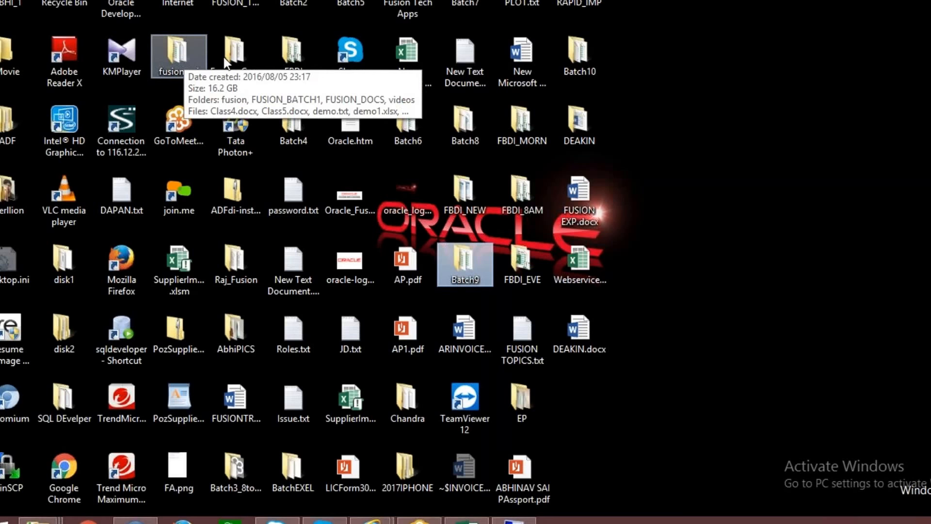
double_click(232, 59)
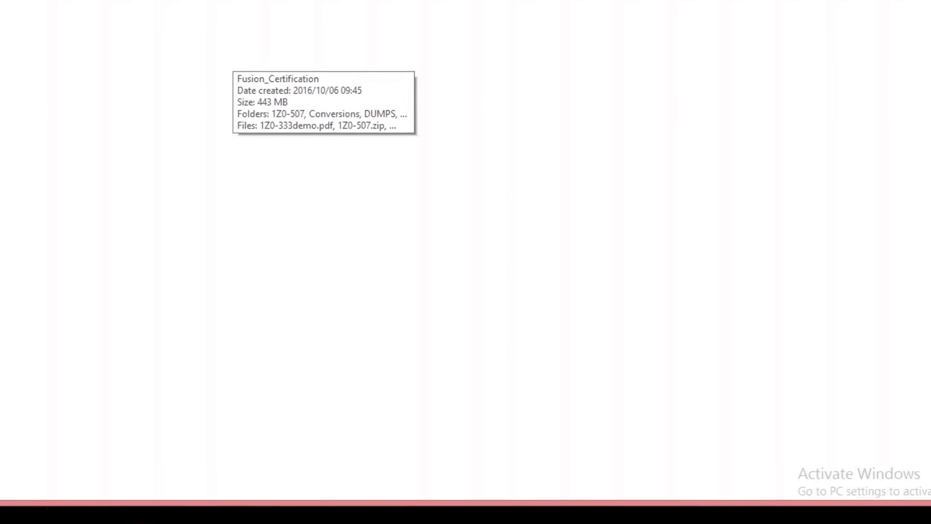
left_click(198, 190)
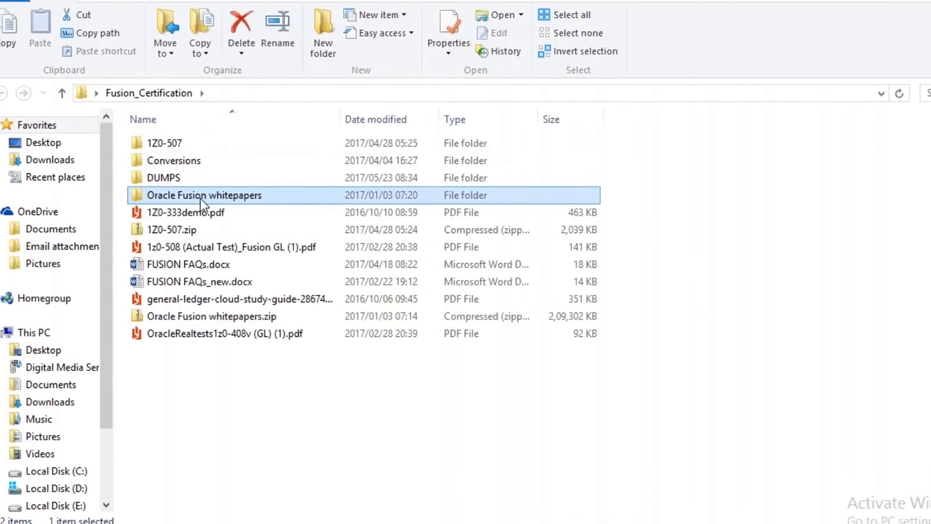
double_click(200, 196)
Open the whitepaper 08a_FusionTax.pdf and go to its Basic Configuration diagram of regime, tax, status, jurisdictions and rate.
scroll(893, 174, "down", 4)
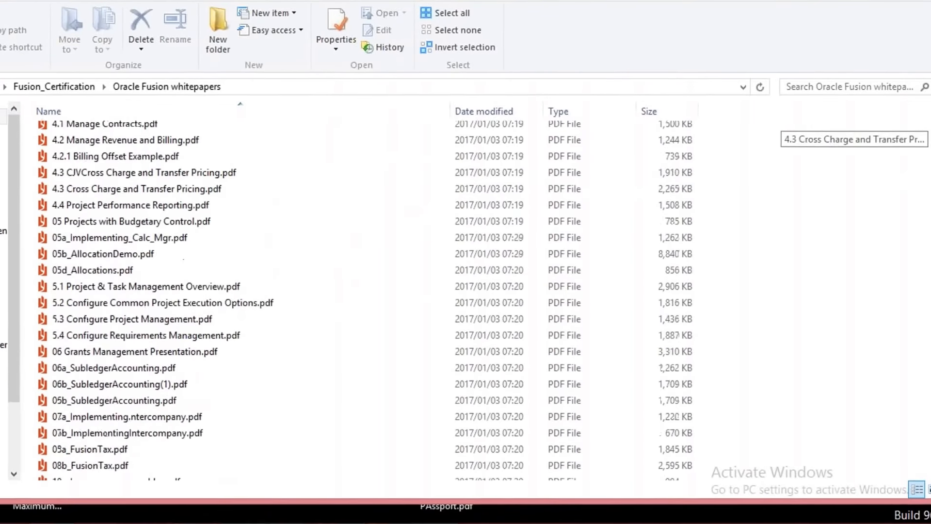
scroll(894, 174, "down", 3)
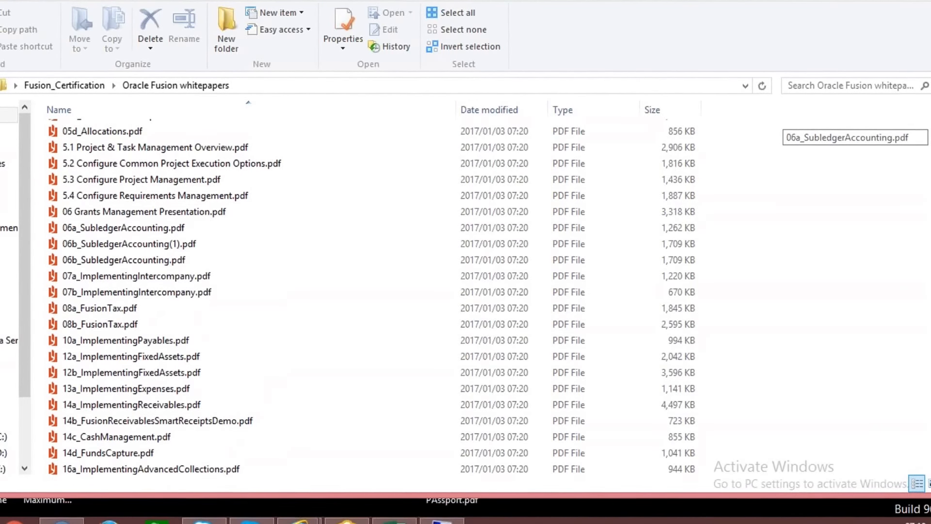
left_click(120, 312)
double_click(120, 312)
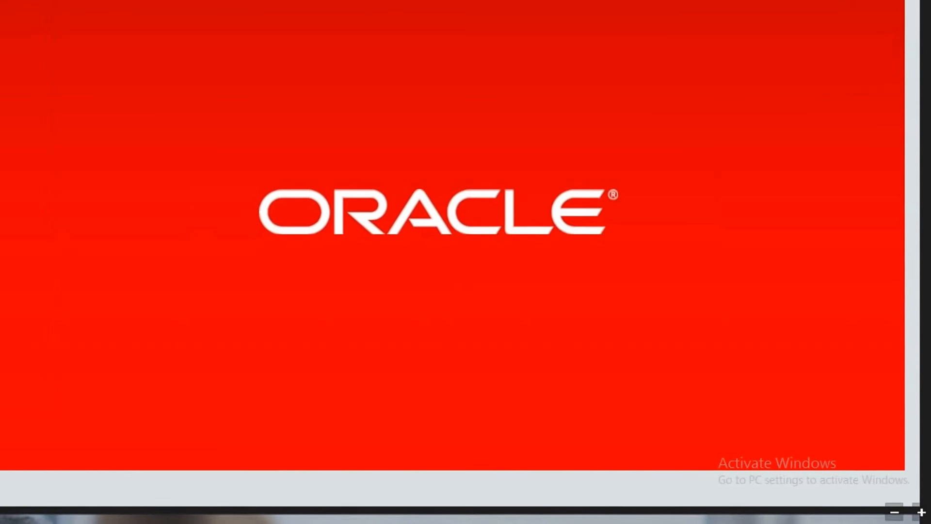
scroll(465, 262, "down", 20)
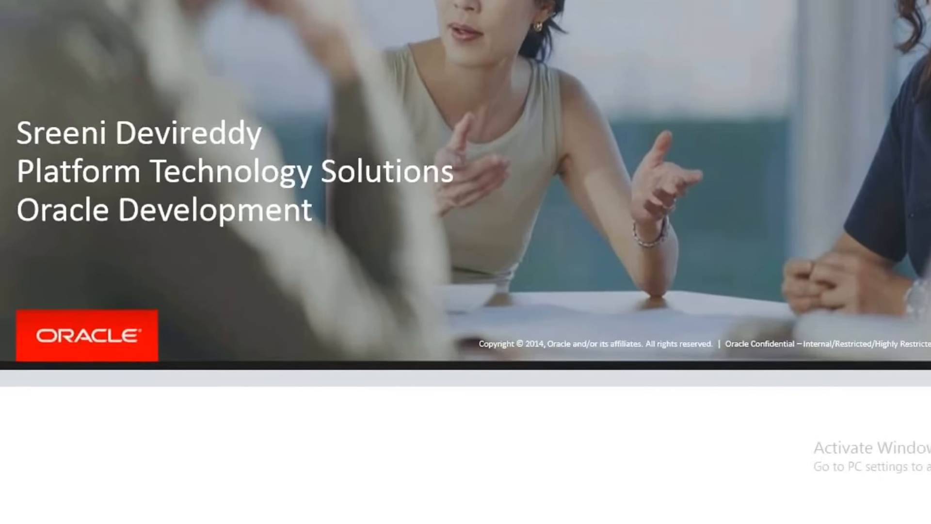
scroll(465, 262, "down", 5)
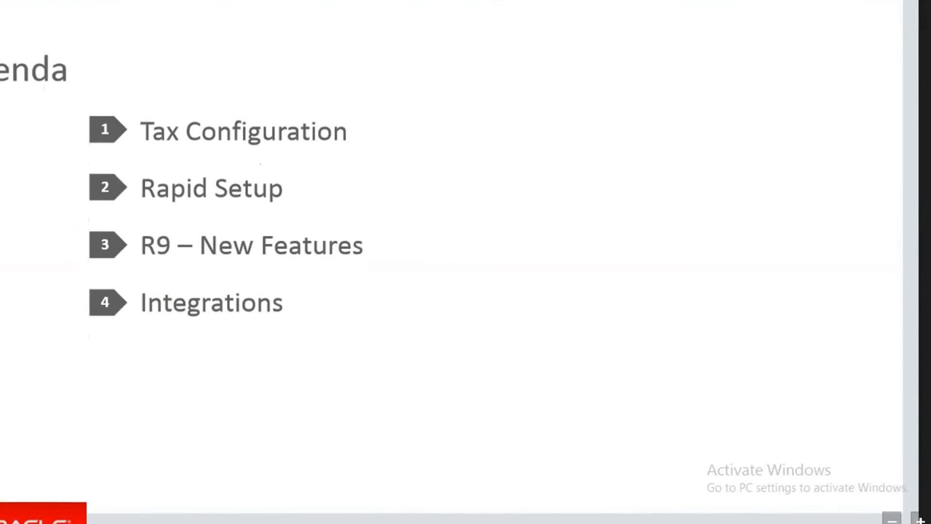
scroll(466, 262, "down", 8)
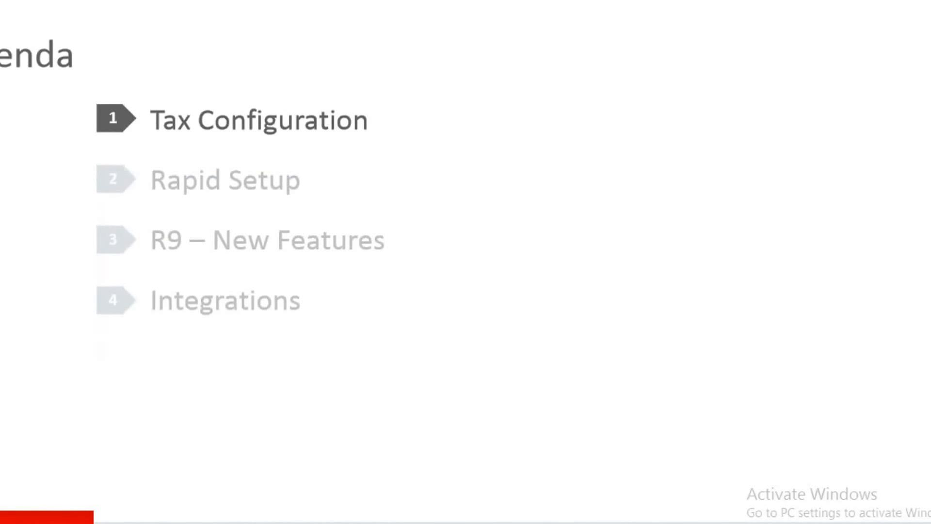
scroll(466, 261, "down", 5)
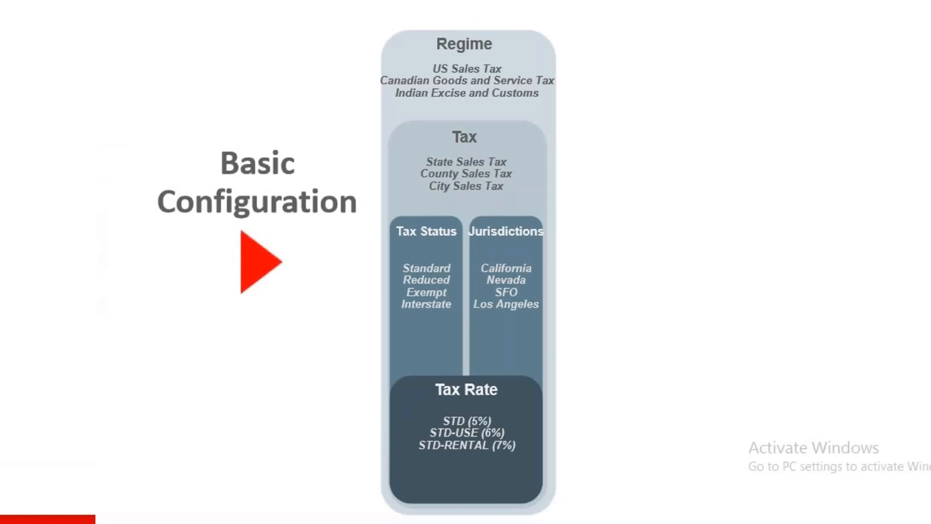
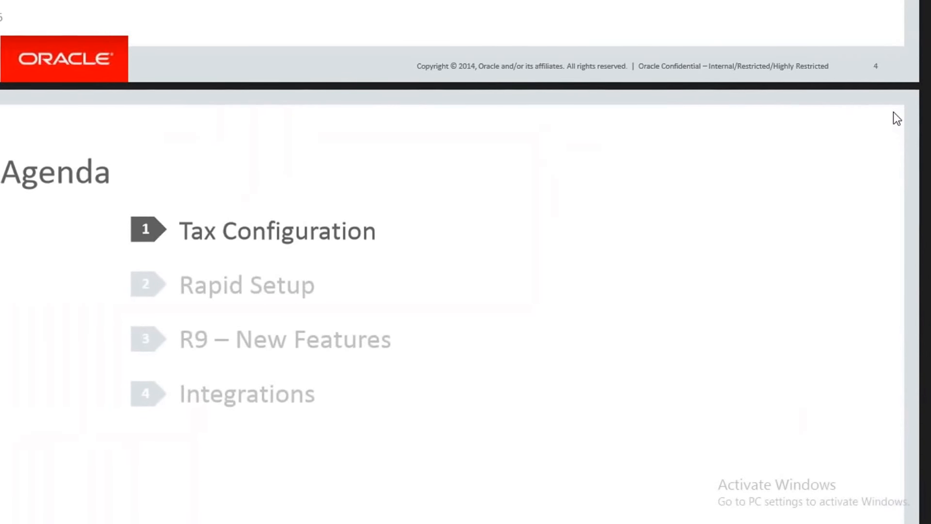
Look through the whitepaper's later slides on Tax Point Date, Integrations and the Integration Experience for external taxable transactions.
left_click_drag(930, 115, 930, 297)
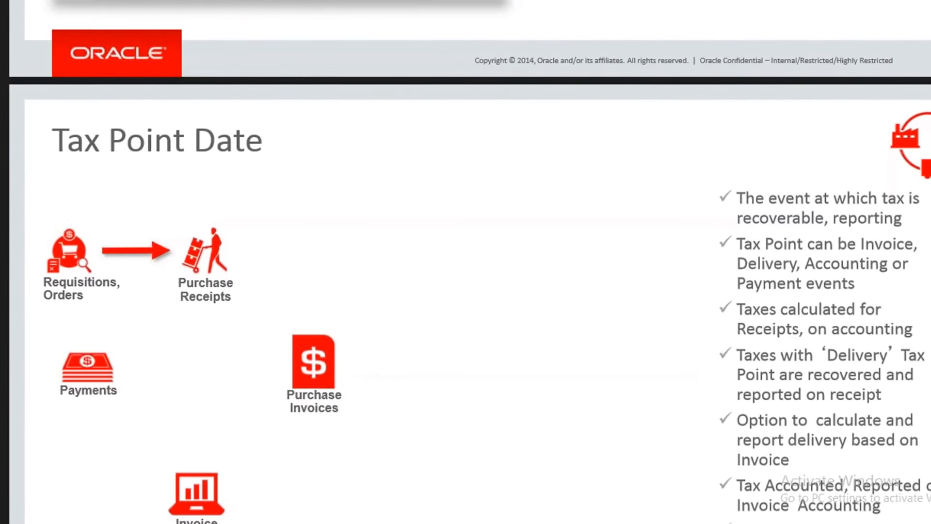
scroll(466, 261, "down", 8)
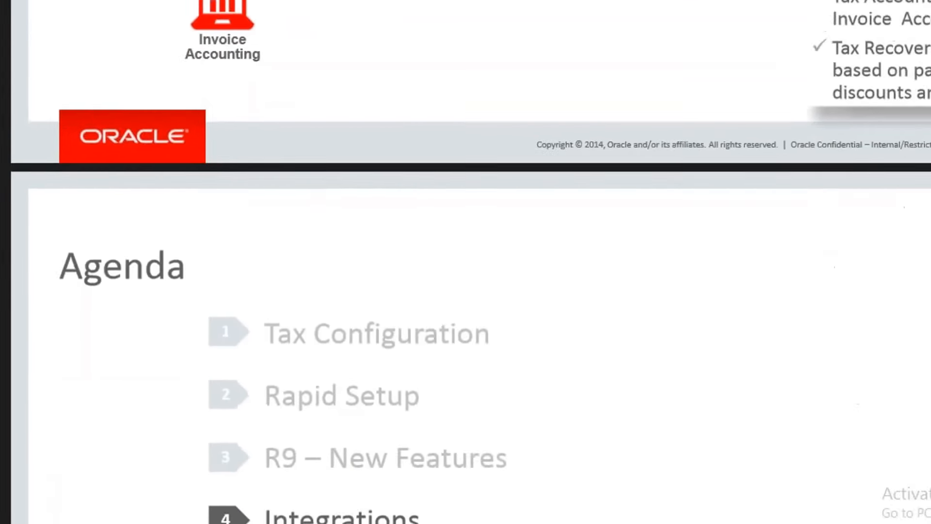
scroll(466, 262, "down", 10)
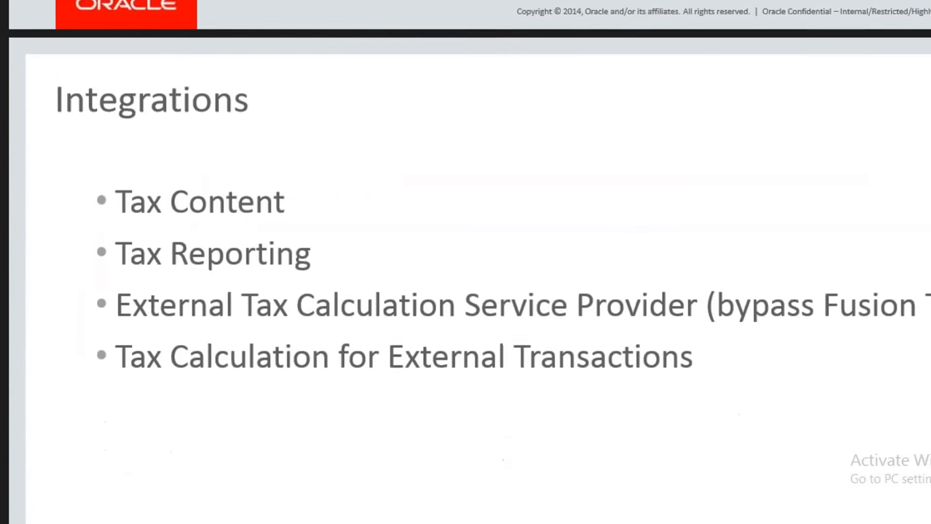
scroll(465, 262, "down", 3)
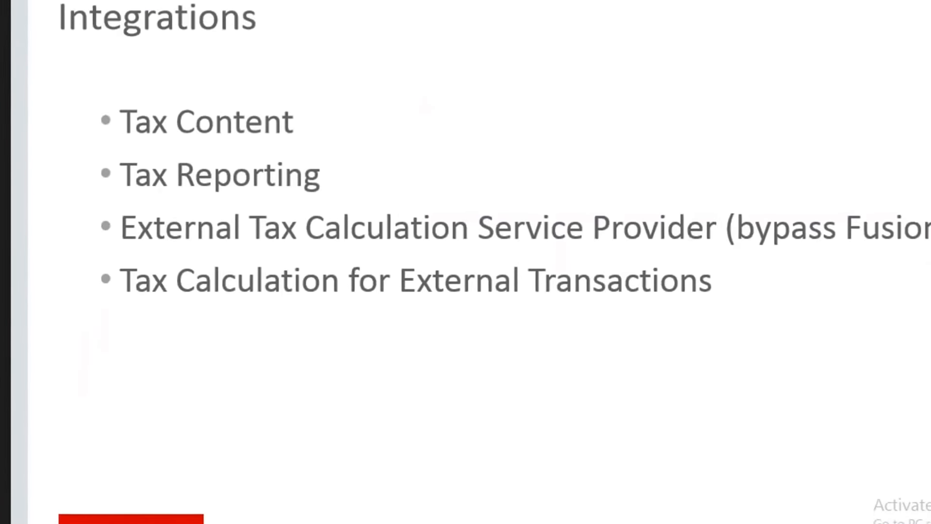
scroll(465, 261, "down", 6)
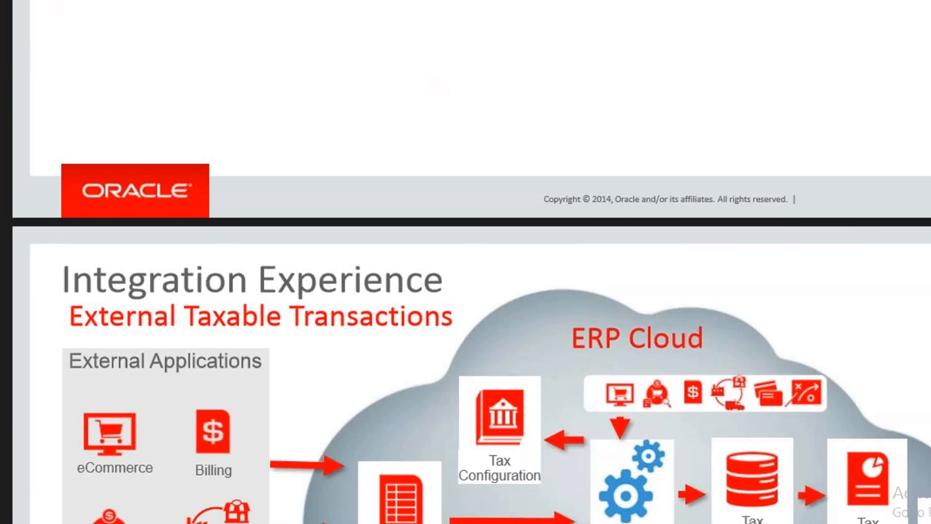
scroll(466, 261, "down", 2)
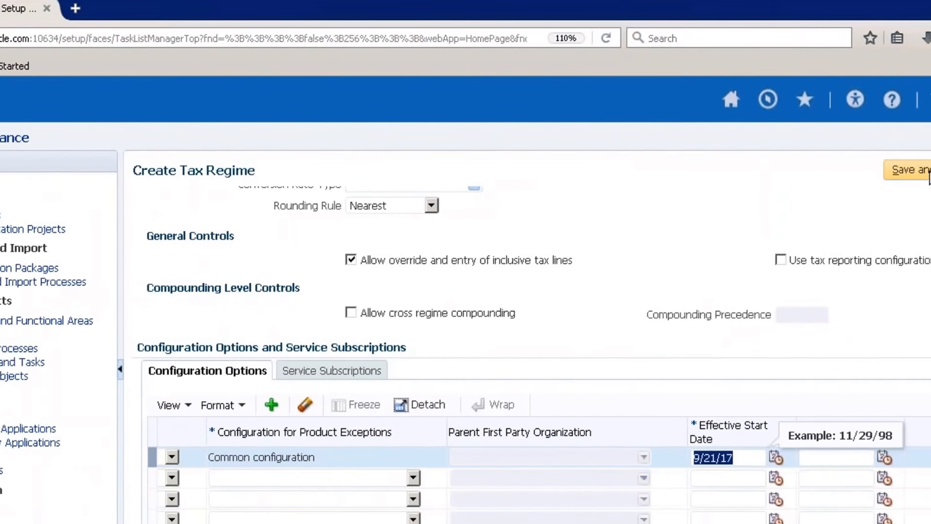
Return to the Create Tax Regime page, save and close the regime, and finish the Manage Tax Regimes task.
left_click(910, 170)
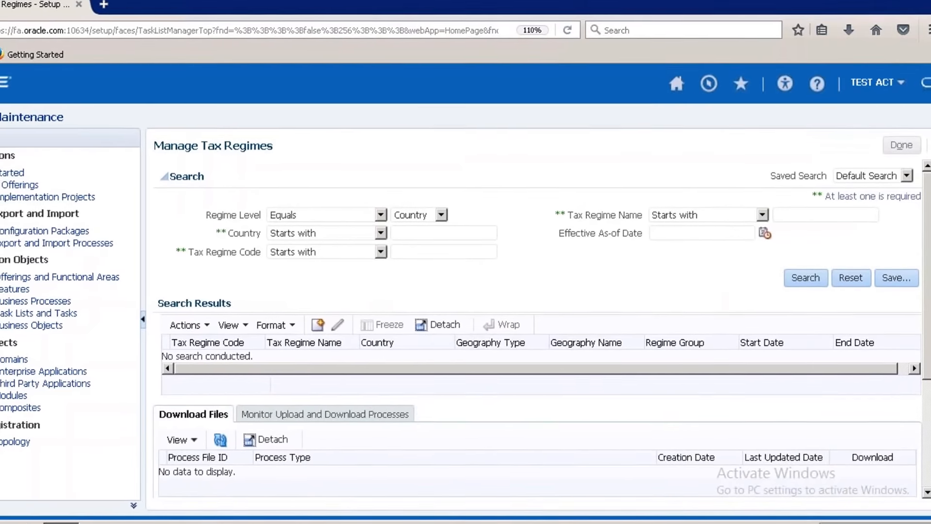
left_click(901, 143)
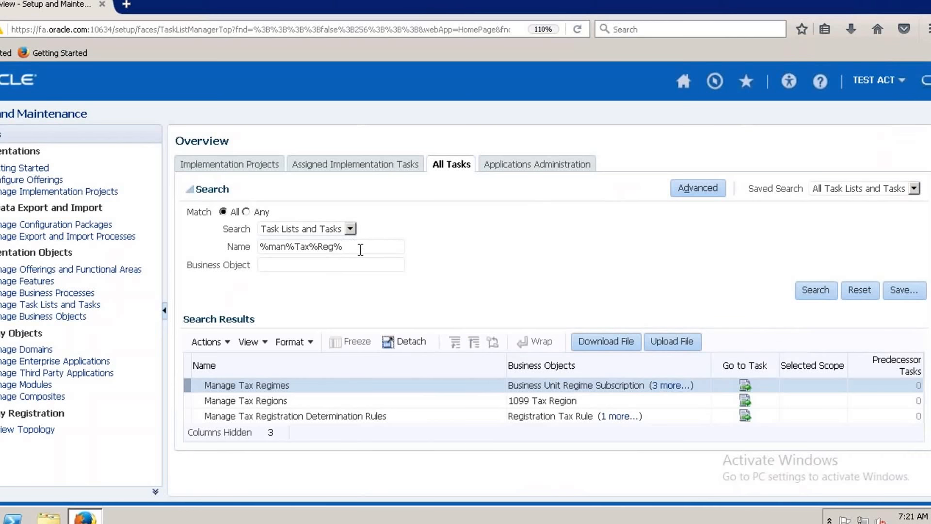
Search all tasks for %man%Taxes, open the Manage Taxes task and start creating a tax.
key("BackSpace")
key("BackSpace")
key("BackSpace")
key("BackSpace")
key("BackSpace")
key("BackSpace")
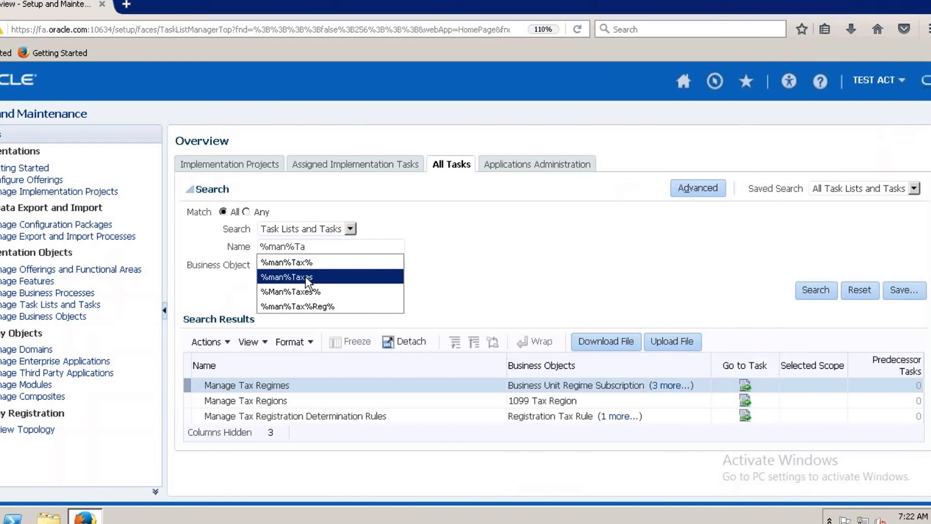
left_click(307, 277)
left_click(809, 289)
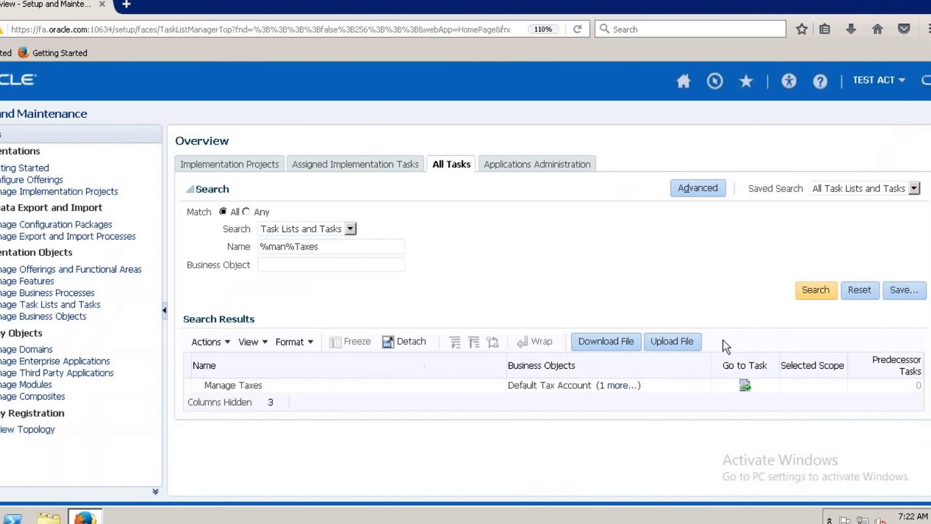
left_click(745, 385)
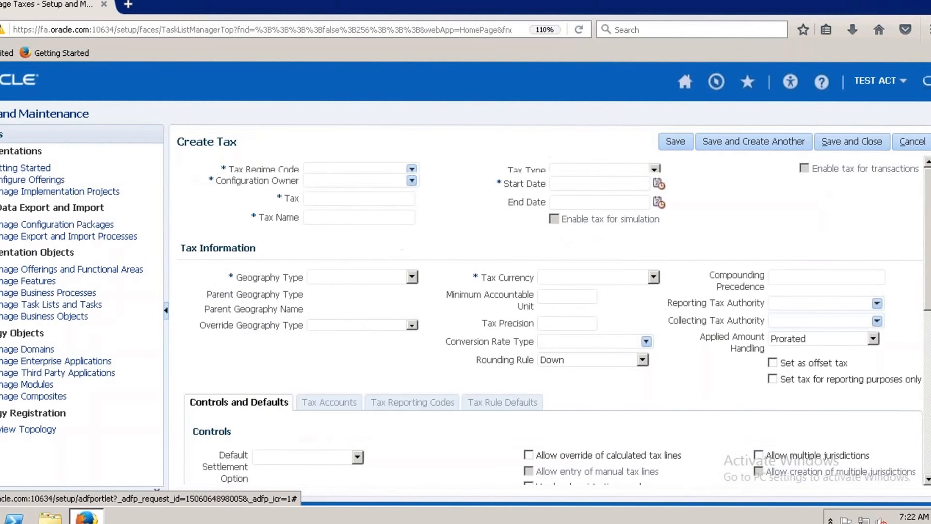
Set the new tax's regime code to ACT US TAX REGIME and its configuration owner to Global configuration owner.
left_click(364, 170)
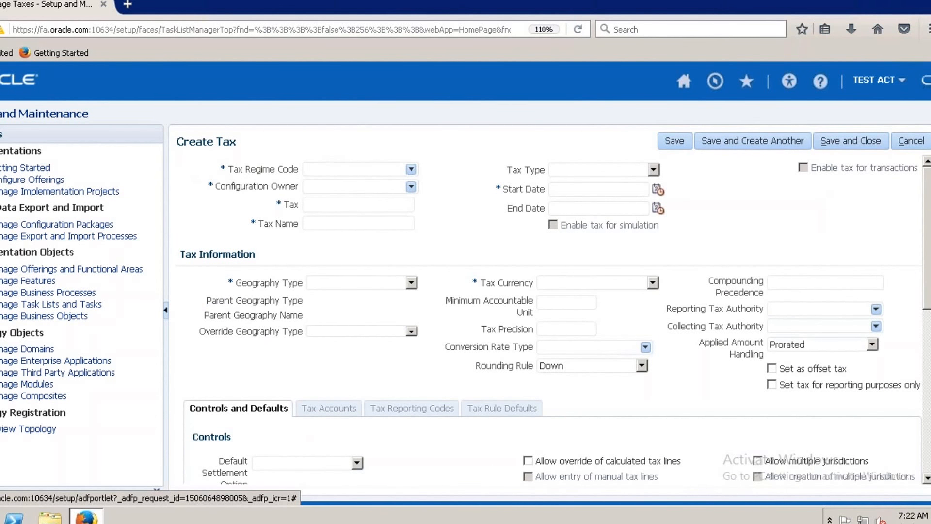
key("BackSpace")
left_click(412, 169)
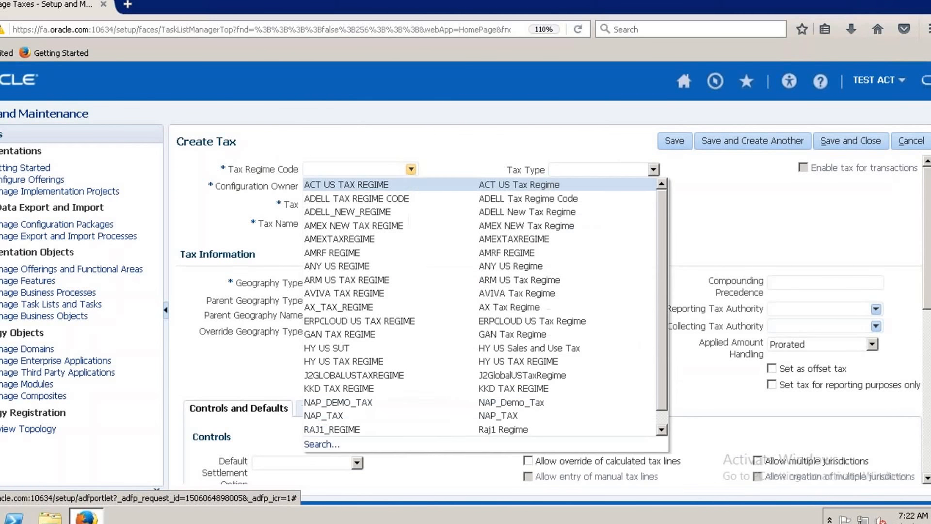
left_click(389, 183)
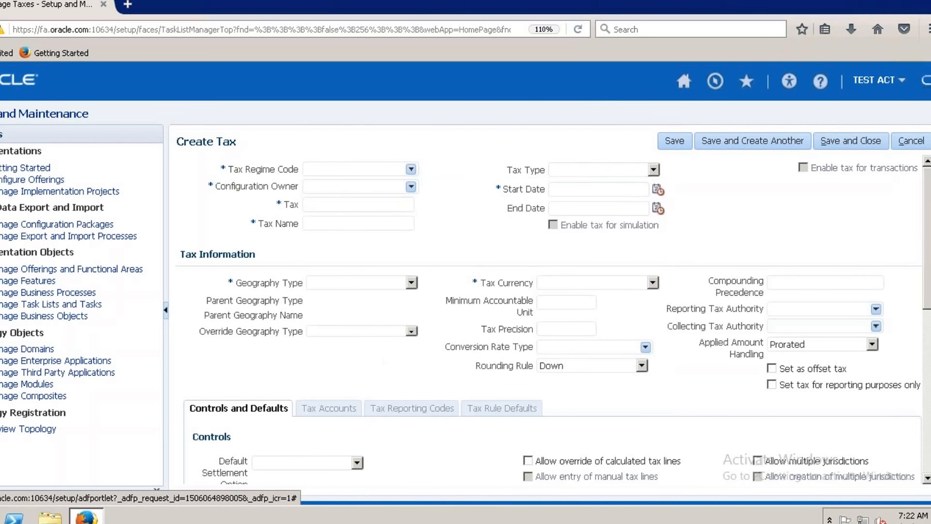
left_click(411, 187)
left_click(411, 170)
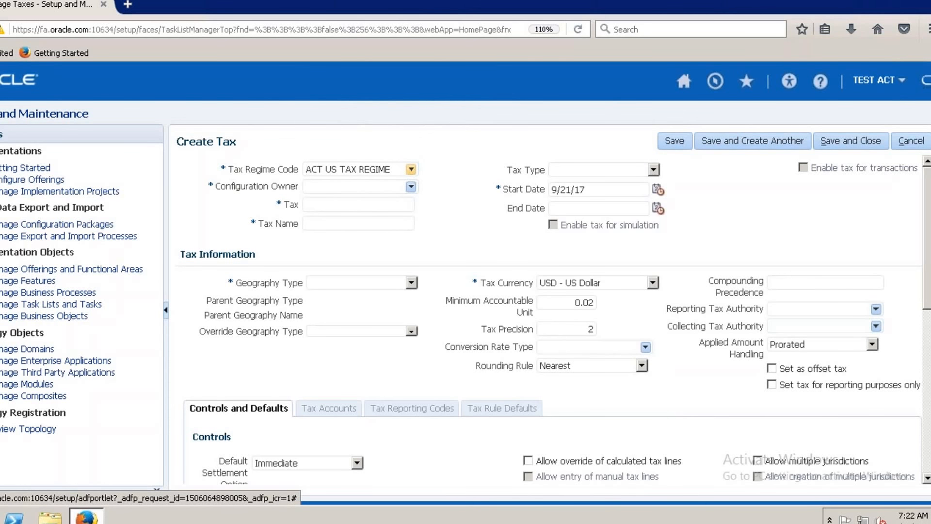
left_click(411, 169)
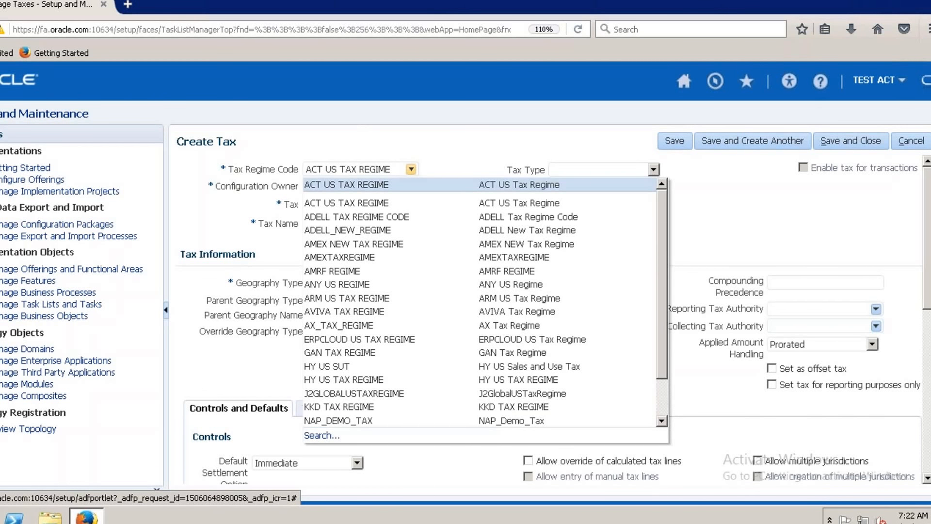
left_click(378, 202)
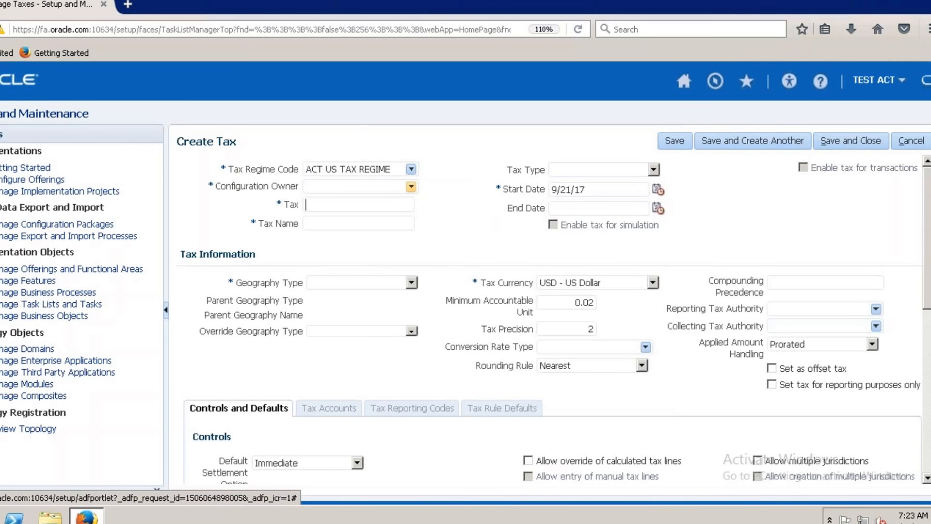
left_click(410, 186)
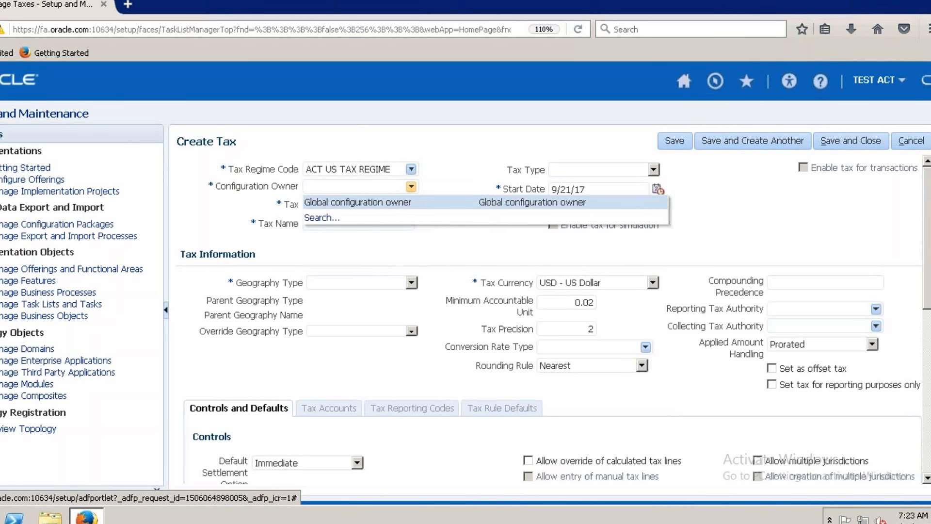
left_click(402, 204)
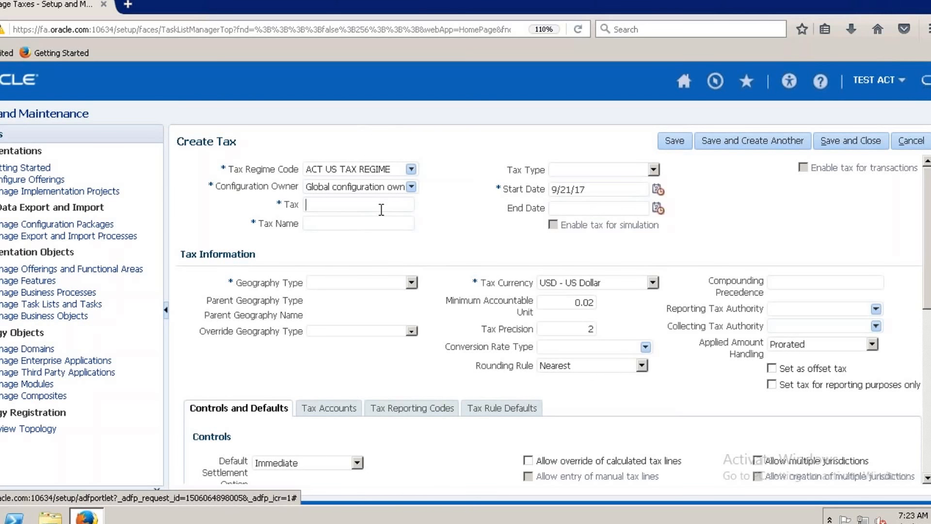
Enter ACT NEW US VAT as the tax and ACT New US VAT as the tax name.
type("ACT U")
key("BackSpace")
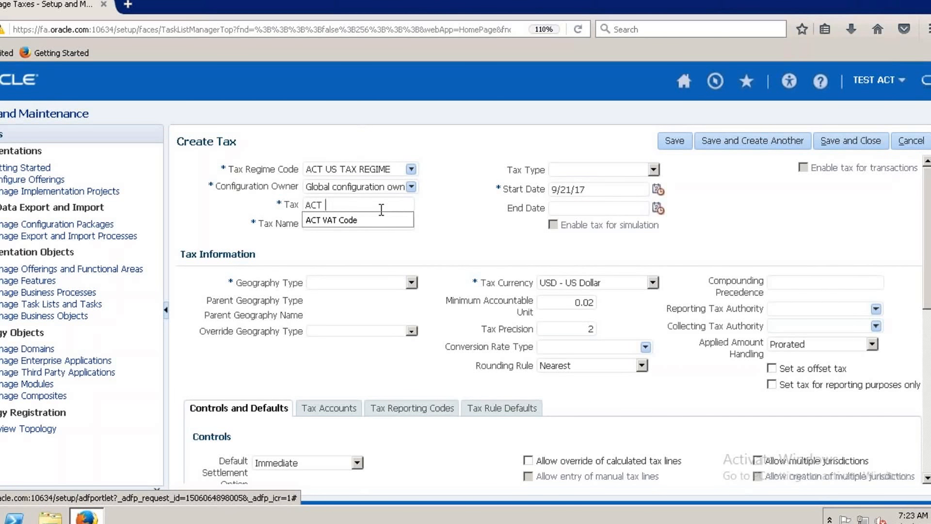
key("BackSpace")
type("T NEW")
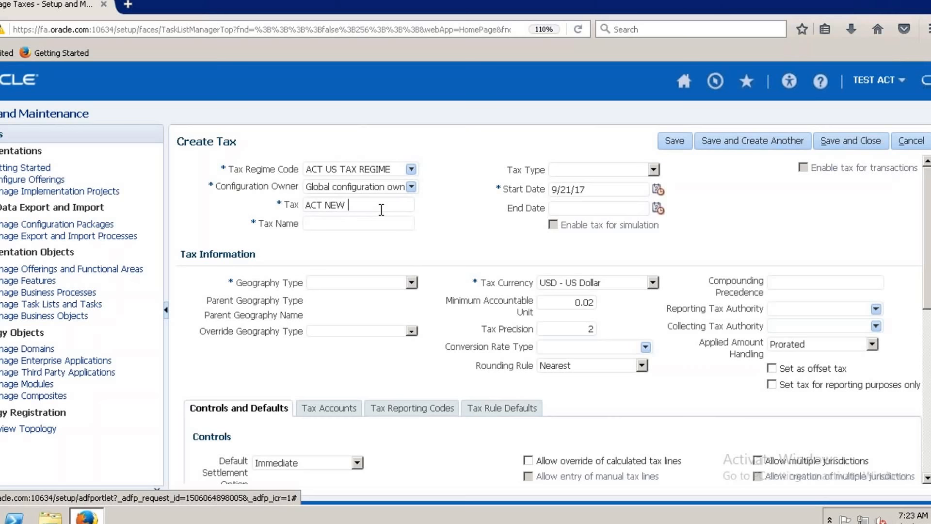
type(" US Vat")
type("ACT")
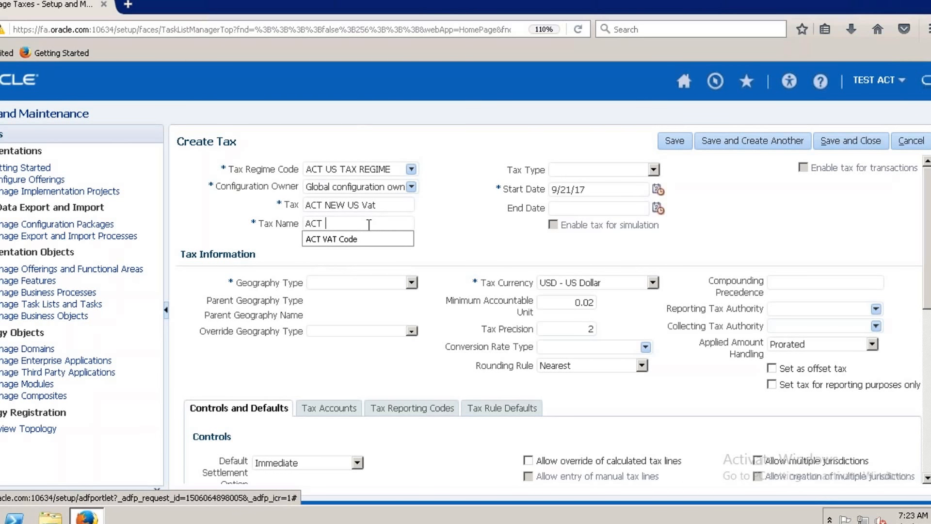
type(" New")
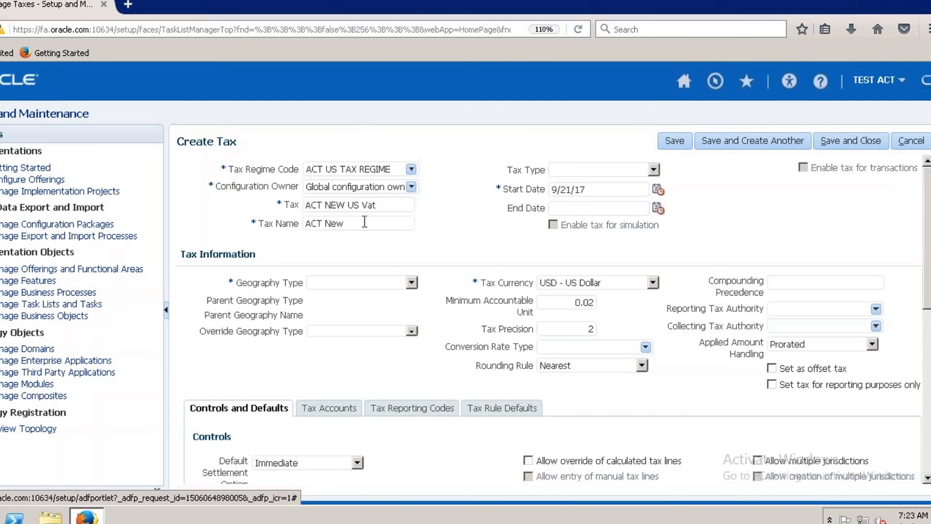
type(" Va")
type("S VAT")
key("BackSpace")
key("BackSpace")
key("BackSpace")
type("VAT")
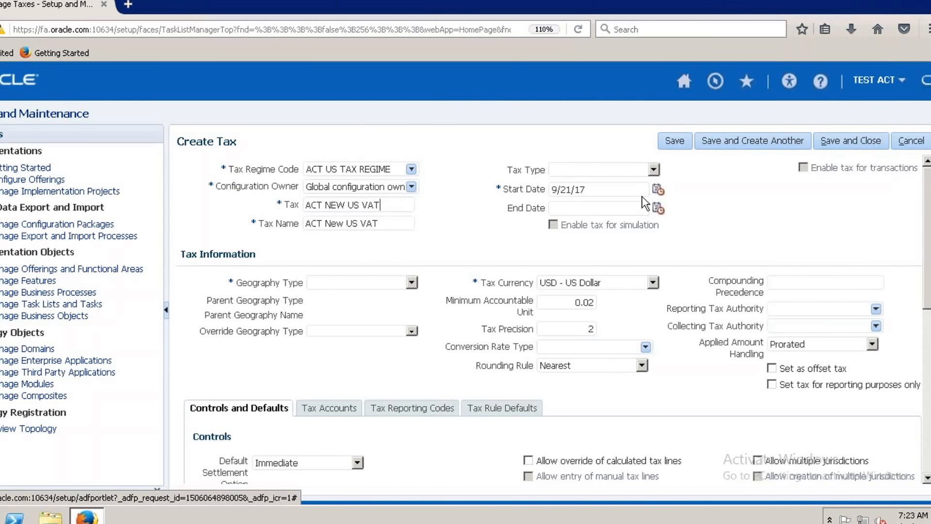
Set the tax type to VAT and the geography type to COUNTRY.
left_click(655, 170)
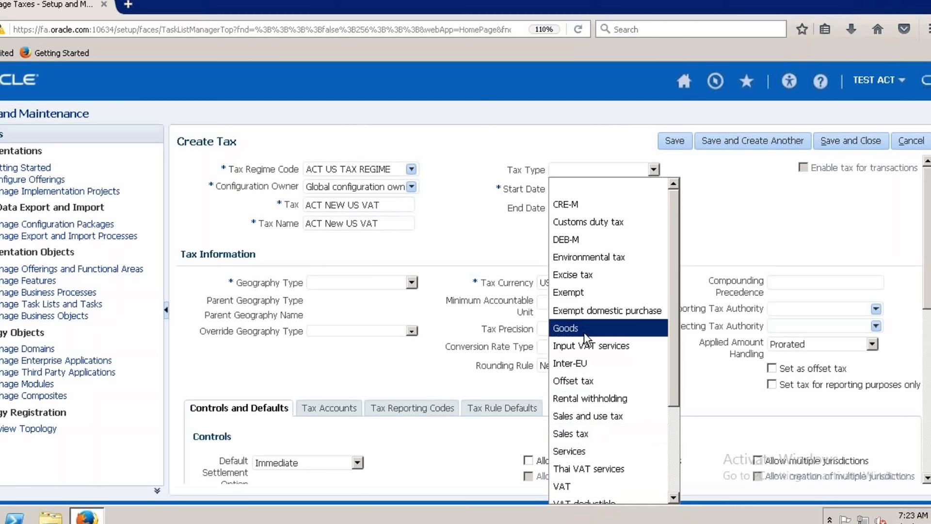
left_click(564, 486)
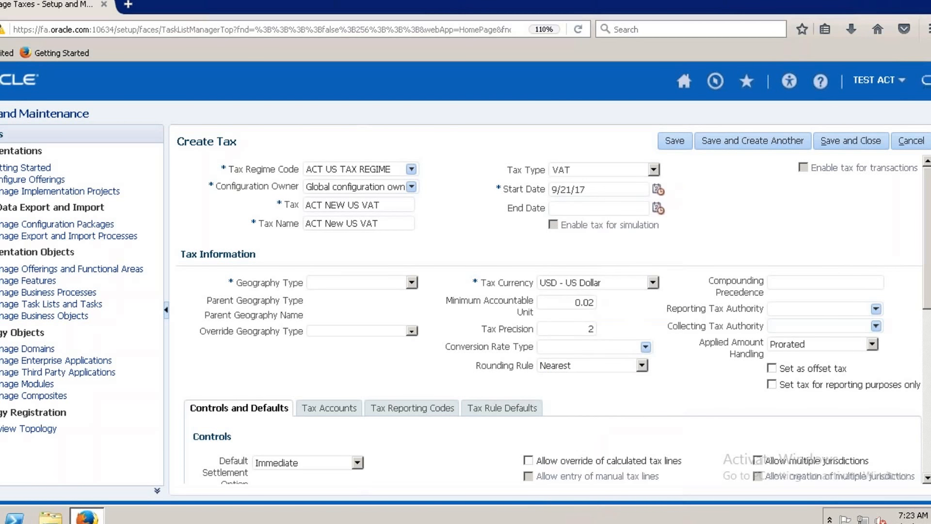
left_click(412, 281)
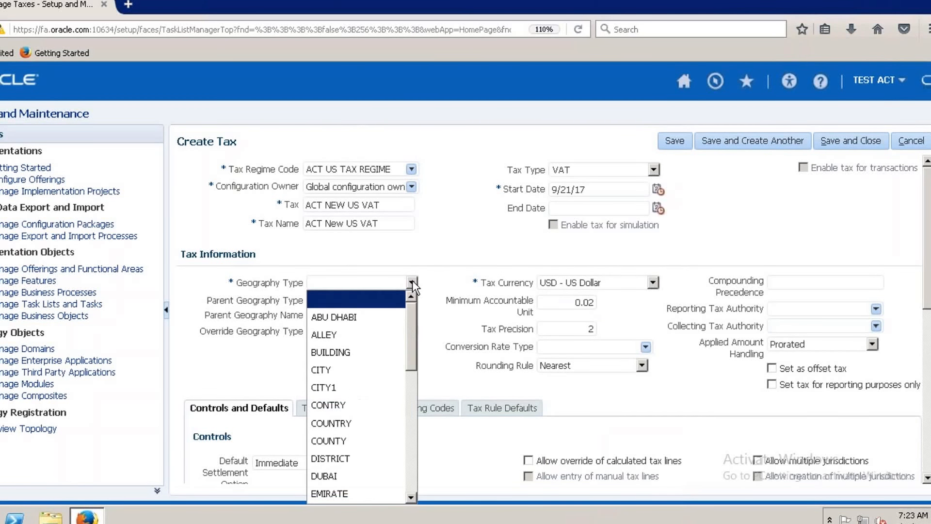
left_click(353, 422)
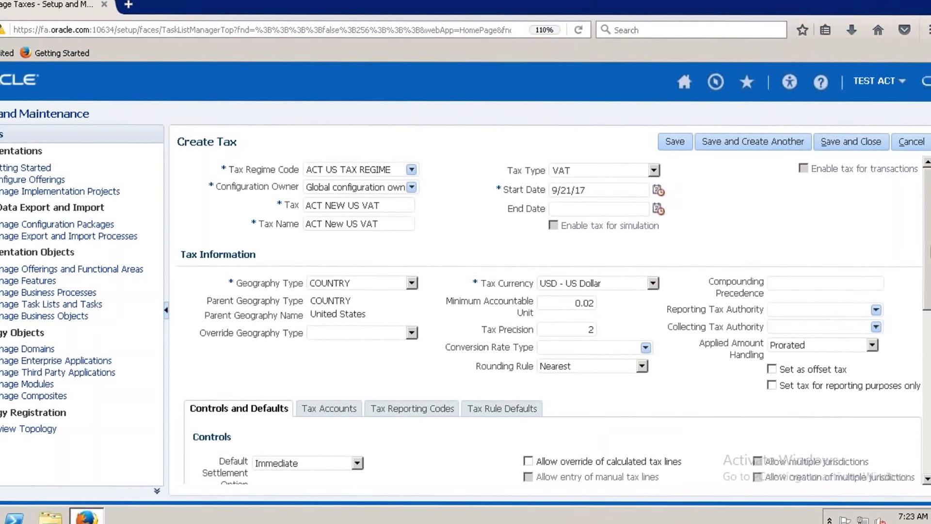
Allow override of calculated tax lines in the tax's controls and save the tax.
scroll(547, 315, "down", 3)
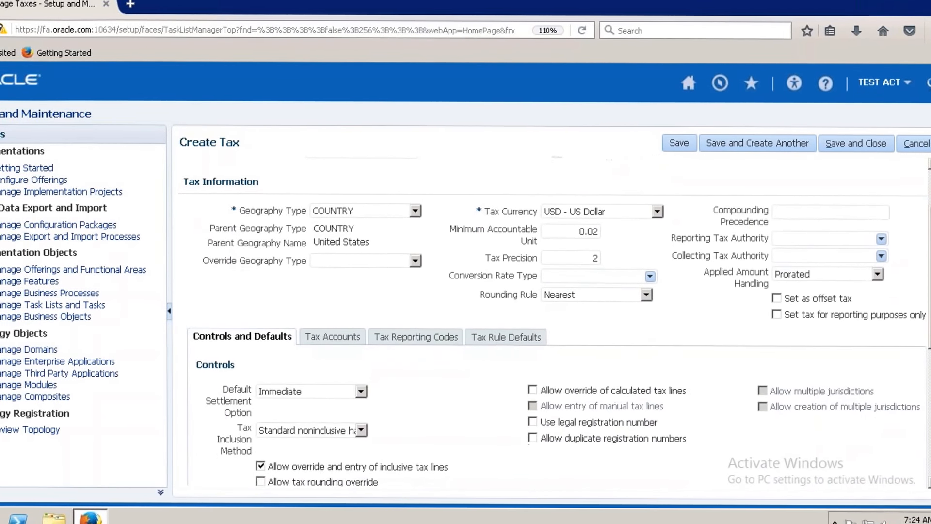
left_click(534, 386)
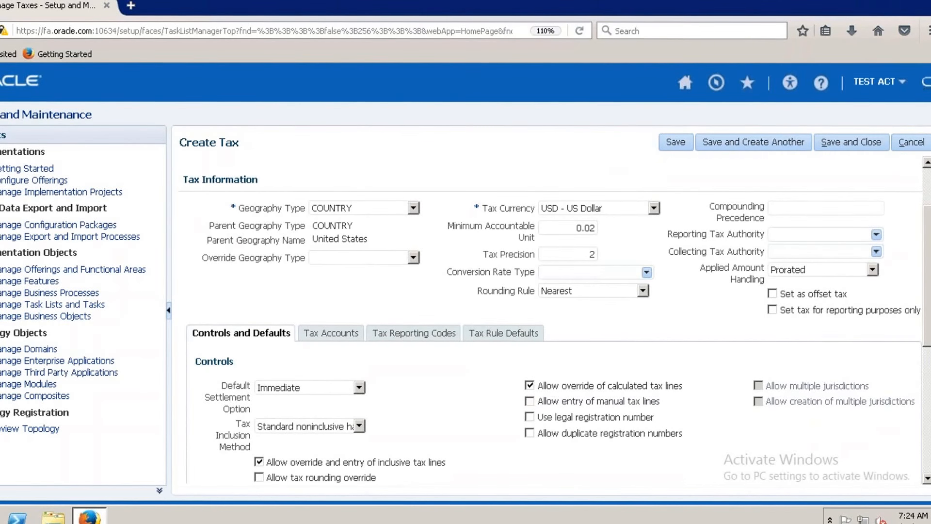
scroll(551, 320, "down", 1)
scroll(552, 315, "down", 3)
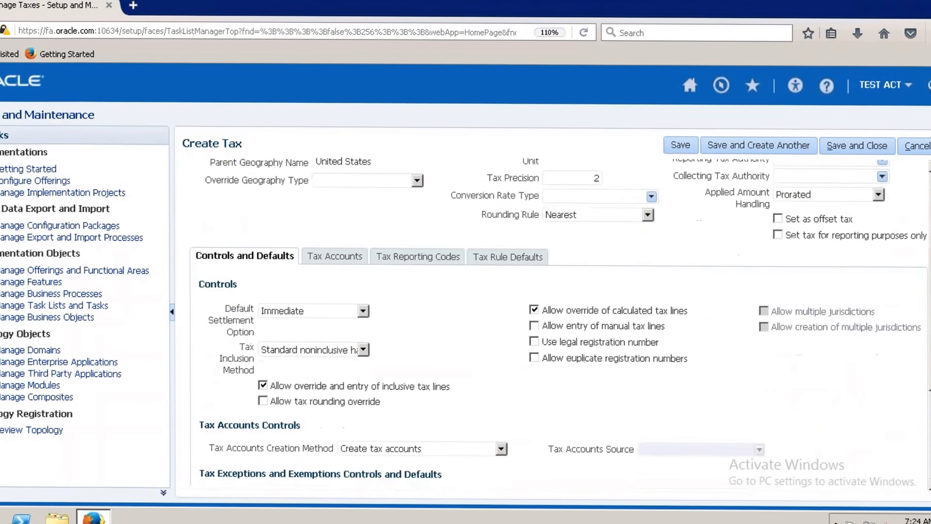
scroll(558, 315, "down", 3)
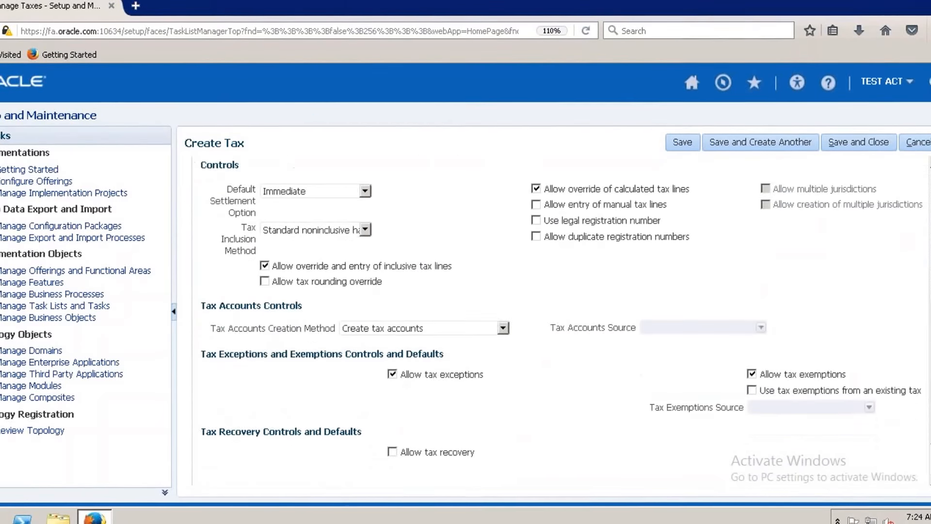
scroll(557, 315, "up", 6)
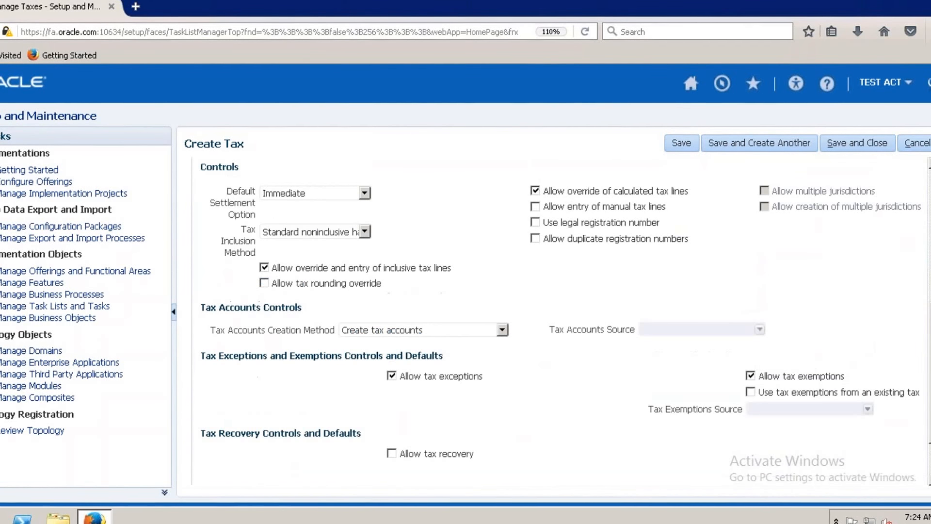
scroll(558, 315, "up", 3)
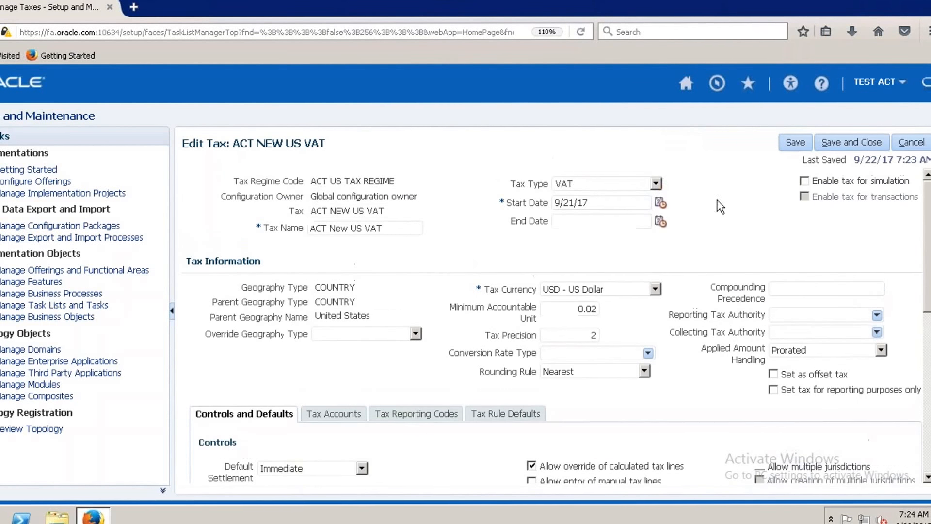
Start creating a default tax jurisdiction in the ACT NEW US VAT tax's rule defaults.
left_click(507, 415)
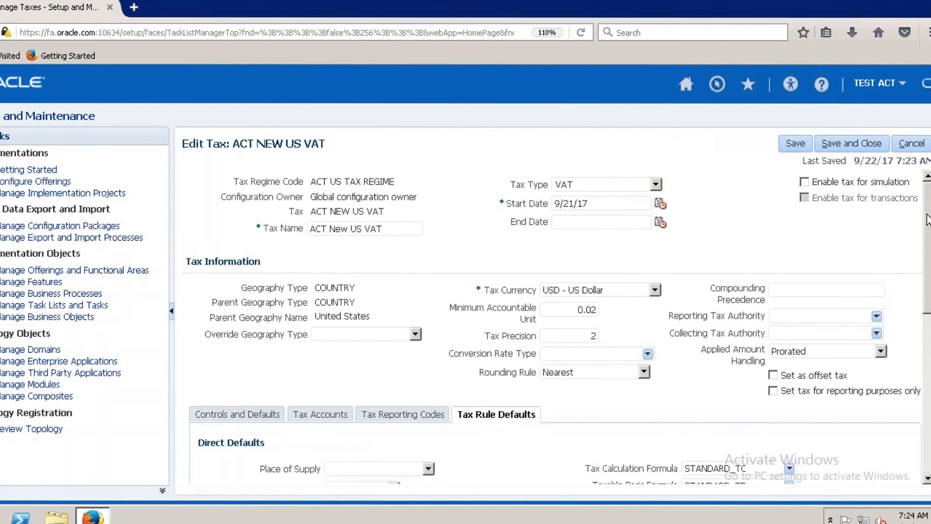
scroll(927, 219, "down", 3)
scroll(311, 443, "down", 1)
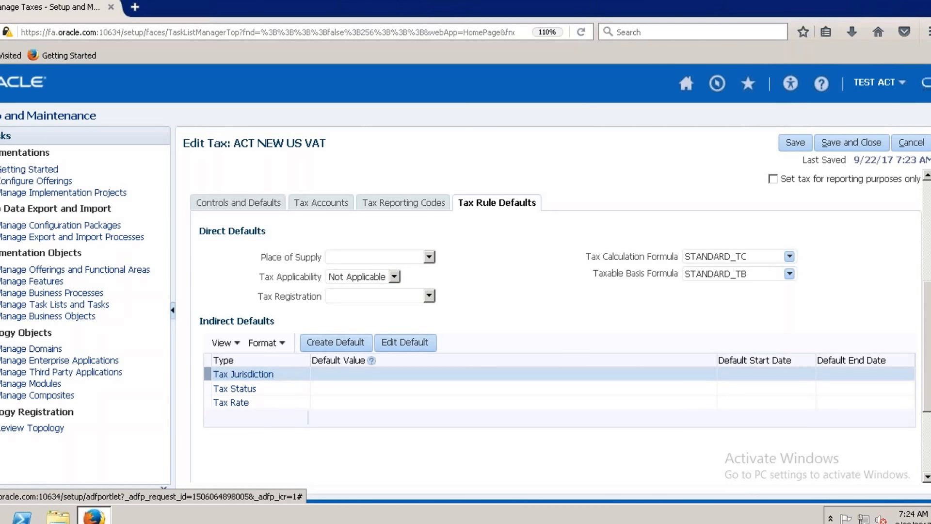
left_click(335, 342)
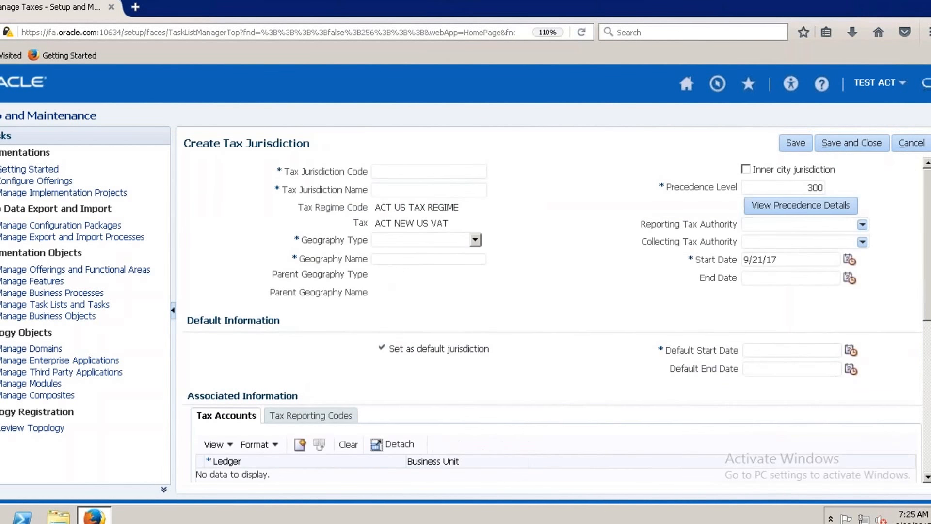
Enter ACT NEW JURDICTION as both the tax jurisdiction code and the tax jurisdiction name.
left_click(415, 176)
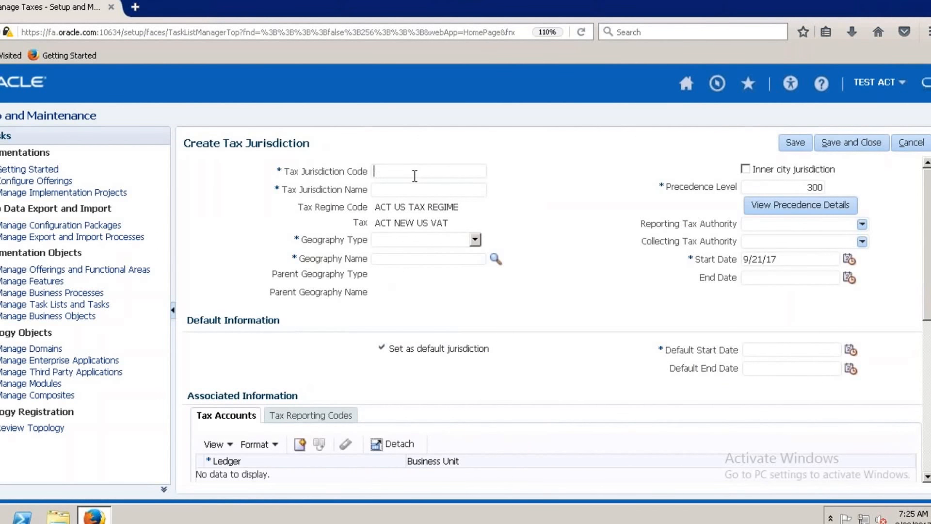
type("ACT NEW JU")
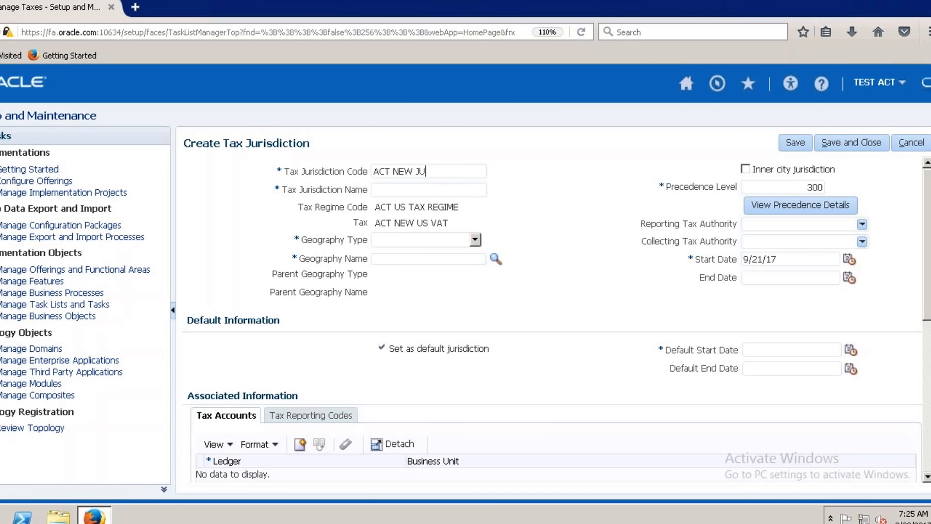
type("RDICTION")
left_click_drag(466, 171, 373, 168)
key("ctrl+c")
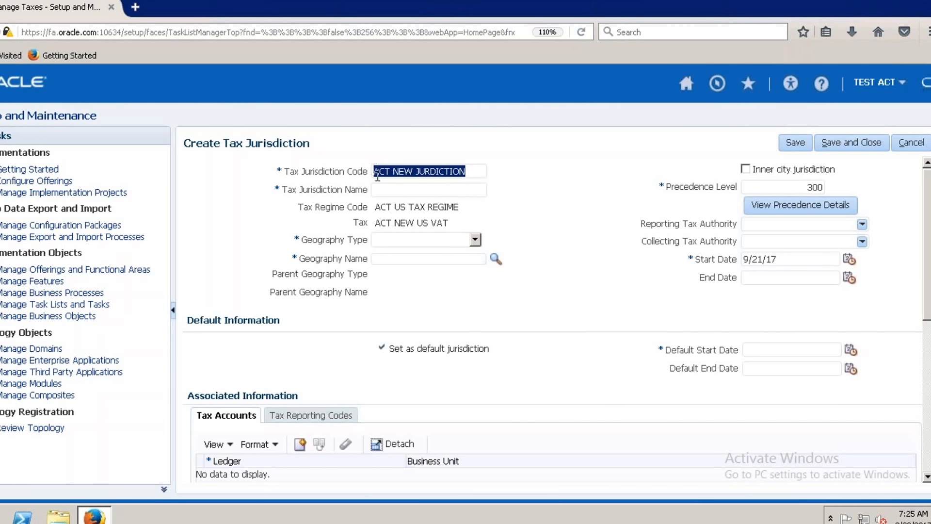
left_click(390, 189)
key("ctrl+v")
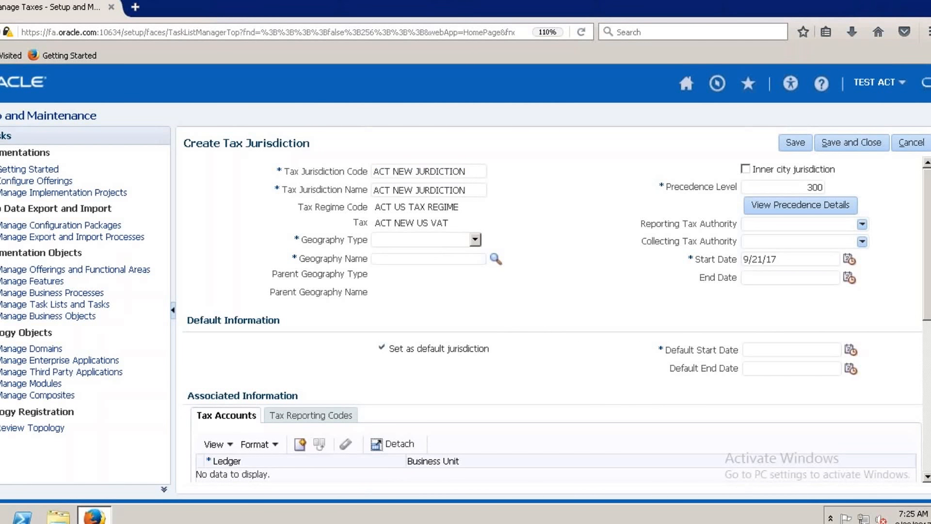
Set the jurisdiction's geography type to COUNTRY, search for United% and select United States as the geography name.
left_click(475, 239)
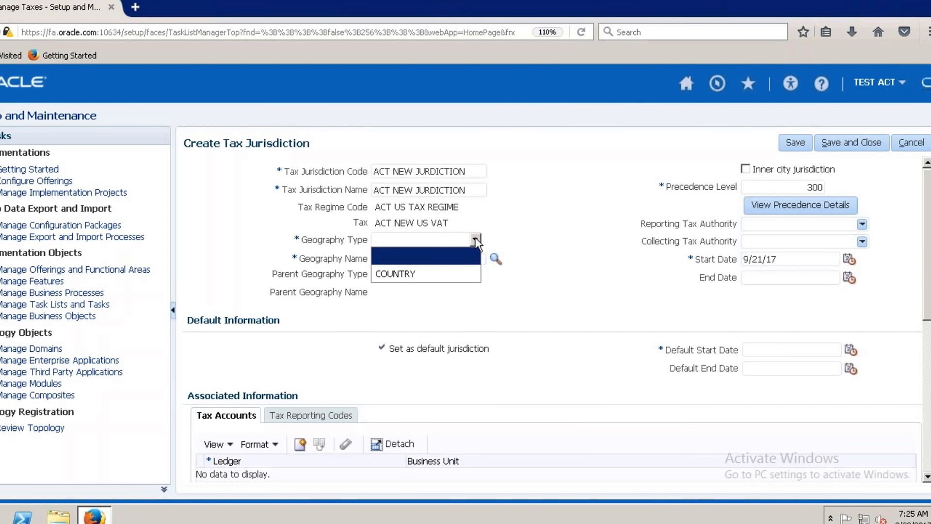
left_click(412, 272)
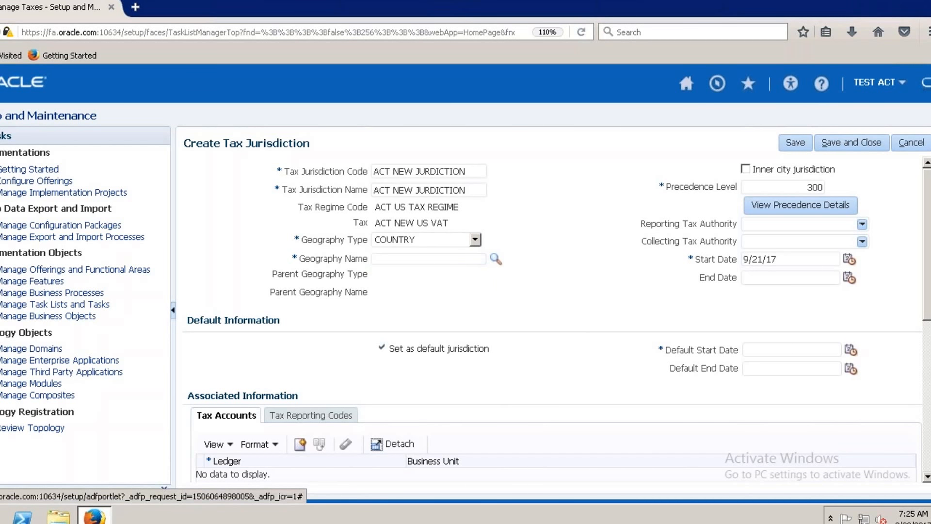
left_click(496, 258)
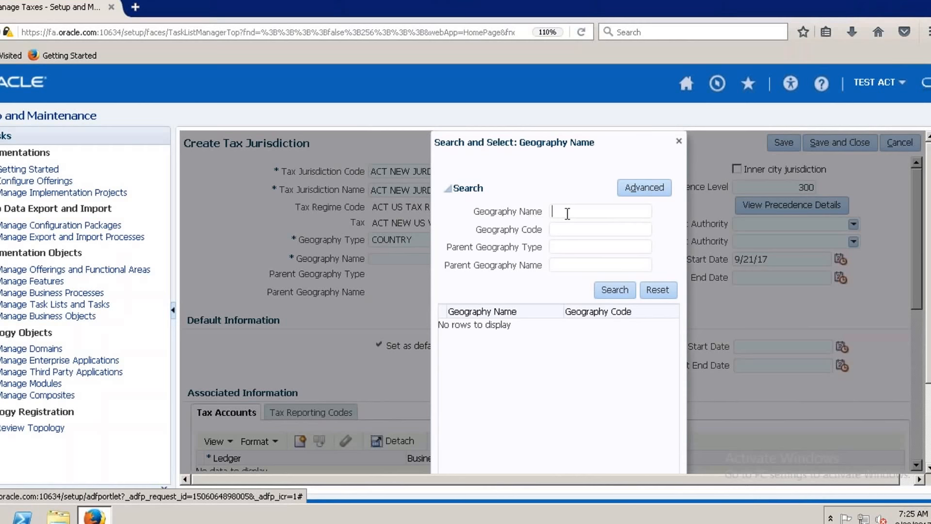
type("Unit")
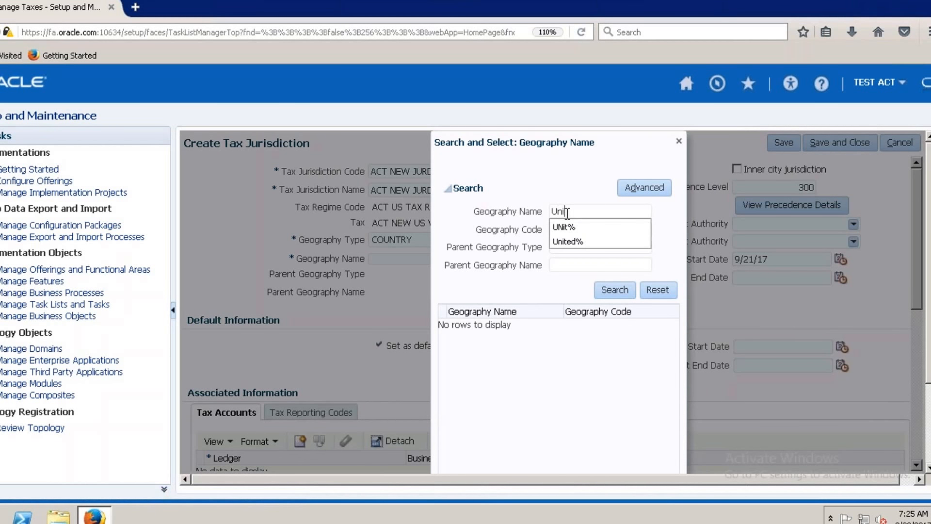
left_click(579, 241)
left_click(614, 290)
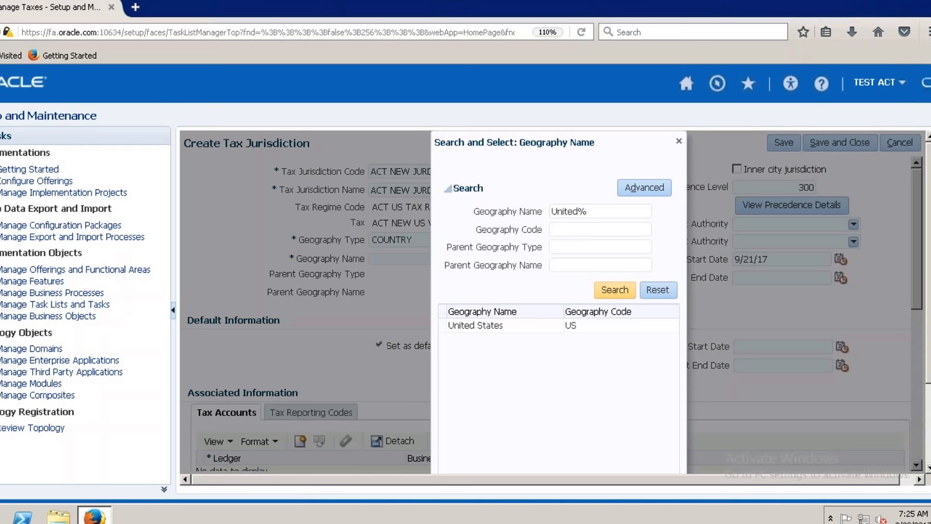
left_click(490, 326)
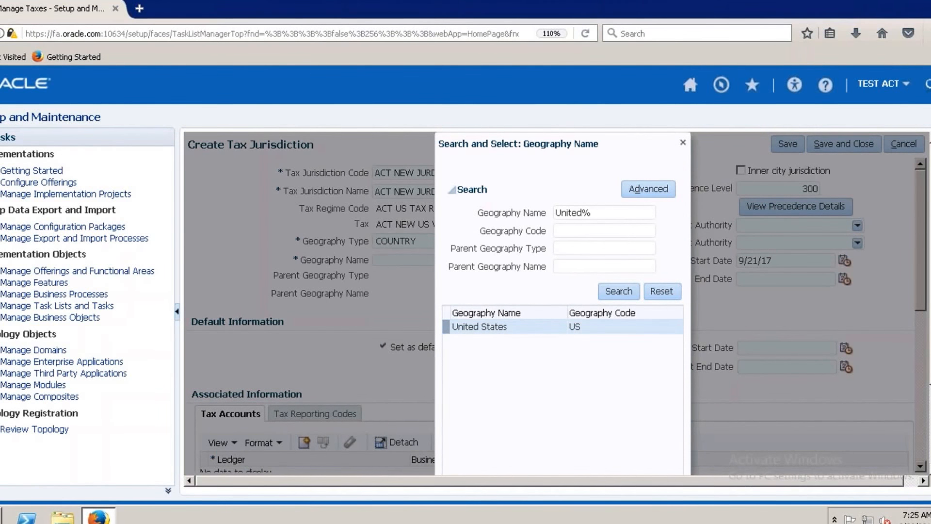
scroll(871, 432, "down", 3)
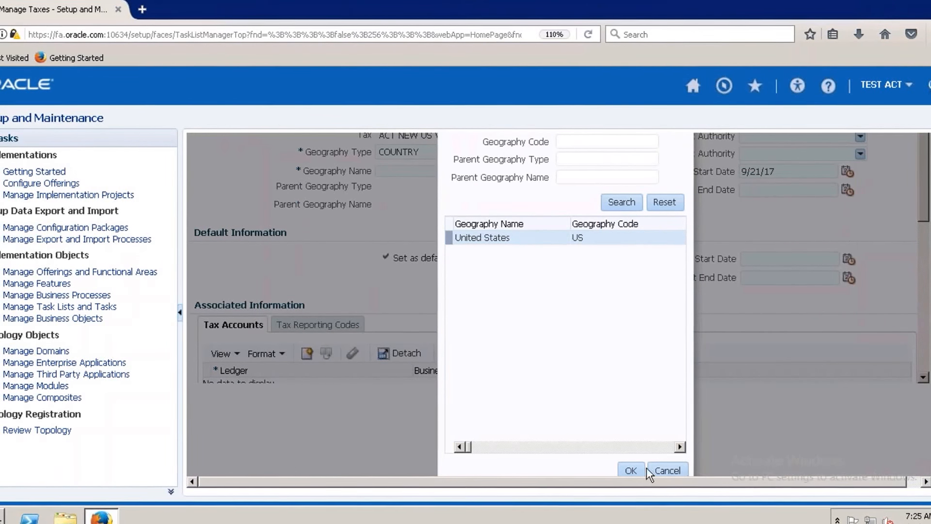
left_click(632, 470)
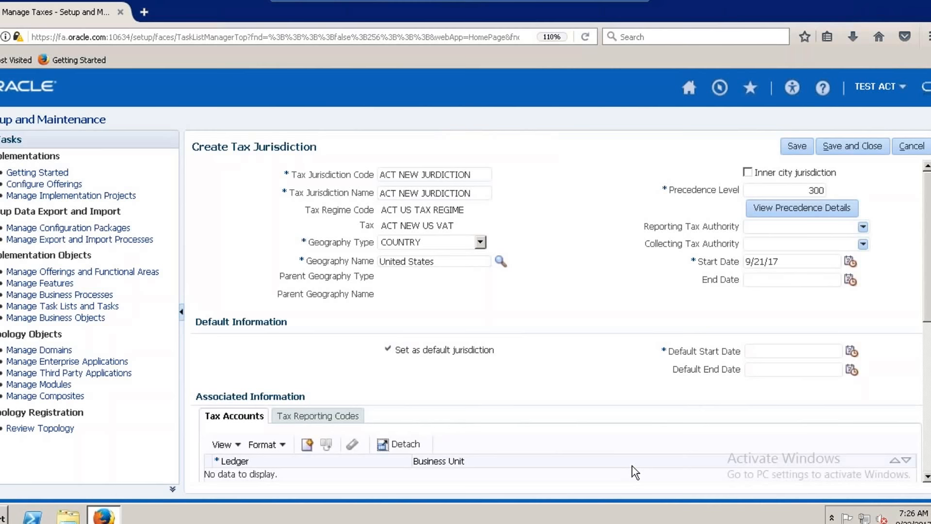
Set the jurisdiction's default start date to 9/21/17, then save and close the jurisdiction.
left_click(850, 352)
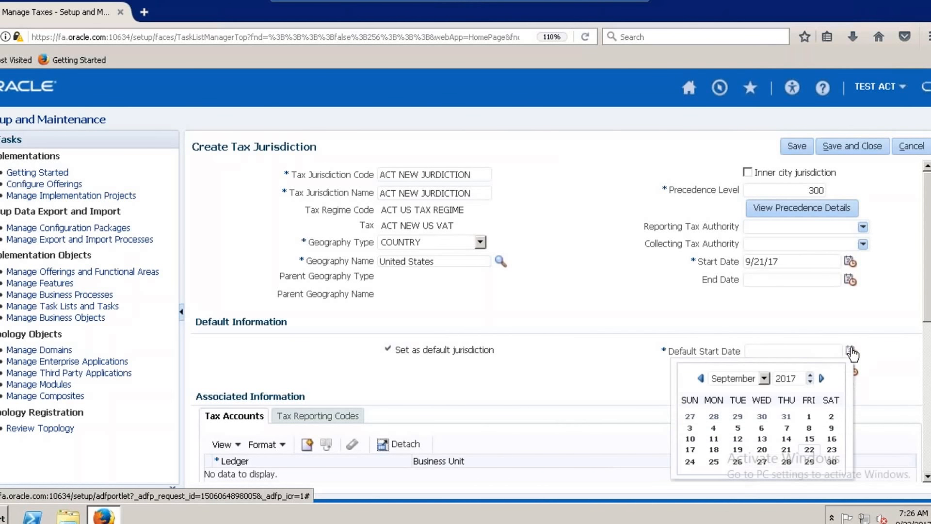
left_click(786, 449)
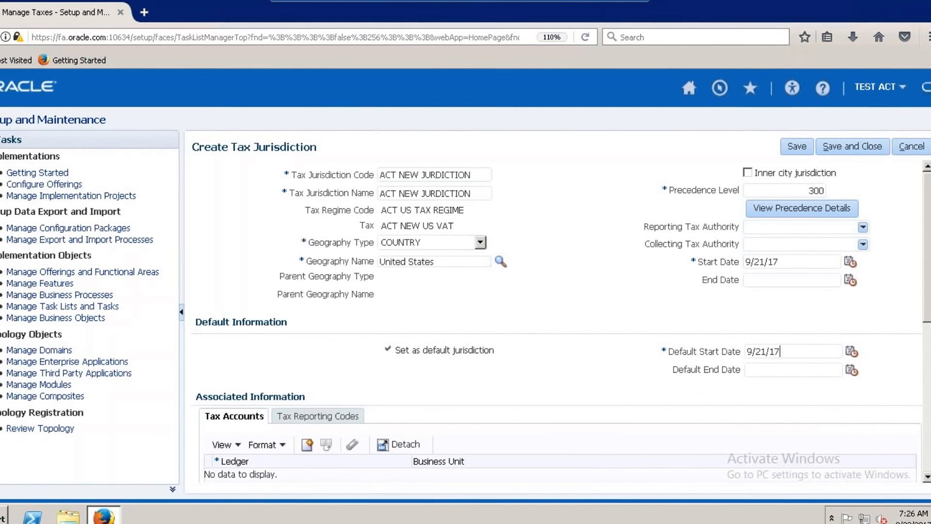
scroll(928, 320, "down", 1)
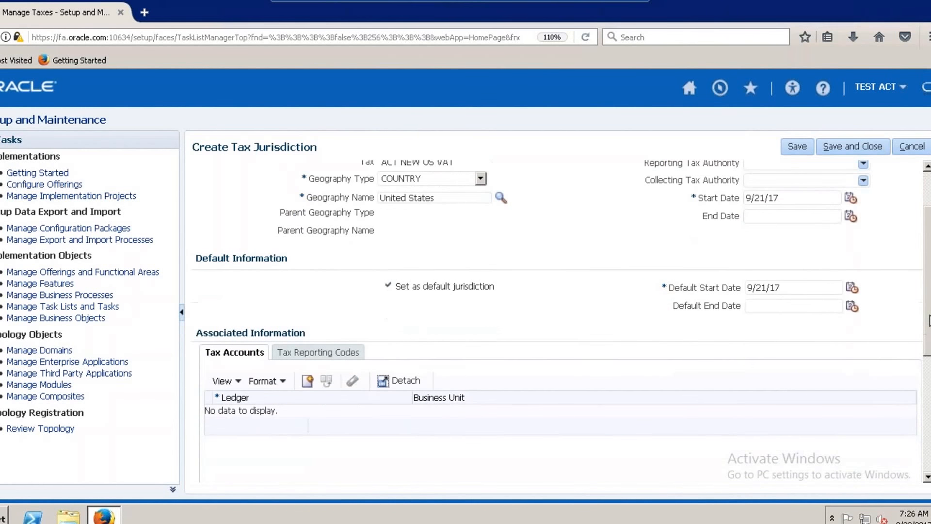
scroll(928, 315, "down", 1)
scroll(929, 306, "up", 2)
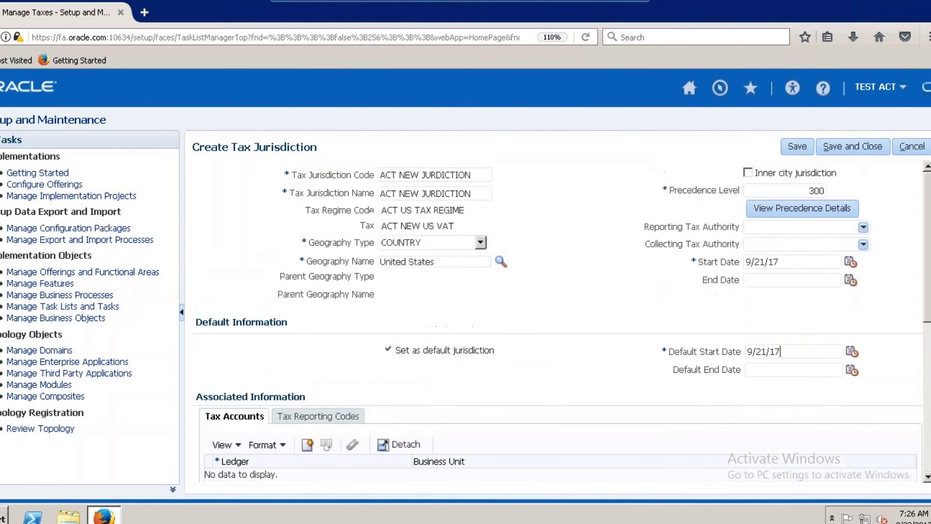
left_click(854, 149)
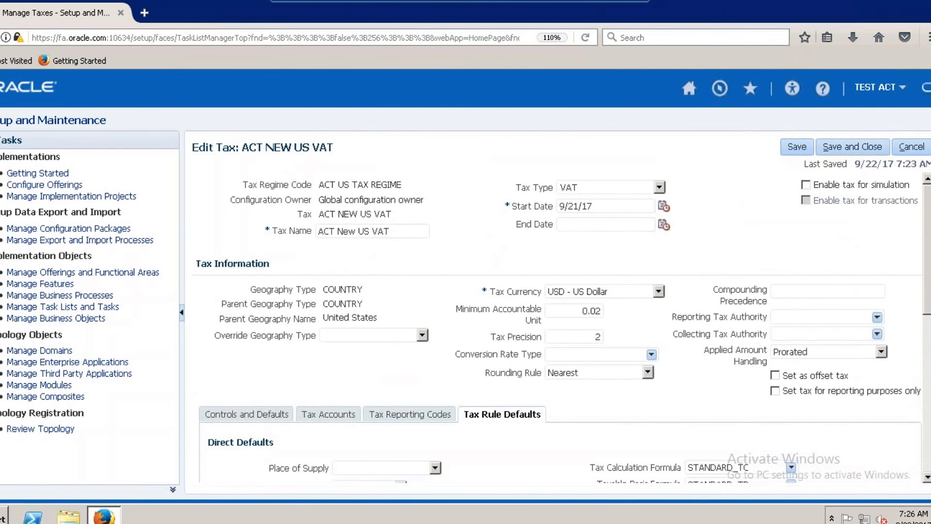
Start a default tax status for the tax, with ACT NEW Status as its code and name.
scroll(433, 414, "down", 5)
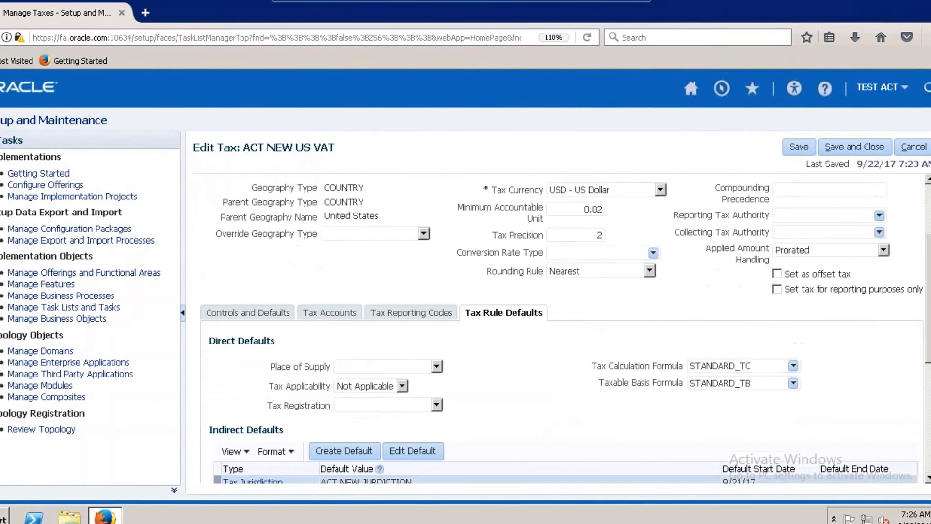
left_click(267, 444)
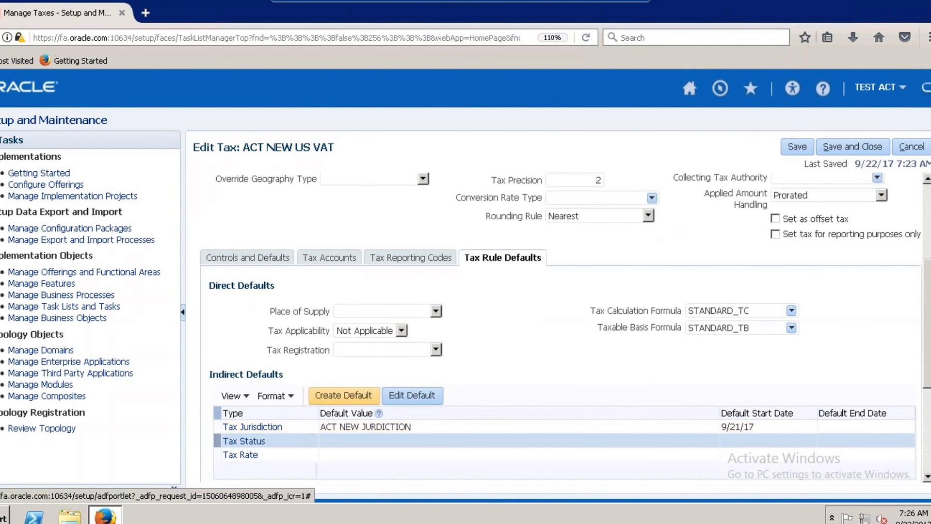
left_click(344, 397)
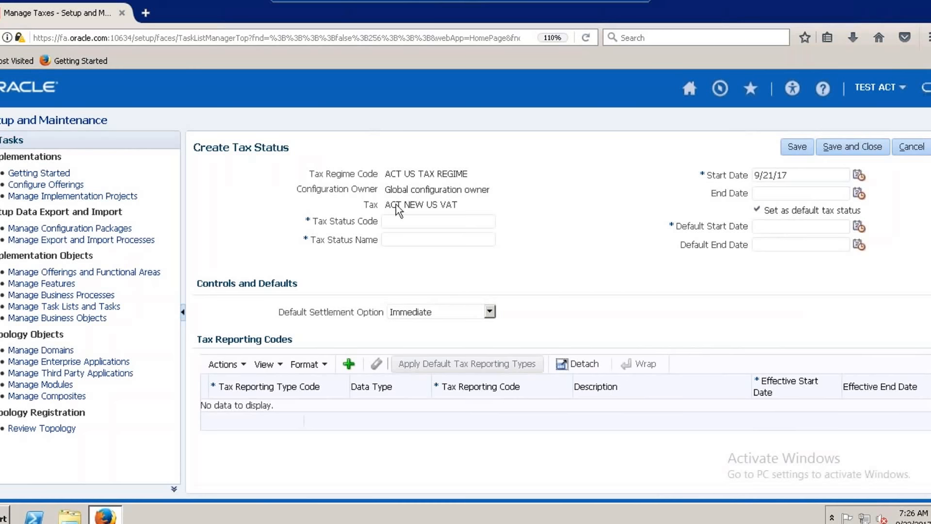
left_click(409, 225)
type("AC")
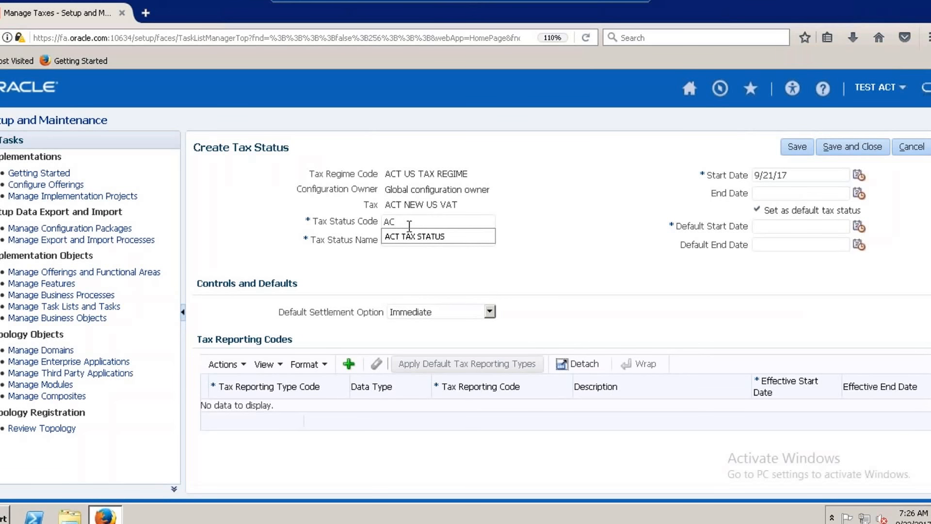
type("T NEW ")
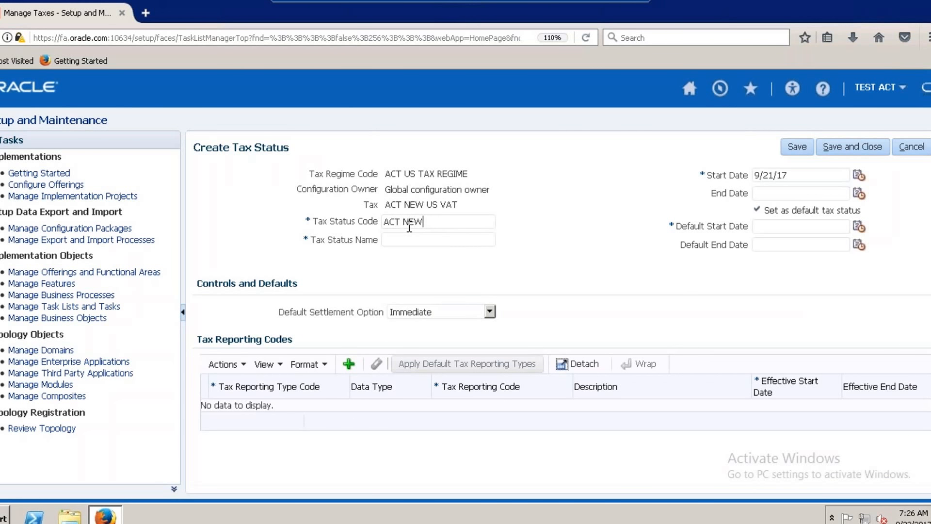
type("Status")
left_click_drag(450, 222, 382, 217)
key("ctrl+c")
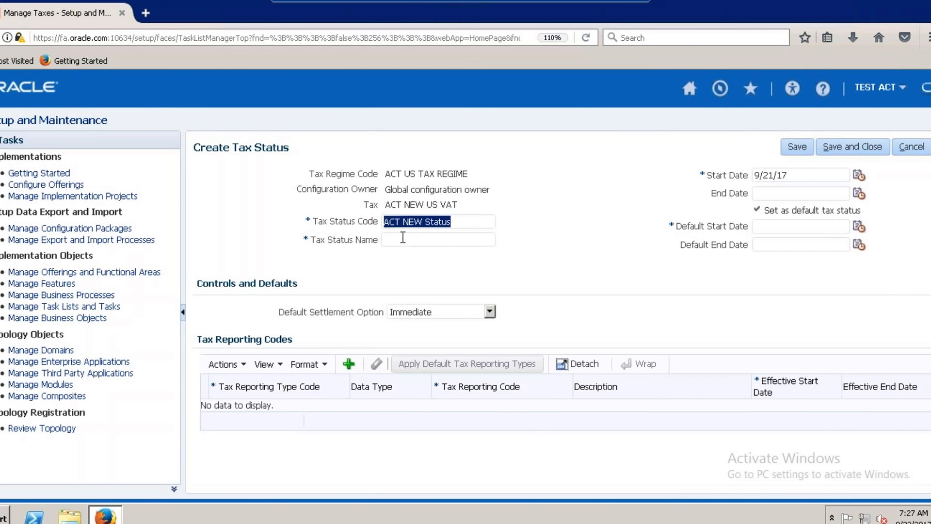
left_click(403, 238)
key("ctrl+v")
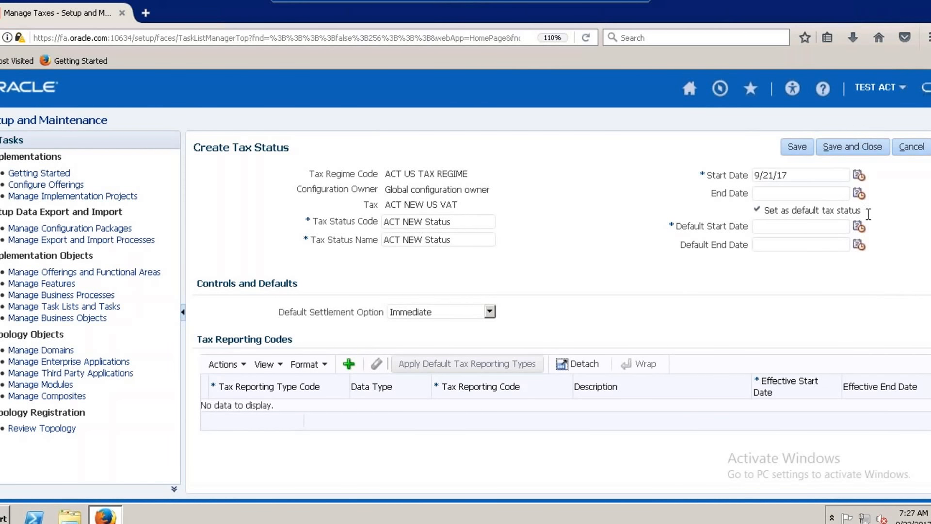
Set the tax status's default start date to 9/21/17, then save and close the status.
left_click(858, 226)
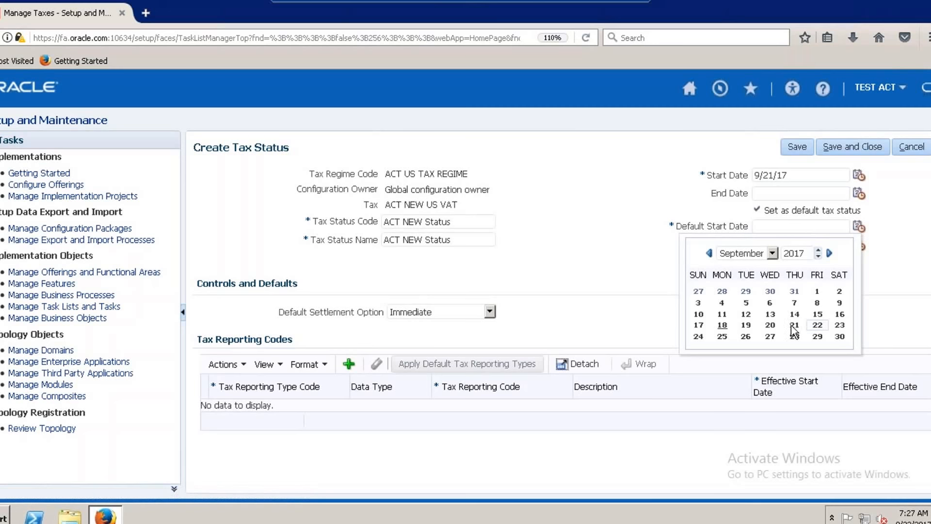
left_click(795, 327)
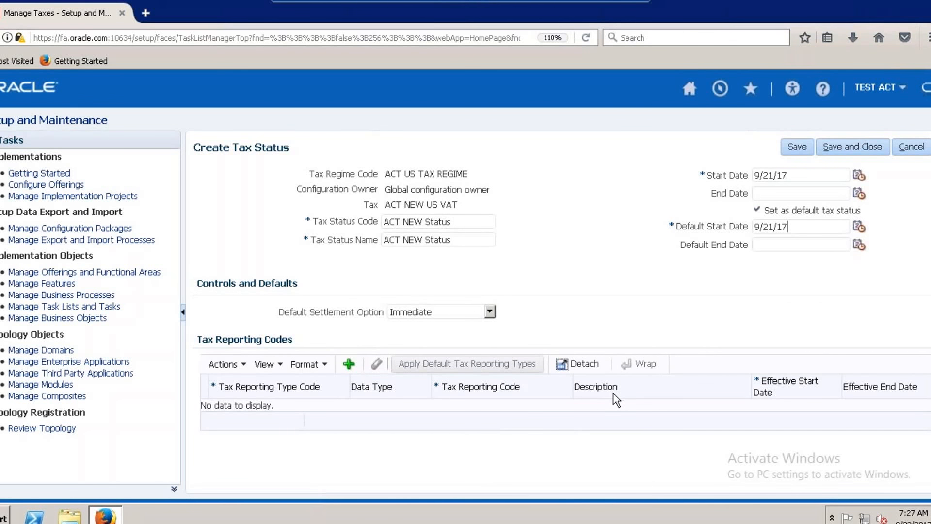
left_click(861, 150)
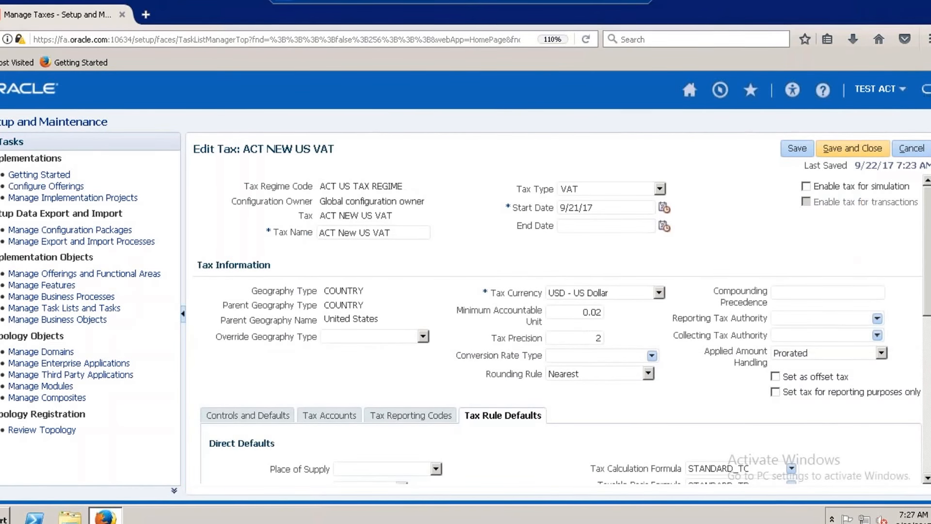
Start creating a default tax rate for the tax and choose ACT NEW STATUS as its tax status code.
scroll(929, 290, "down", 1)
scroll(929, 290, "down", 5)
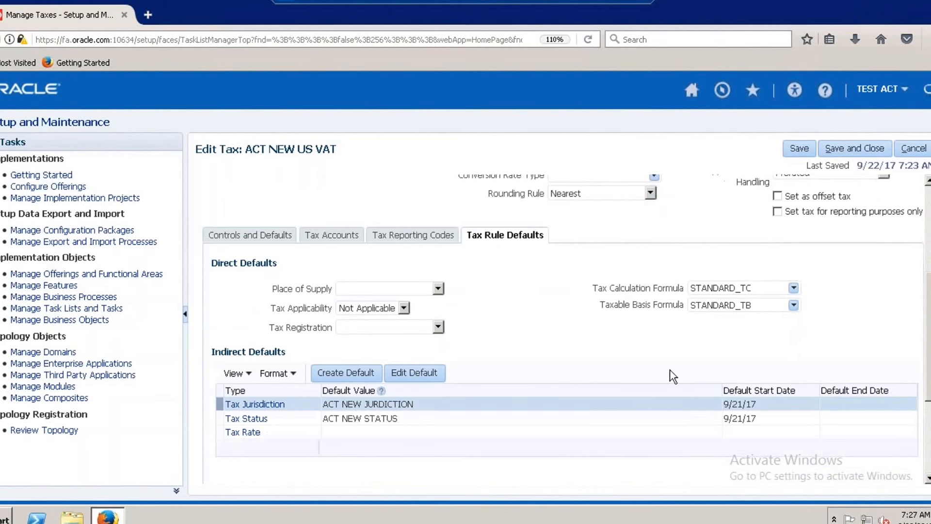
left_click(255, 433)
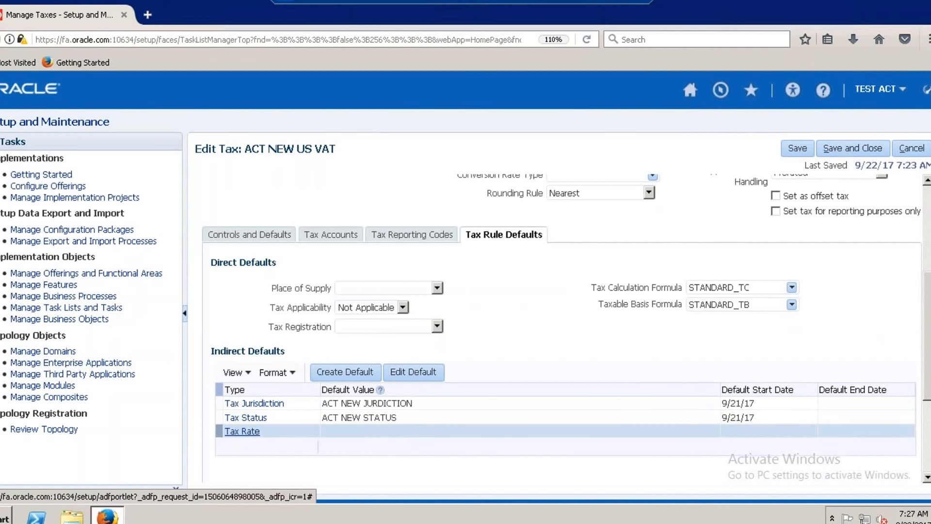
left_click(348, 376)
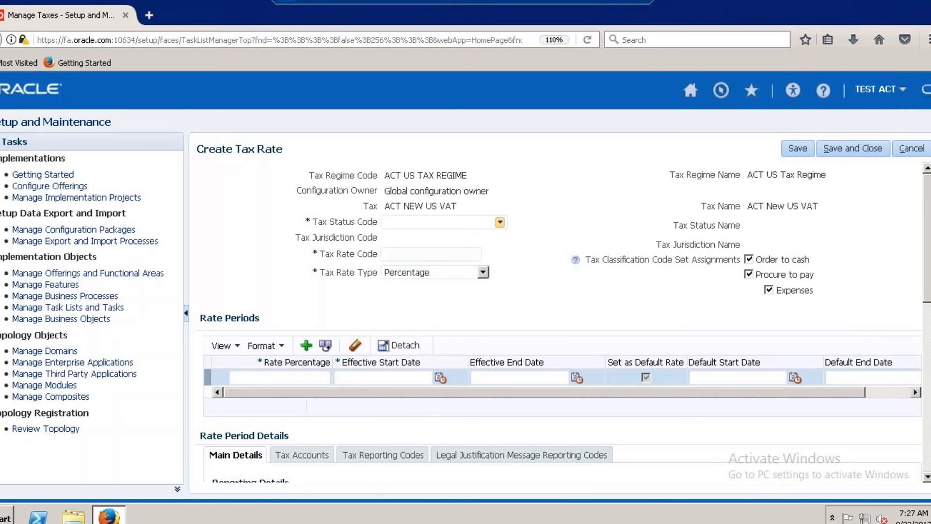
left_click(500, 222)
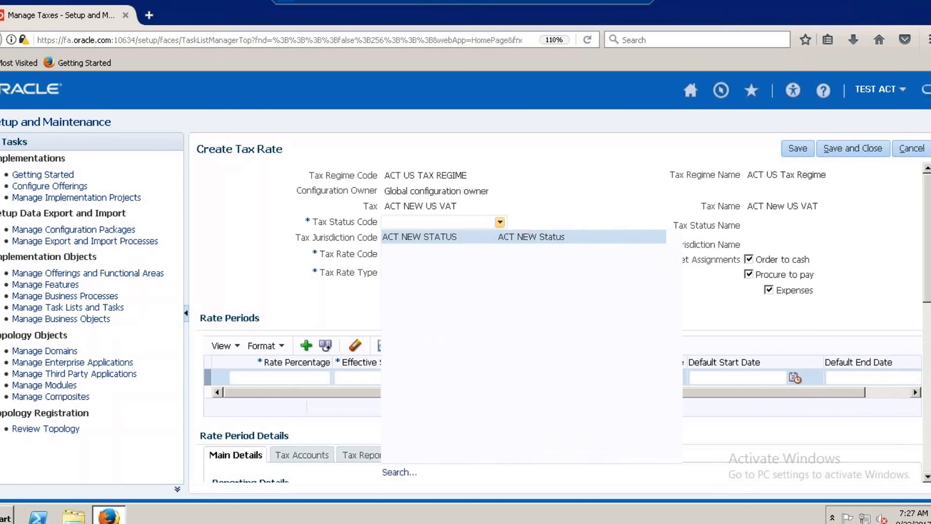
left_click(464, 238)
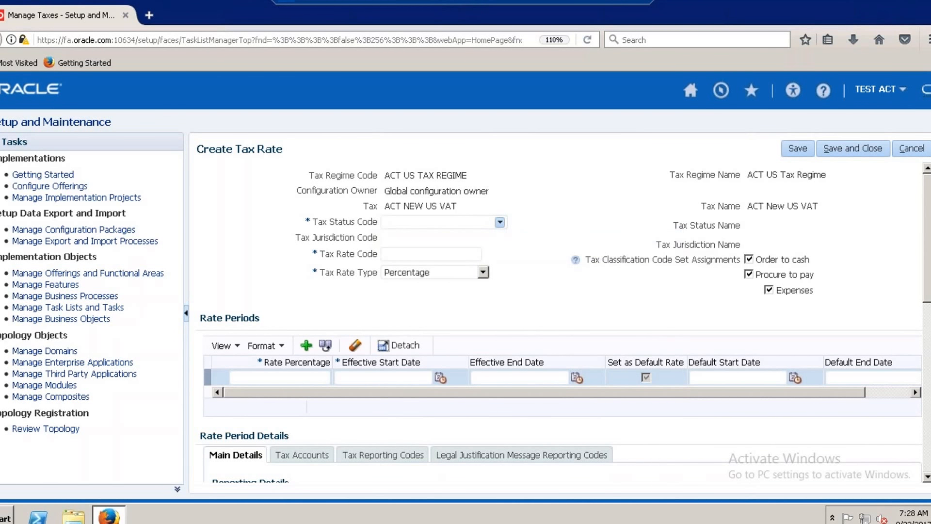
Enter ACTNEWVAT@20 as the tax rate code.
left_click(467, 254)
type("ACTVAT")
key("BackSpace")
key("BackSpace")
key("BackSpace")
key("BackSpace")
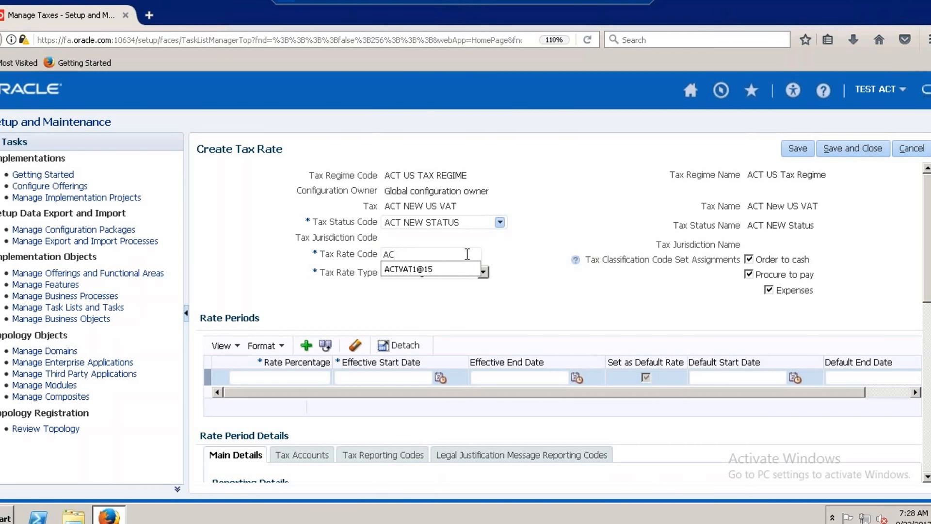
type("TNEWV")
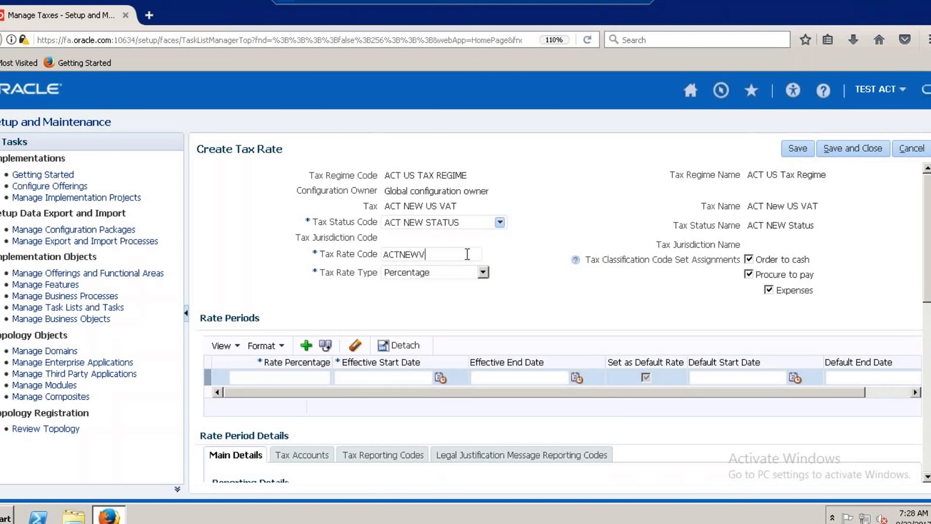
type("AT@20")
Choose Percentage as the tax rate type and remove the Order to cash and Expenses classification code set assignments.
left_click(481, 270)
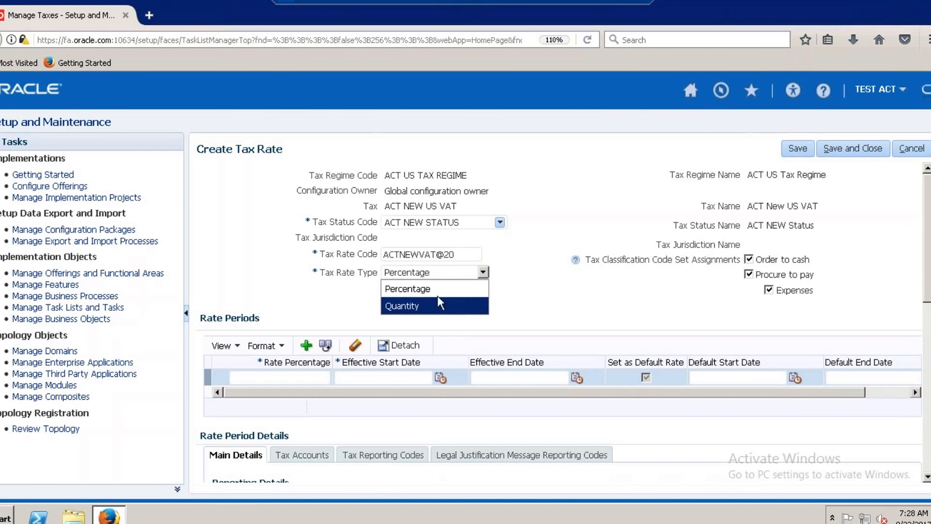
left_click(481, 290)
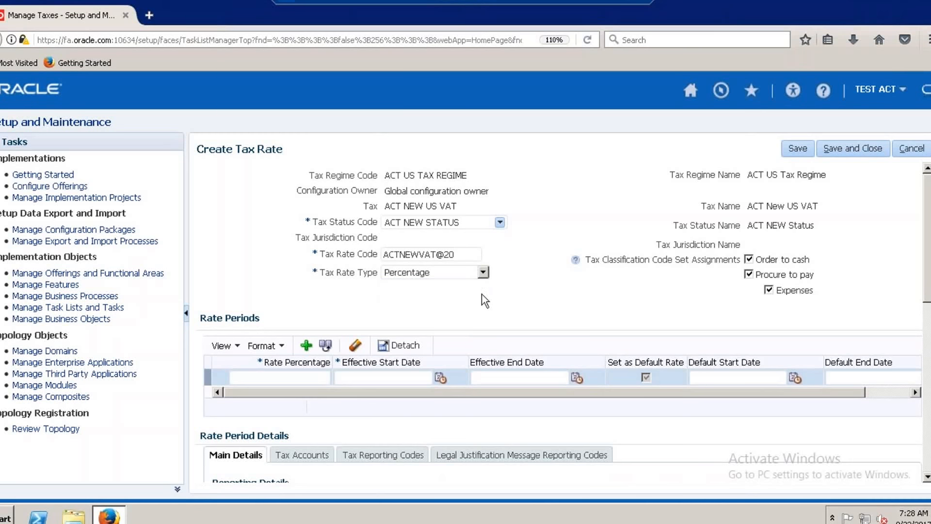
left_click(749, 260)
Set the rate period's percentage to 20 and its effective start date to 9/21/17.
left_click(310, 378)
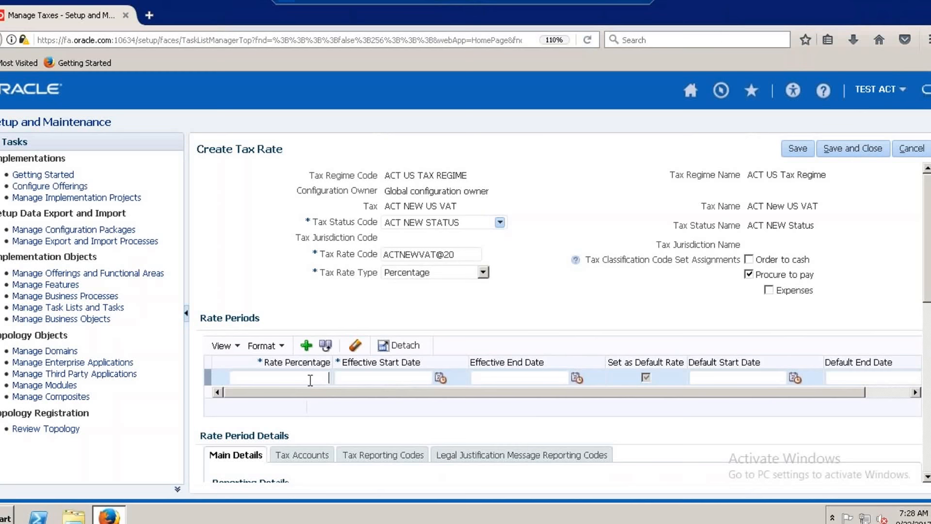
type("20")
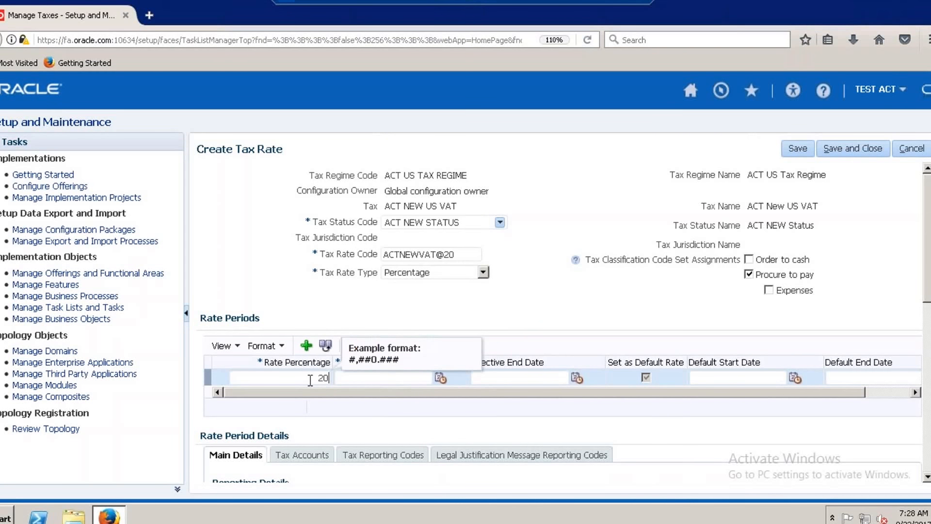
left_click(370, 378)
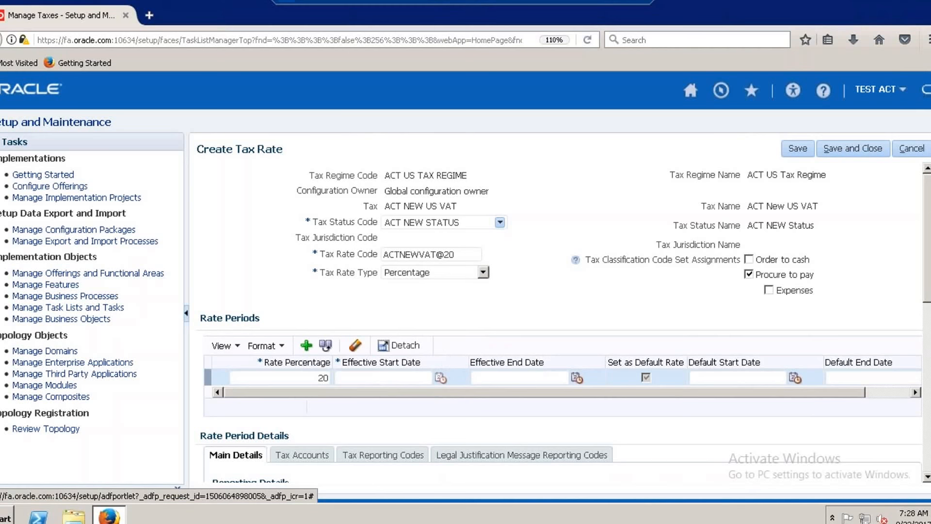
left_click(440, 378)
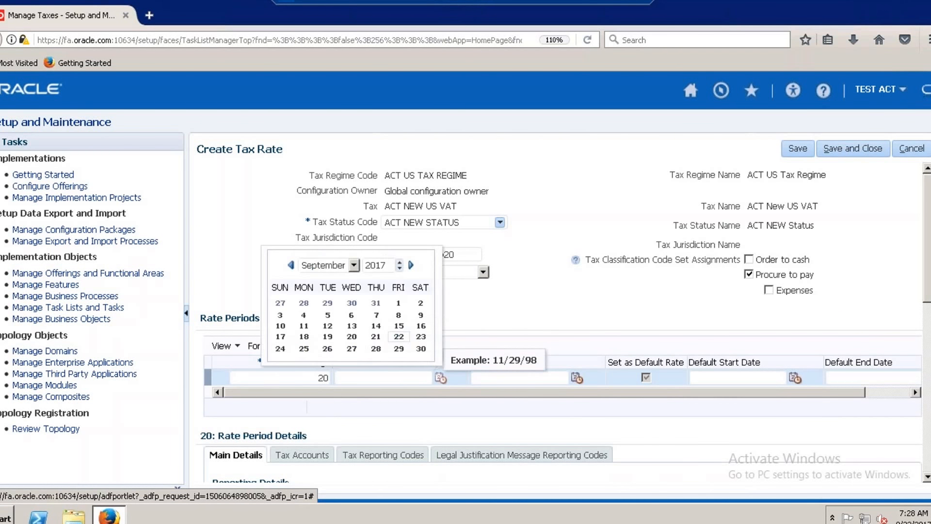
left_click(376, 336)
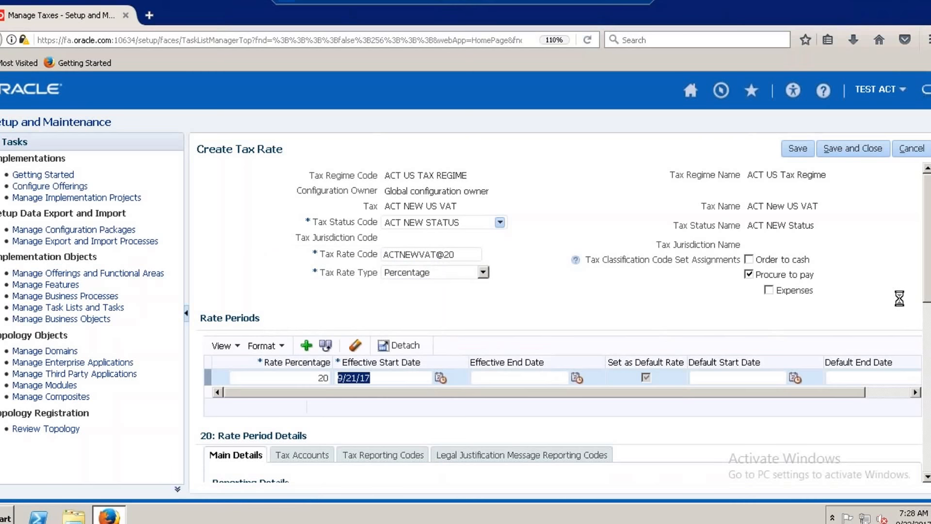
Set the rate period's default start date to 9/21/17.
left_click_drag(802, 392, 881, 400)
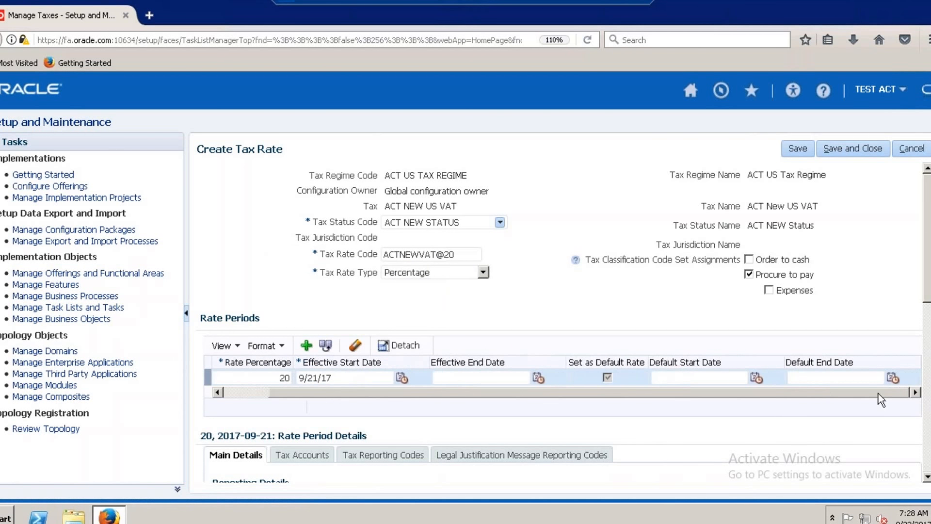
left_click(755, 380)
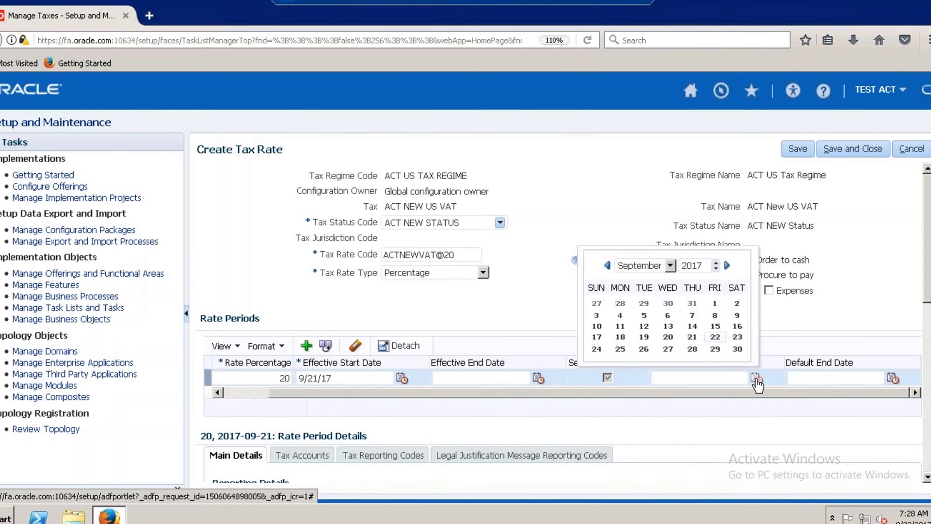
left_click(692, 337)
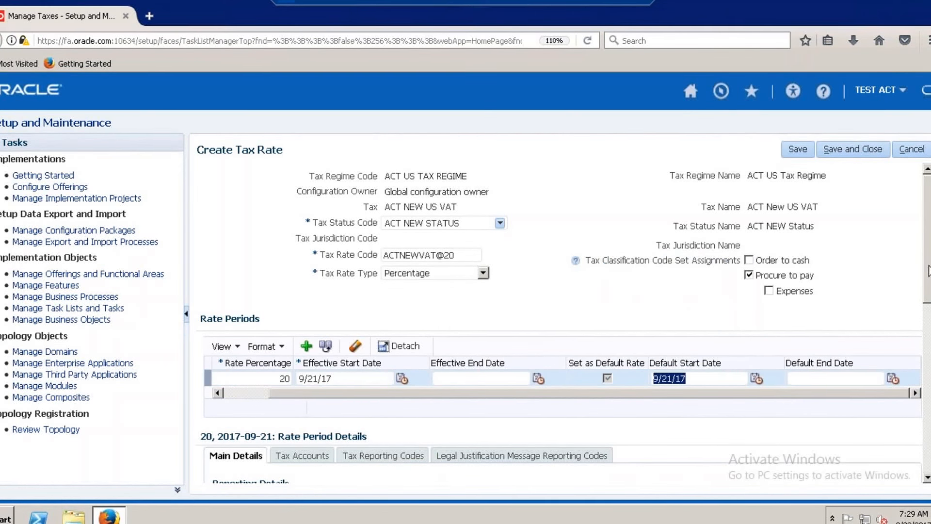
Start new accounting details in the rate period's tax accounts and choose ACT Primary Ledger as the ledger.
scroll(926, 283, "down", 5)
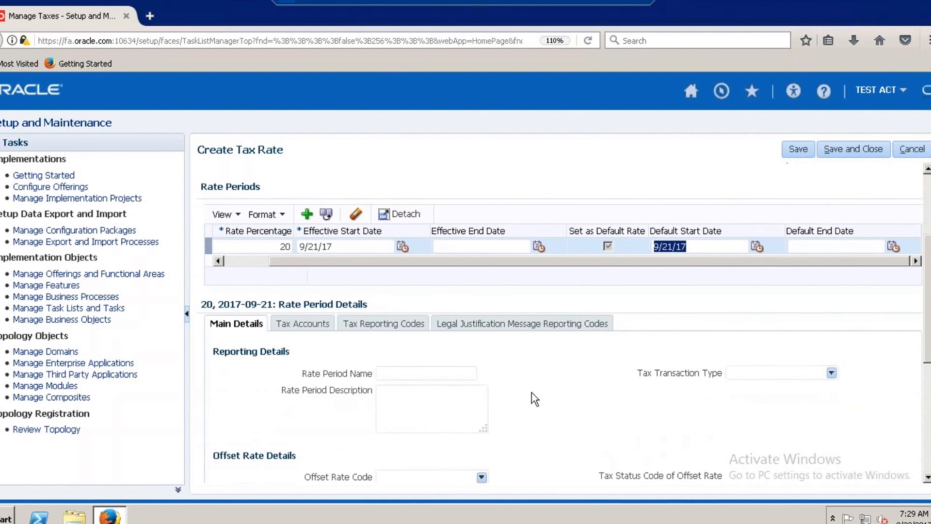
left_click(310, 323)
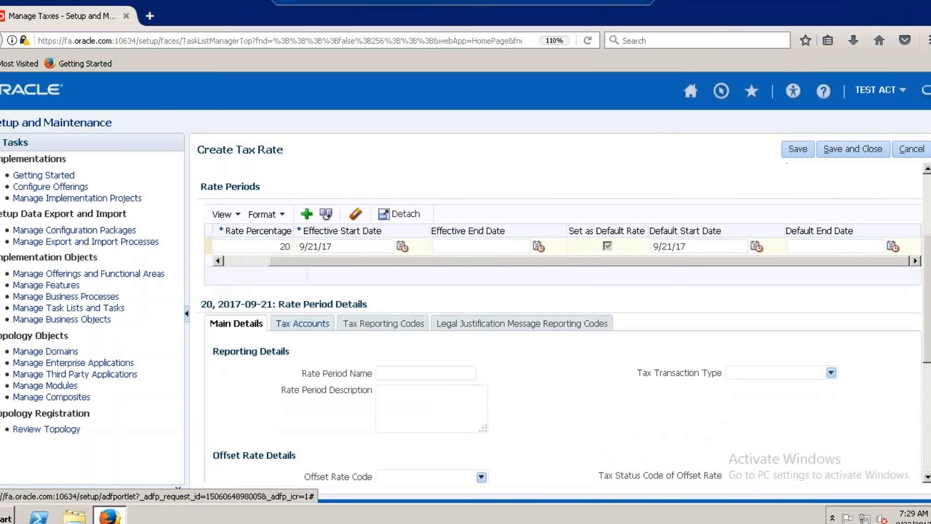
left_click(316, 352)
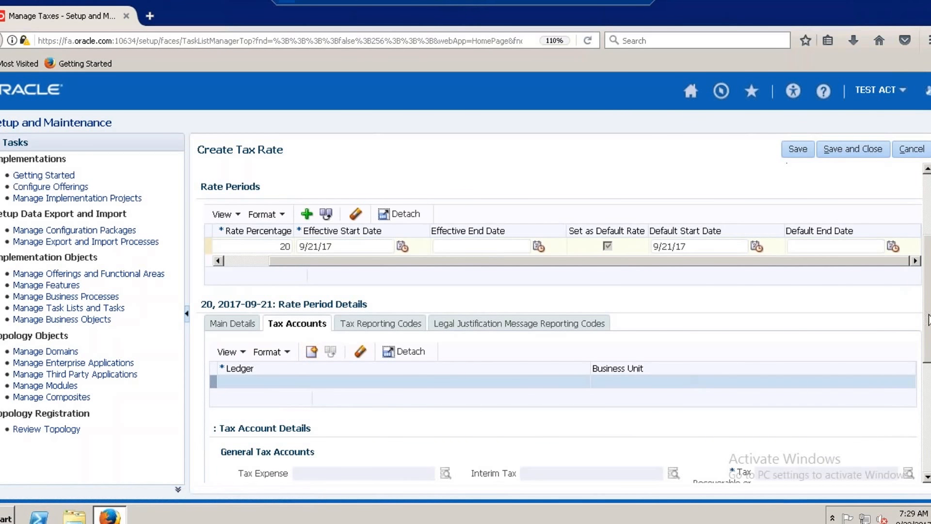
left_click_drag(928, 317, 927, 357)
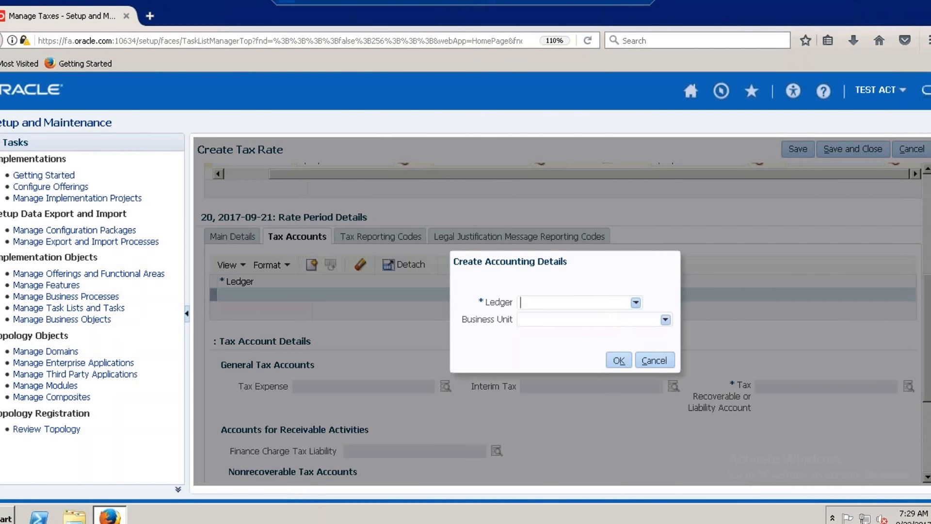
type("ACT")
key("Tab")
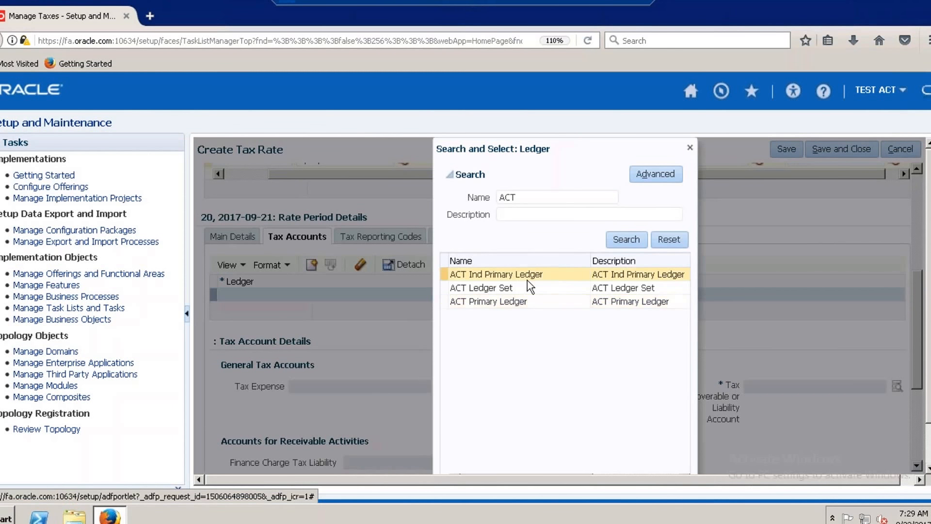
left_click(509, 301)
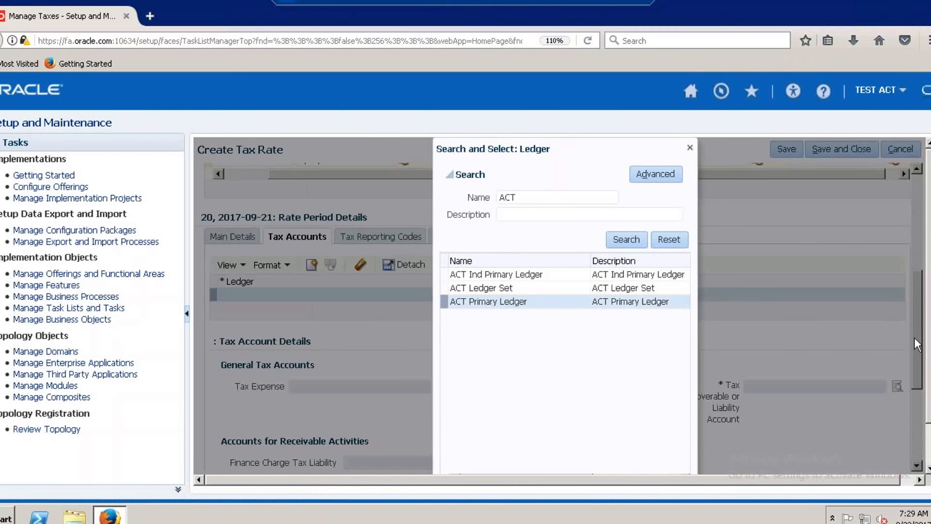
scroll(916, 344, "down", 1)
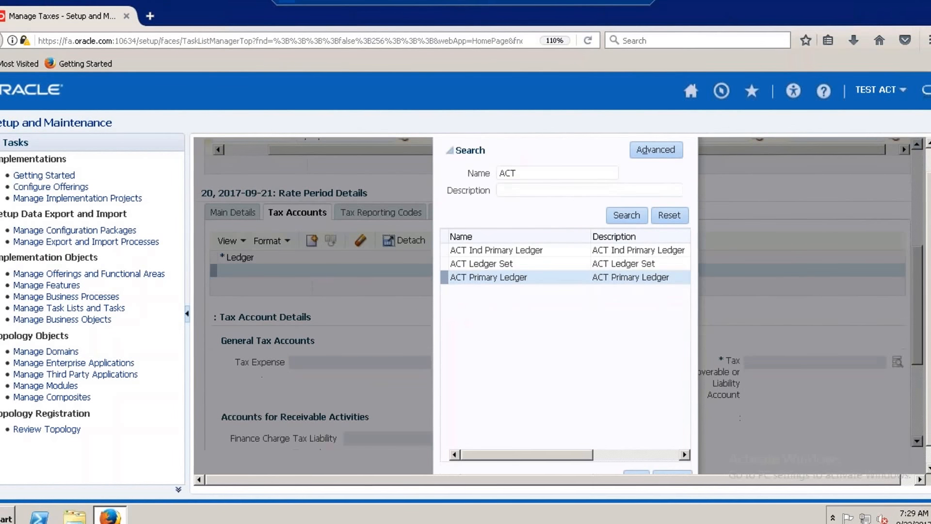
scroll(659, 458, "down", 1)
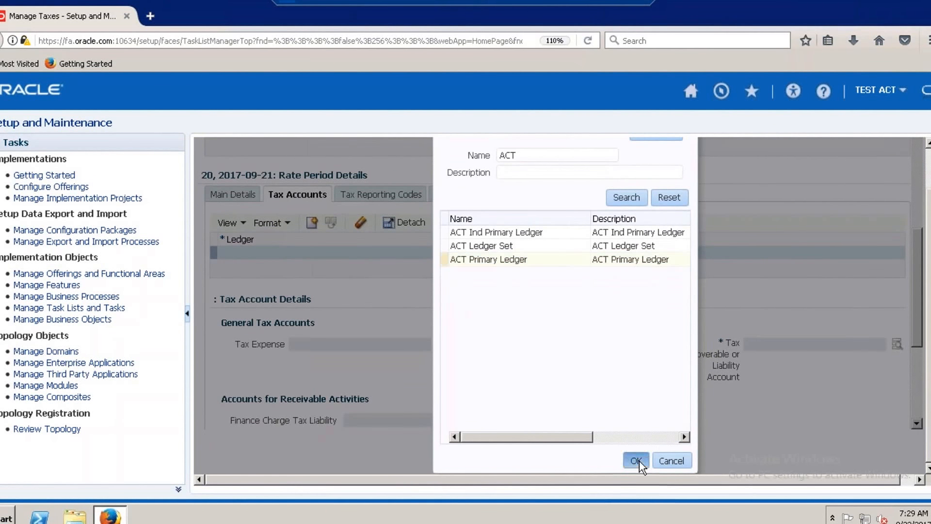
left_click(636, 460)
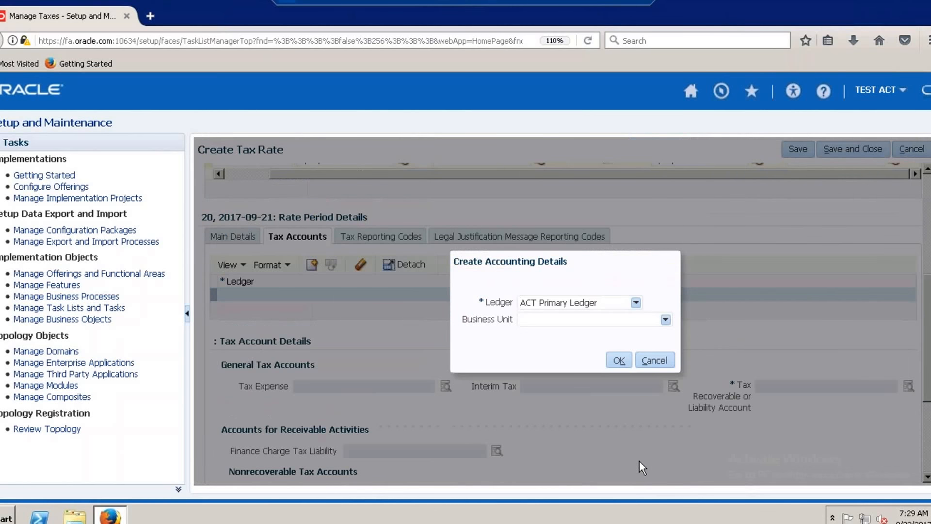
Choose ACT US Business Unit as the business unit and confirm the accounting details.
left_click(665, 320)
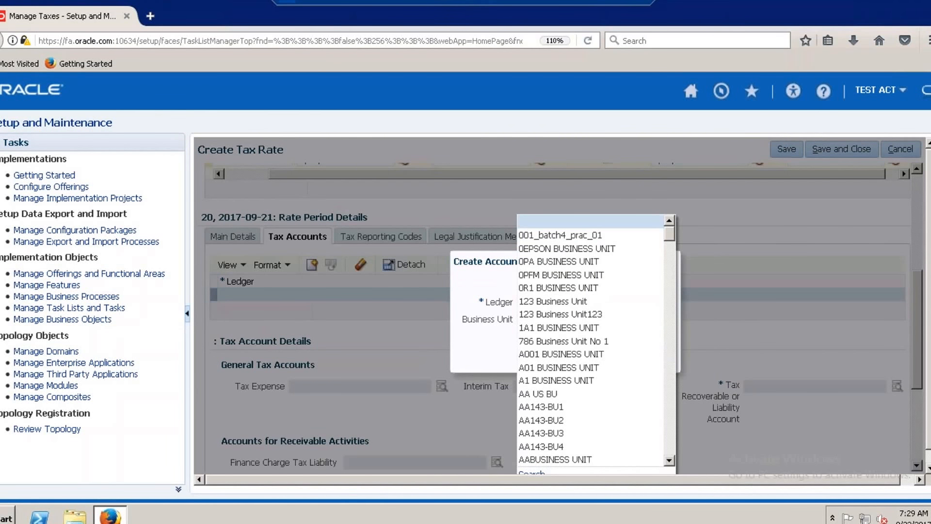
left_click_drag(670, 234, 671, 250)
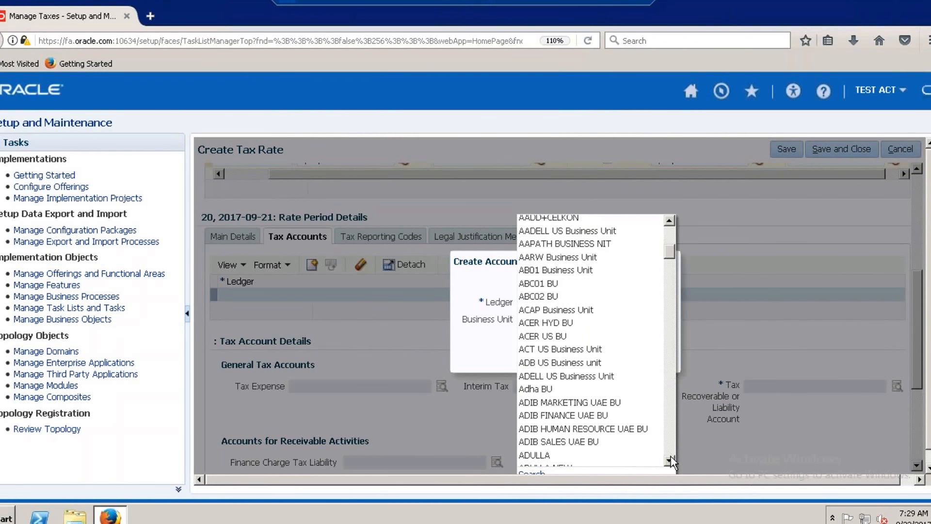
left_click(584, 350)
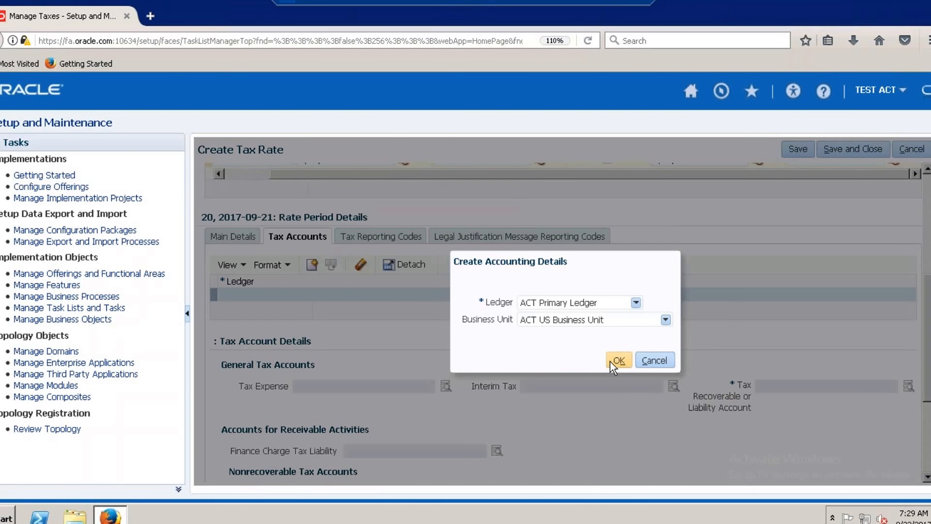
left_click(618, 361)
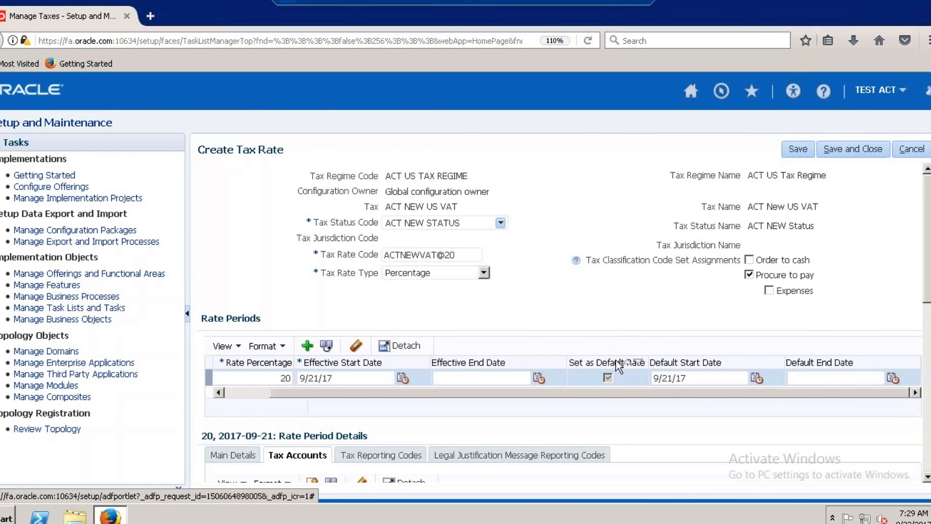
left_click(619, 363)
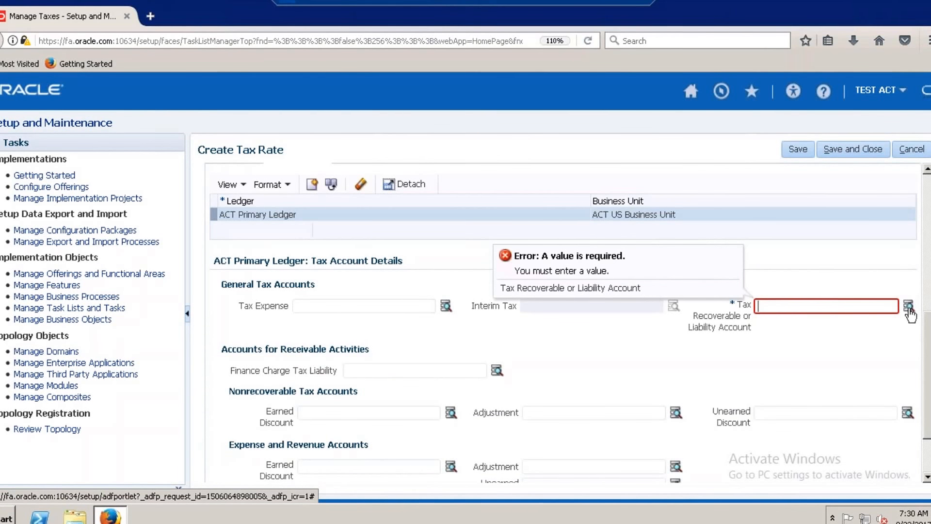
For the Tax Recoverable or Liability Account, set the company segment to 10 and the department segment to 100.
left_click(909, 309)
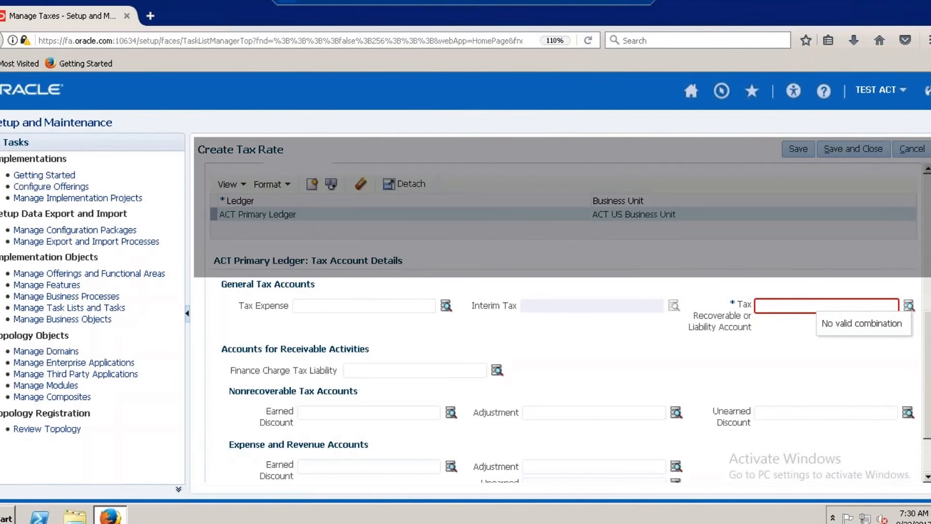
type("10")
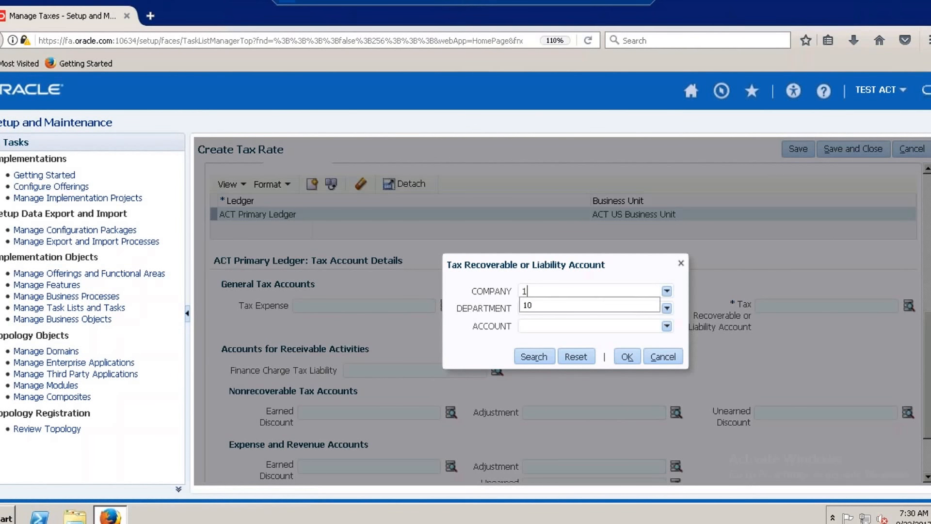
left_click(540, 305)
left_click(545, 308)
type("100")
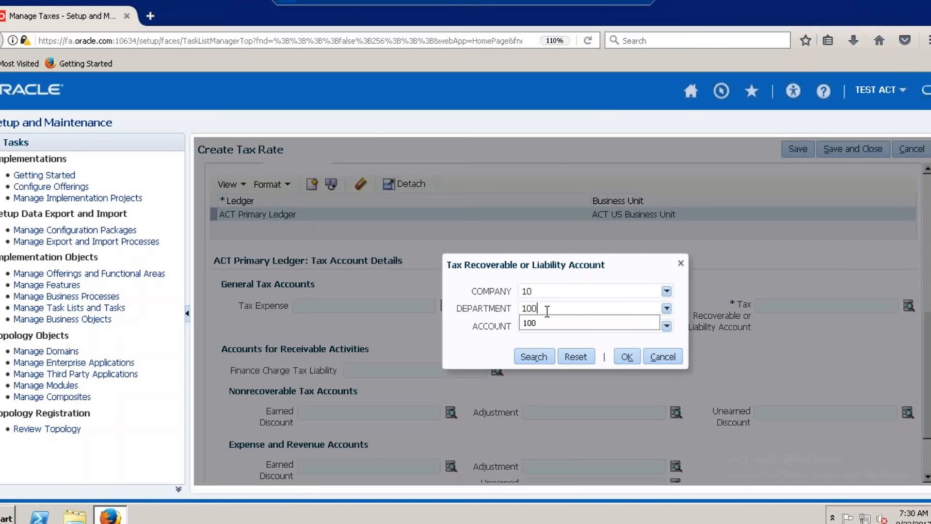
left_click(548, 322)
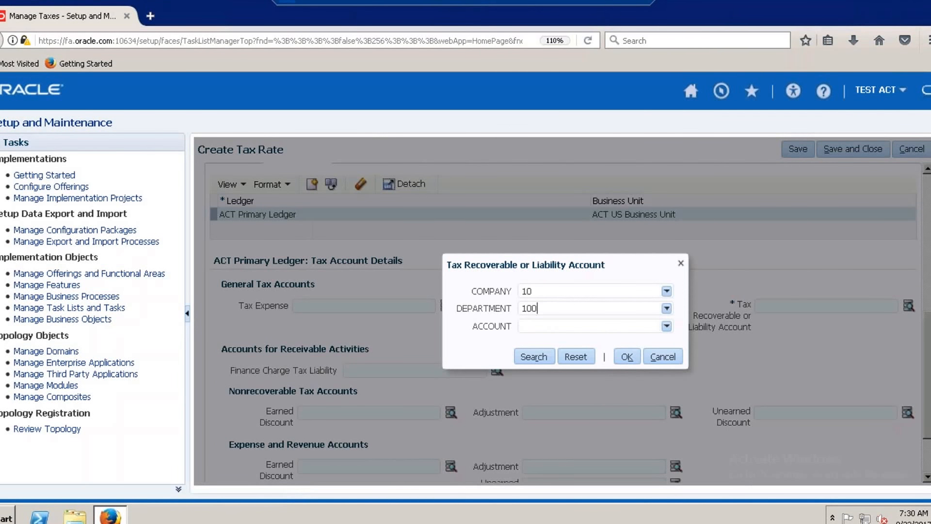
Search the account segment values for the Tax Recoverable or Liability Account by description %Tax%.
left_click(666, 326)
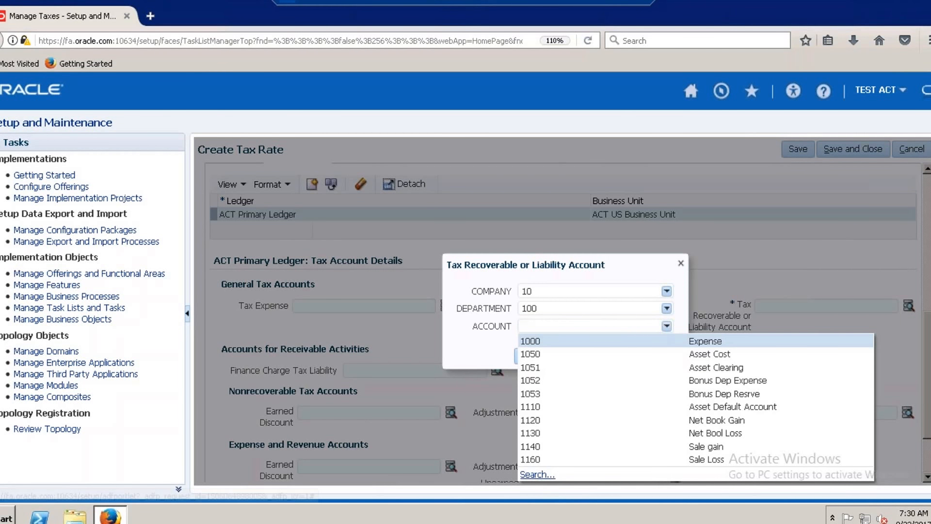
left_click(537, 475)
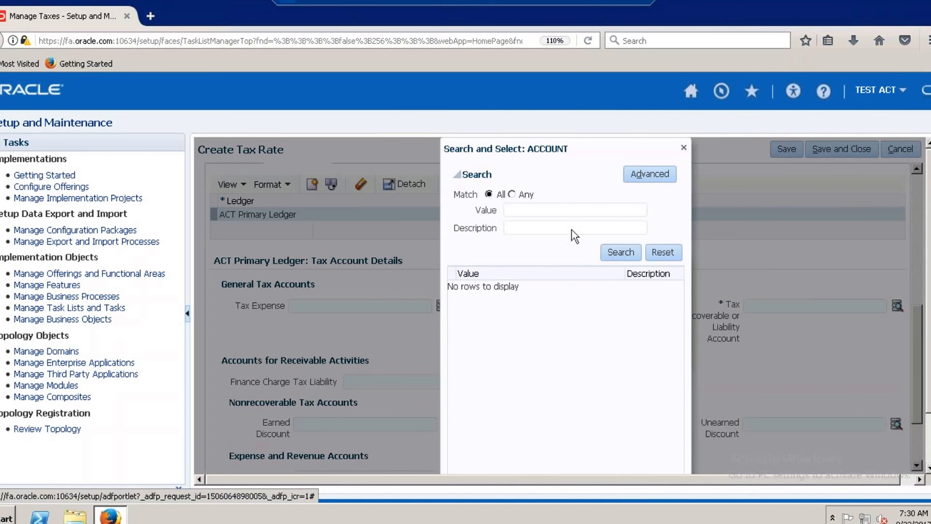
type("%")
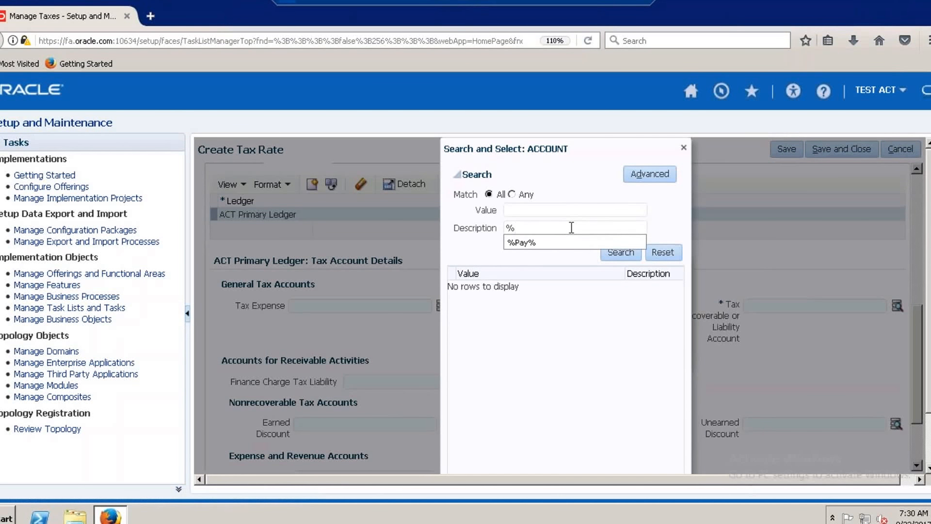
type("Tax%")
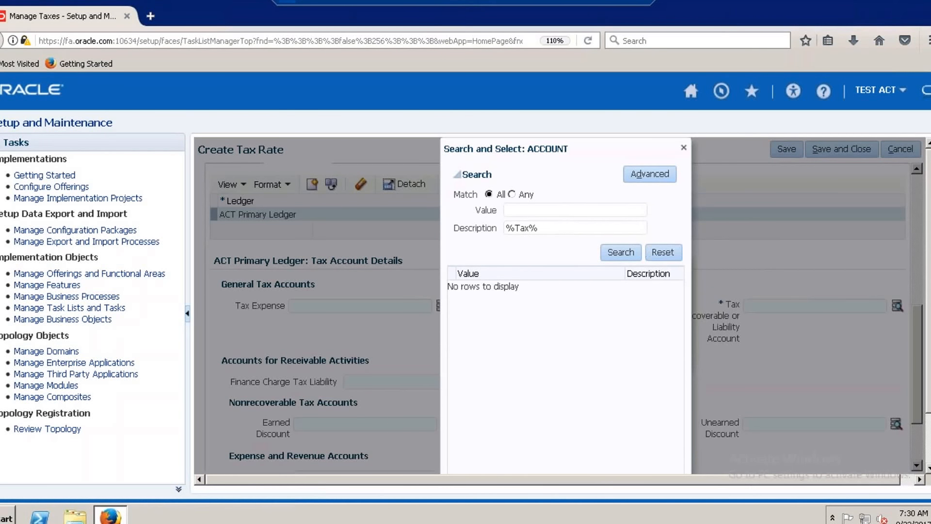
left_click(619, 257)
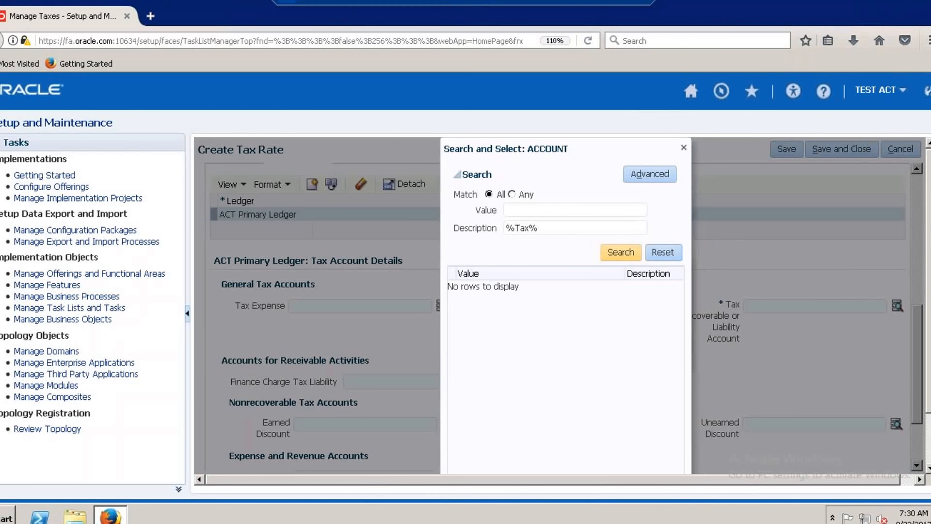
Search the account segment values again with the description %Pay%.
key("BackSpace")
key("BackSpace")
key("BackSpace")
key("BackSpace")
type("Pay")
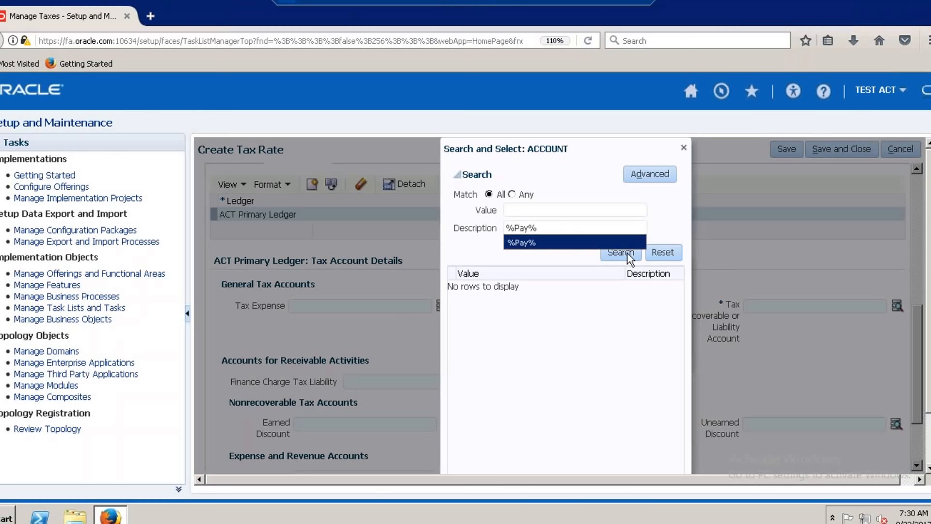
left_click(627, 249)
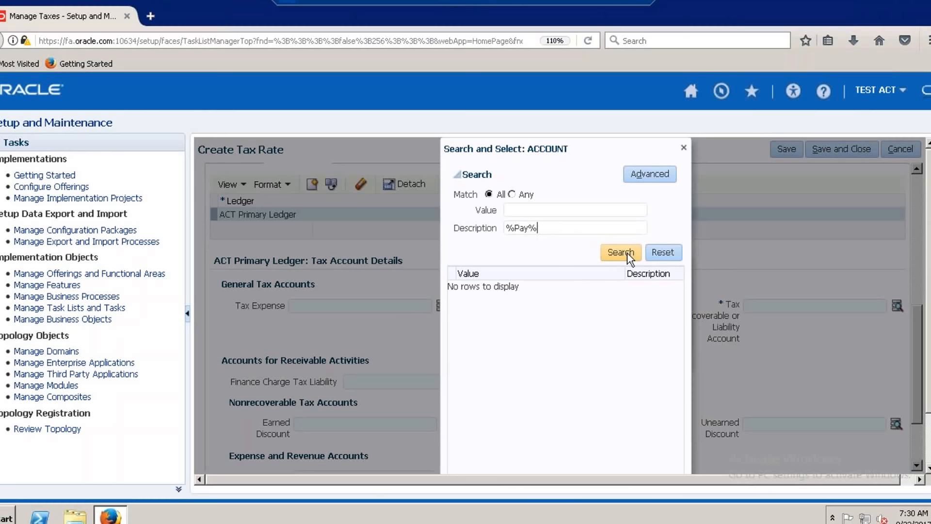
left_click(621, 251)
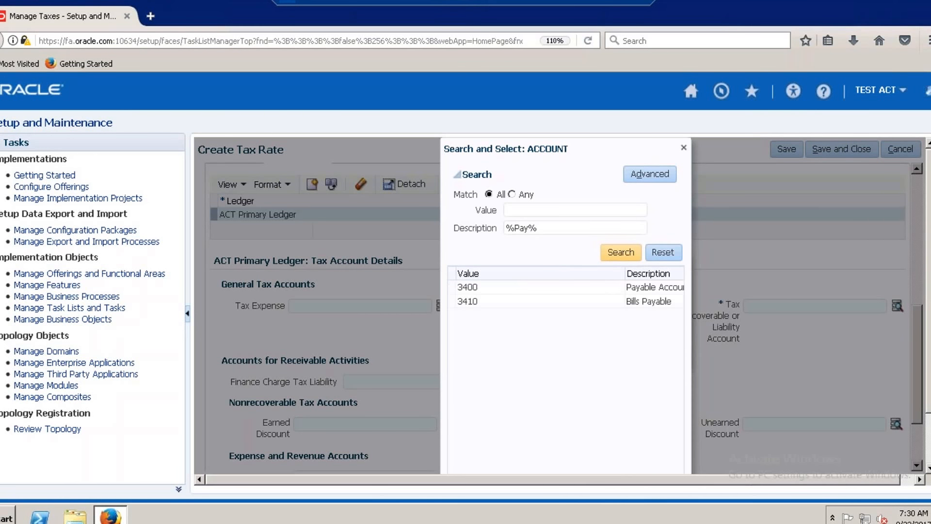
Set the liability account's account segment to 3400, confirm the combination, and save and close the tax rate.
left_click(640, 291)
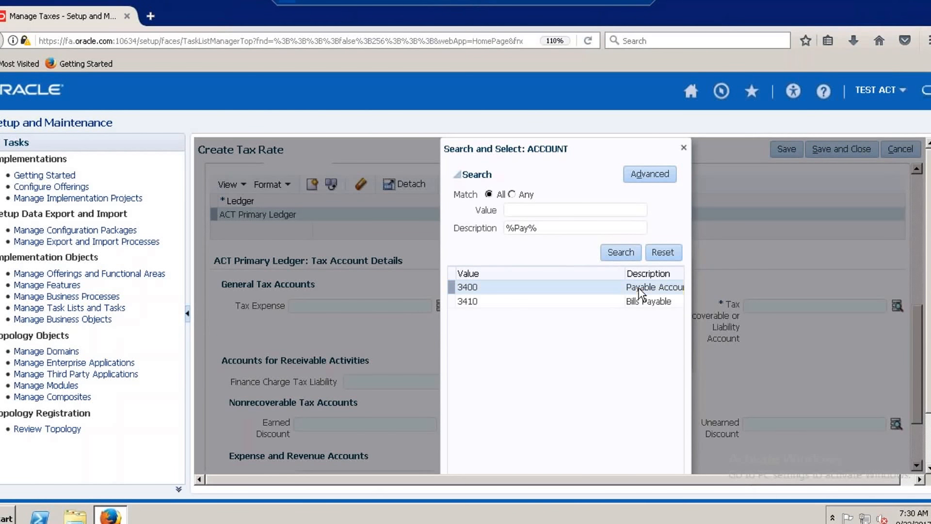
scroll(928, 359, "down", 2)
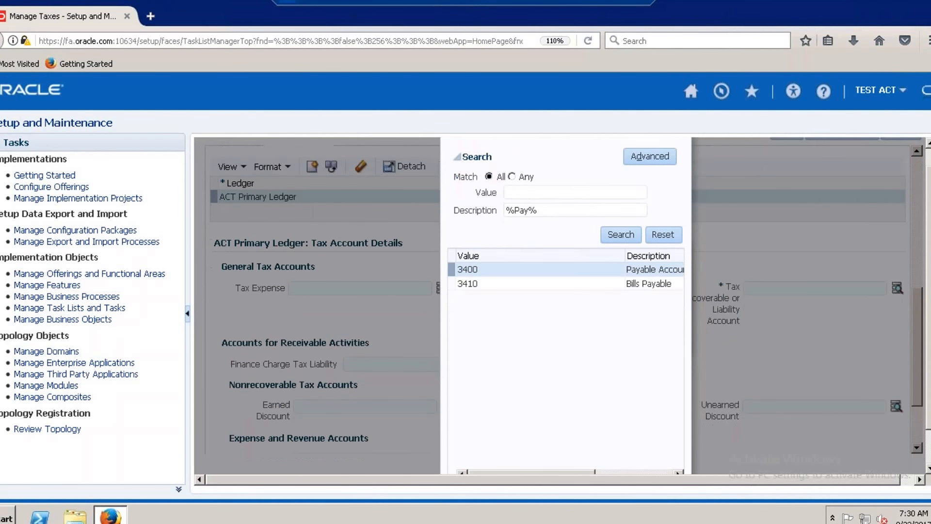
left_click(628, 461)
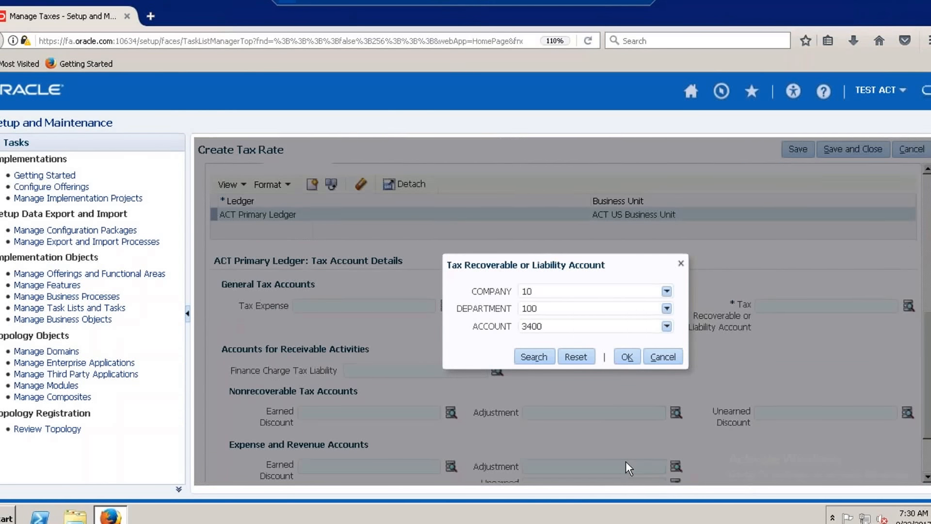
left_click(627, 360)
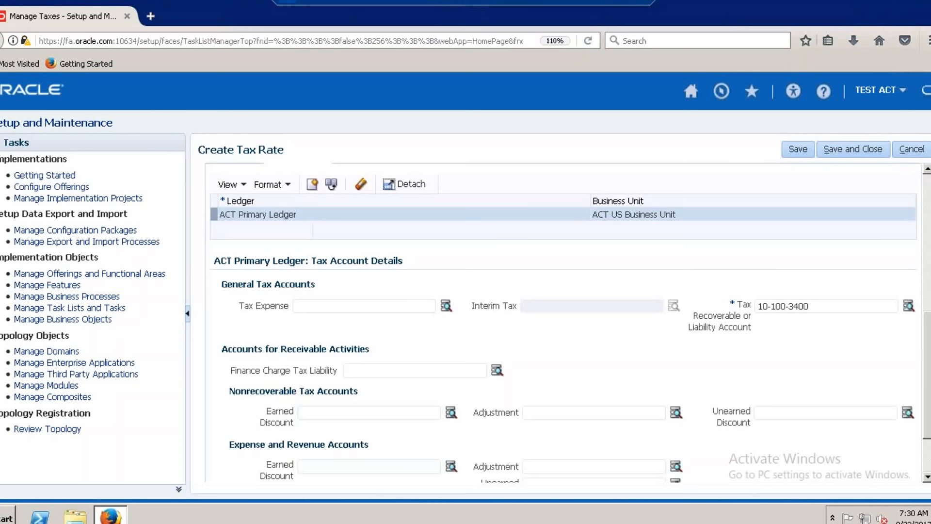
left_click(850, 151)
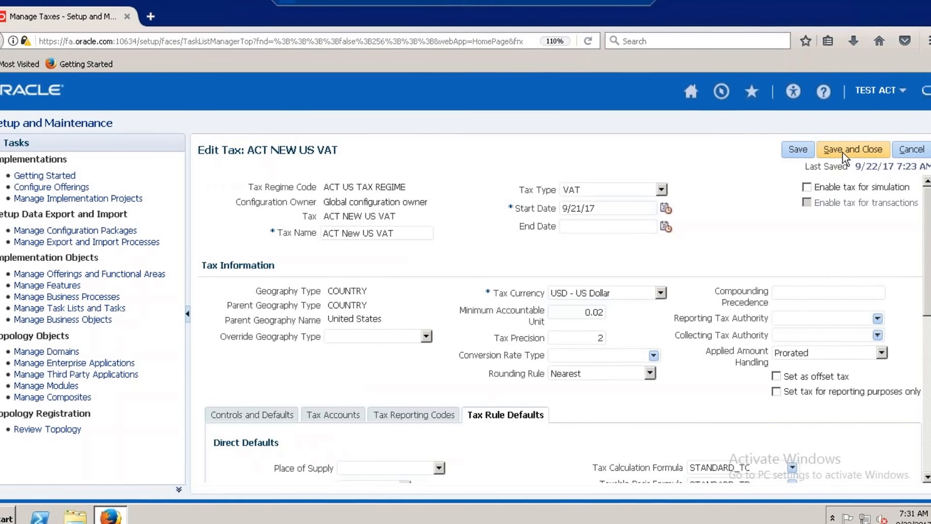
Set Tax Applicability to Applicable in the direct defaults of the ACT NEW US VAT tax.
scroll(921, 240, "down", 2)
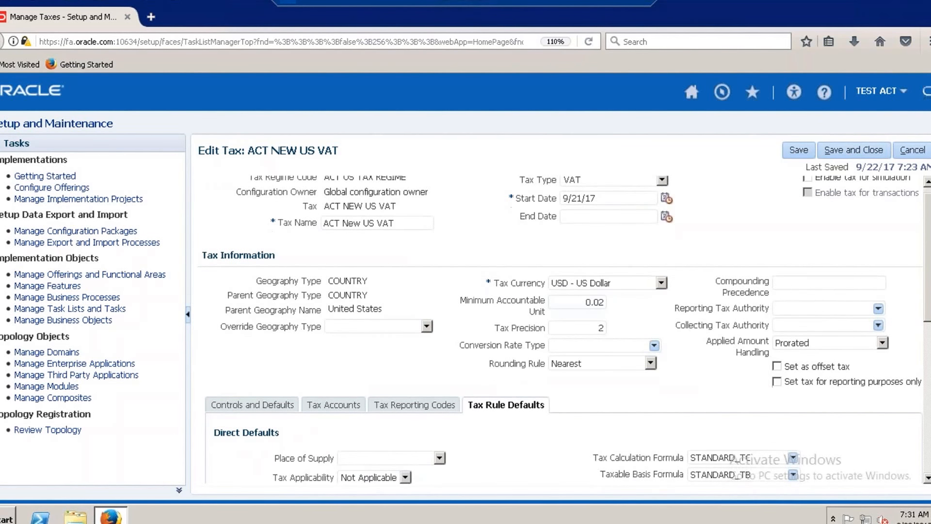
scroll(563, 312, "down", 10)
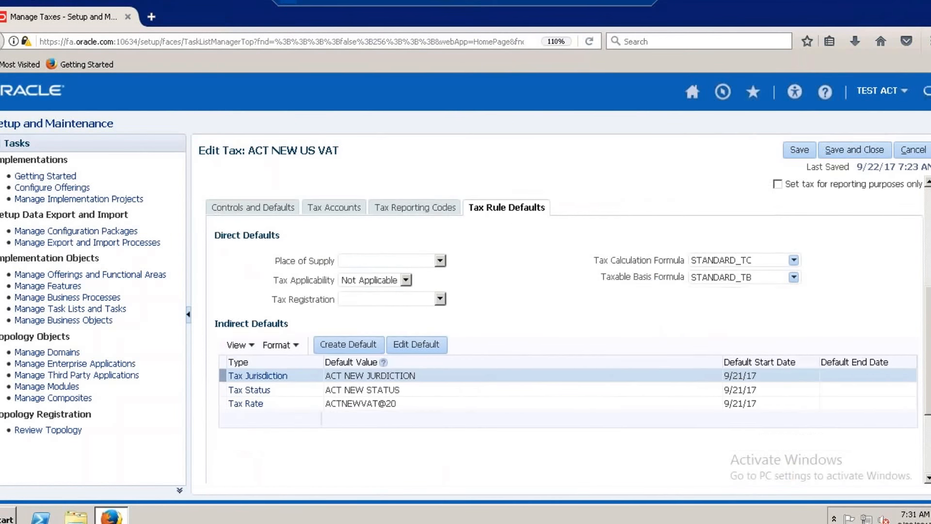
scroll(563, 330, "down", 1)
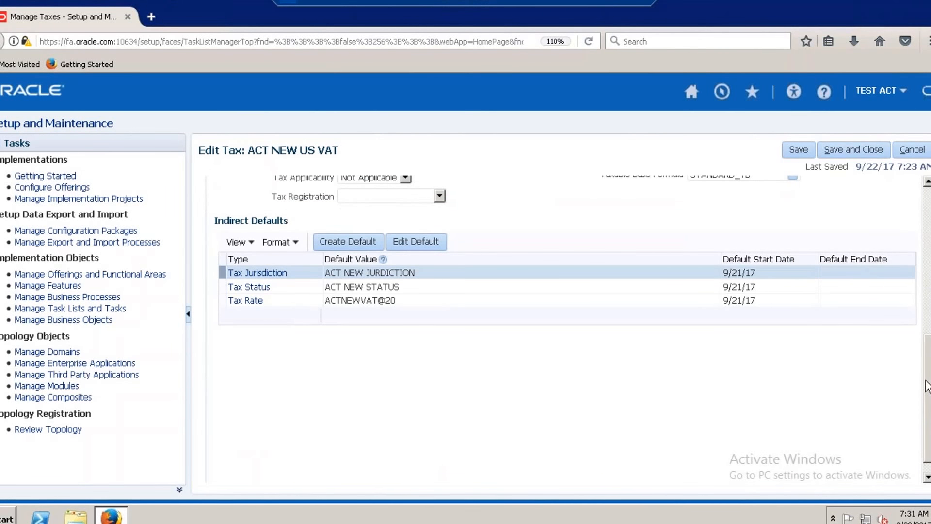
left_click_drag(926, 375, 925, 355)
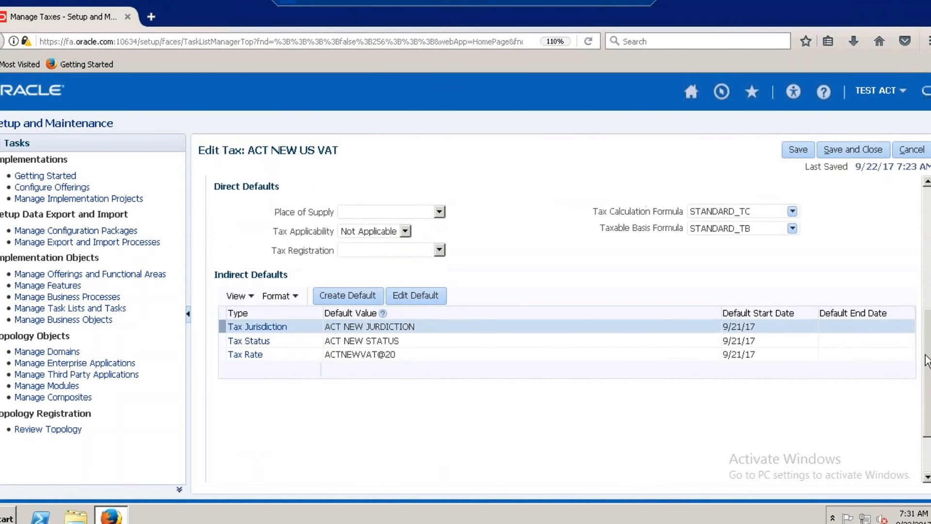
left_click(404, 231)
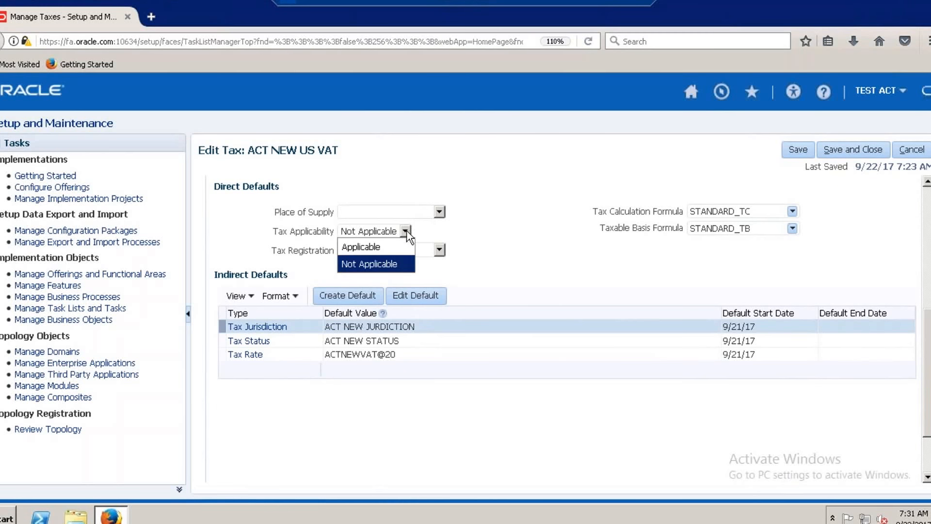
left_click(383, 246)
Set the Place of Supply to Bill to and look through the Tax Registration options.
left_click(440, 212)
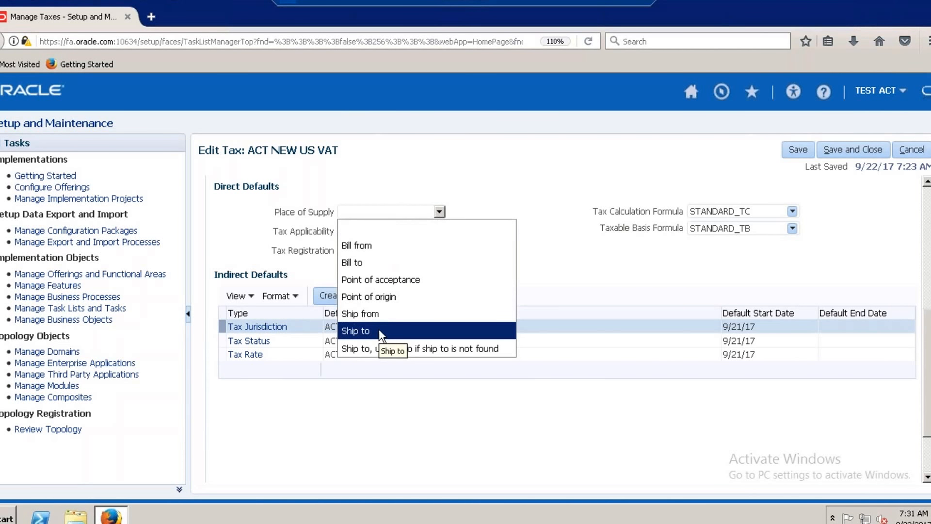
left_click(390, 260)
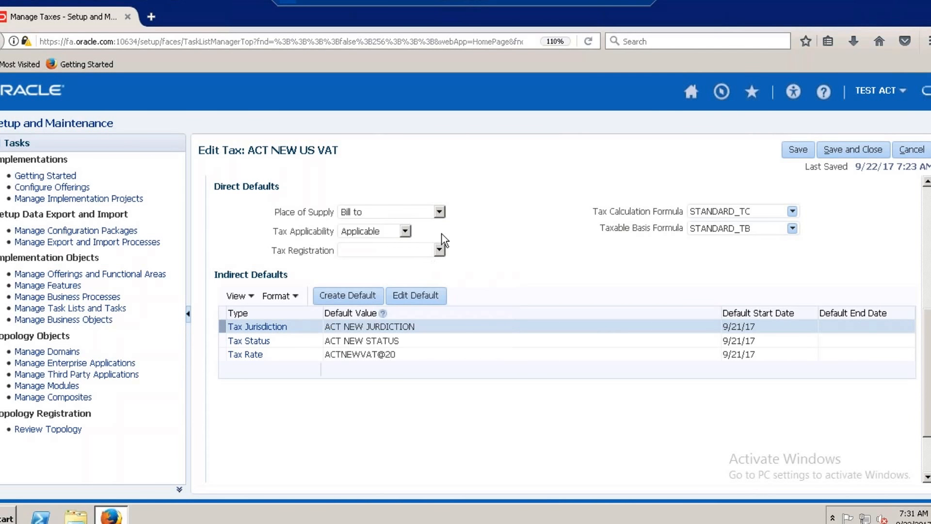
left_click(440, 213)
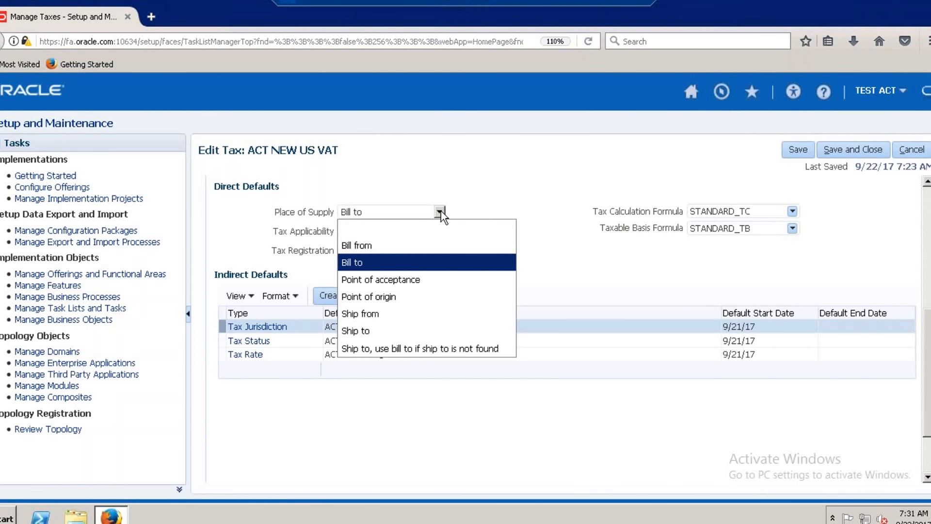
left_click(403, 262)
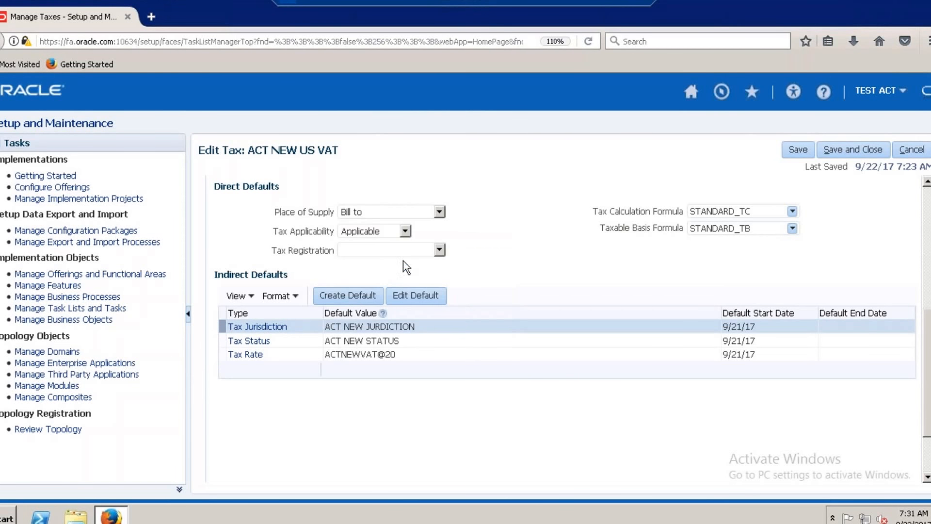
left_click(440, 250)
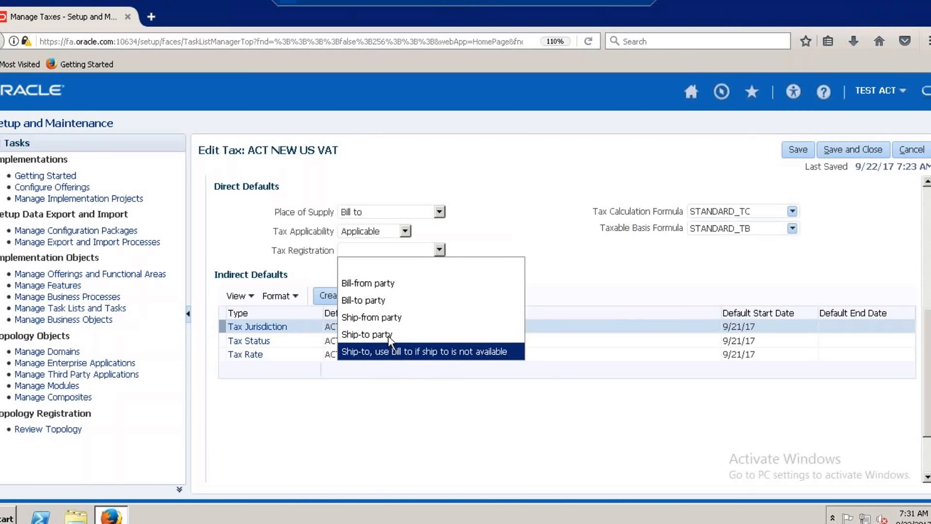
left_click(519, 217)
Set Place of Supply to Ship to and Tax Registration to Ship-to party, then save and close the tax and leave Manage Taxes.
left_click(439, 211)
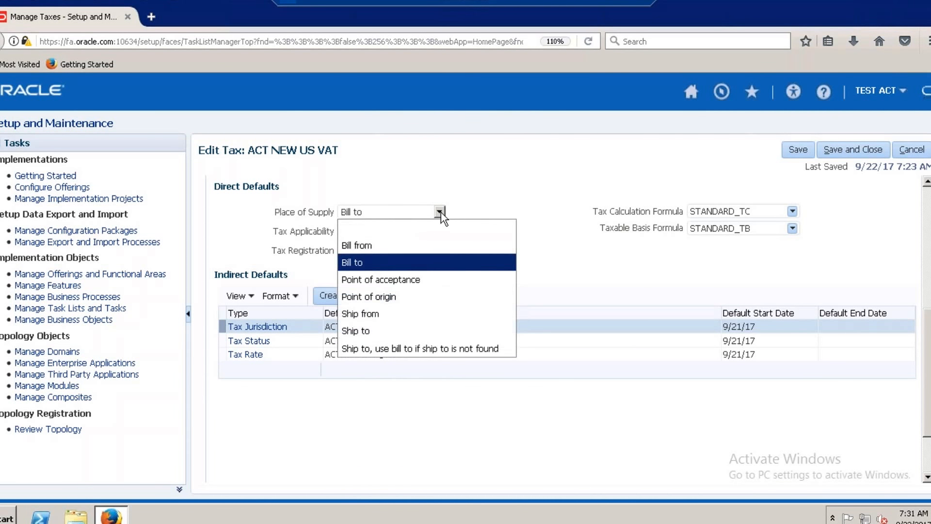
left_click(375, 335)
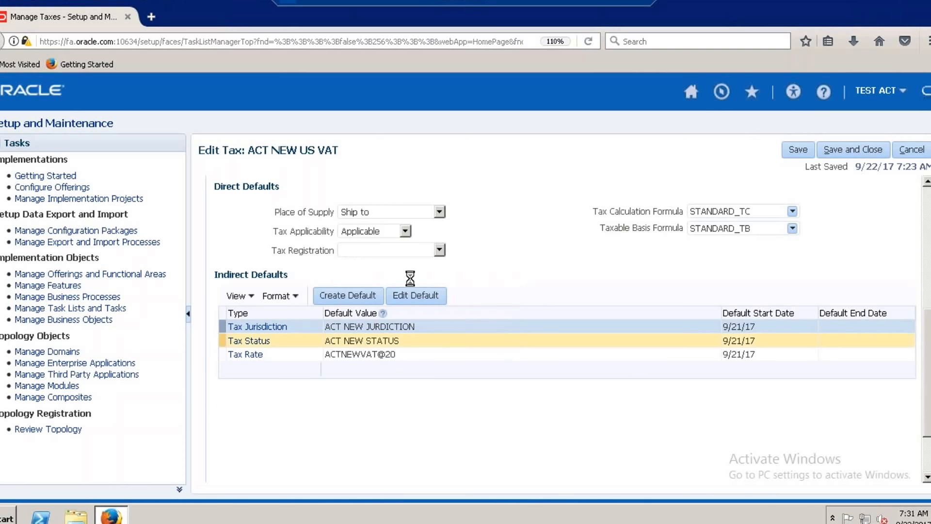
left_click(439, 249)
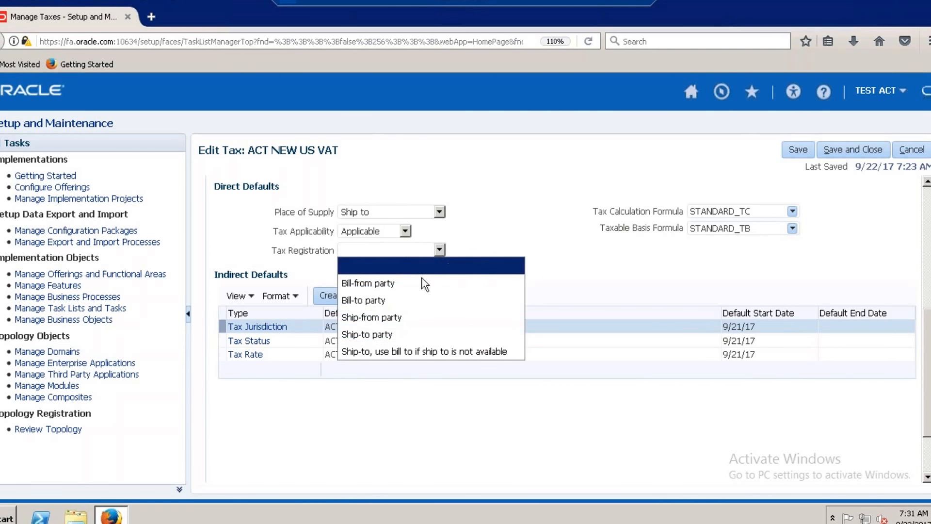
left_click(390, 332)
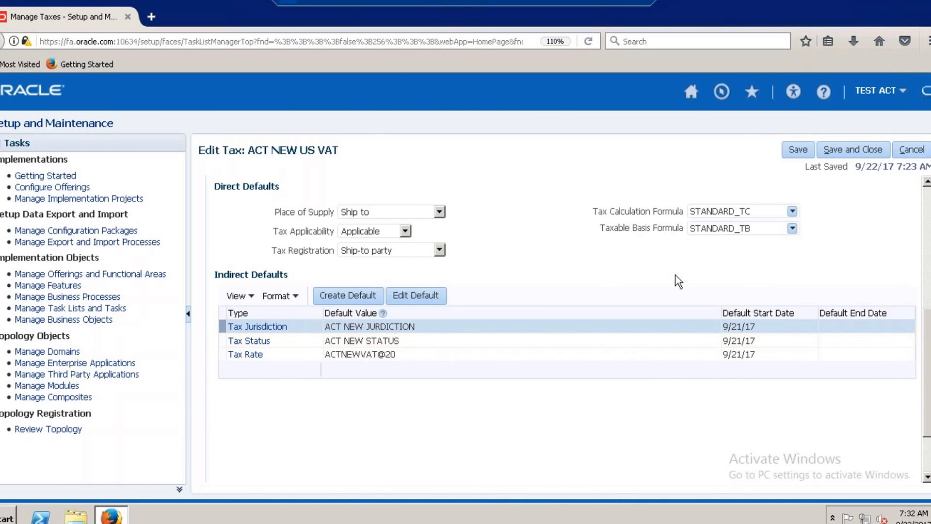
left_click(847, 153)
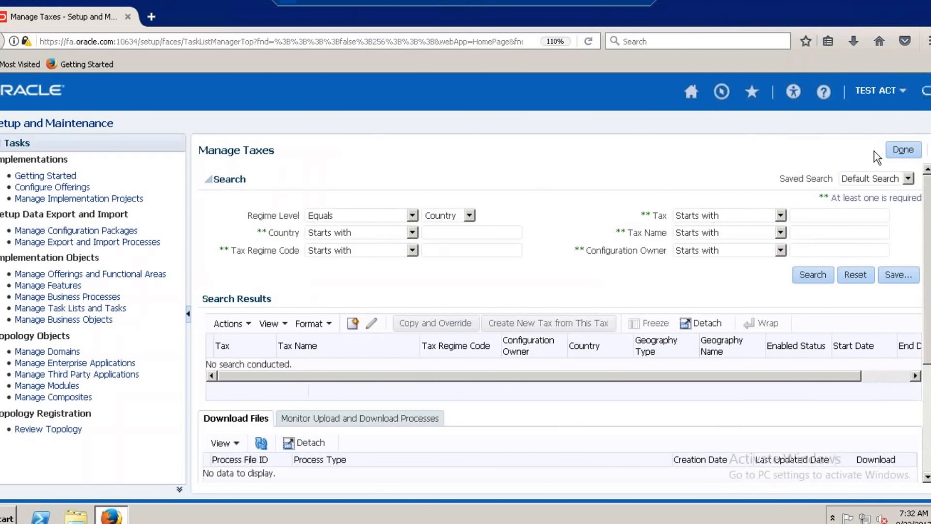
left_click(902, 151)
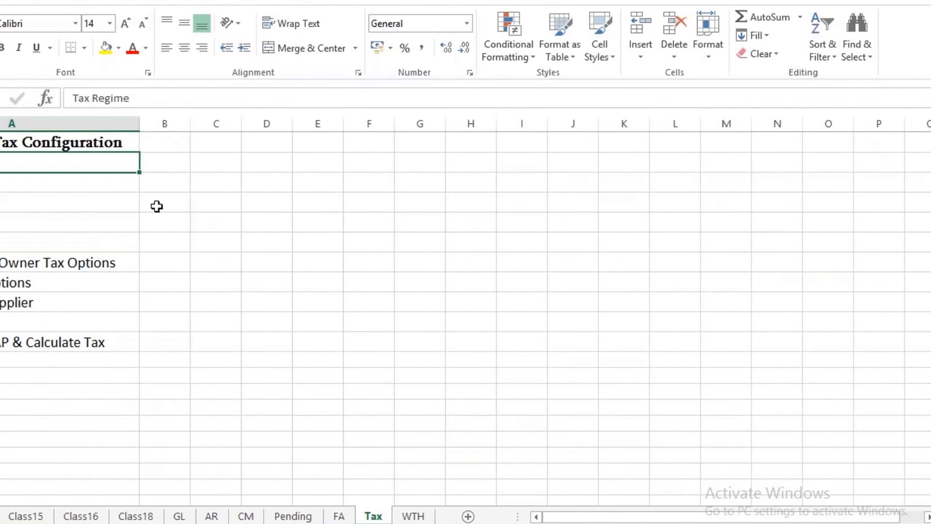
In the Excel tax configuration checklist, enter Done in column B for each of the five items from Tax Regime through Tax Rates.
left_click(166, 160)
type("Done")
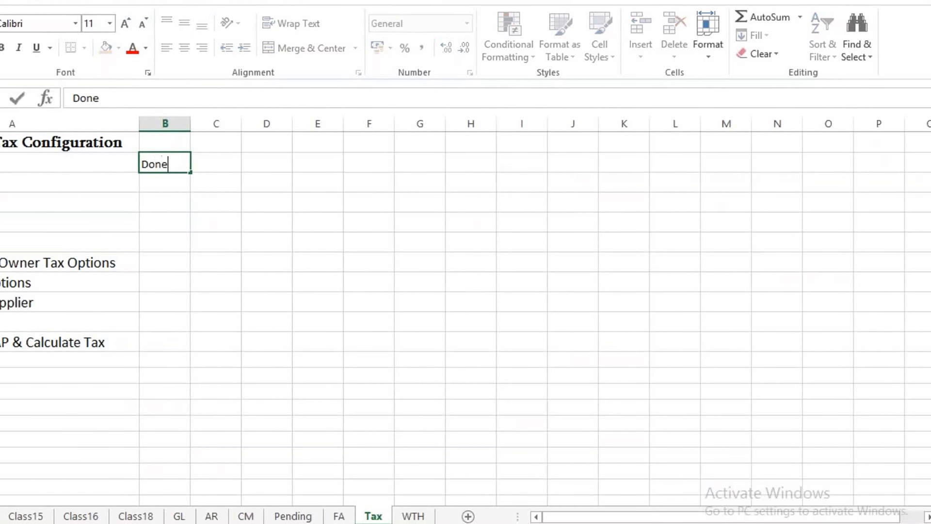
left_click(165, 181)
type("Done")
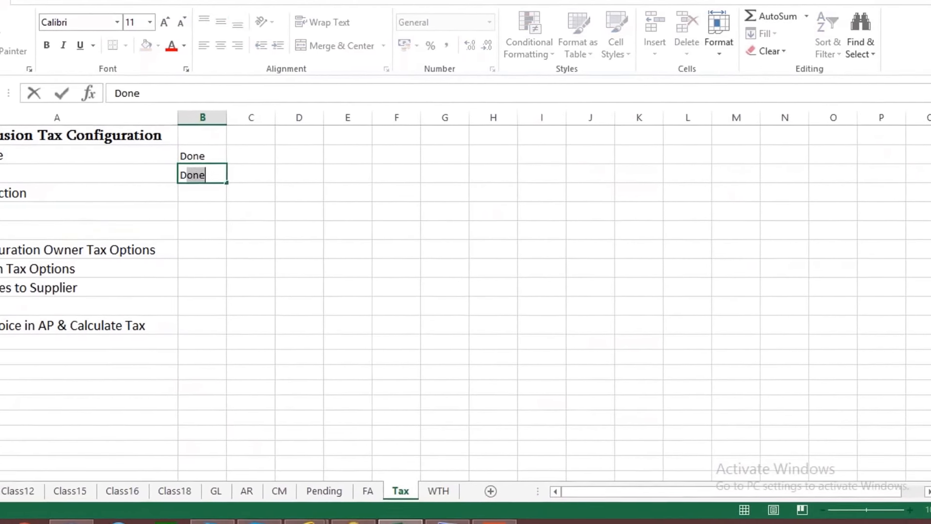
left_click(211, 188)
type("Done")
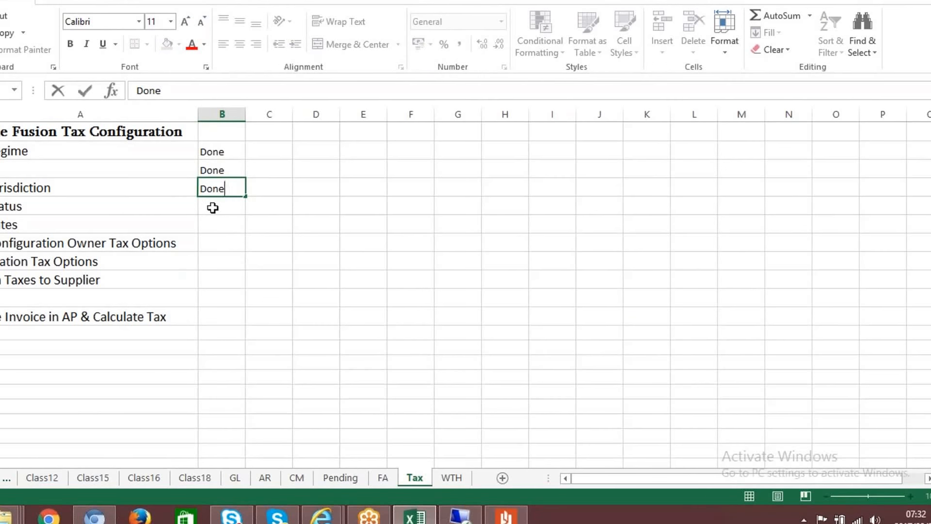
left_click(213, 208)
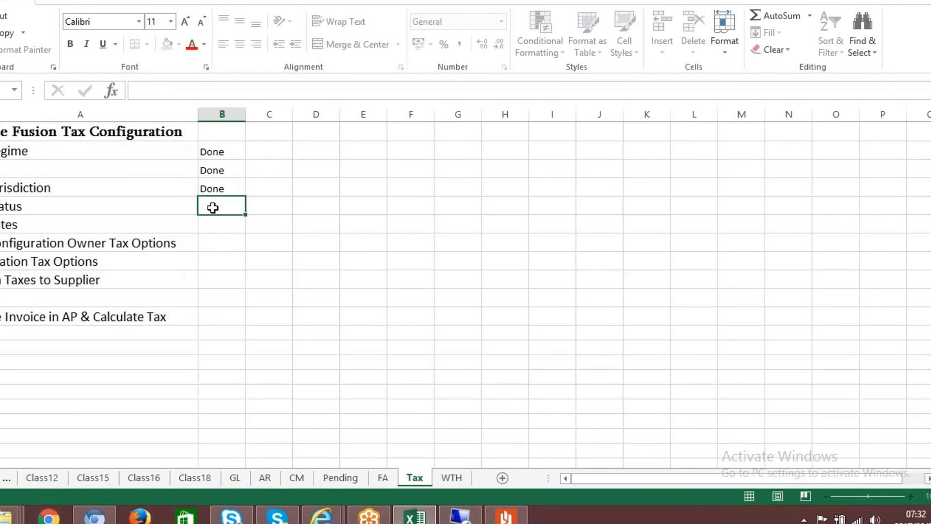
type("Done")
left_click(212, 227)
type("Done")
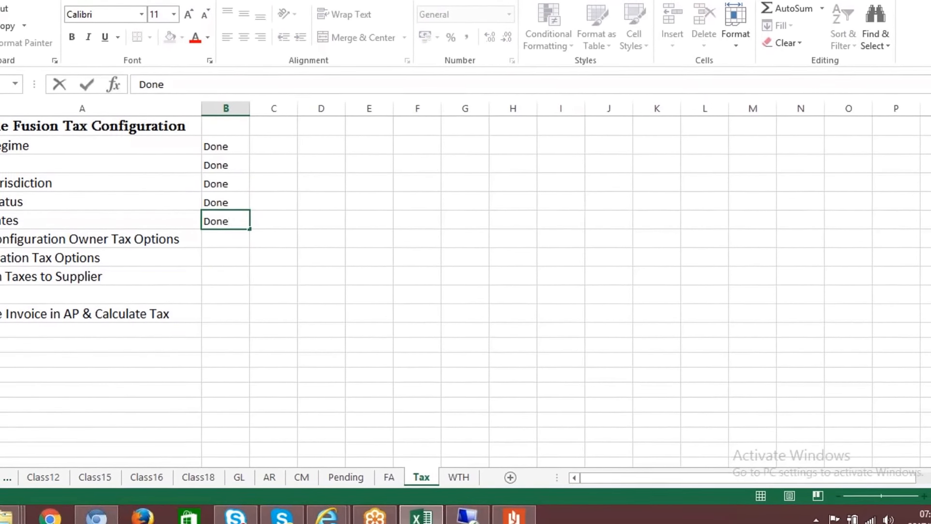
left_click(179, 241)
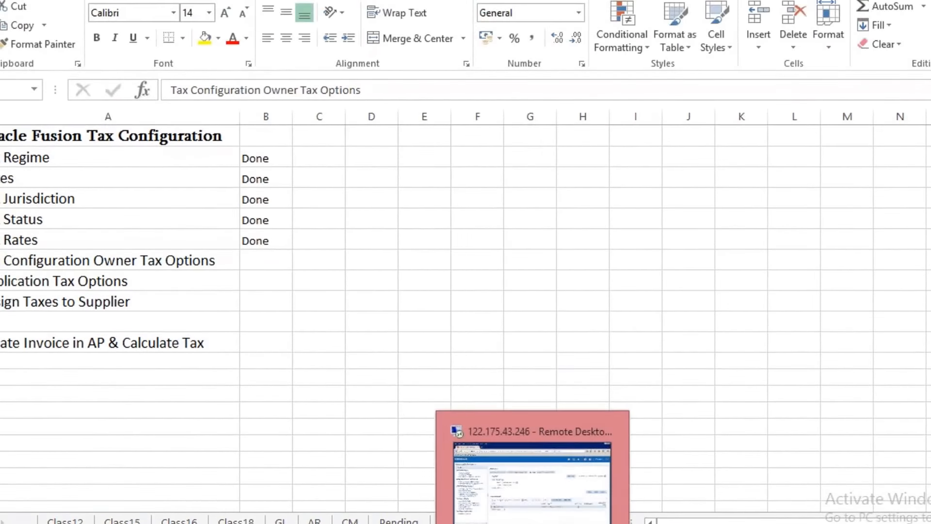
Switch to Oracle Fusion from Excel and search all task lists and tasks for the name %Configuration Owner%.
left_click(501, 516)
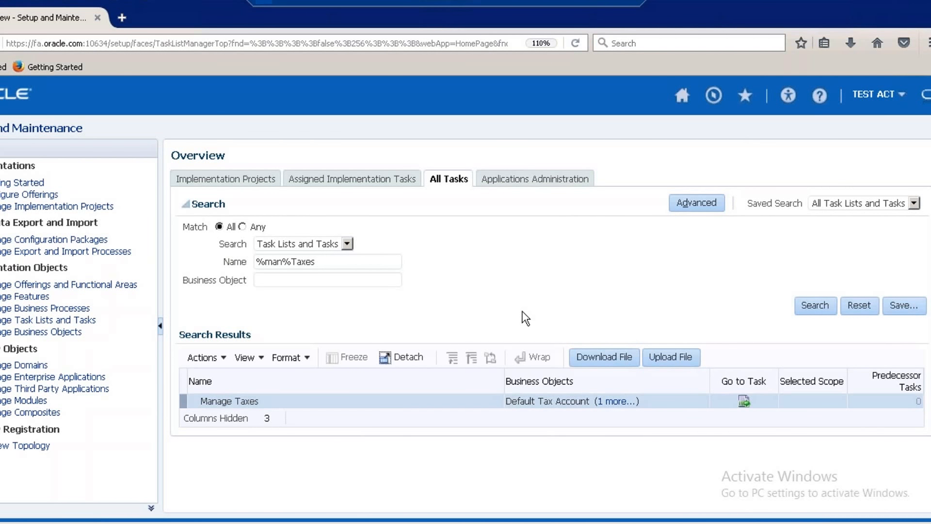
left_click(350, 265)
key("BackSpace")
key("BackSpace")
key("BackSpace")
key("BackSpace")
key("BackSpace")
key("BackSpace")
key("BackSpace")
key("BackSpace")
key("BackSpace")
key("BackSpace")
type("%")
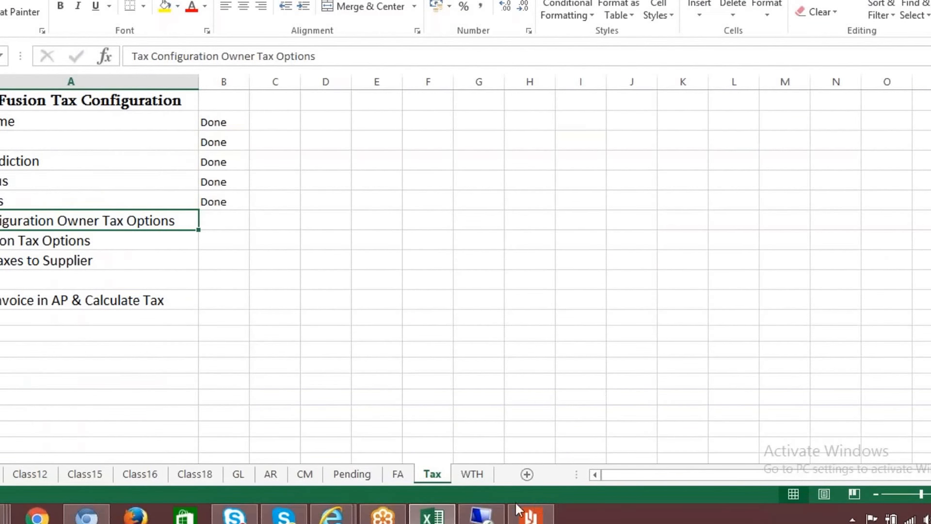
mouse_move(482, 515)
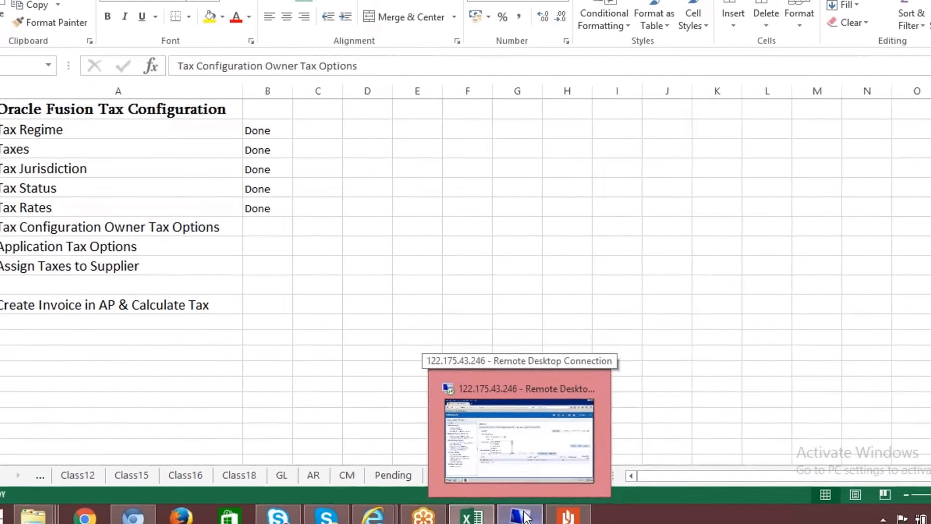
left_click(469, 516)
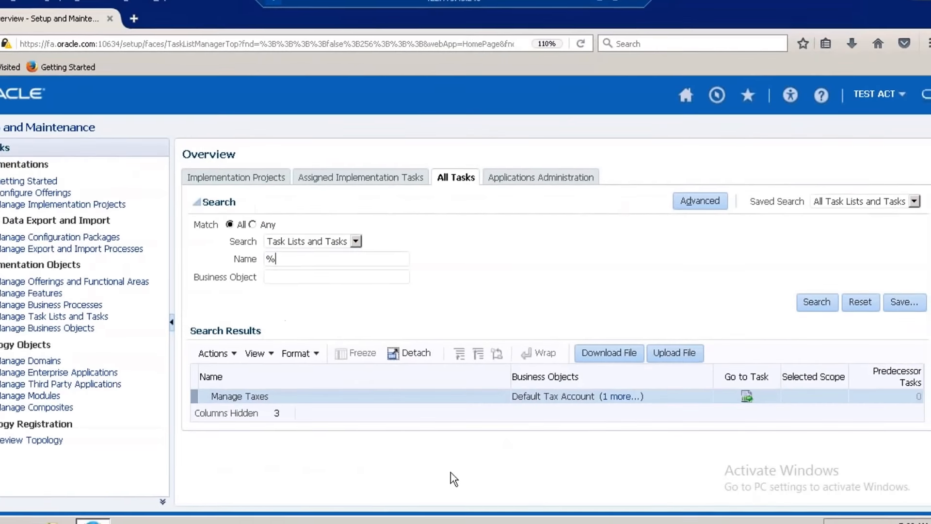
type("Conf")
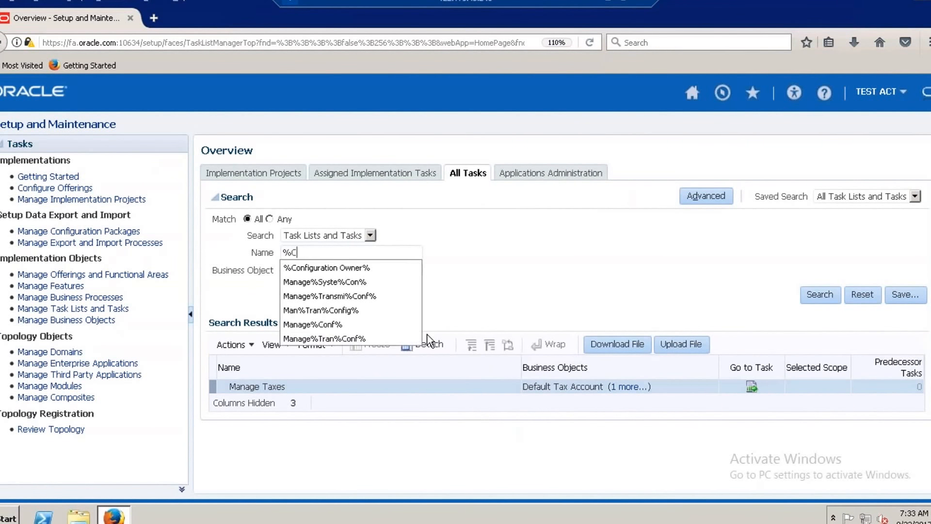
left_click(353, 268)
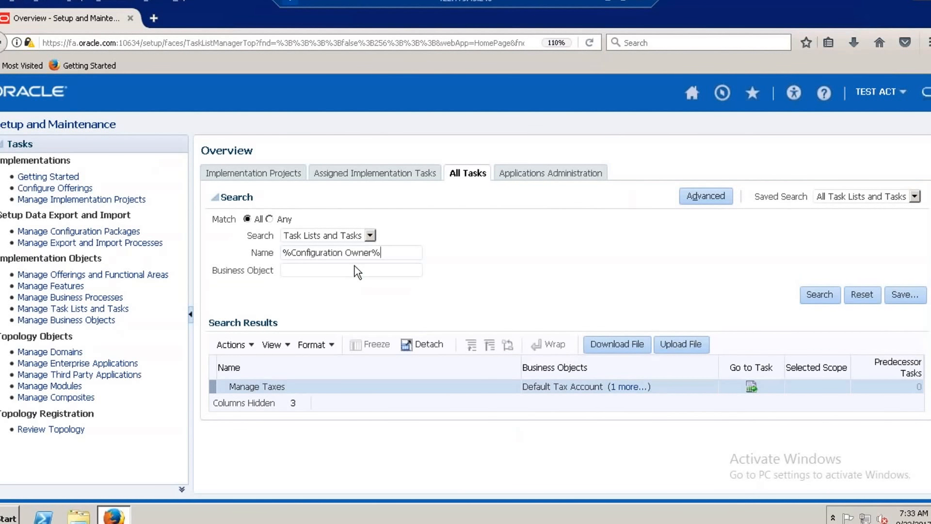
left_click(811, 305)
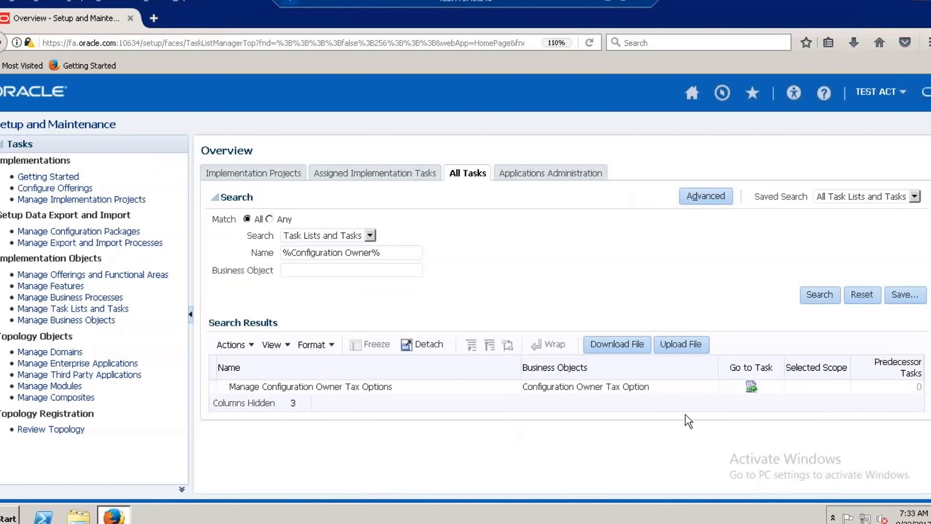
Open the Manage Configuration Owner Tax Options task and start a new configuration owner tax options record.
left_click(730, 392)
left_click(752, 386)
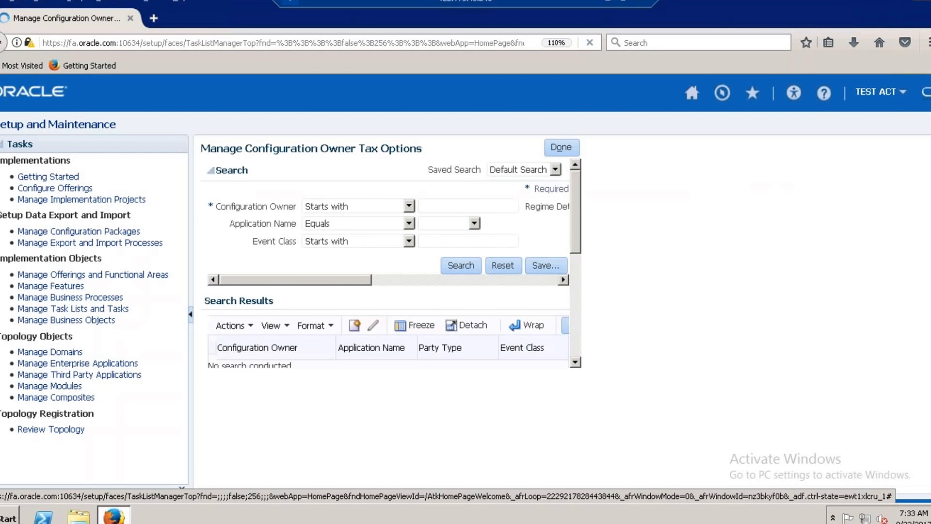
left_click(354, 321)
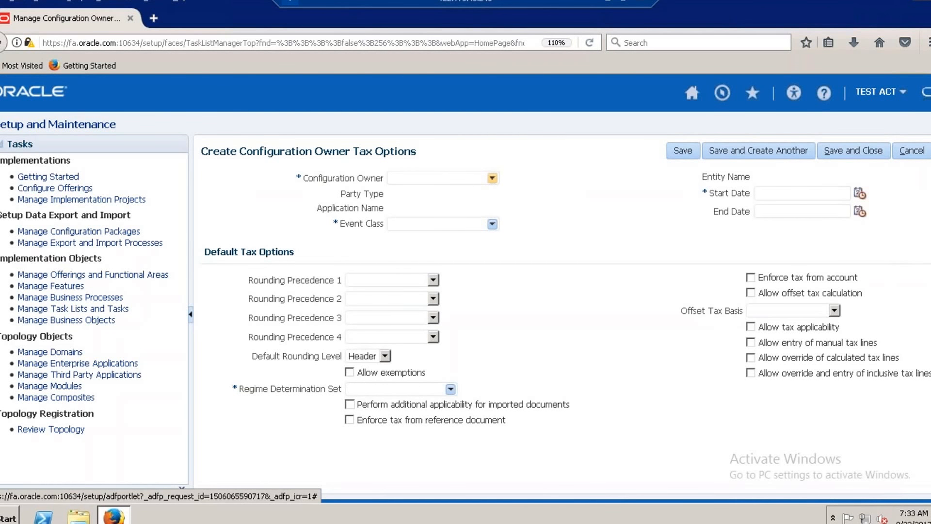
Search the configuration owners for ACT% and choose ACT Legal Entity as the Configuration Owner.
left_click(493, 177)
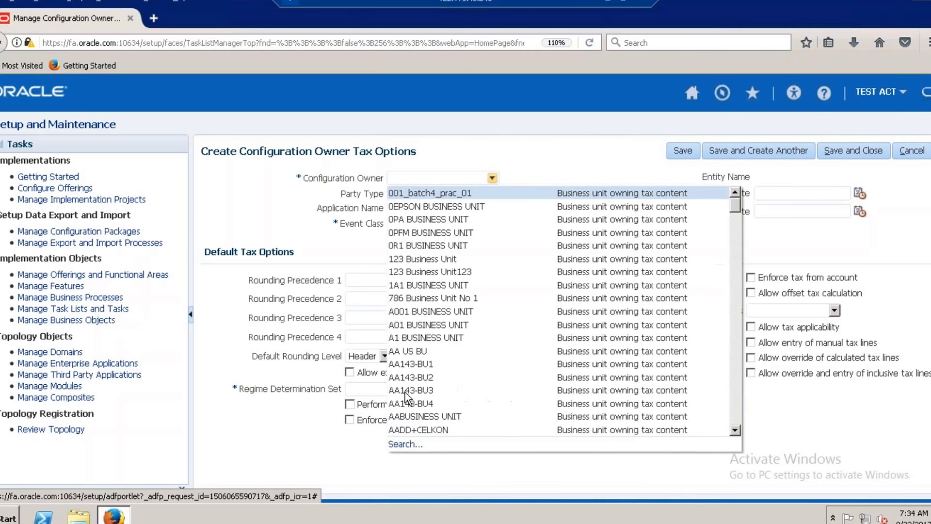
left_click(400, 443)
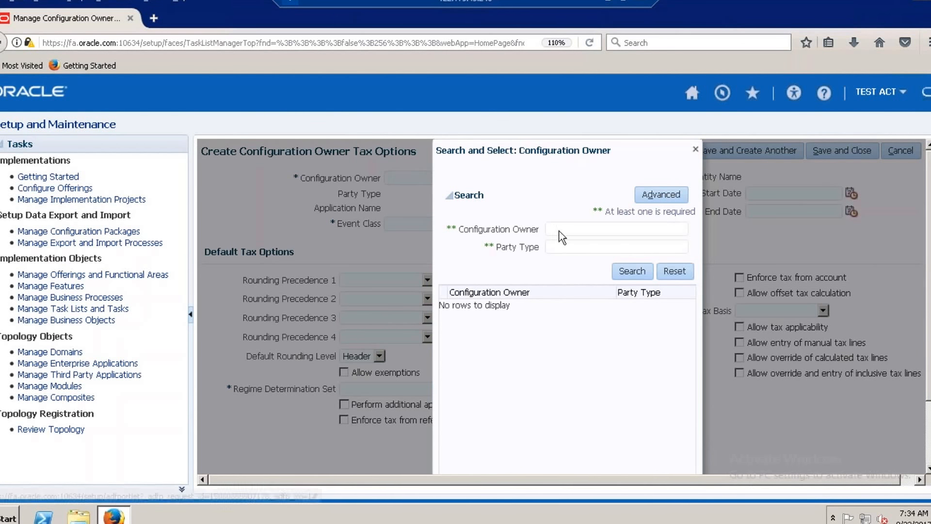
type("T")
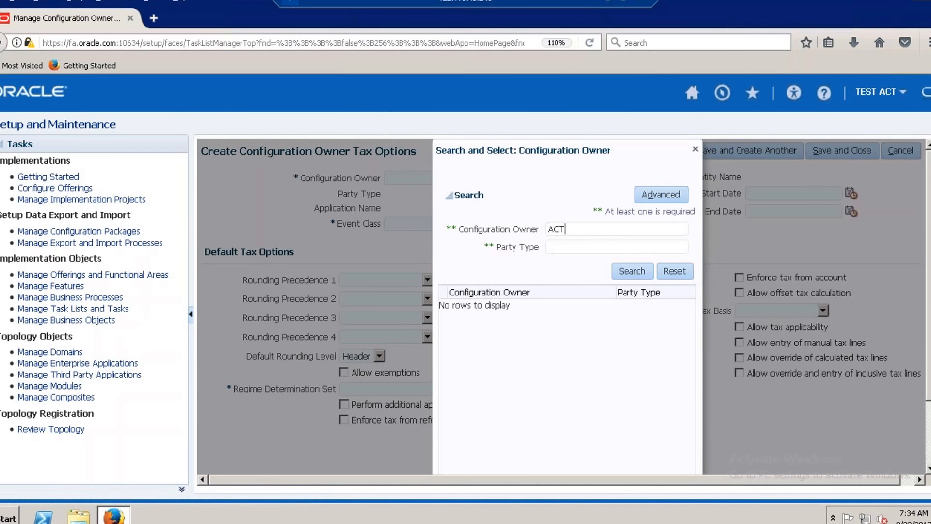
type("%")
left_click(632, 271)
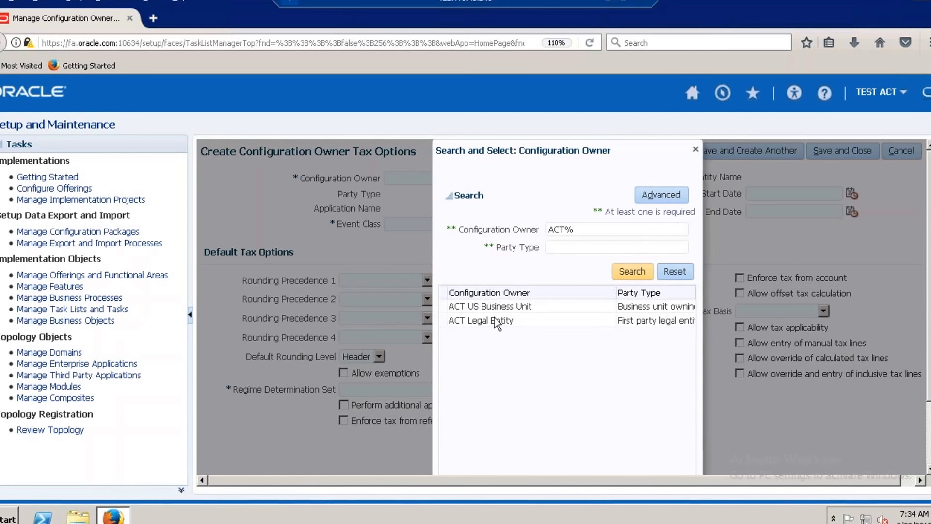
left_click(494, 321)
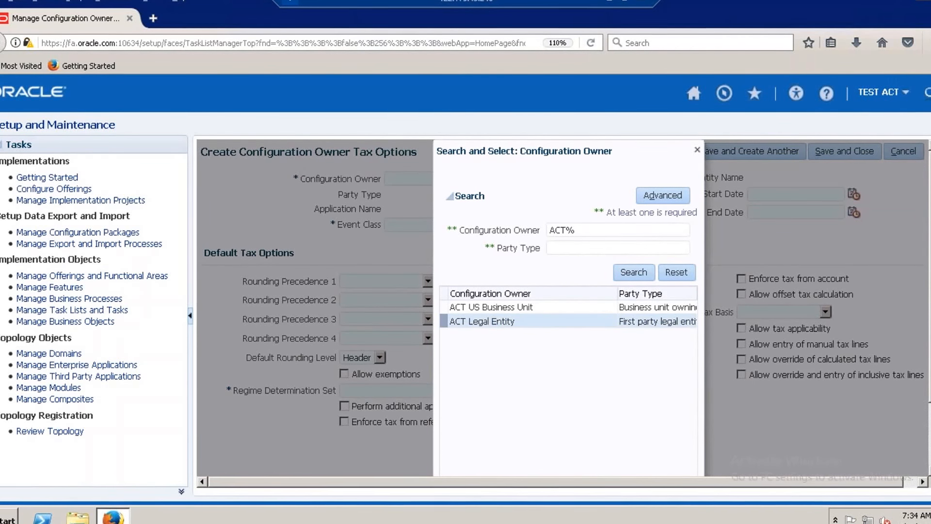
left_click_drag(930, 291, 929, 344)
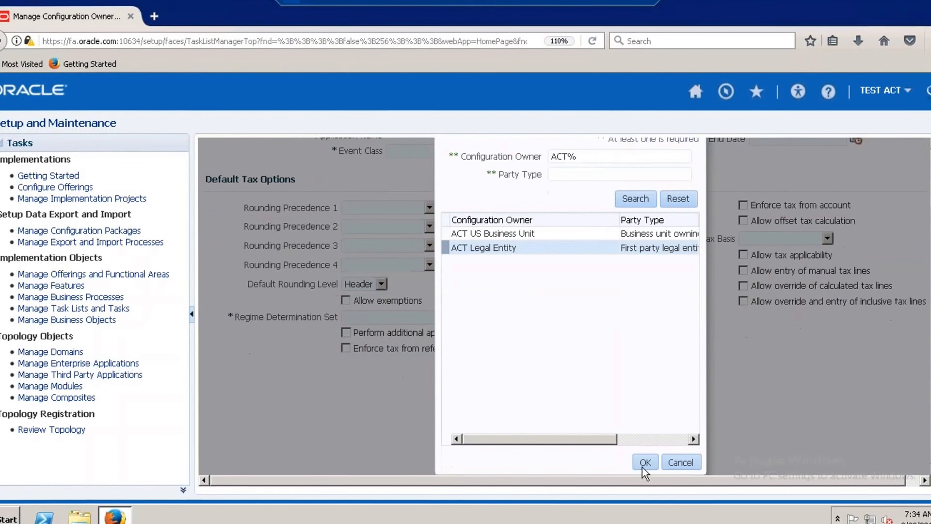
left_click(642, 467)
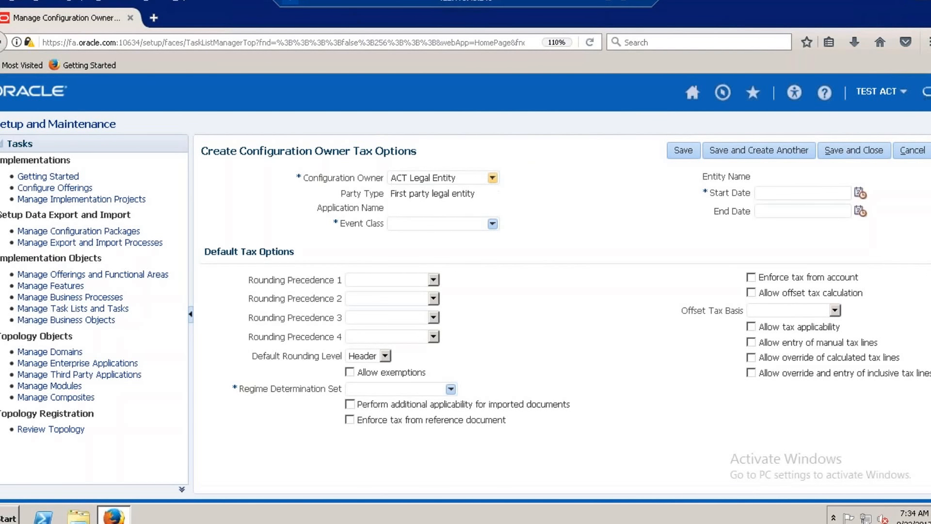
Change the Configuration Owner to ACT US Business Unit by searching for ACT%.
left_click(492, 177)
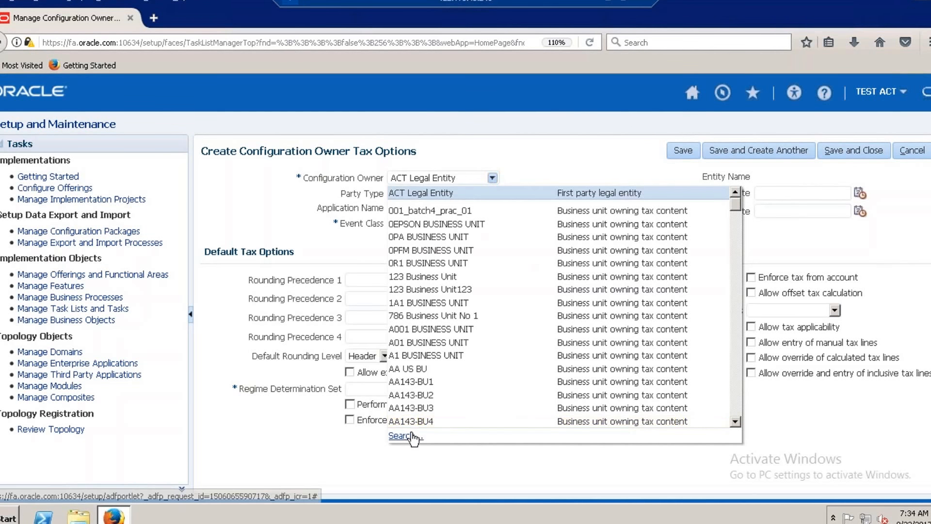
left_click(398, 436)
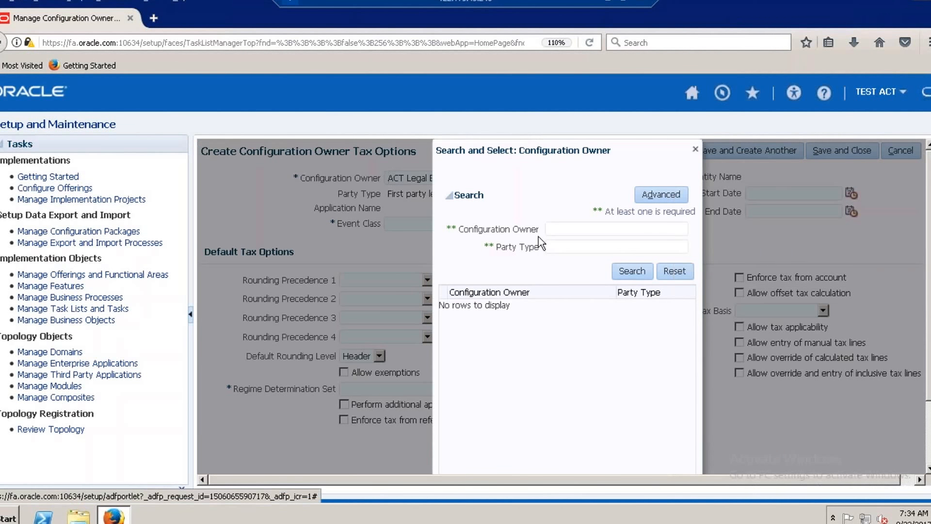
type("ACT")
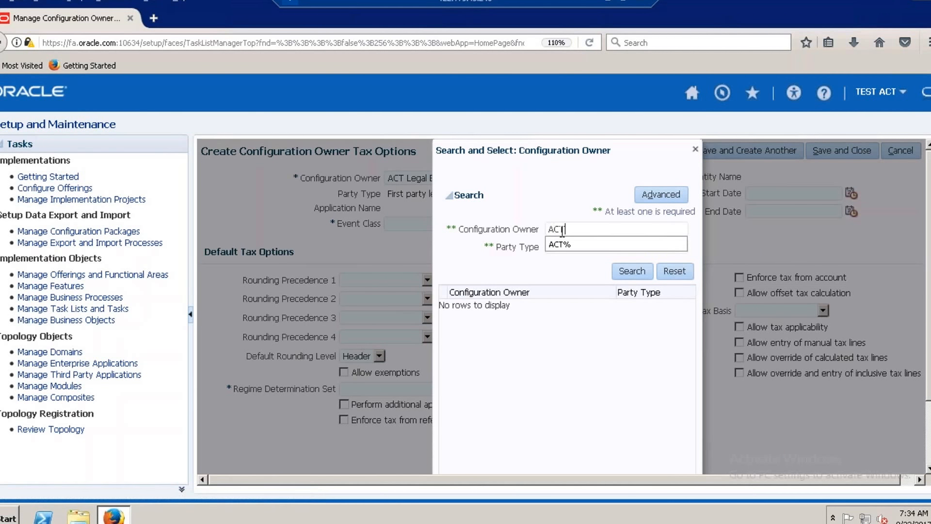
left_click(568, 243)
type("%")
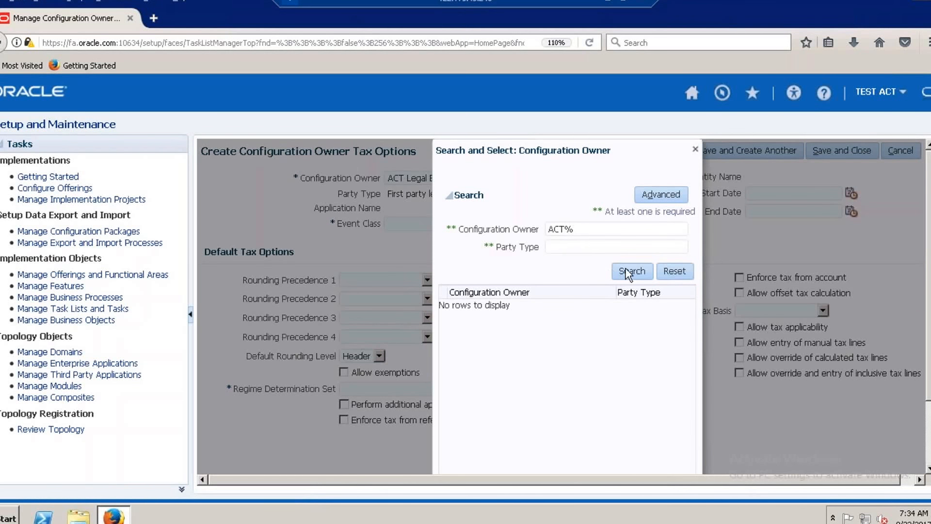
left_click(632, 270)
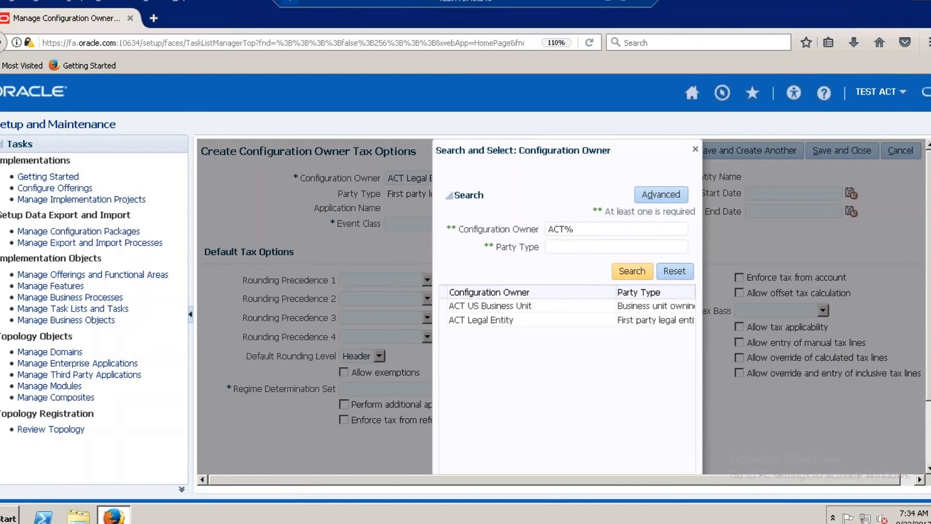
left_click(499, 306)
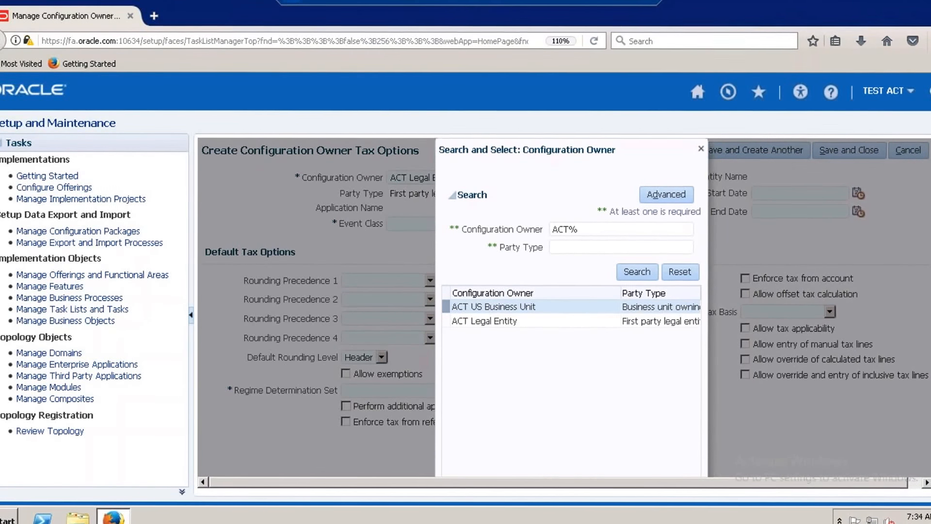
scroll(668, 464, "down", 3)
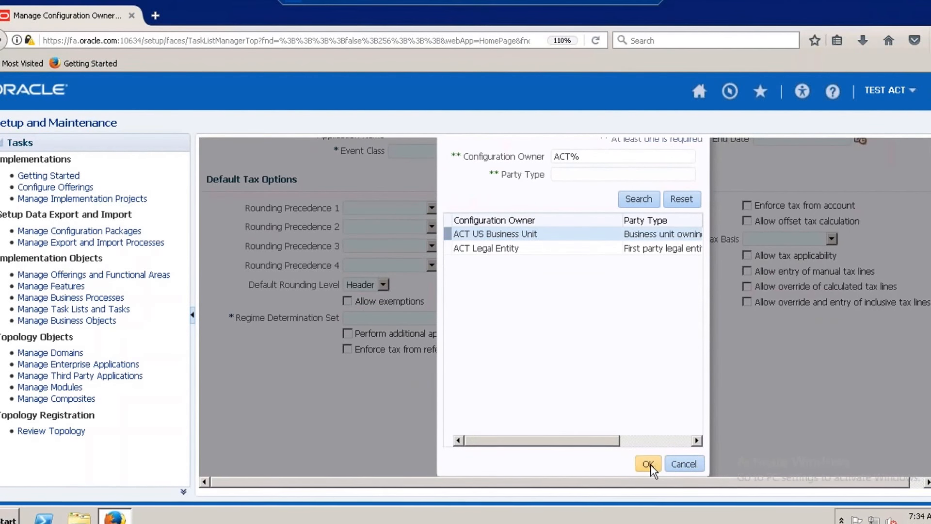
left_click(650, 464)
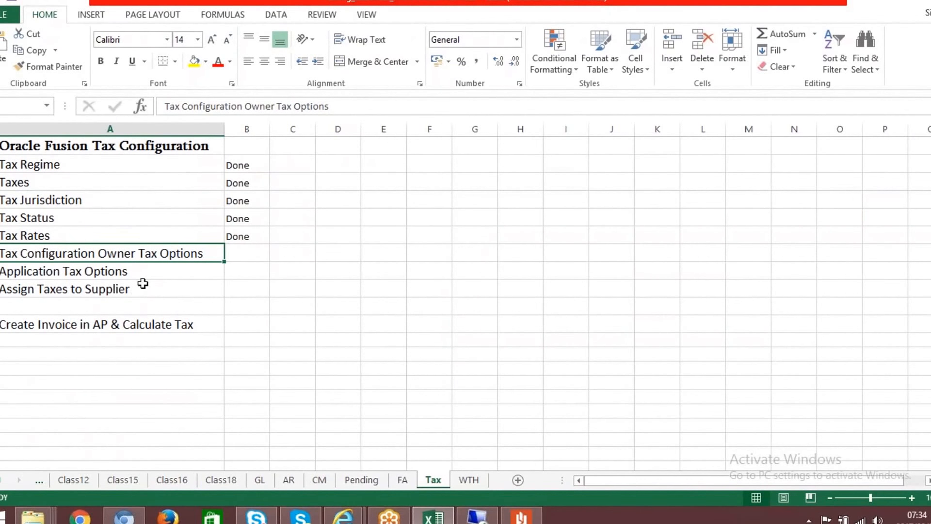
Check Application Tax Options in the Excel checklist, and in Oracle Fusion set the Configuration Owner to ACT Legal Entity, searching for ACT%.
left_click(148, 276)
left_click(150, 271)
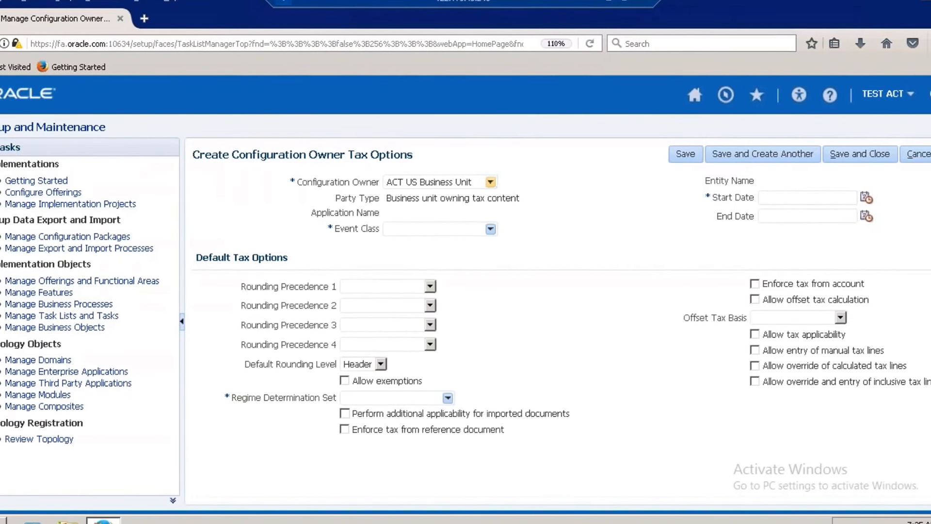
left_click(488, 181)
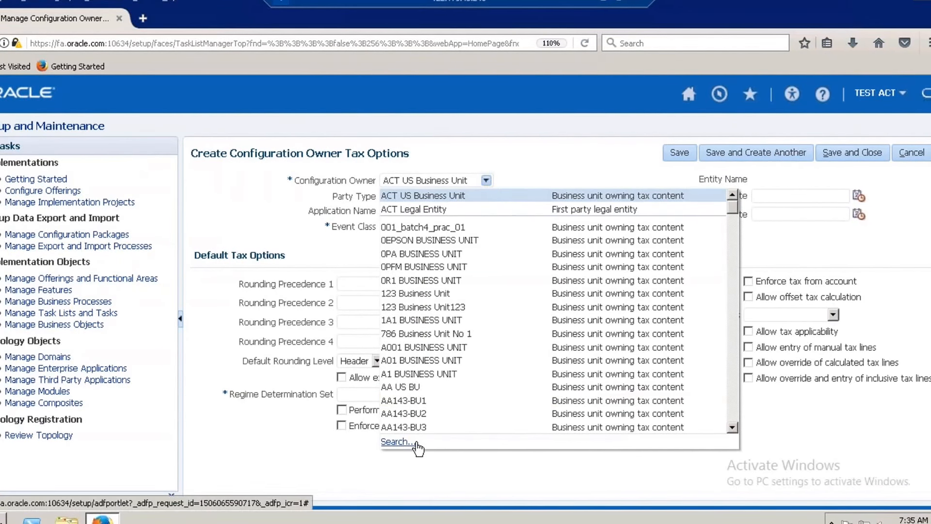
left_click(416, 443)
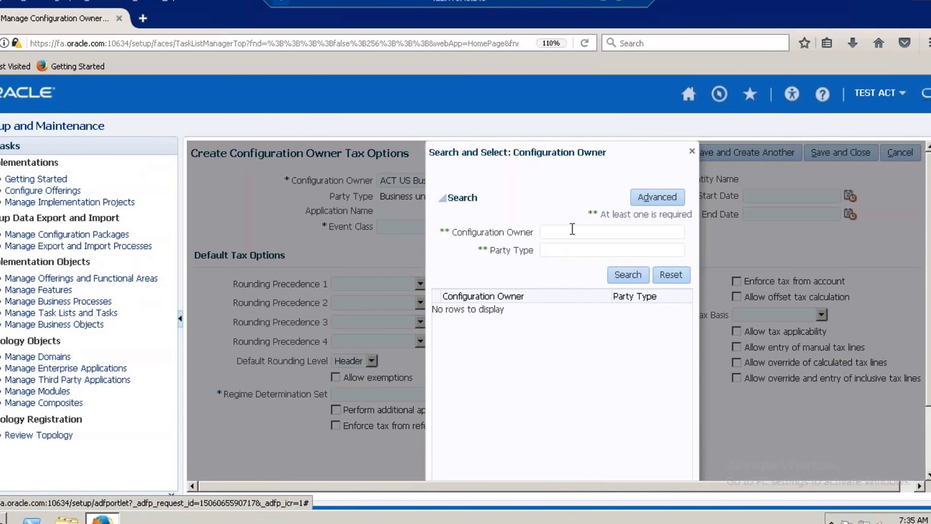
type("ACT%")
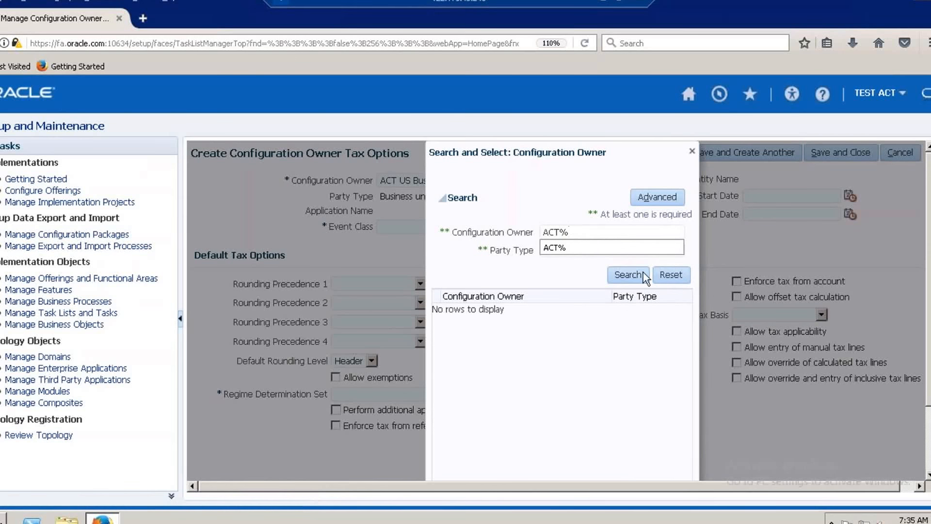
left_click(631, 276)
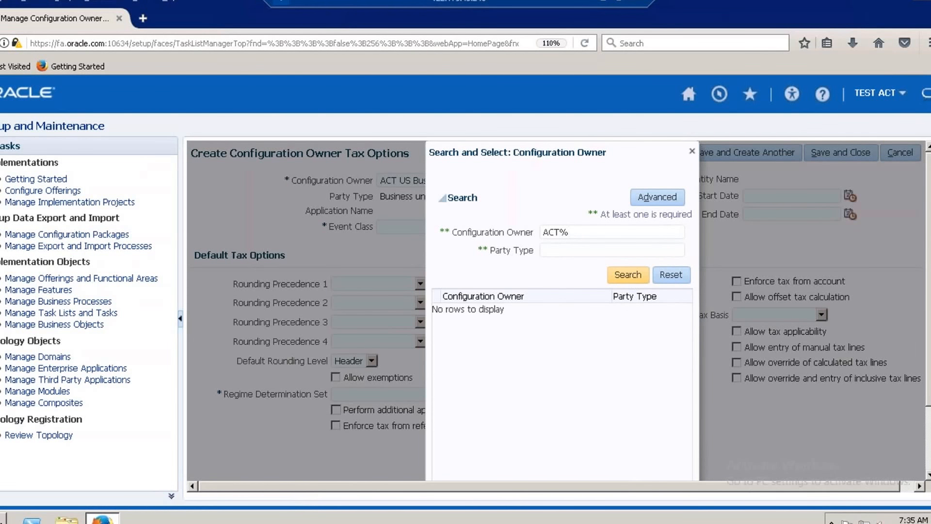
left_click(476, 323)
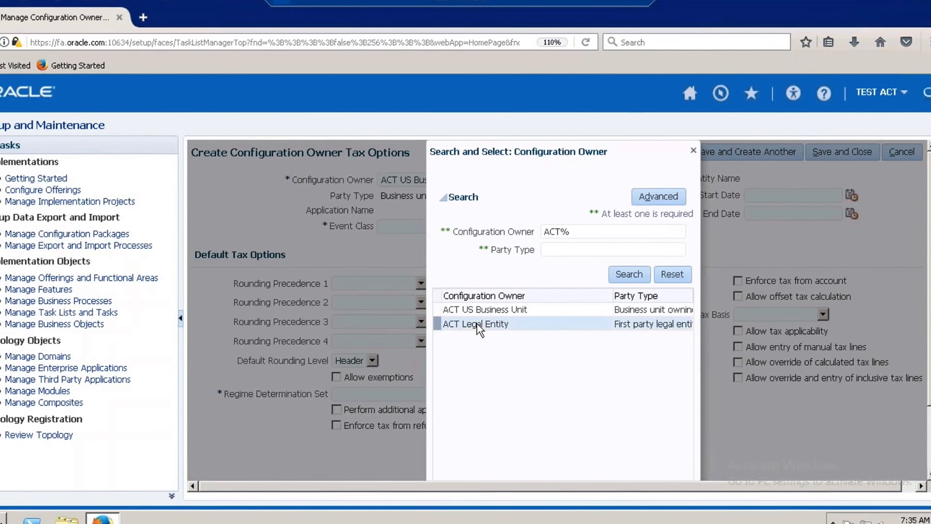
left_click_drag(930, 361, 930, 417)
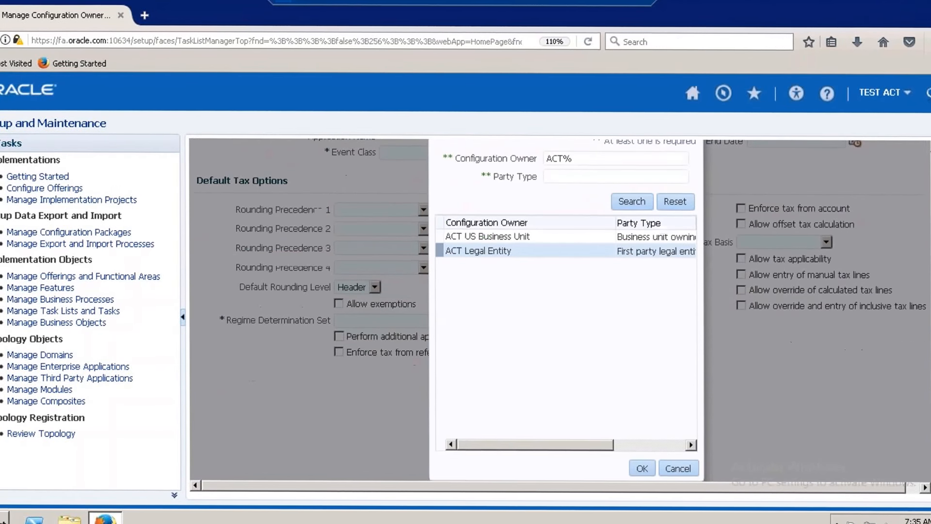
left_click(641, 467)
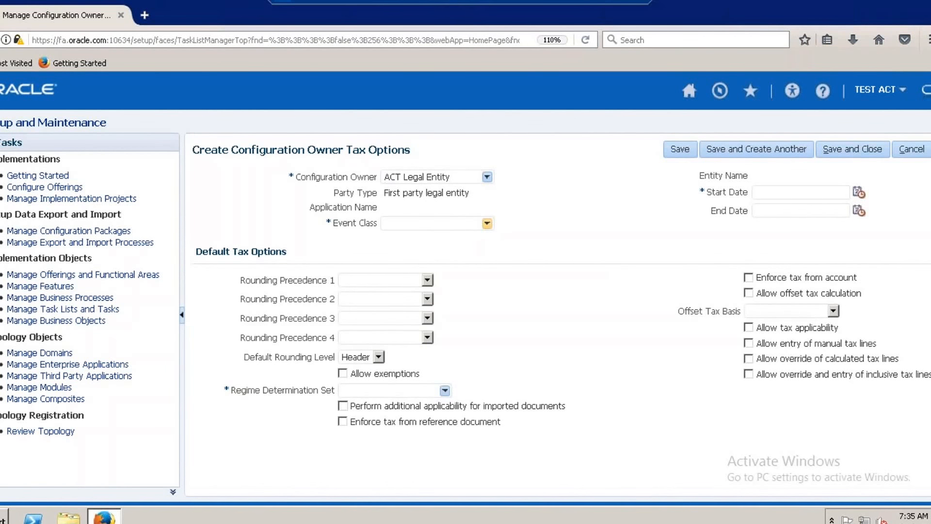
Set the Event Class to Standard Invoices for Payables and check the resulting Application Name.
left_click(487, 223)
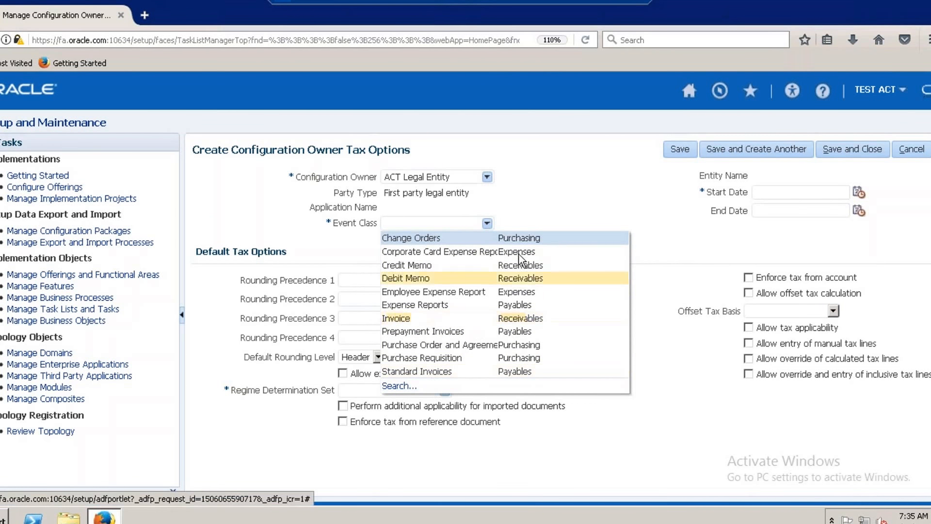
left_click(501, 370)
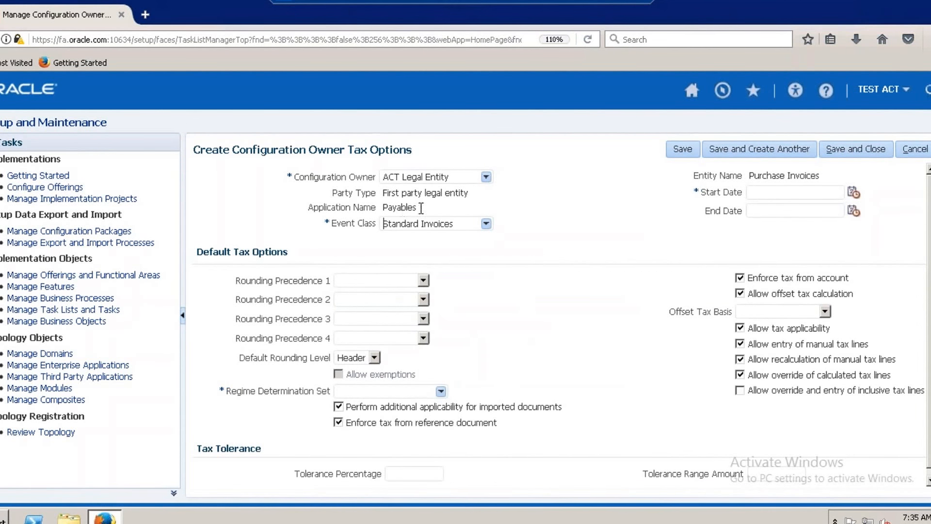
left_click_drag(417, 208, 382, 207)
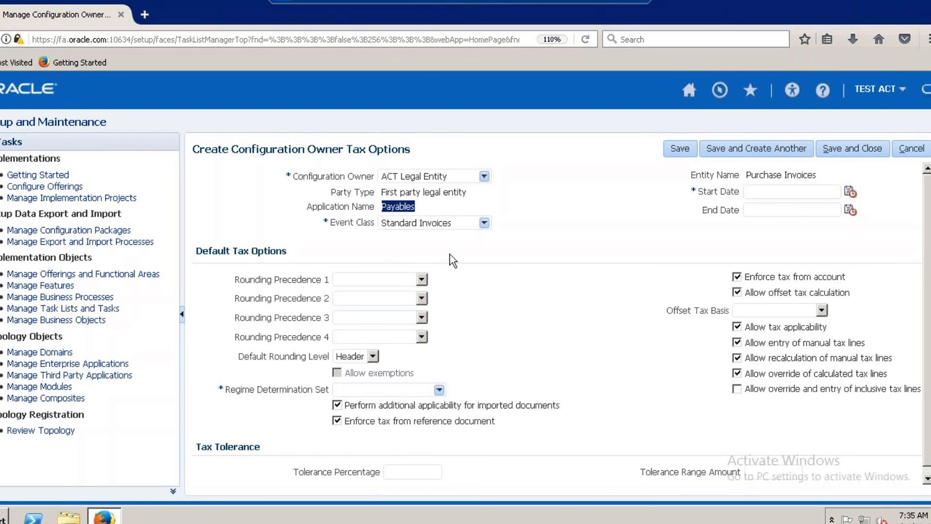
Set Rounding Precedence 1 to Ship-to party and Rounding Precedence 2 to Ship-to party site.
left_click(422, 279)
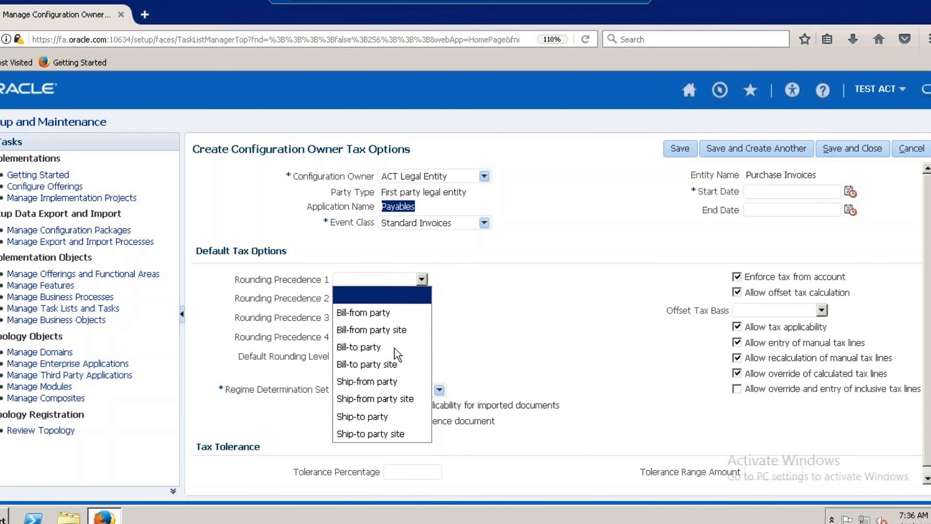
left_click(377, 416)
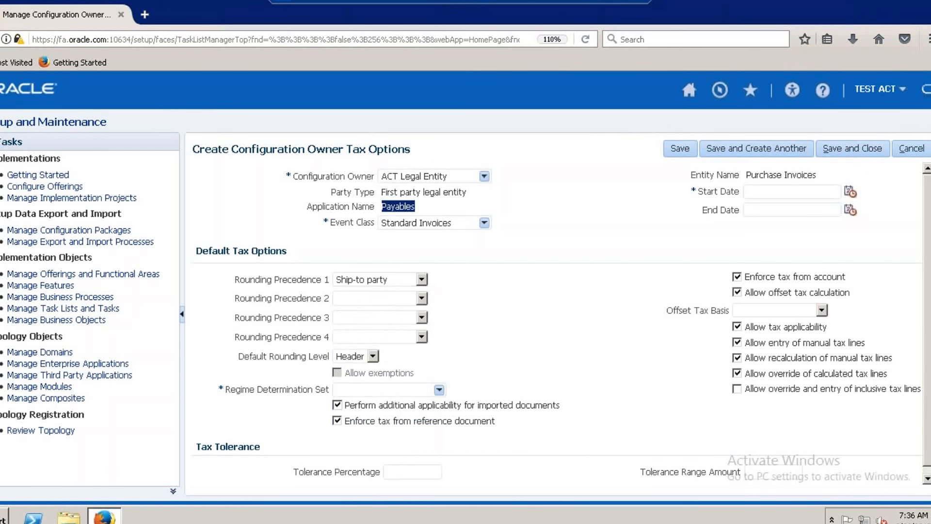
left_click(423, 297)
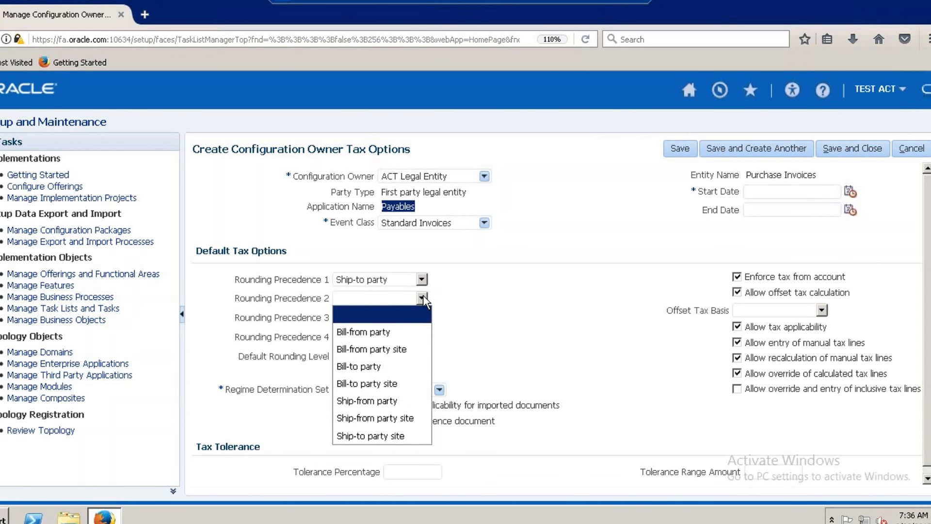
left_click(378, 437)
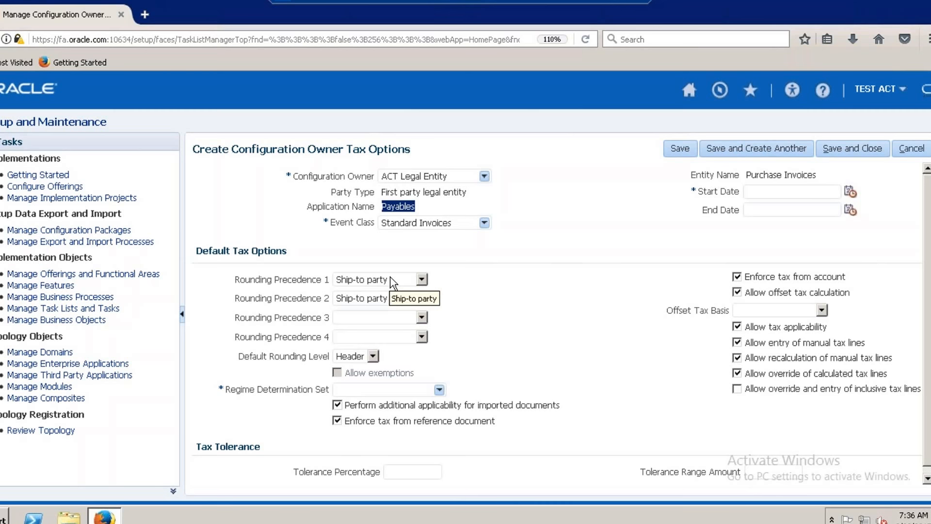
Set the Regime Determination Set to Standard Tax Classification Codes and the Start Date to 9/21/17, and save and close the configuration owner tax options.
left_click(439, 390)
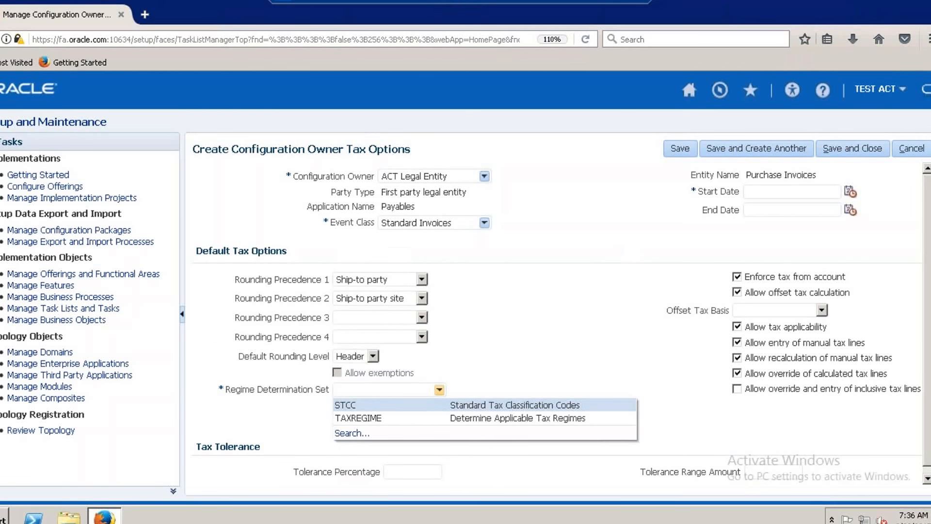
left_click(477, 406)
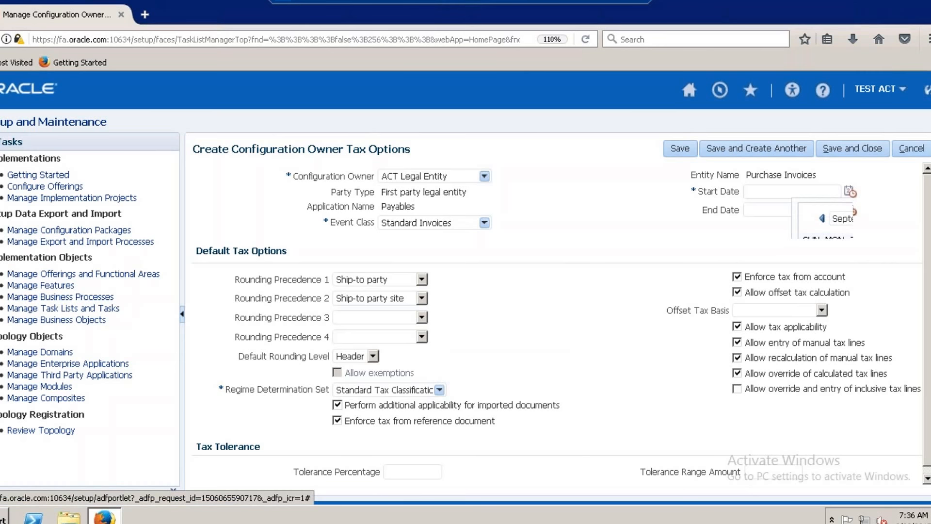
left_click(850, 191)
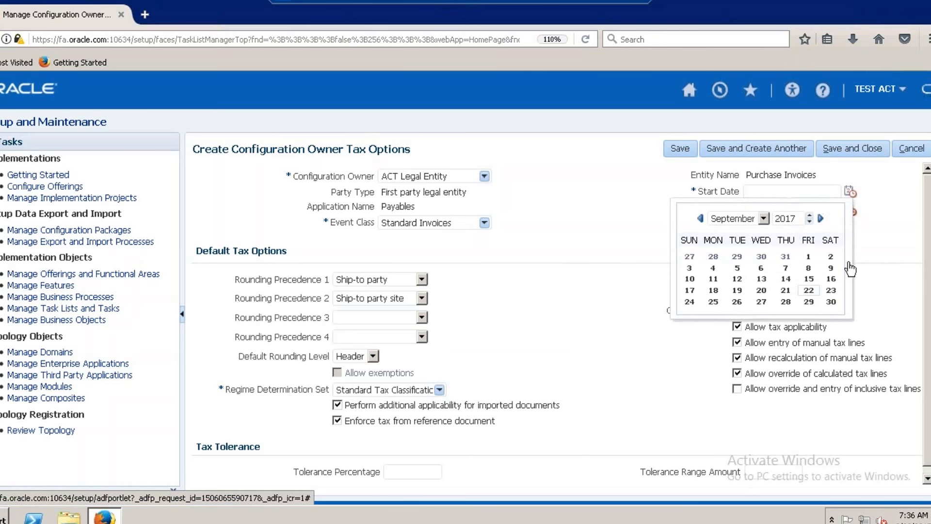
left_click(785, 291)
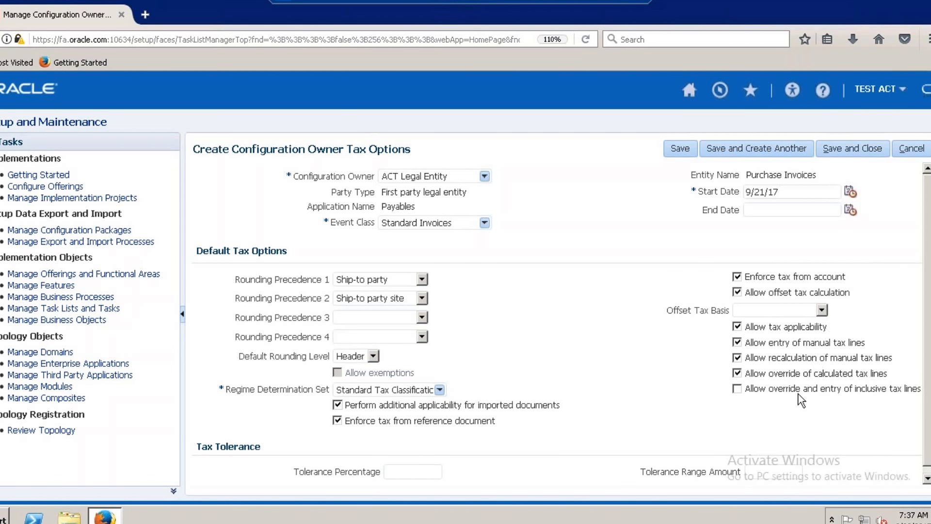
left_click(851, 150)
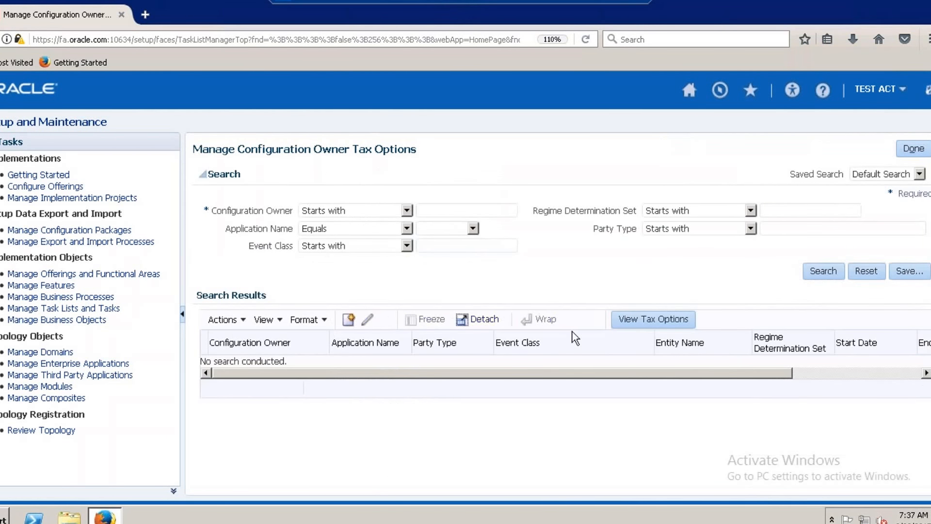
left_click(913, 152)
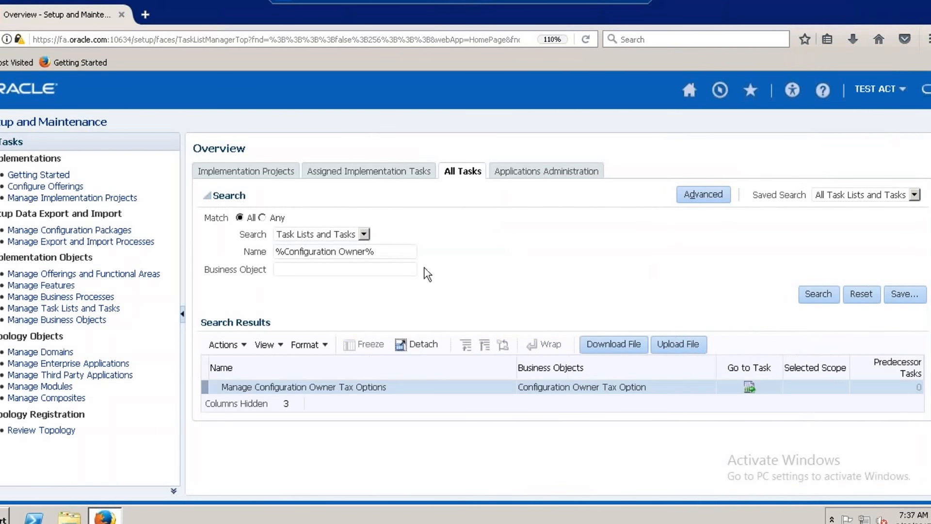
Replace the task name search criterion with %Application%Tax% and search the task lists and tasks.
key("BackSpace")
key("BackSpace")
key("BackSpace")
key("BackSpace")
key("BackSpace")
key("BackSpace")
key("BackSpace")
key("BackSpace")
key("BackSpace")
key("BackSpace")
key("BackSpace")
key("BackSpace")
key("BackSpace")
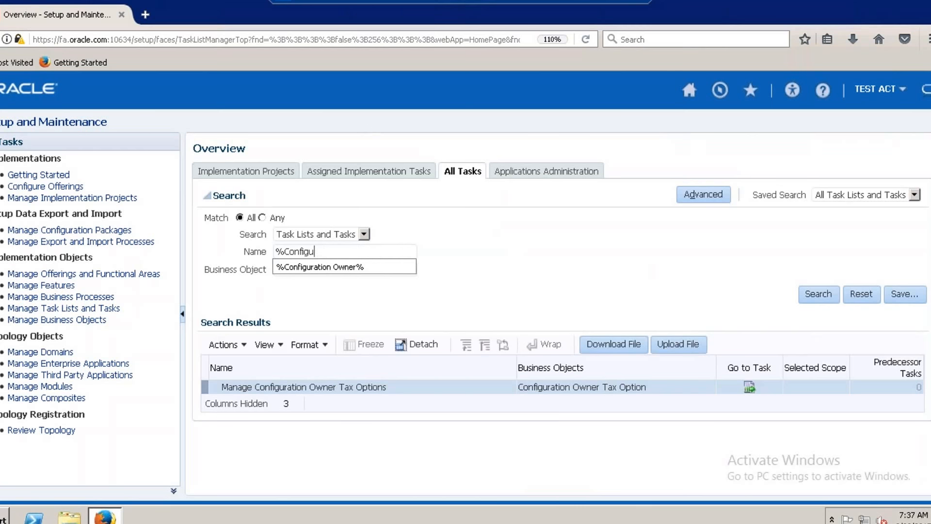
key("BackSpace")
key("BackSpace")
key("BackSpace")
key("BackSpace")
key("BackSpace")
key("BackSpace")
key("BackSpace")
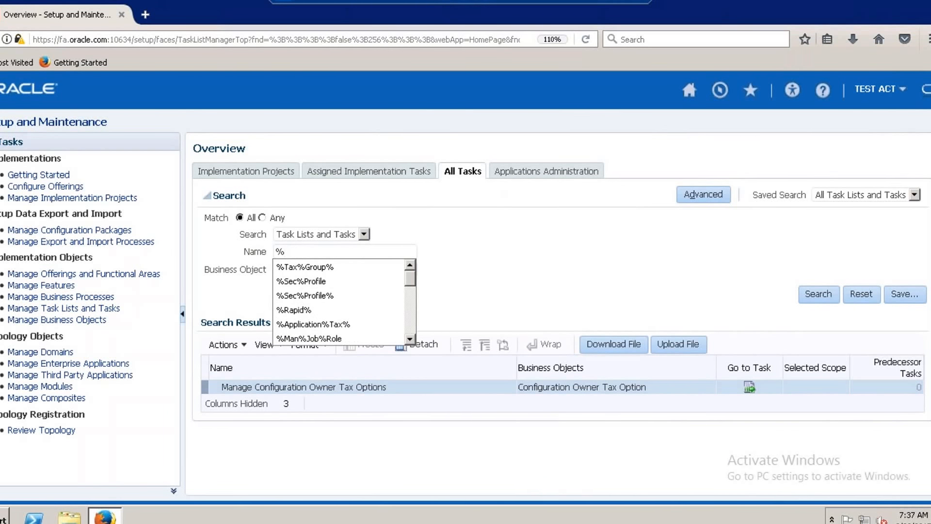
left_click(311, 323)
left_click(817, 294)
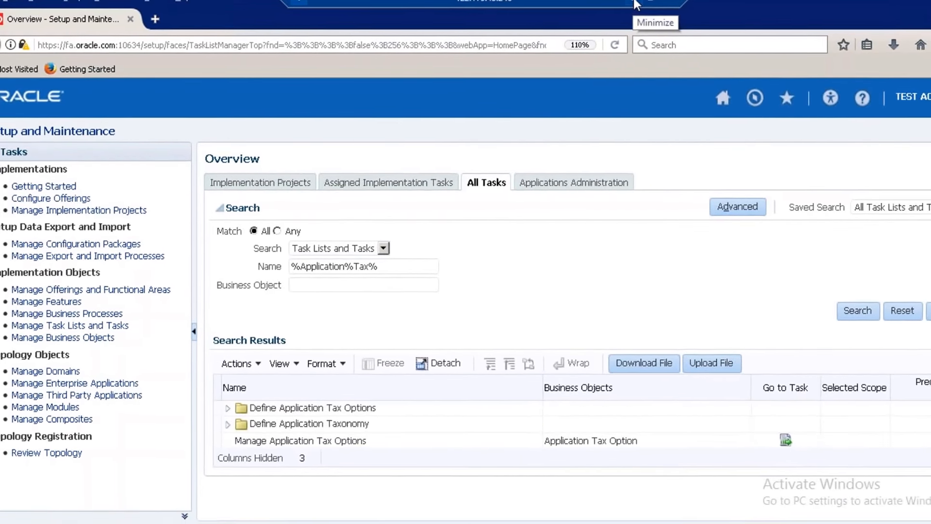
Check the tax checklist in Excel, and in Oracle Fusion open the Manage Application Tax Options task.
left_click(605, 2)
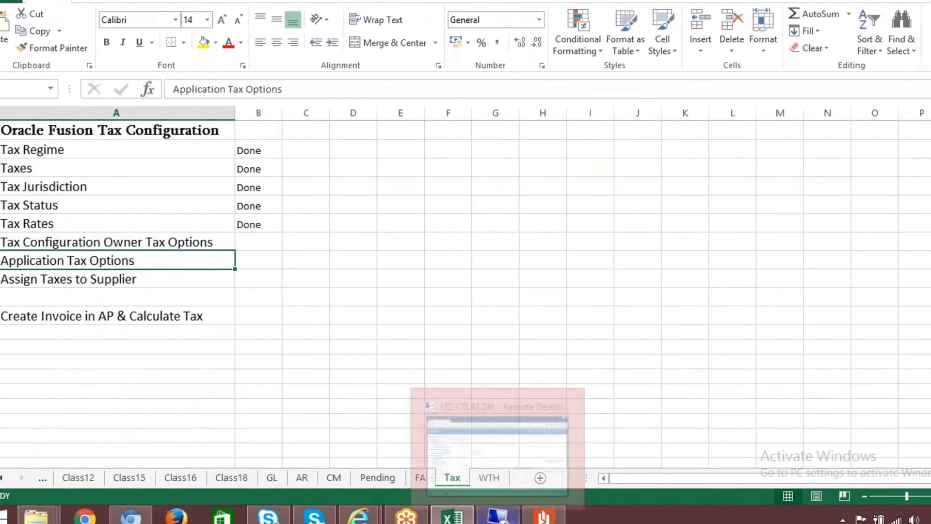
left_click(479, 516)
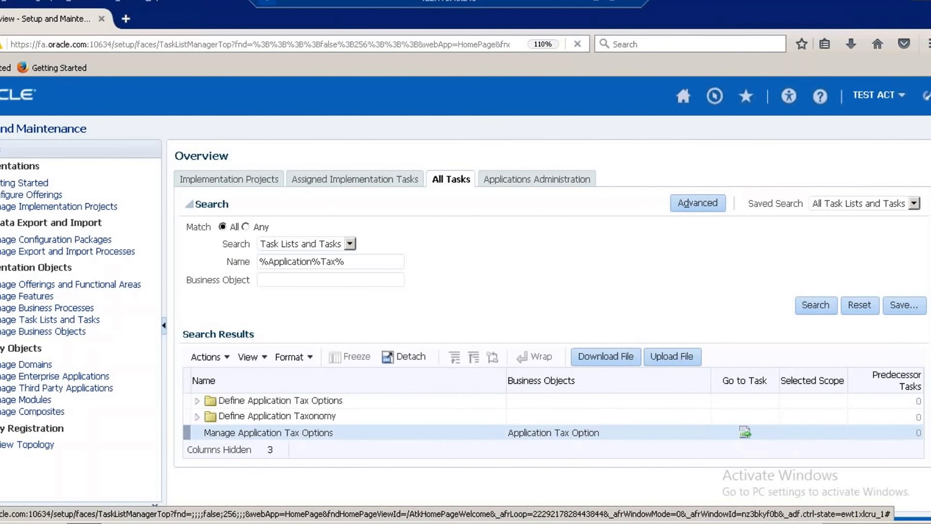
left_click(745, 432)
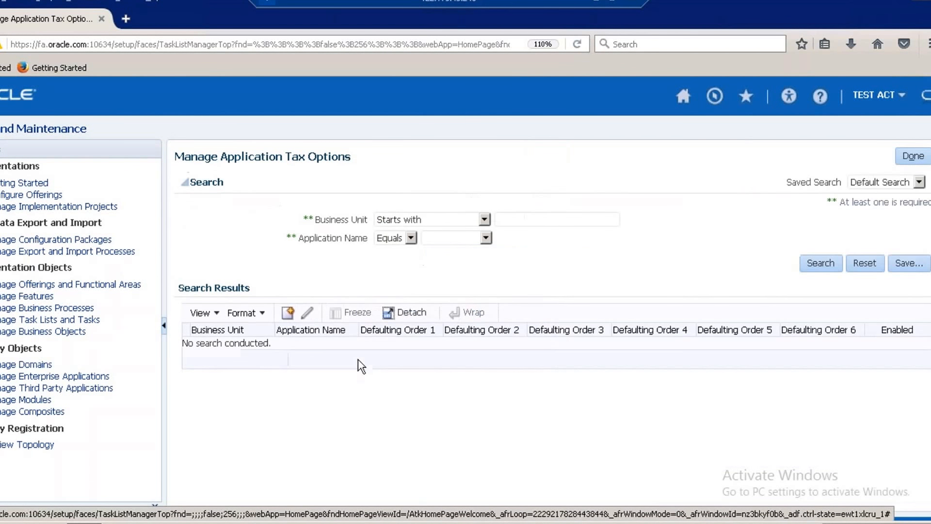
Create a new application tax options record for ACT US Business Unit with Payables as the Application Name.
left_click(292, 311)
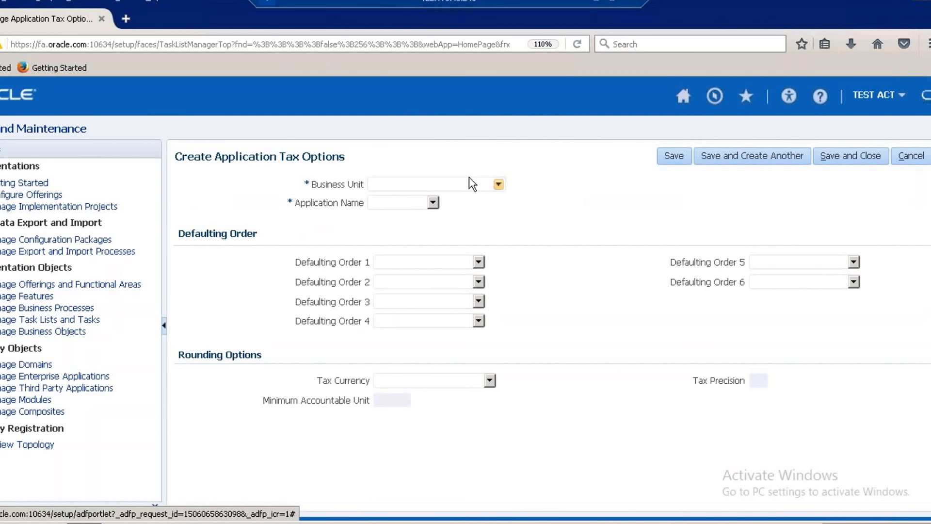
type("ACT")
left_click(509, 227)
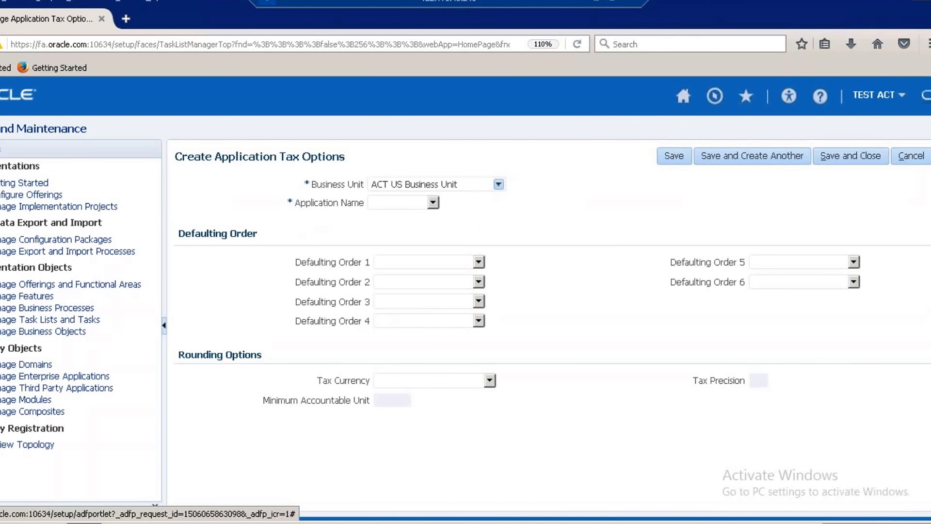
left_click(433, 203)
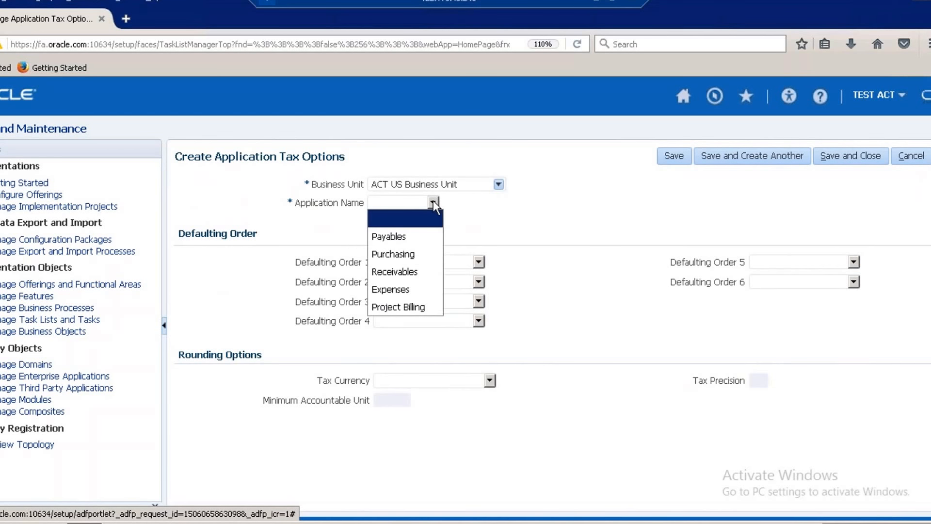
left_click(416, 246)
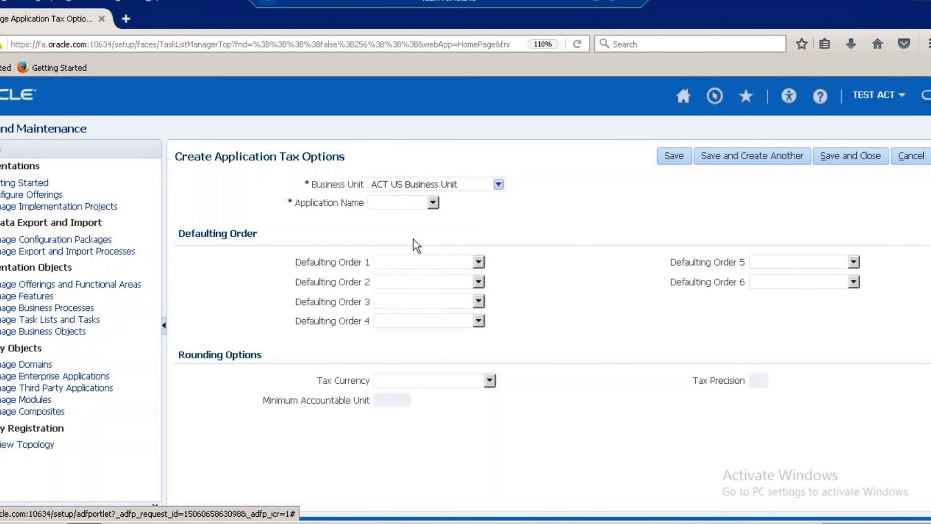
Set Defaulting Order 1 to Supplier and Defaulting Order 2 to Supplier site.
left_click(479, 262)
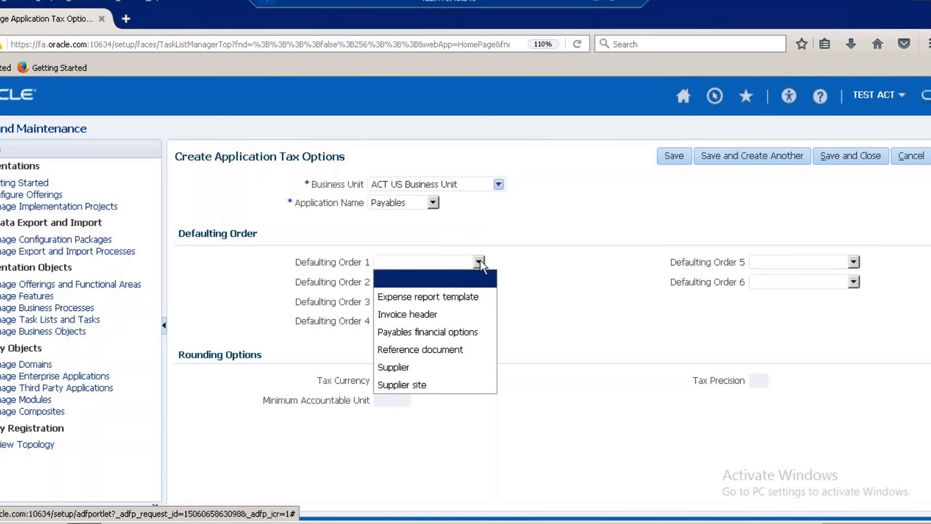
left_click(428, 369)
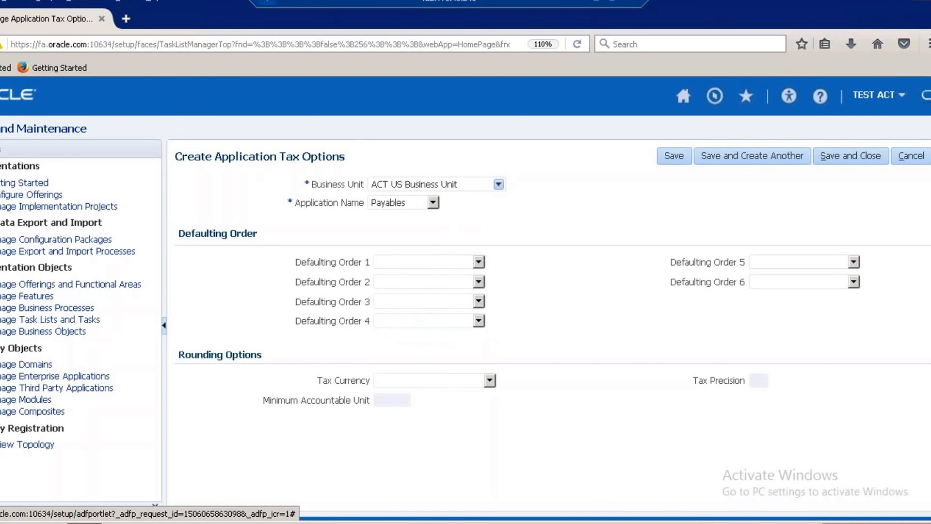
left_click(478, 281)
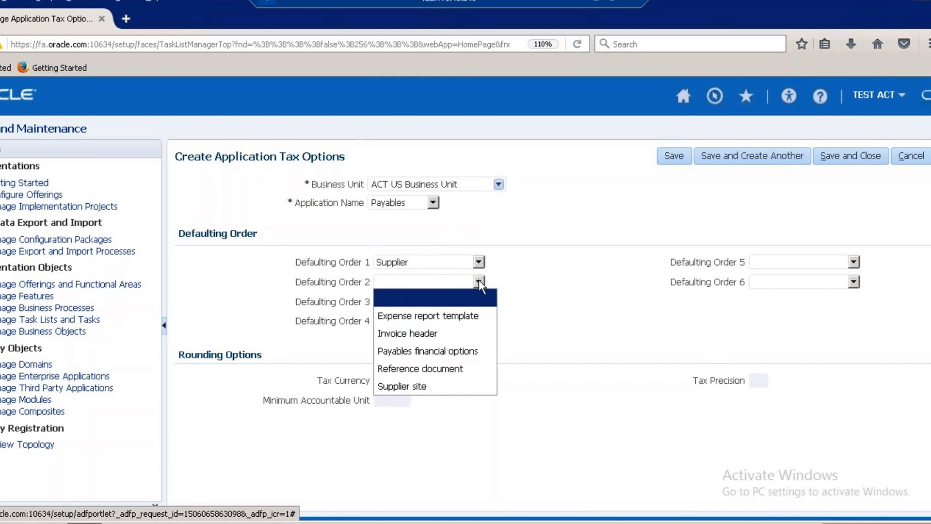
left_click(421, 388)
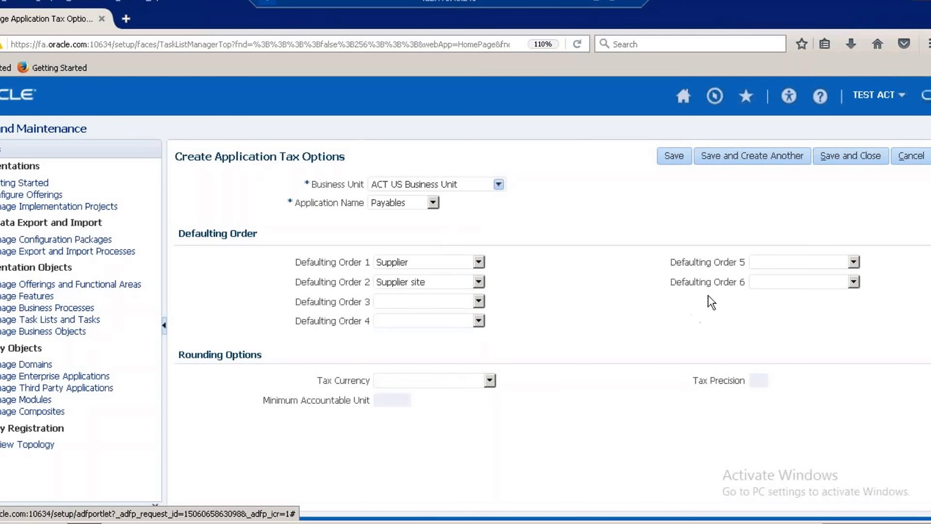
Set the Tax Currency to USD - US Dollar, and save and close the application tax options.
left_click(490, 380)
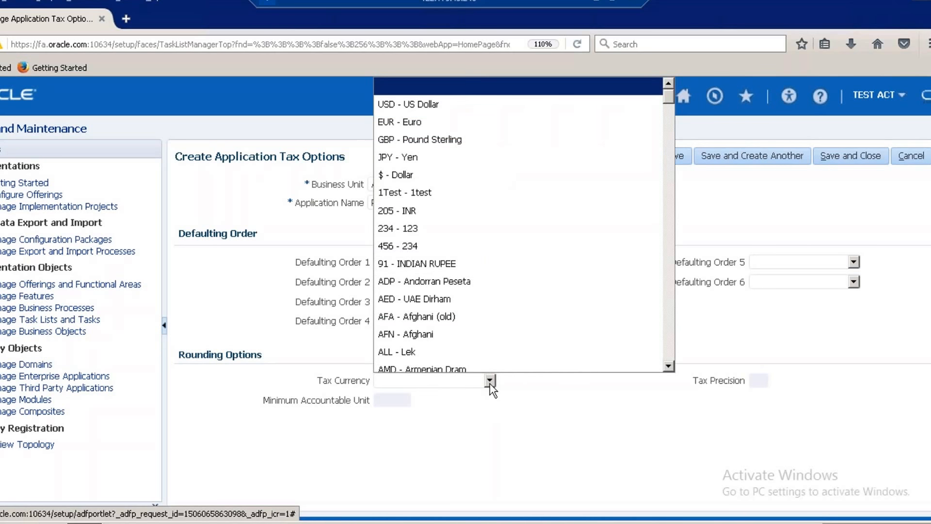
left_click(459, 106)
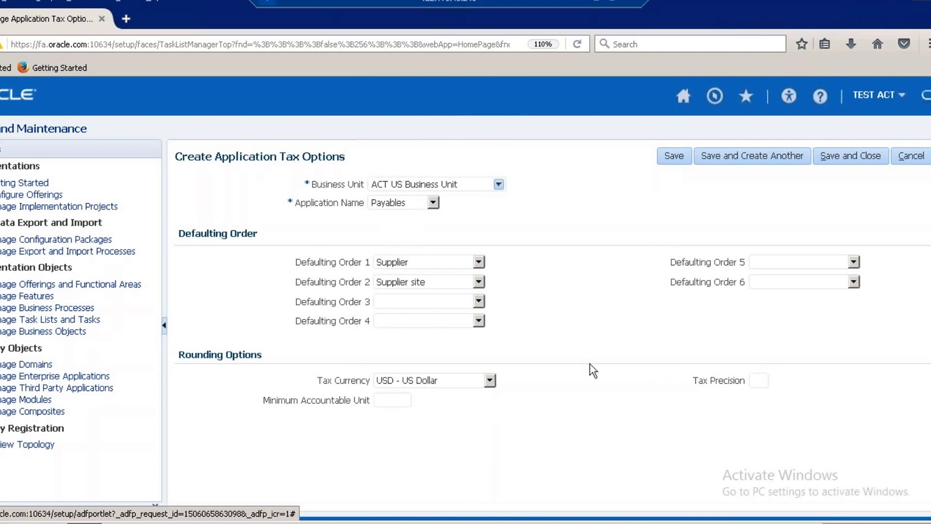
left_click(846, 157)
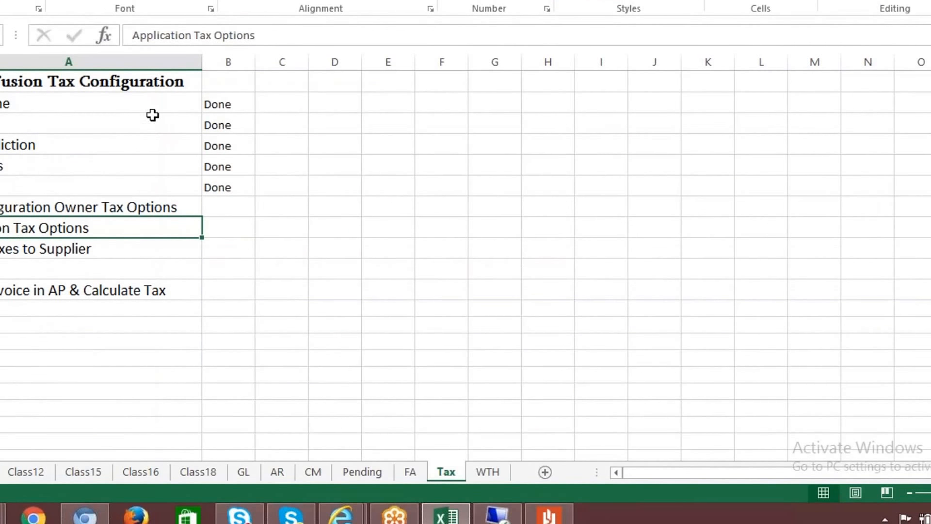
Switch to Excel and go through the tax configuration checklist down to Assign Taxes to Supplier.
left_click(153, 117)
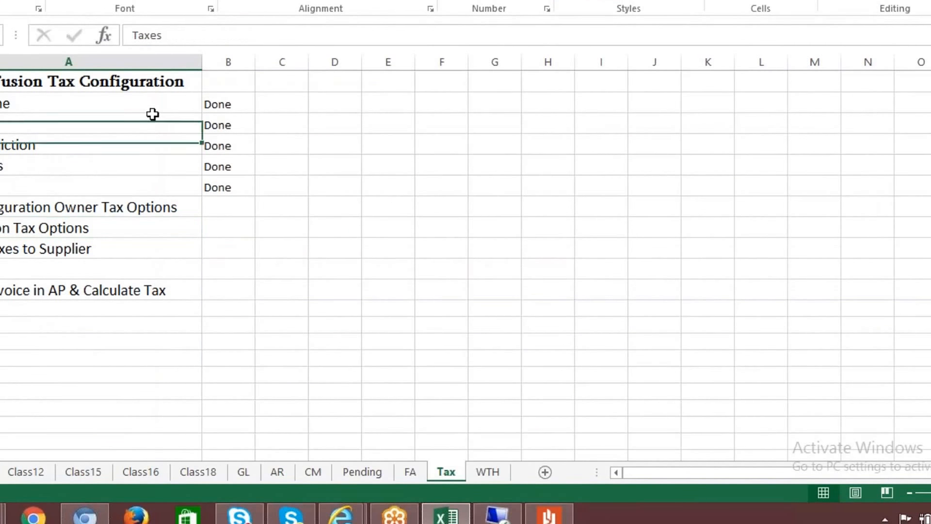
key("Down")
key("Down")
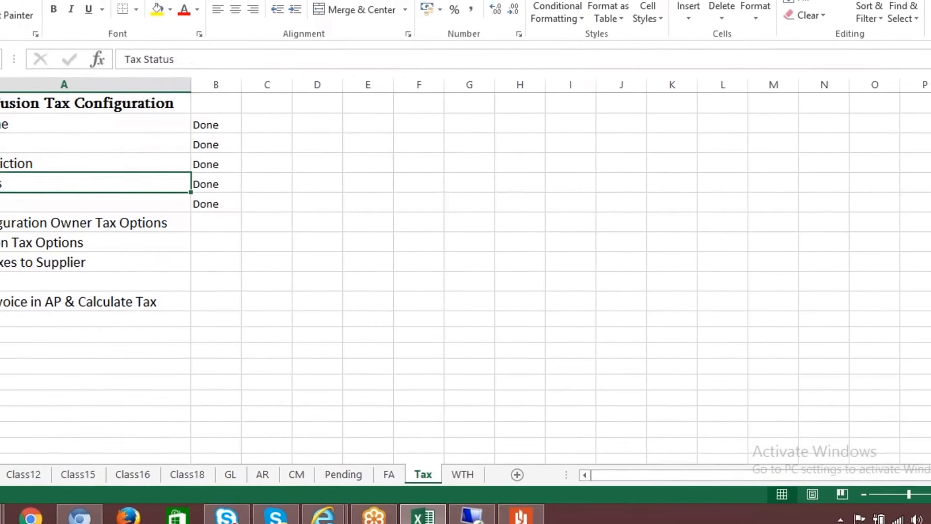
key("Down")
key("Down")
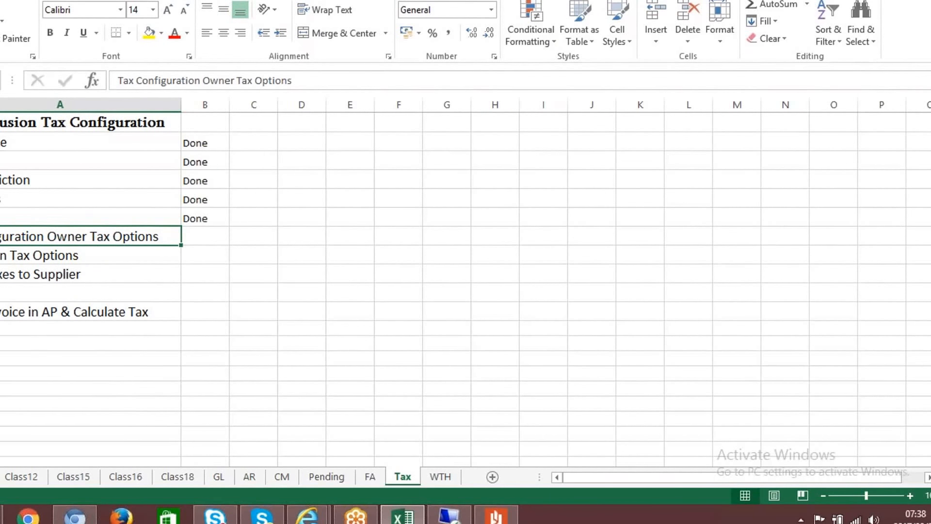
key("Down")
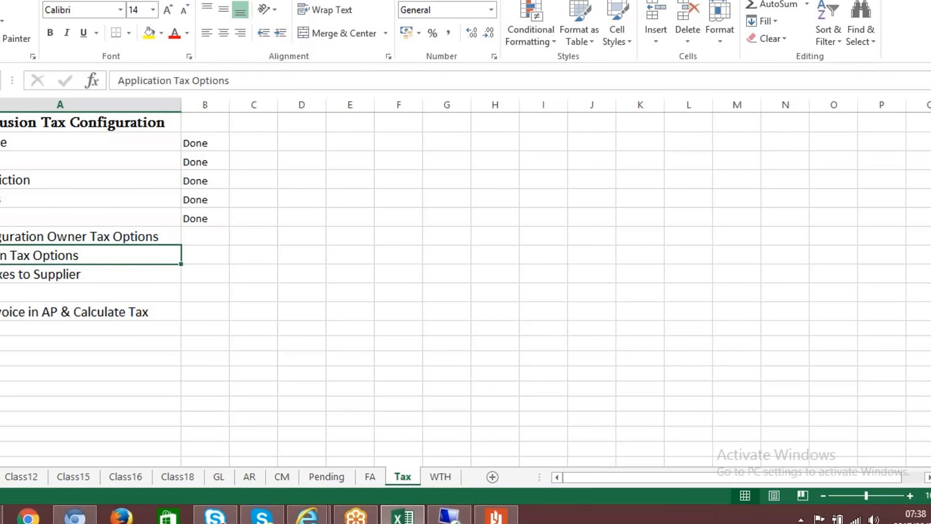
key("Down")
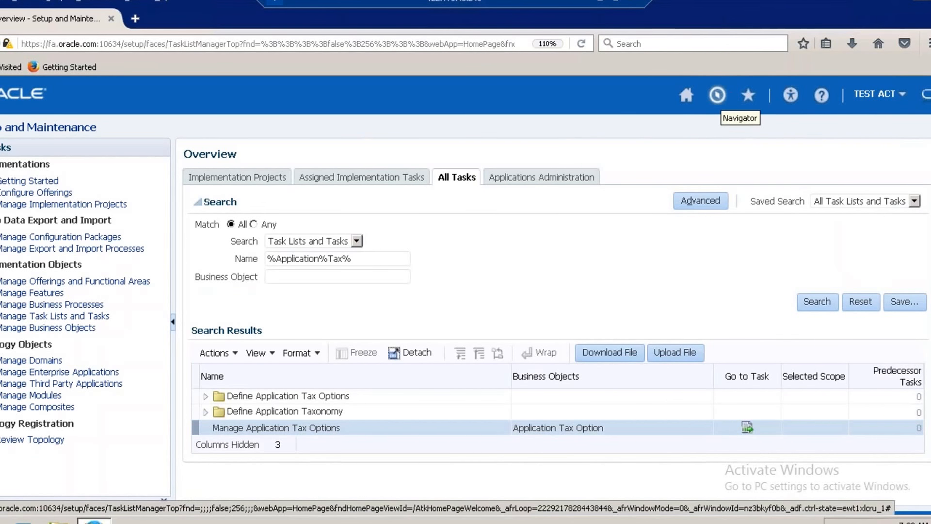
Switch to the Suppliers work area under Procurement and open Manage Suppliers.
left_click(717, 95)
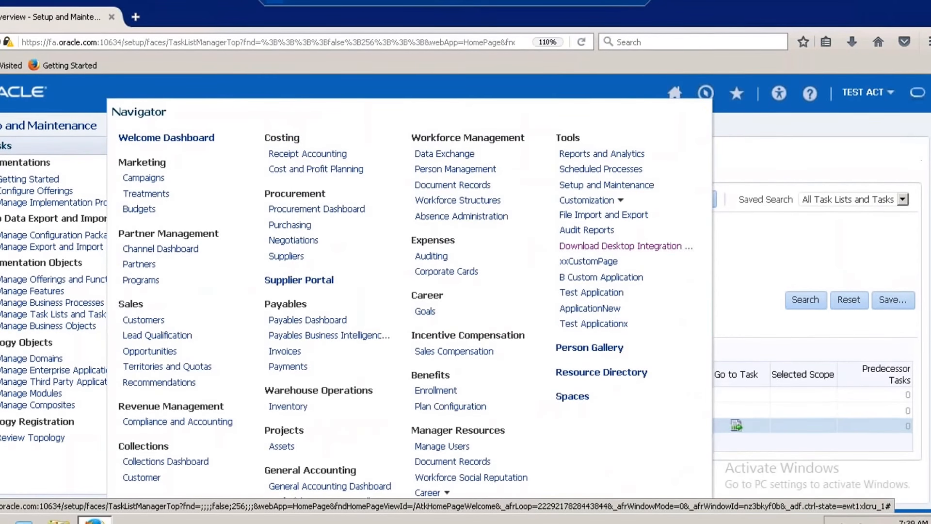
scroll(410, 291, "down", 1)
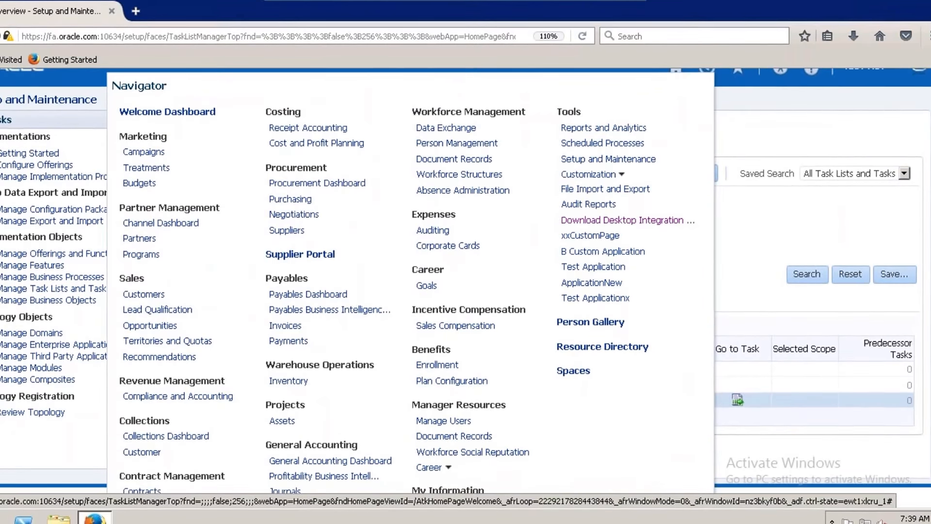
scroll(410, 290, "down", 2)
scroll(410, 291, "down", 5)
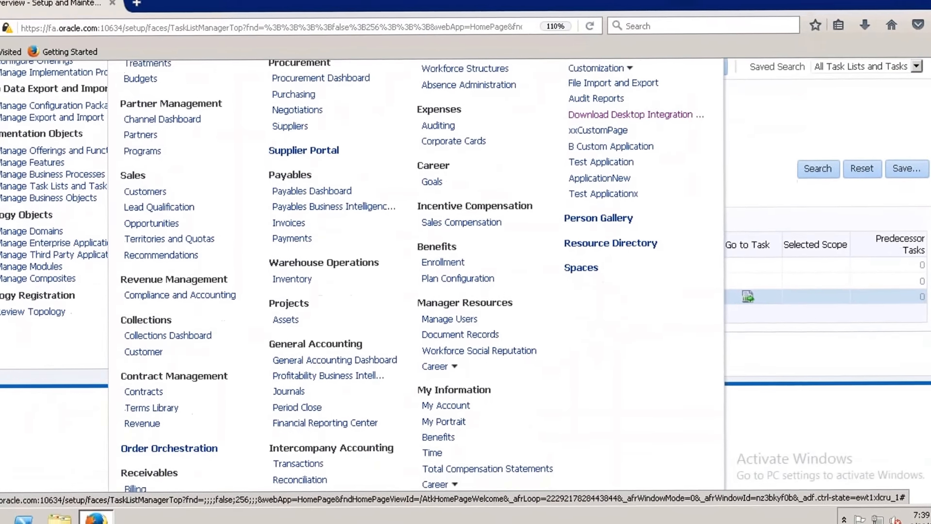
scroll(409, 291, "down", 3)
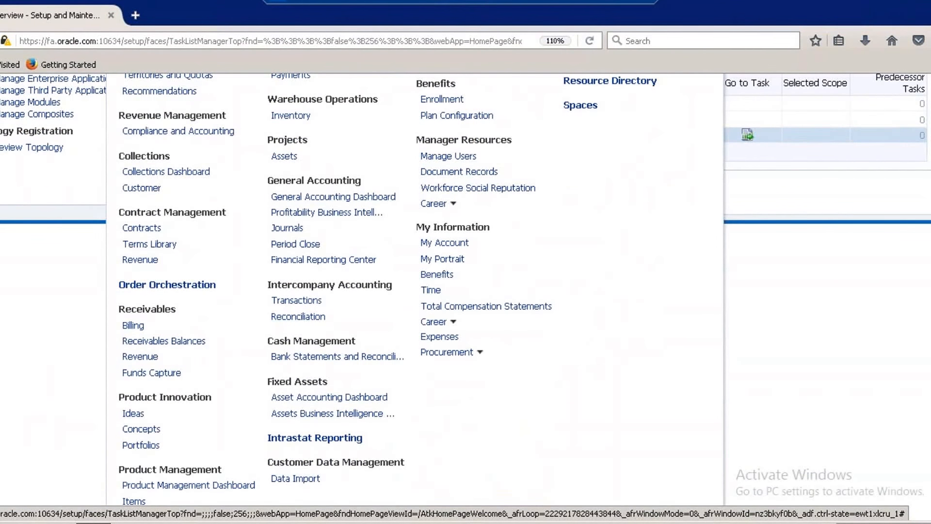
scroll(410, 291, "up", 4)
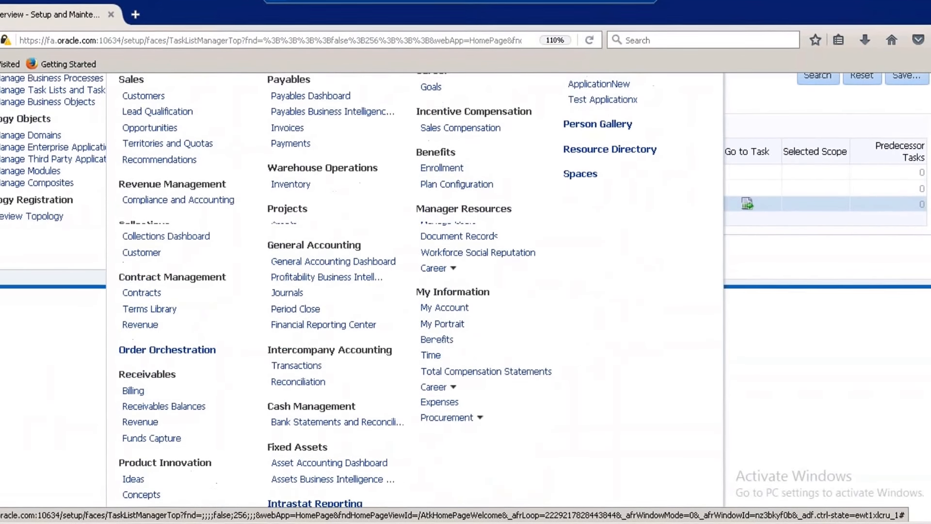
scroll(410, 291, "up", 3)
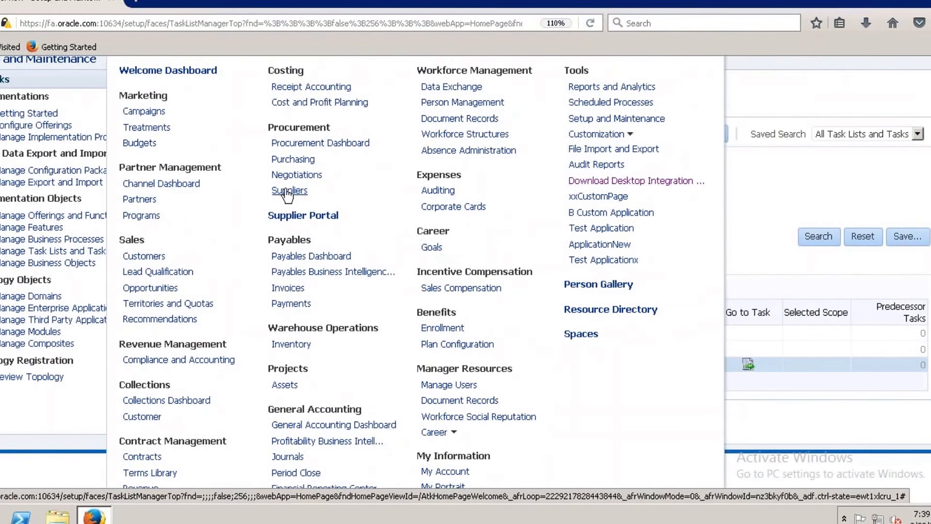
left_click(290, 190)
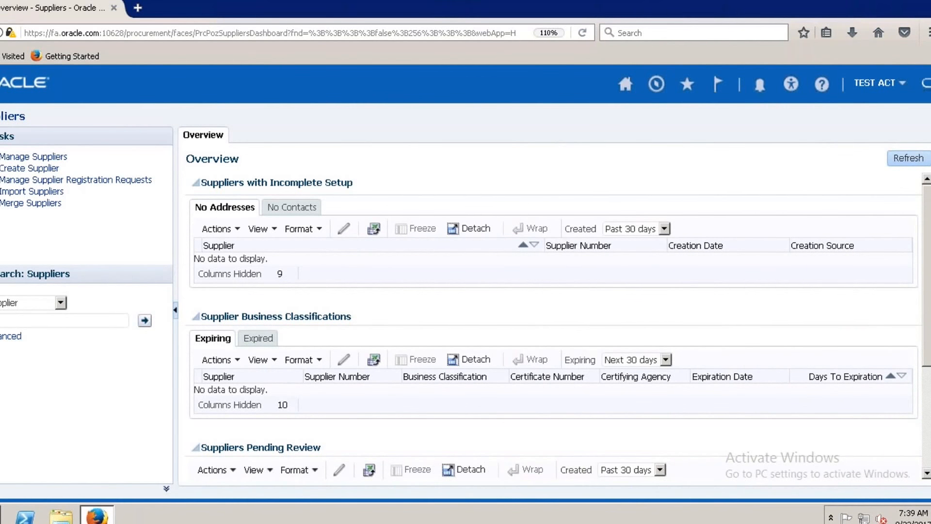
left_click(45, 160)
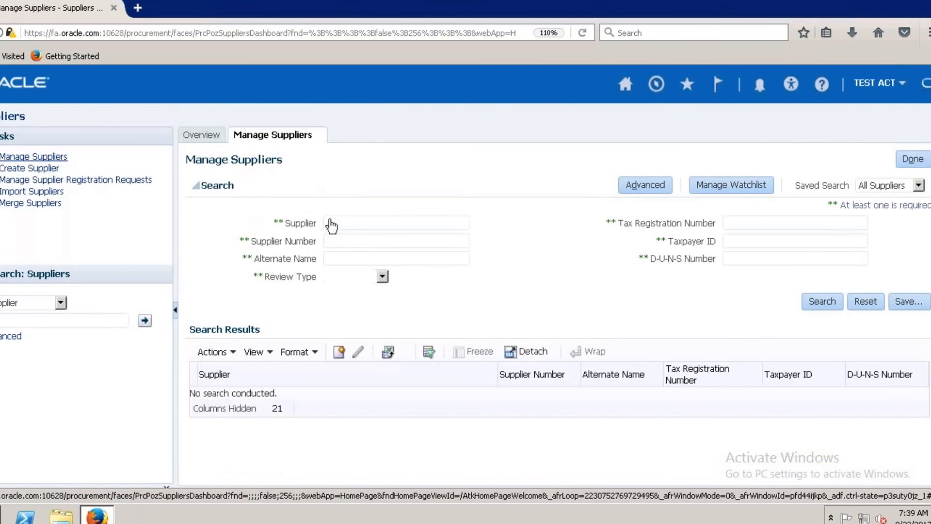
Search for suppliers matching ACT% and open ACT Corp Supplier for editing.
type("CAT%")
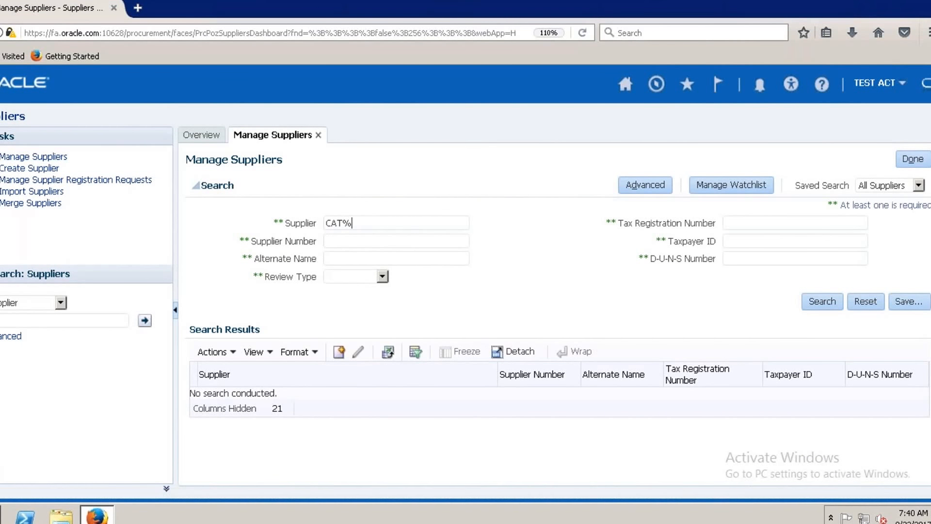
key("BackSpace")
key("BackSpace")
key("BackSpace")
key("BackSpace")
type("ACT%")
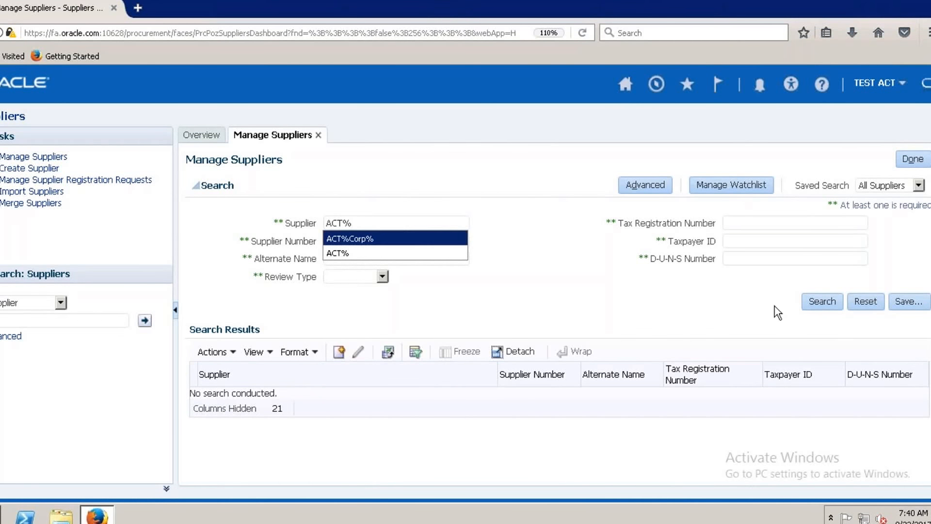
left_click(819, 299)
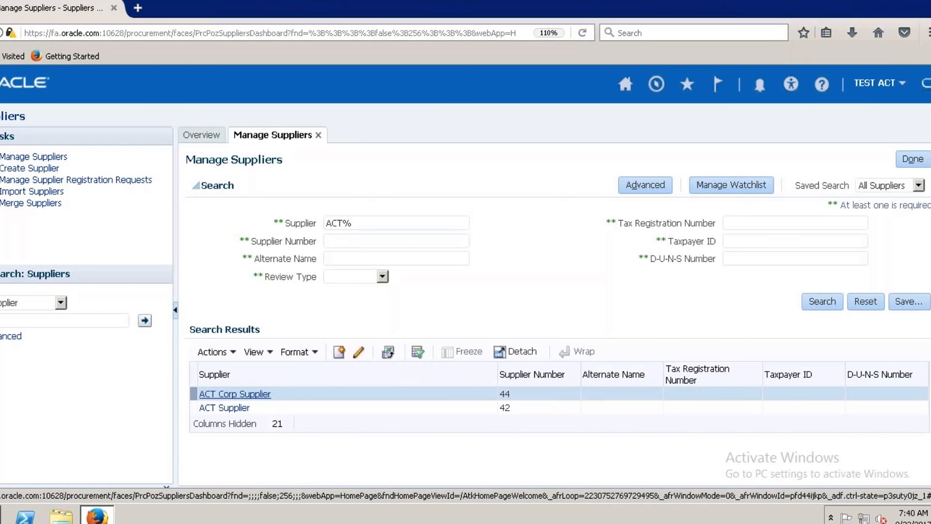
left_click(234, 393)
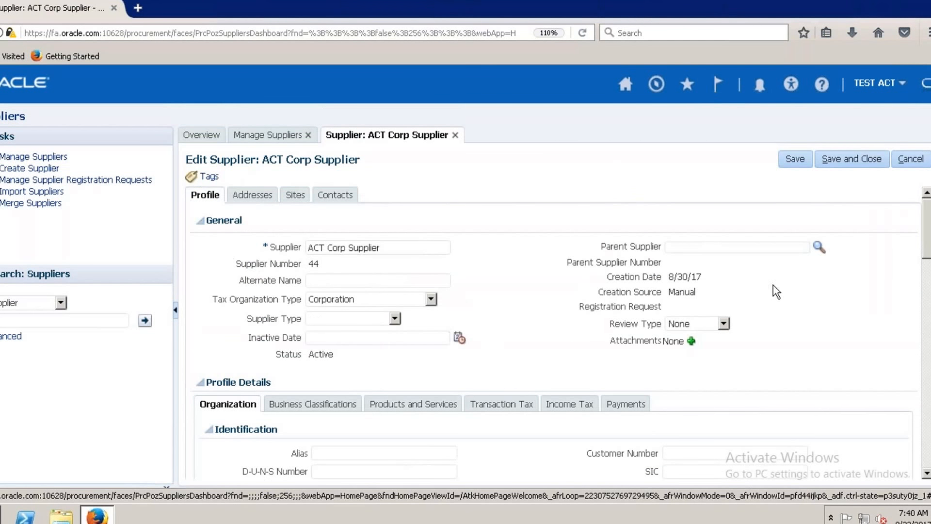
Allow tax applicability in the general transaction tax settings of the supplier's profile details.
scroll(926, 261, "down", 1)
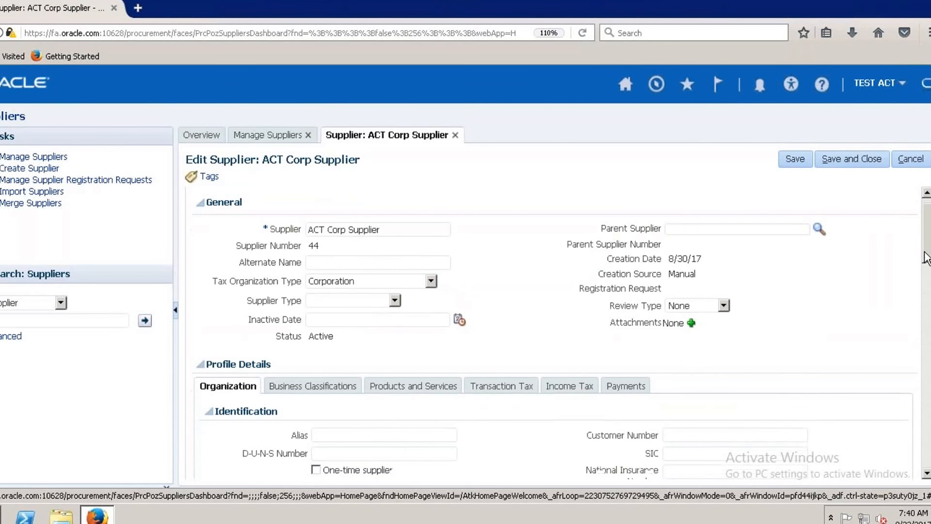
scroll(924, 262, "down", 3)
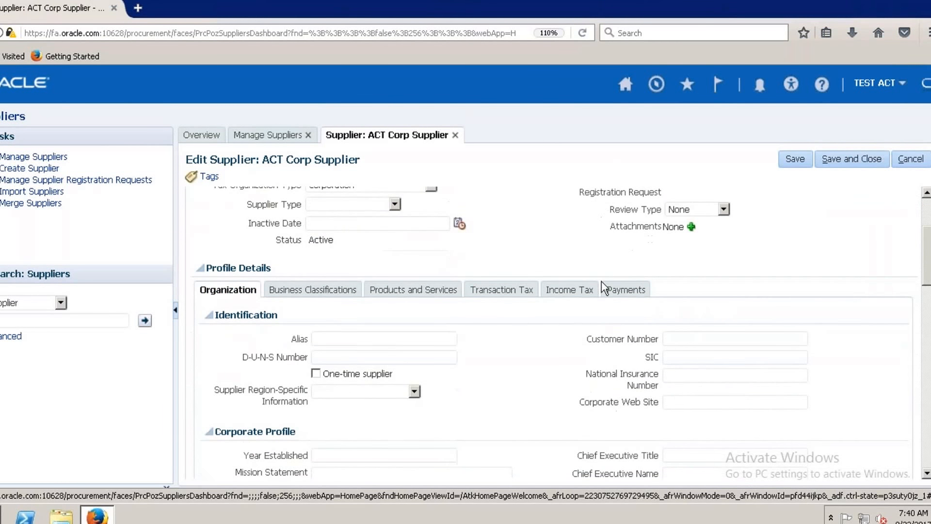
left_click(504, 294)
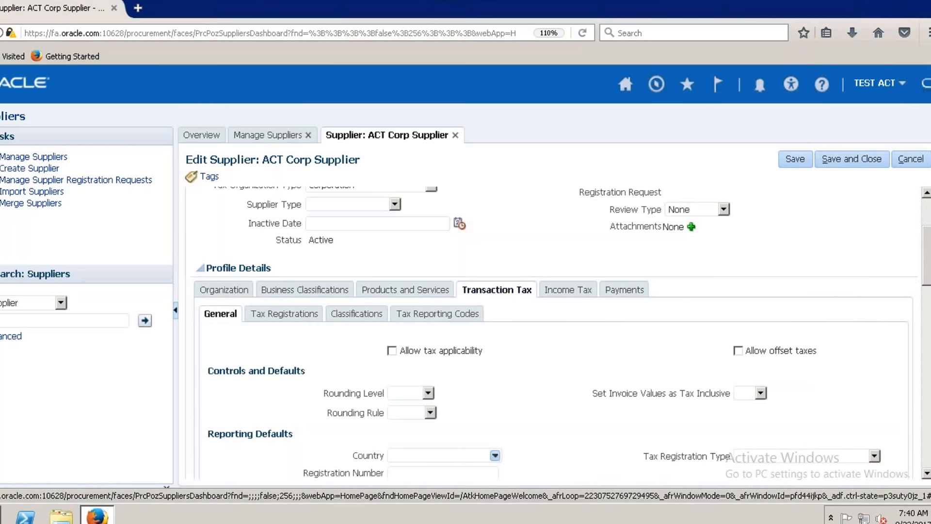
scroll(929, 266, "down", 1)
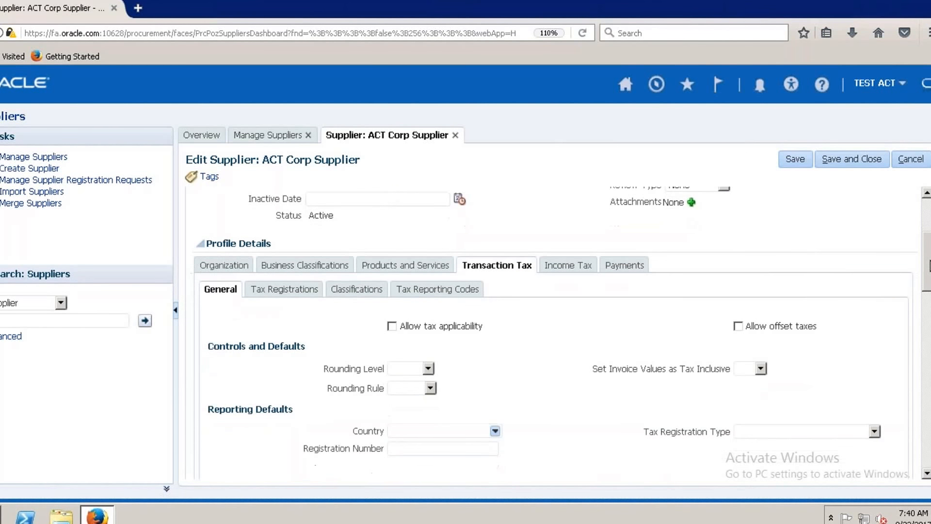
left_click(391, 324)
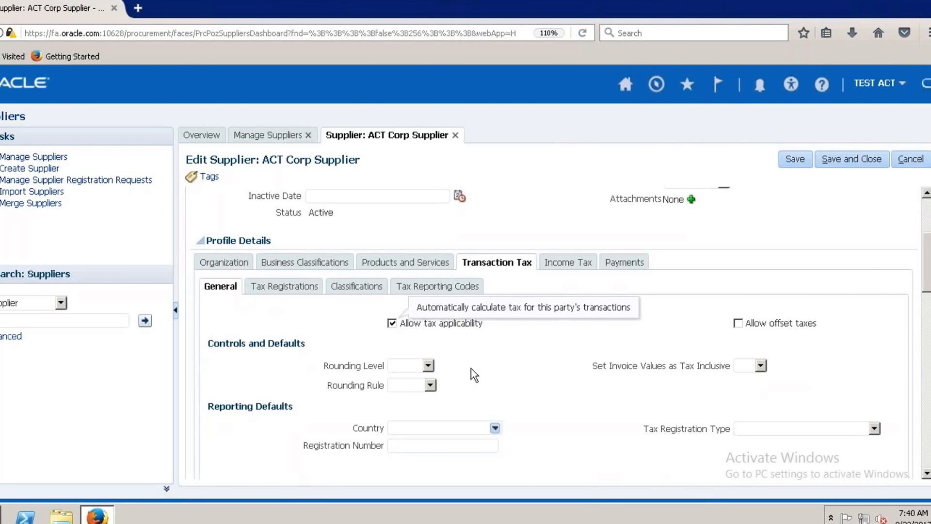
Set the supplier's Rounding Level to Line and Rounding Rule to Nearest, leaving Tax Registration Type blank.
left_click(428, 366)
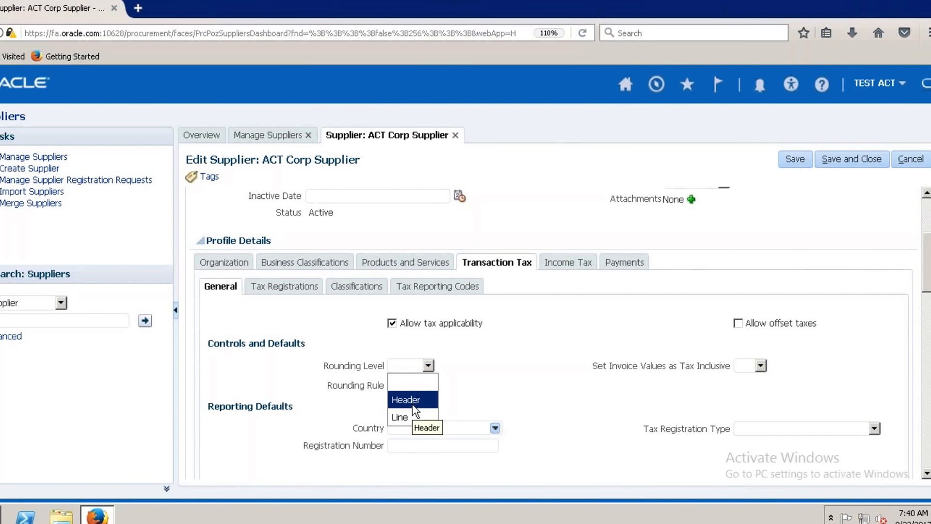
left_click(406, 418)
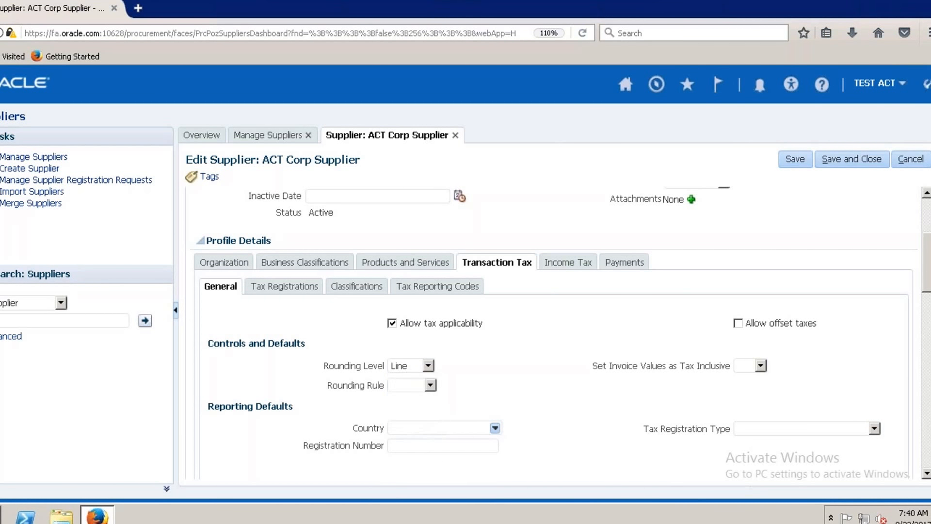
left_click(430, 385)
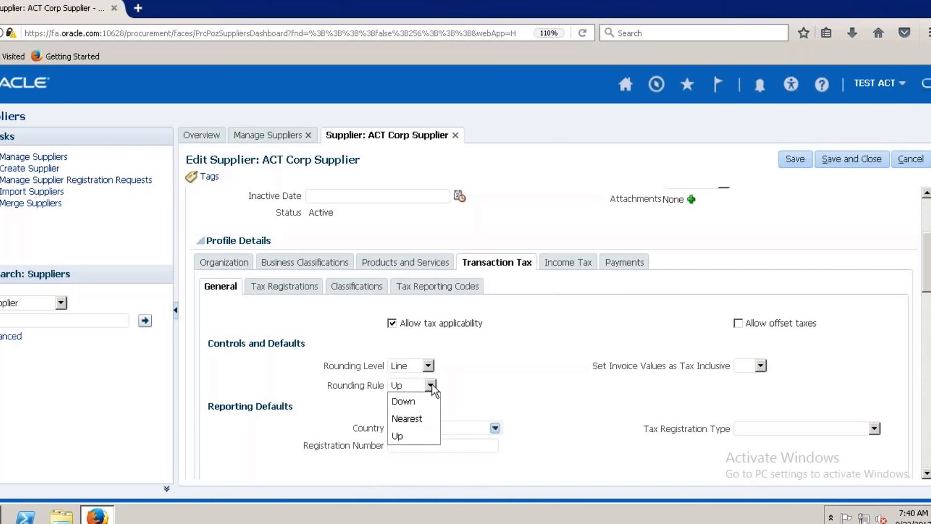
left_click(413, 419)
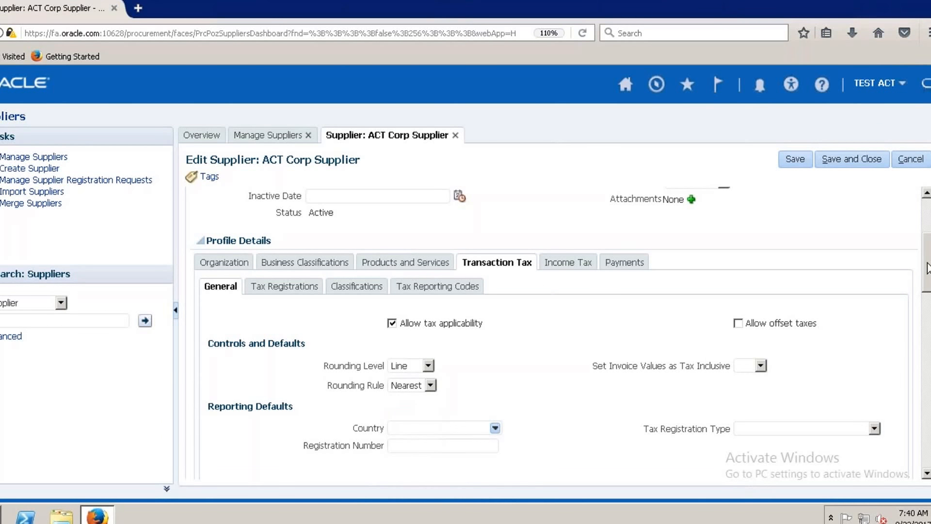
left_click_drag(927, 269, 927, 291)
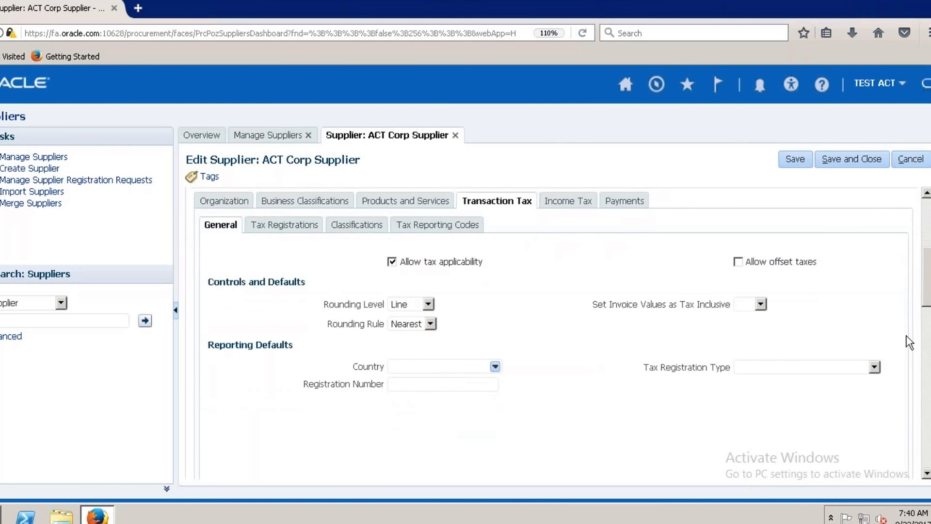
left_click(874, 363)
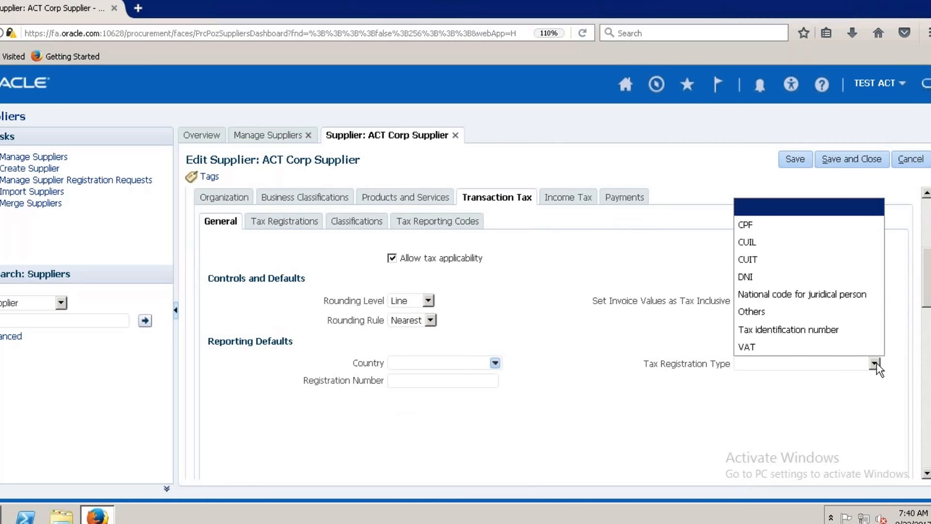
left_click(842, 402)
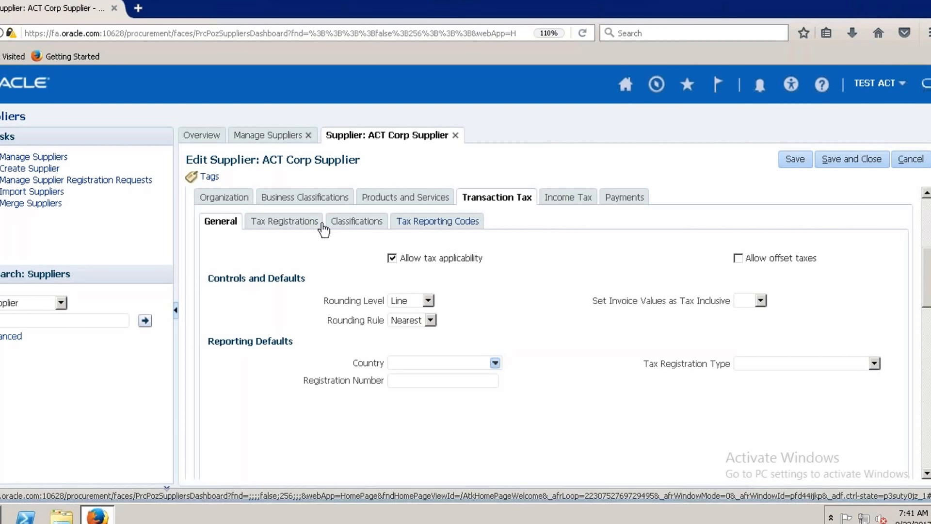
Start a new tax registration for the supplier with Tax Regime Code ACT US TAX REGIME and Tax ACT NEW US VAT.
left_click(288, 222)
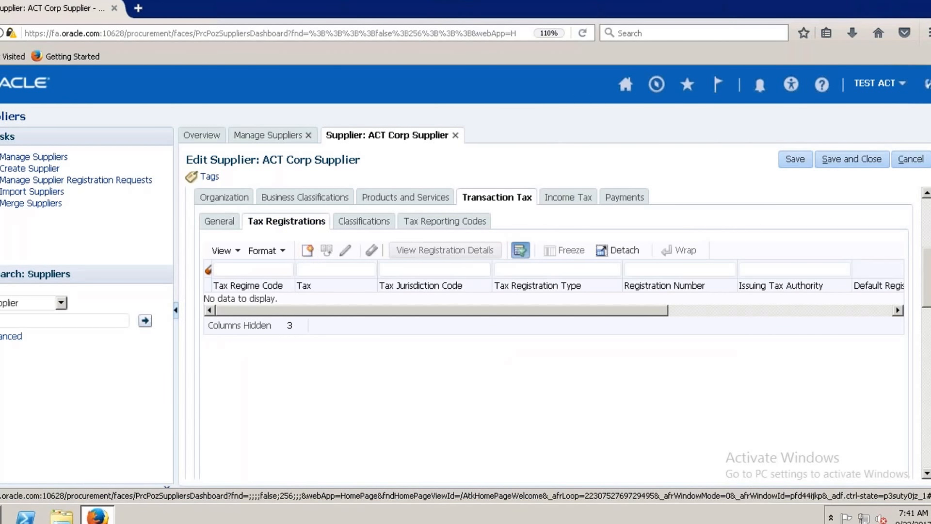
left_click(308, 250)
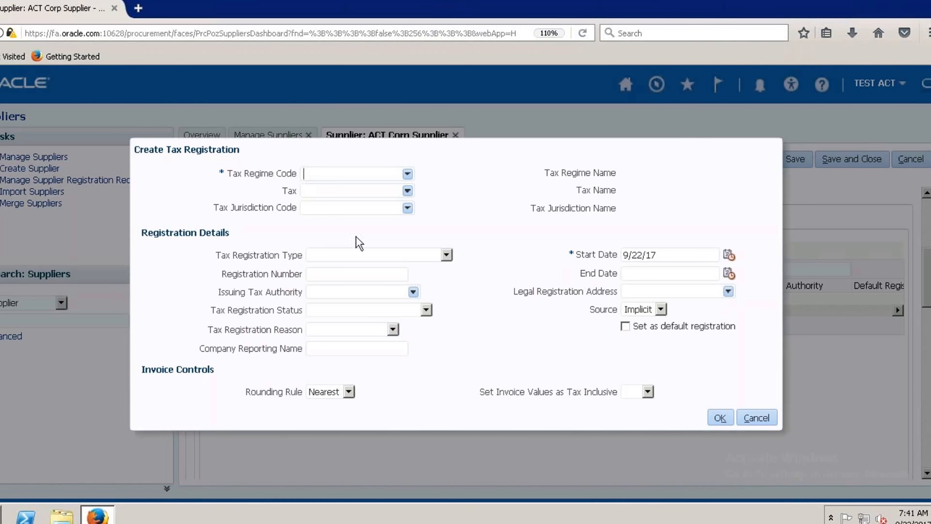
left_click(408, 173)
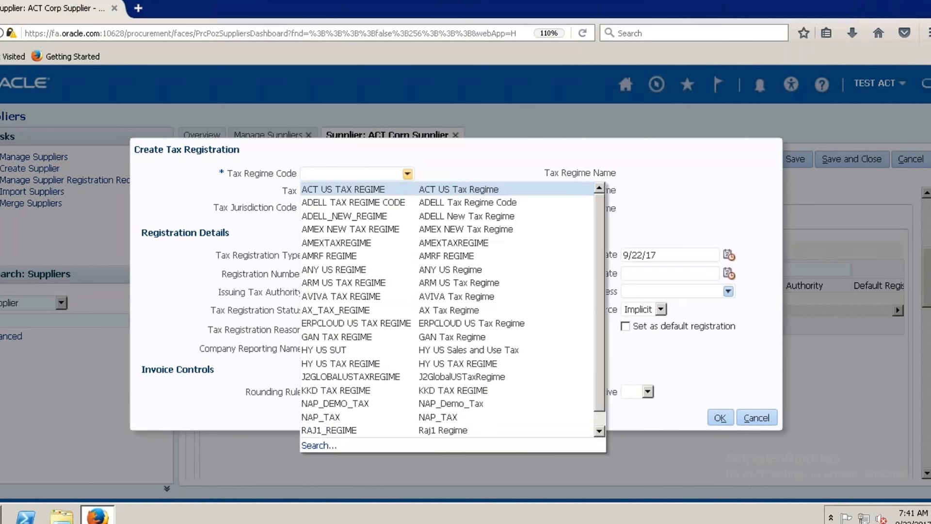
left_click(376, 190)
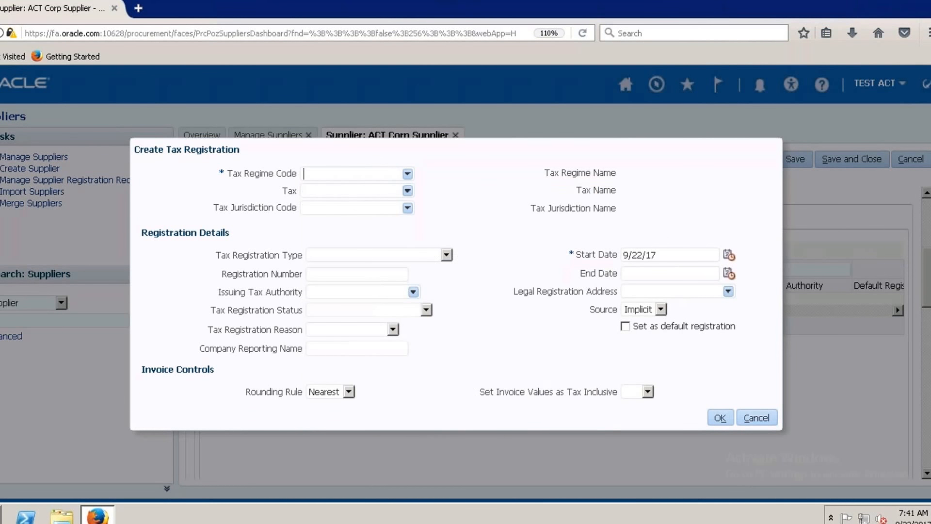
left_click(408, 191)
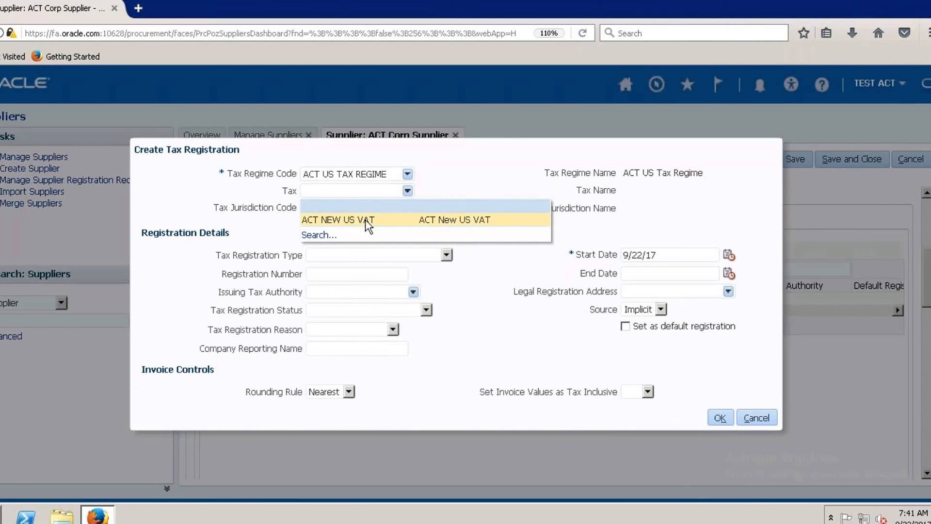
left_click(367, 220)
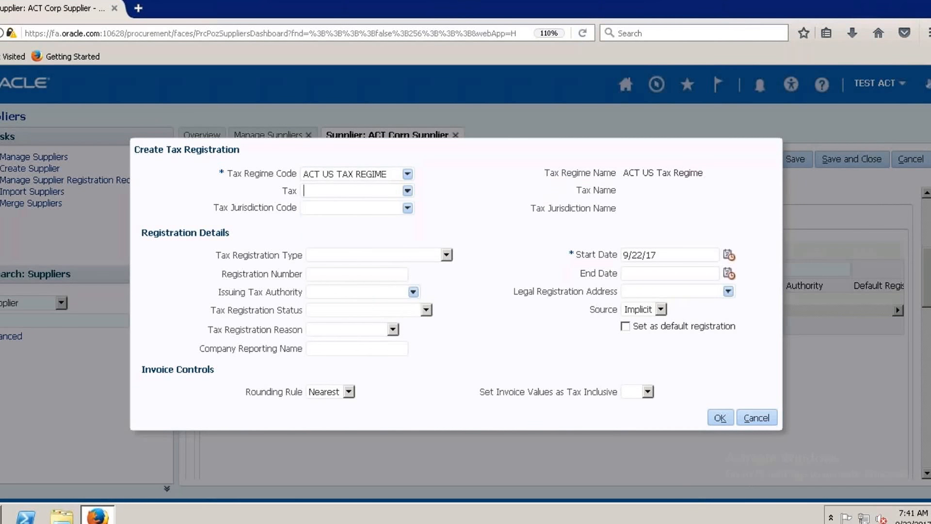
Set the Tax Jurisdiction Code to ACT NEW JURDICTION, confirm the registration and return to the general transaction tax settings.
left_click(408, 209)
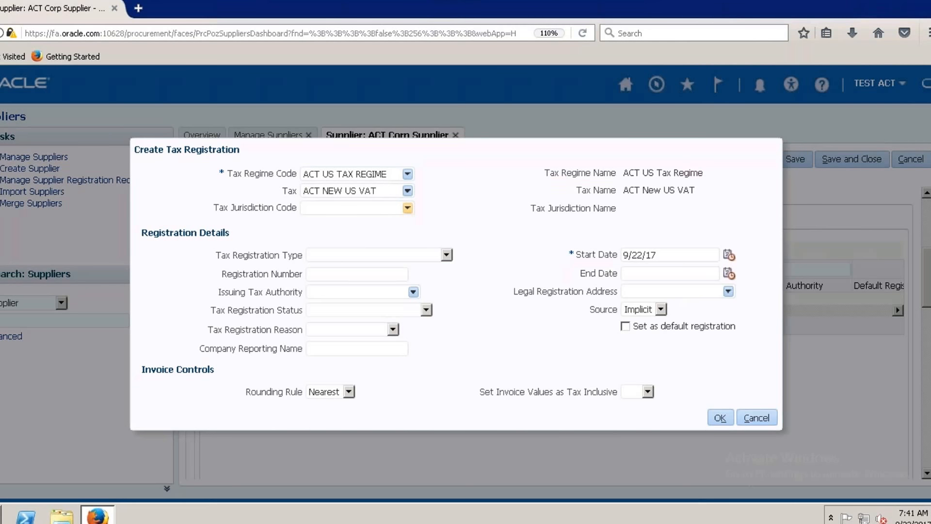
left_click(375, 237)
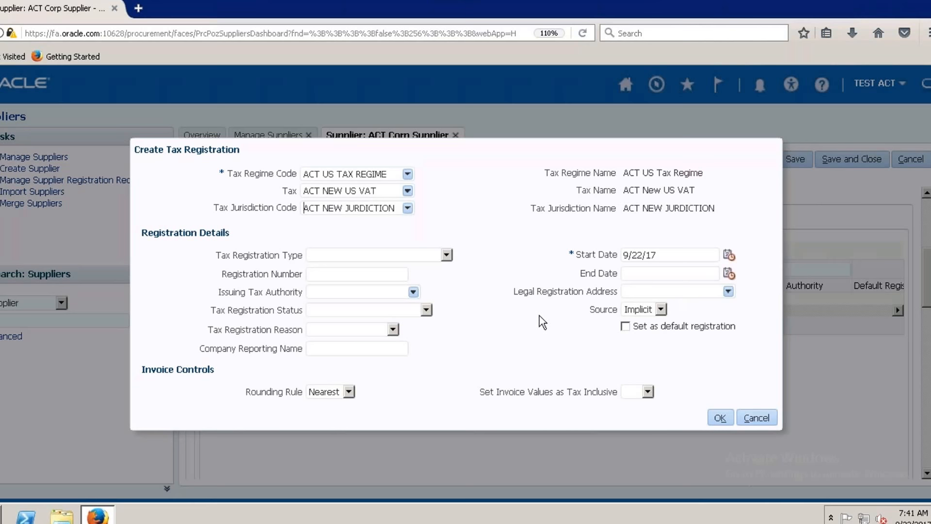
left_click(648, 391)
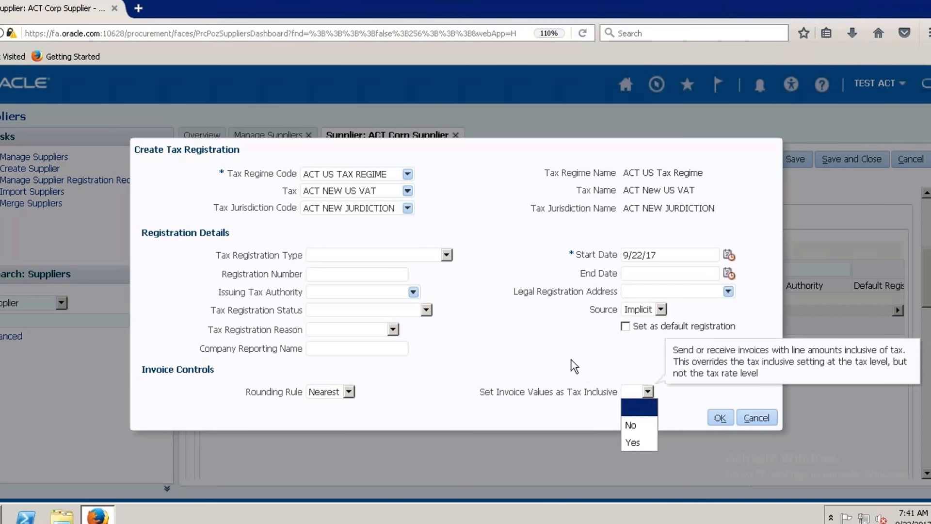
left_click(558, 350)
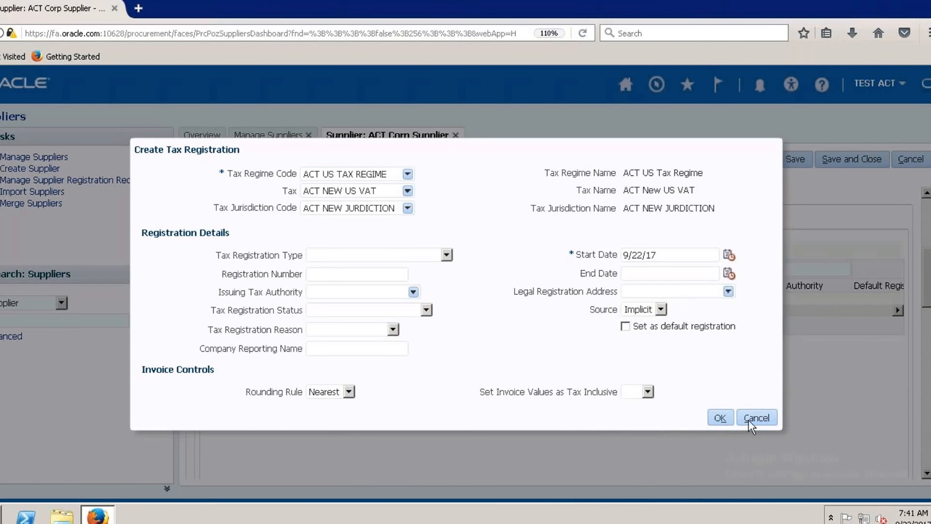
left_click(720, 418)
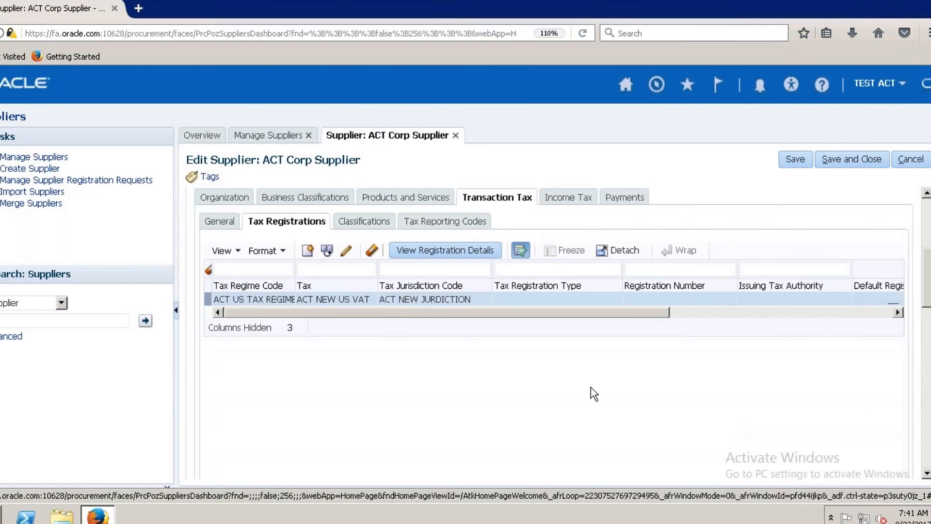
left_click(221, 222)
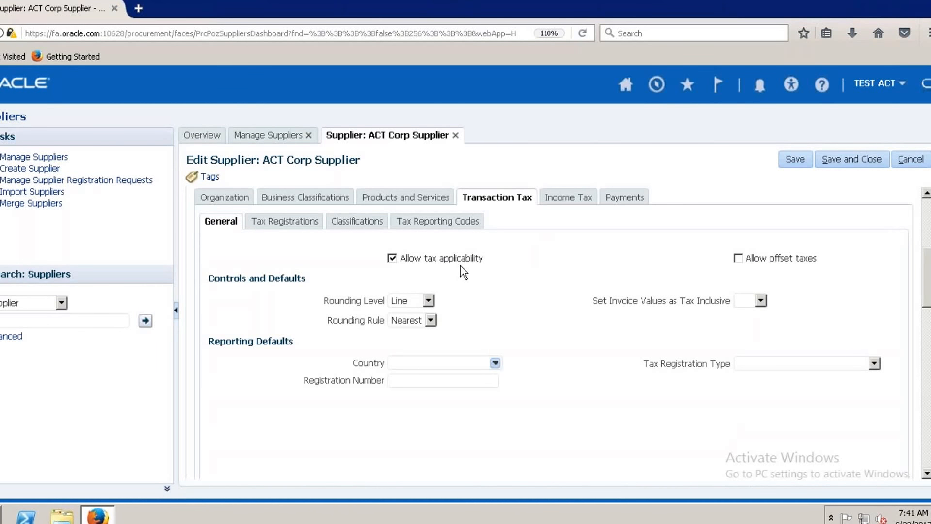
Review the Set Invoice Values as Tax Inclusive choices, tax classifications and tax registrations of the supplier, and return to the general transaction tax settings.
left_click(760, 301)
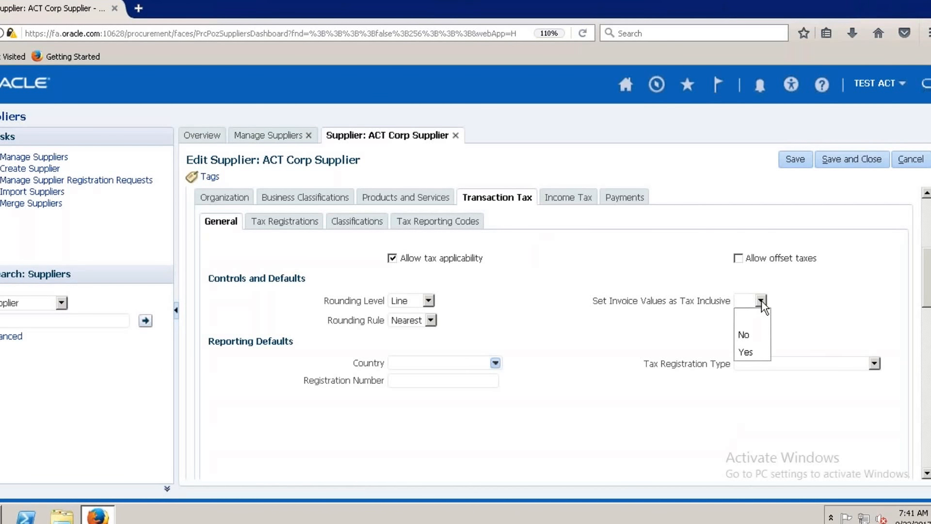
left_click(820, 305)
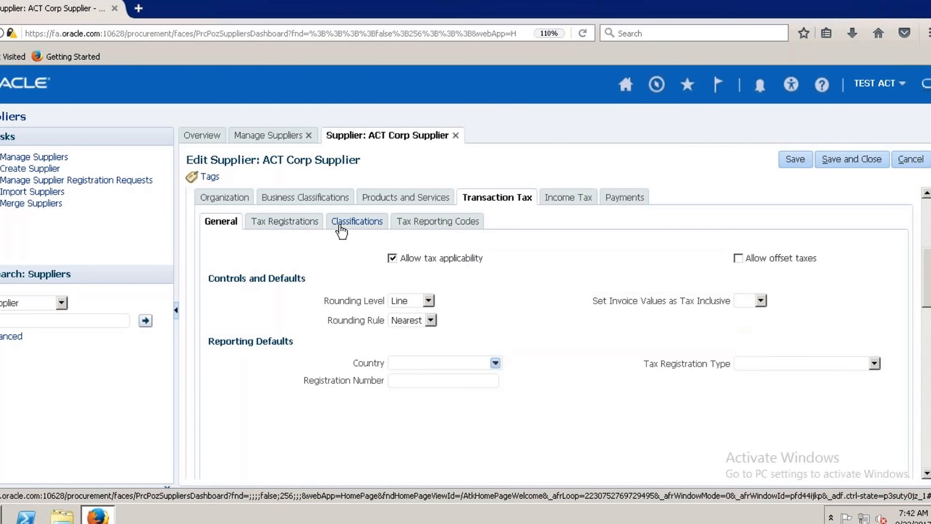
left_click(356, 221)
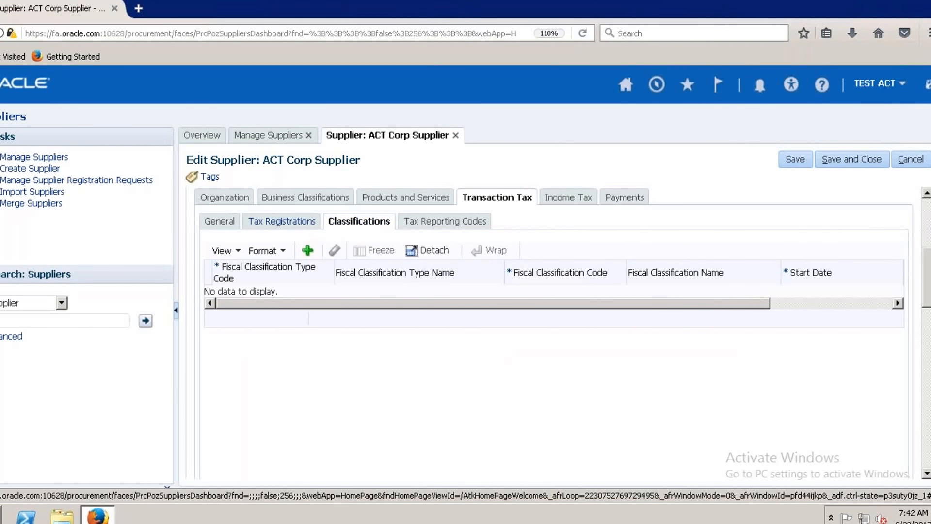
left_click(282, 221)
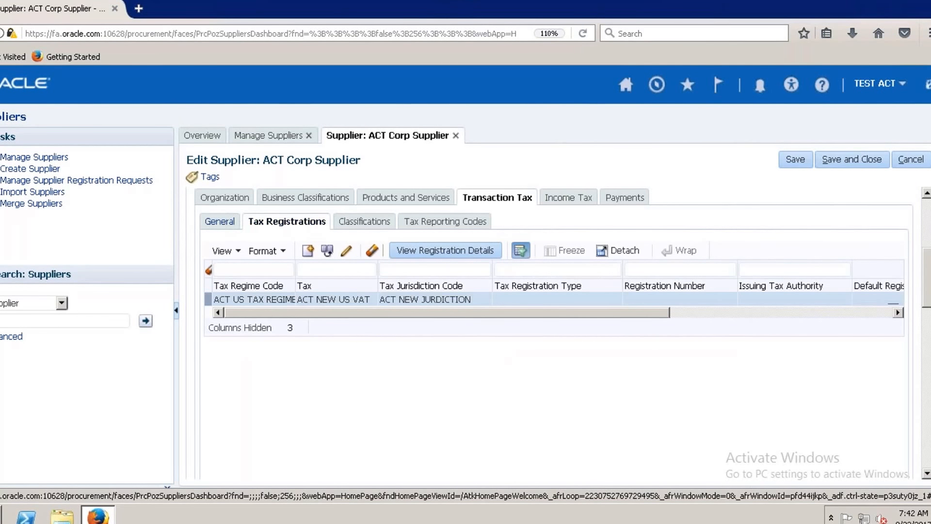
left_click(219, 221)
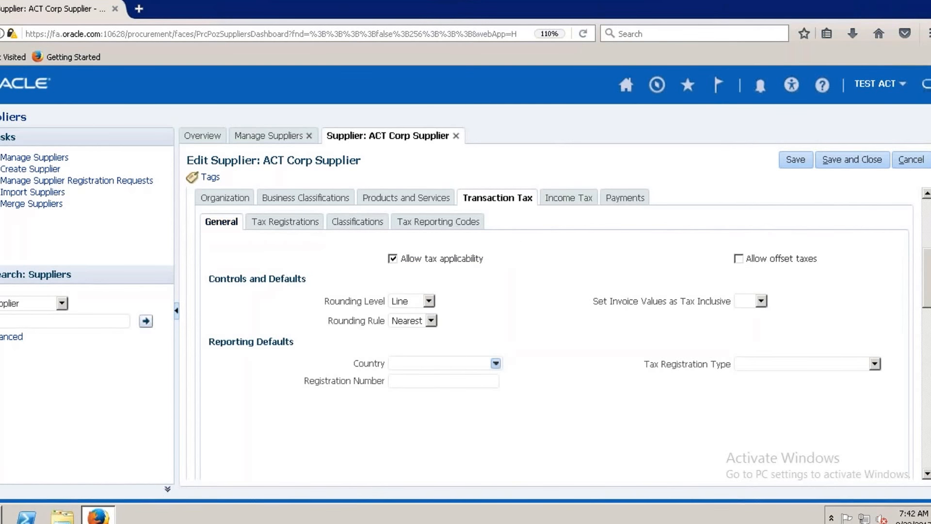
Open ACT Corp Site from the supplier's sites to inspect it, and close the supplier record.
scroll(928, 210, "up", 1)
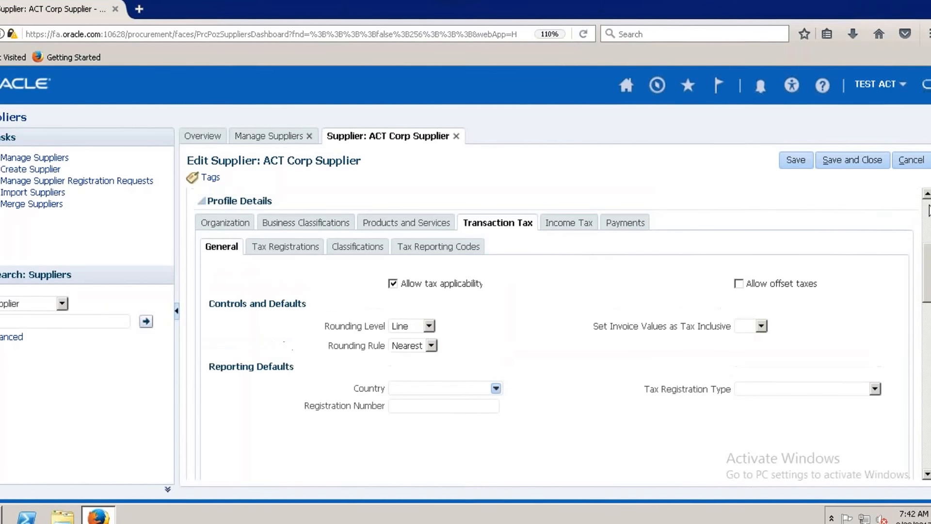
scroll(928, 210, "up", 5)
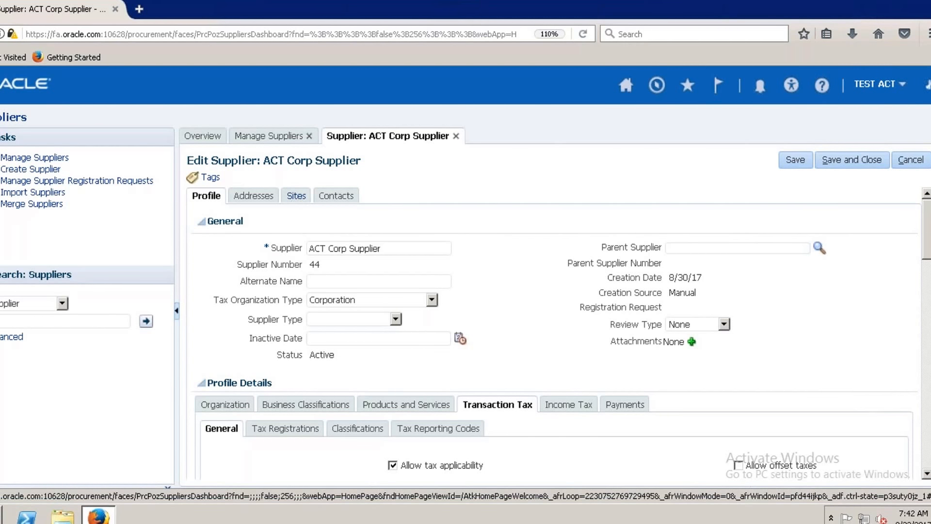
left_click(296, 195)
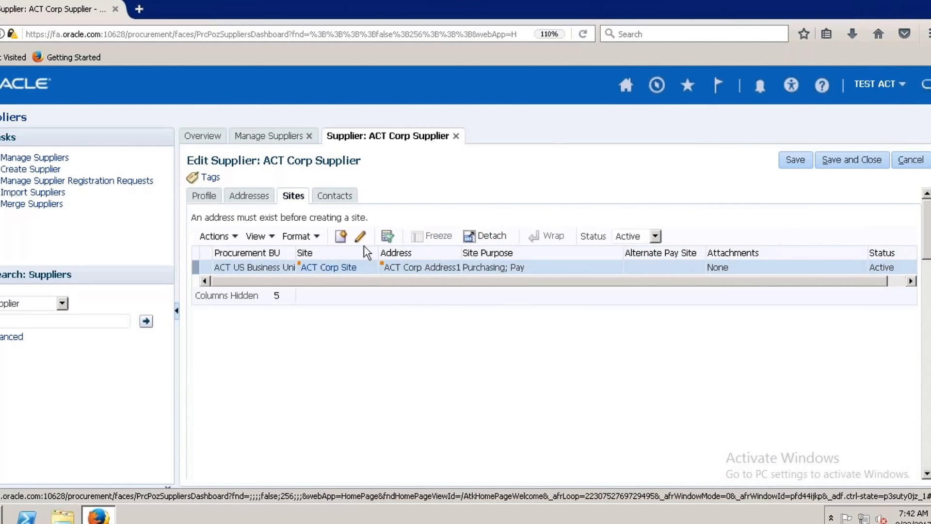
left_click(363, 237)
left_click(456, 136)
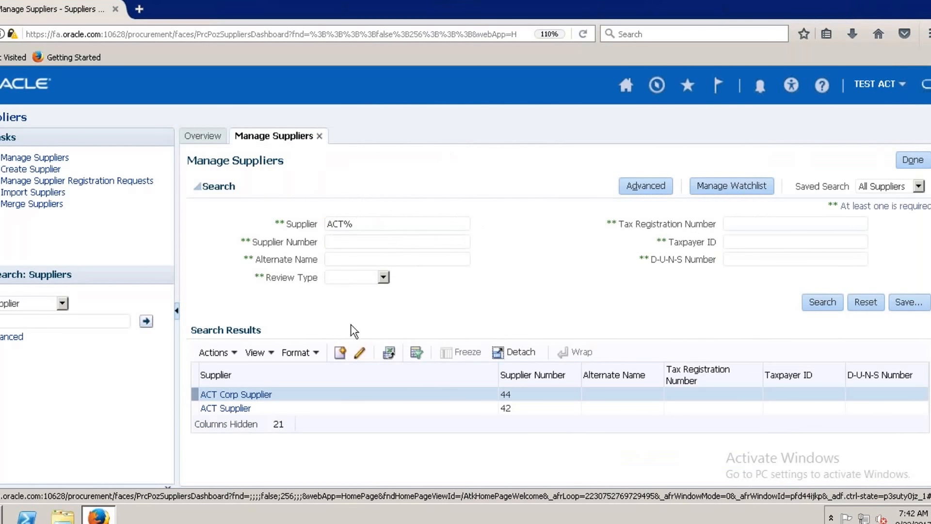
Reopen ACT Corp Supplier from the search results and open its ACT Corp Address for editing.
left_click(227, 394)
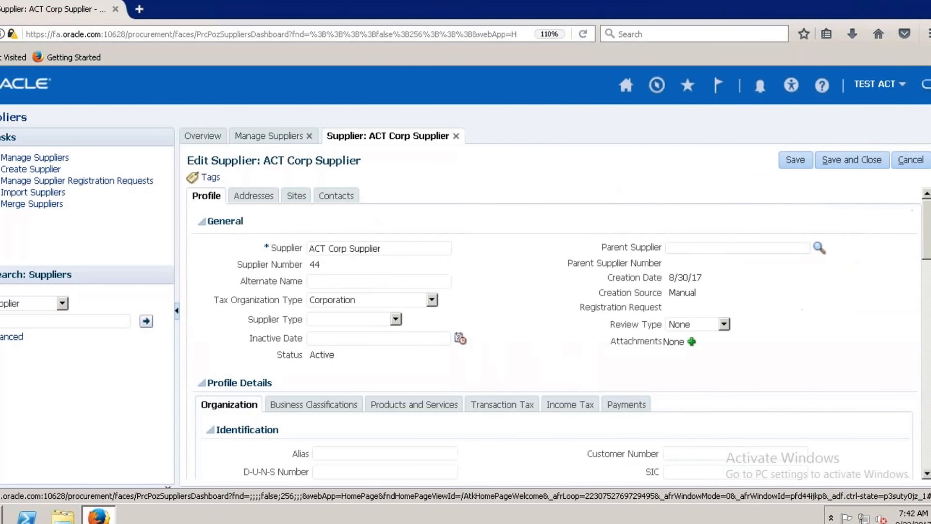
left_click(252, 197)
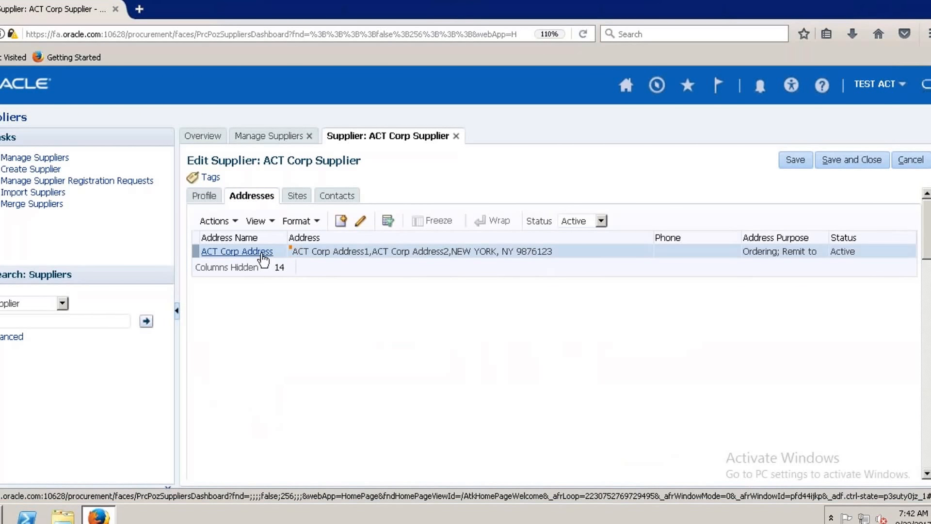
left_click(342, 221)
left_click(359, 221)
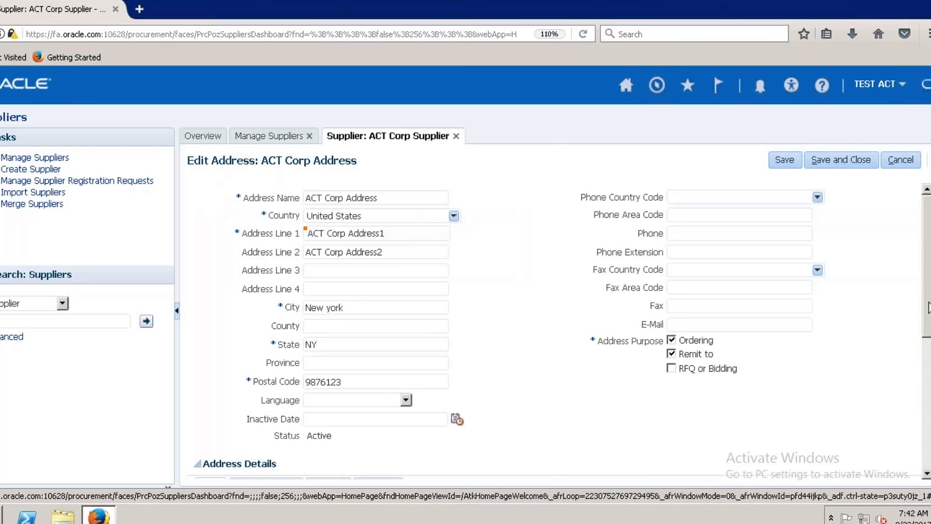
Examine the general transaction tax settings in the address details of ACT Corp Address.
scroll(928, 314, "down", 1)
scroll(412, 380, "down", 3)
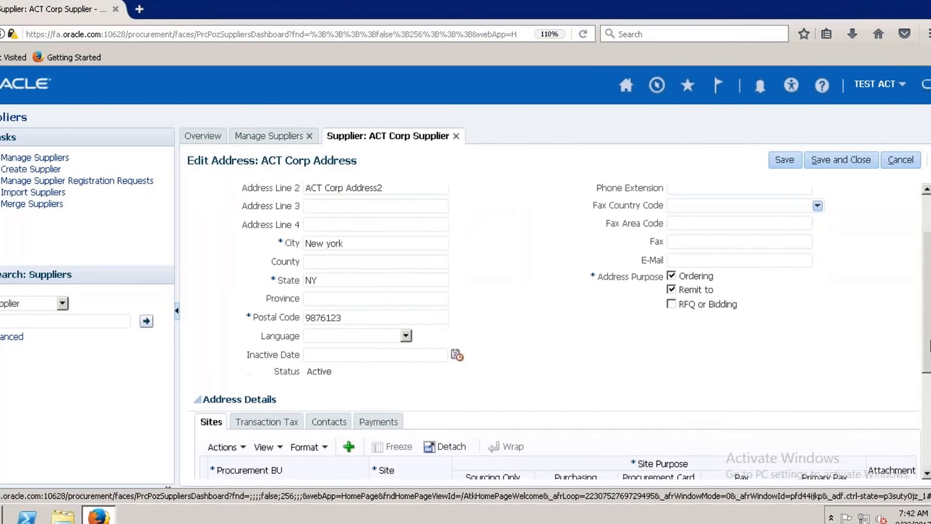
left_click(275, 415)
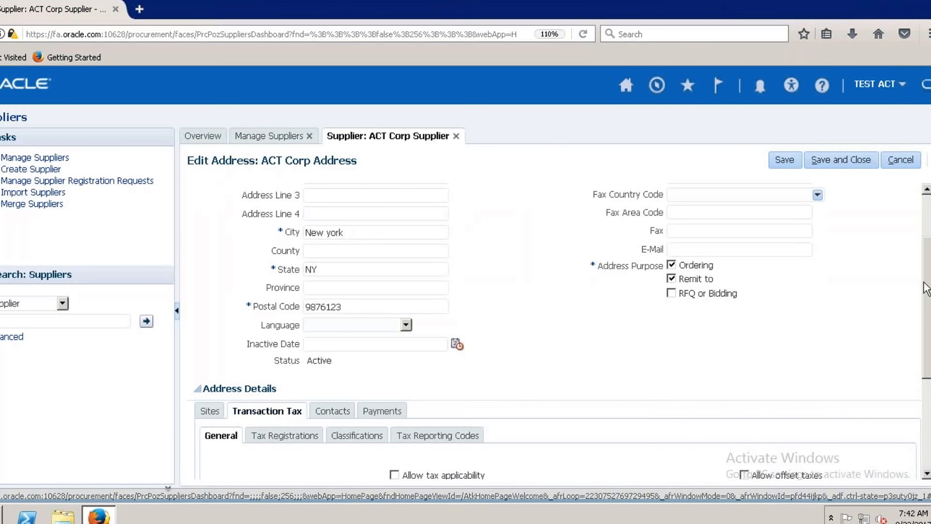
left_click_drag(925, 305, 926, 405)
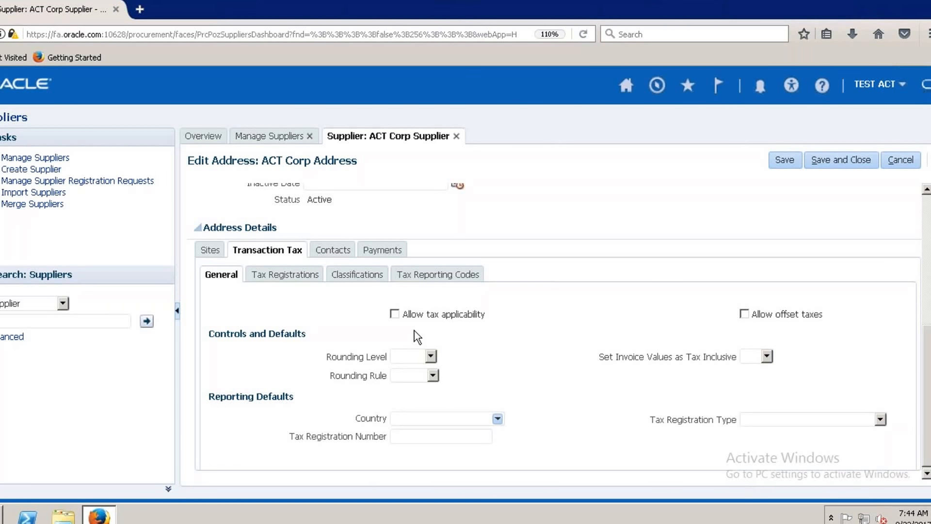
left_click(333, 250)
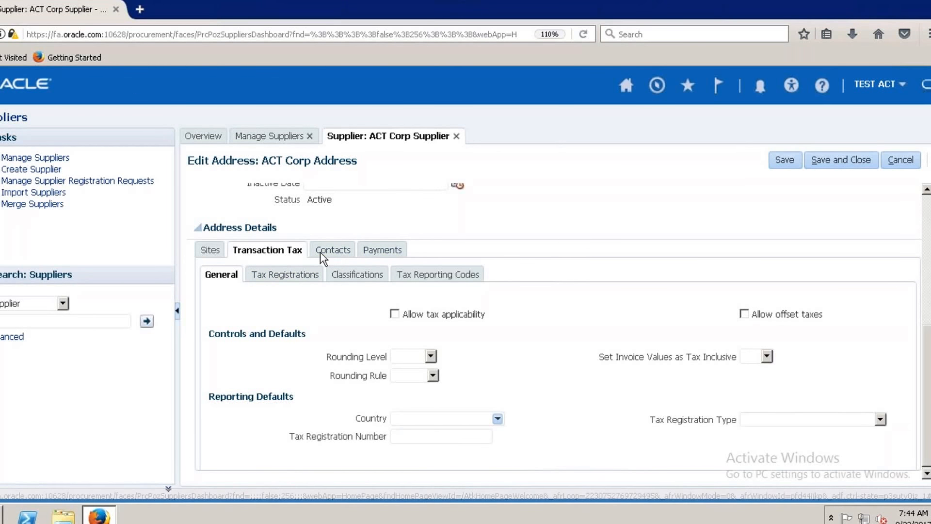
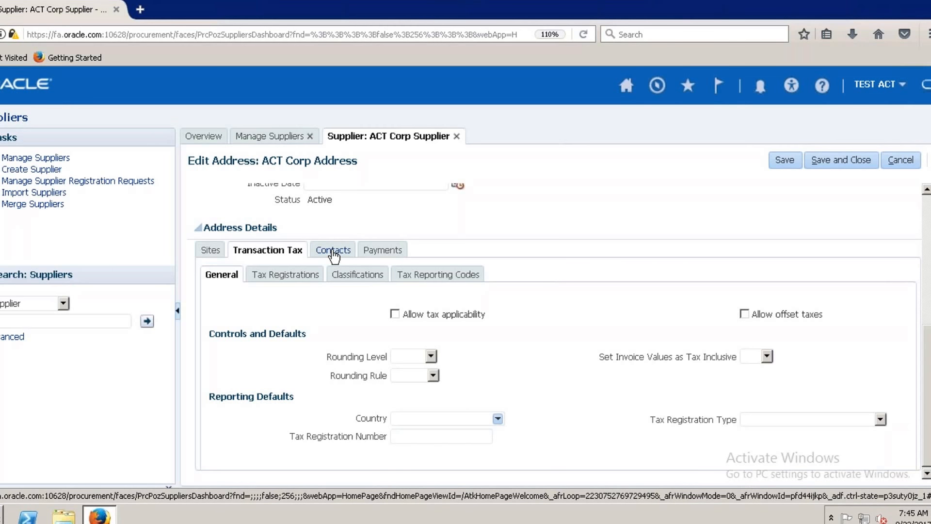
Allow tax applicability for ACT Corp Address, and set its rounding level to Line and its rounding rule to Nearest.
left_click(395, 314)
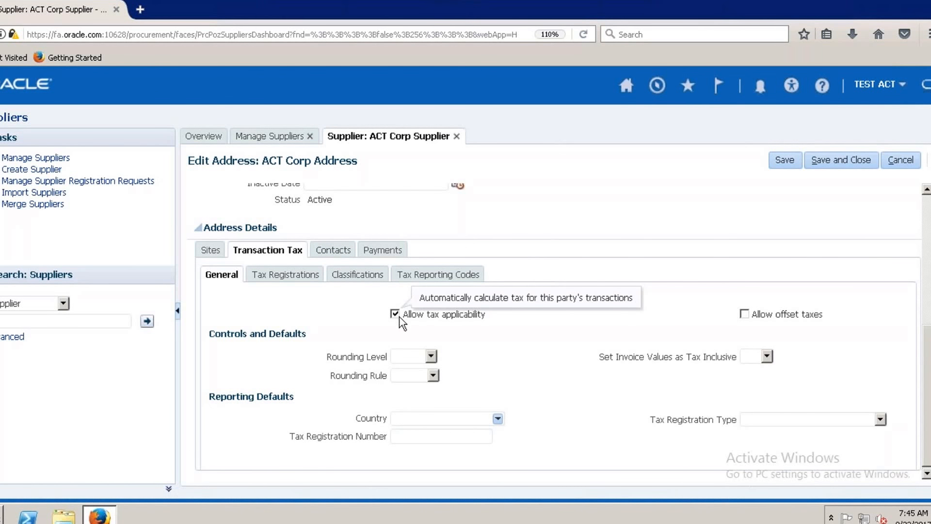
left_click(431, 356)
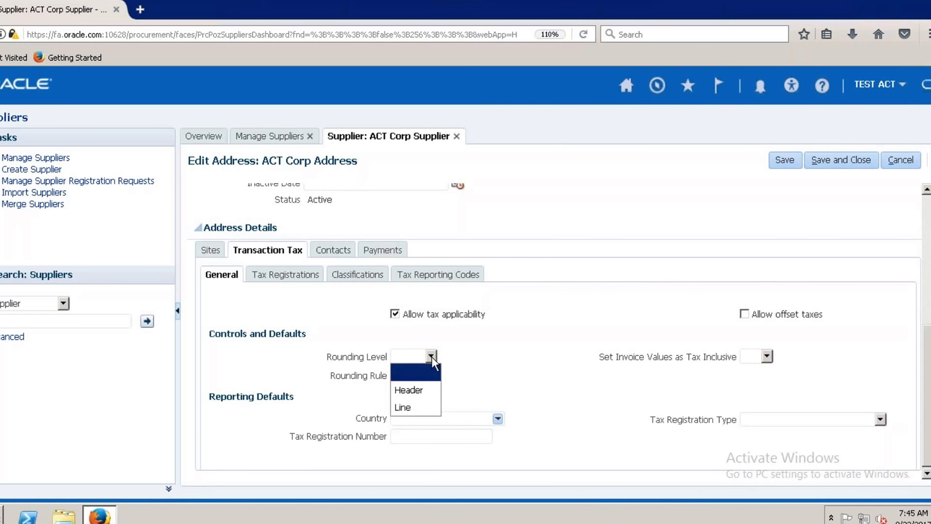
left_click(424, 410)
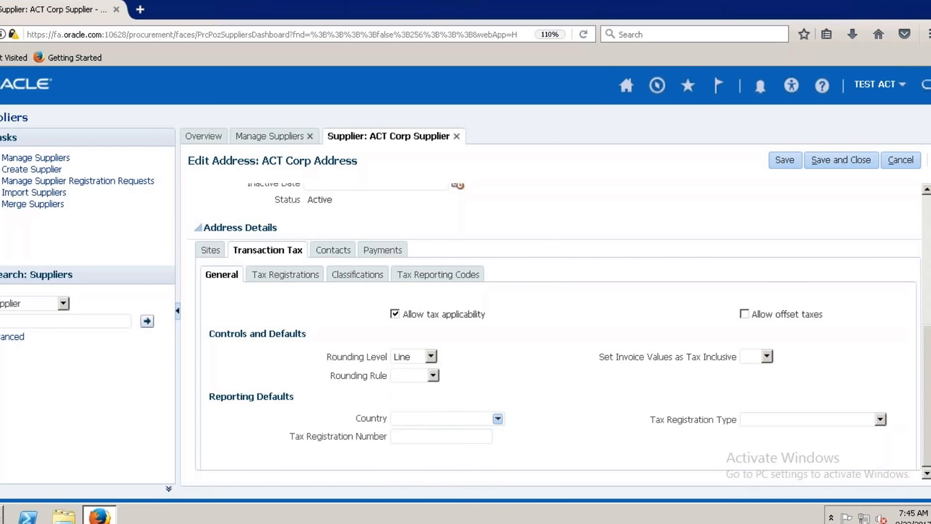
left_click(433, 374)
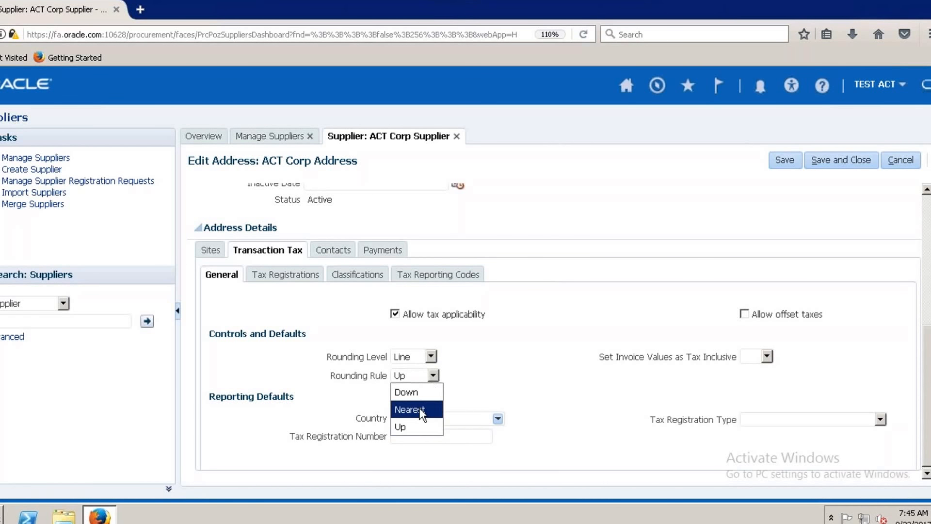
Add a tax registration with regime ACT US TAX REGIME, tax ACT NEW US VAT and jurisdiction ACT NEW JURDICTION, and save and close the address.
left_click(286, 274)
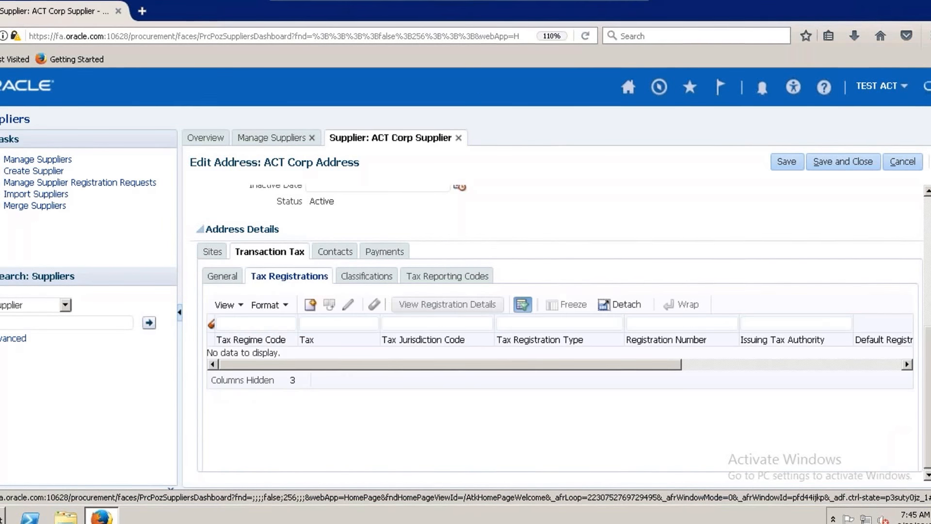
left_click(314, 307)
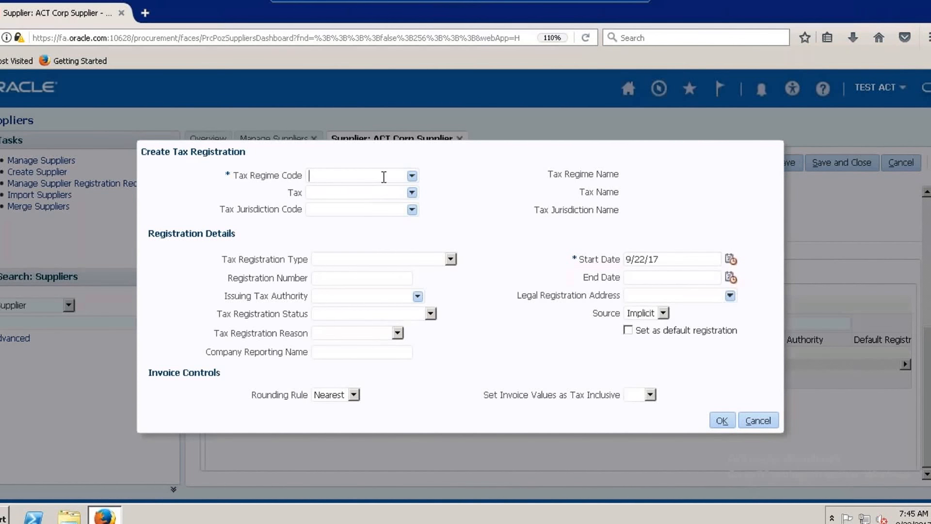
left_click(412, 176)
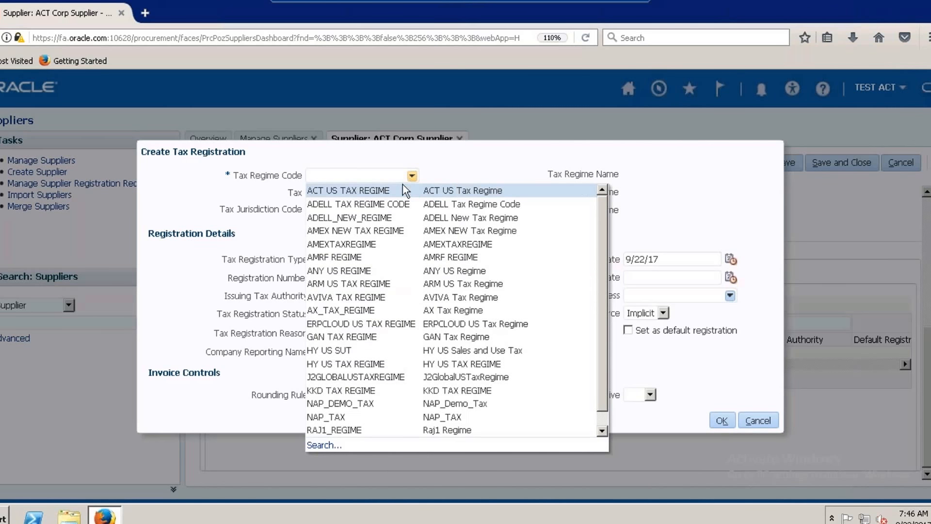
left_click(403, 190)
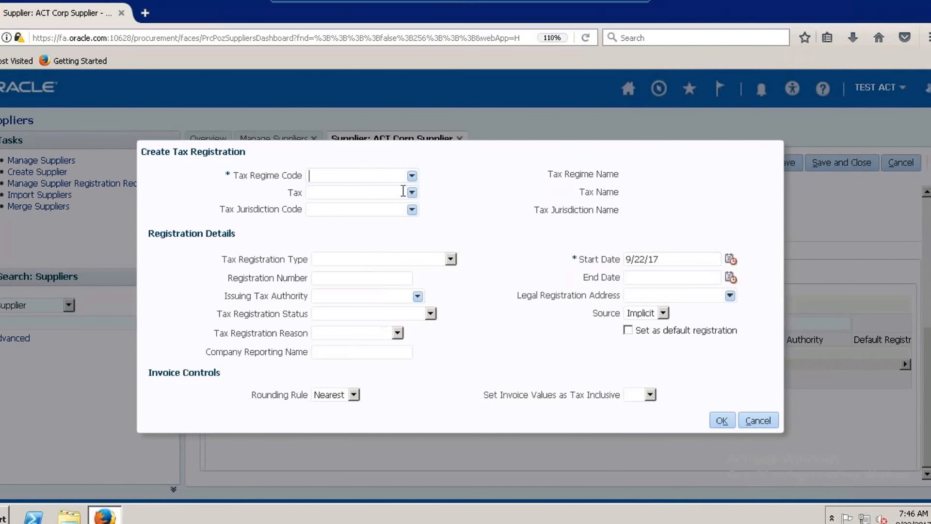
left_click(412, 193)
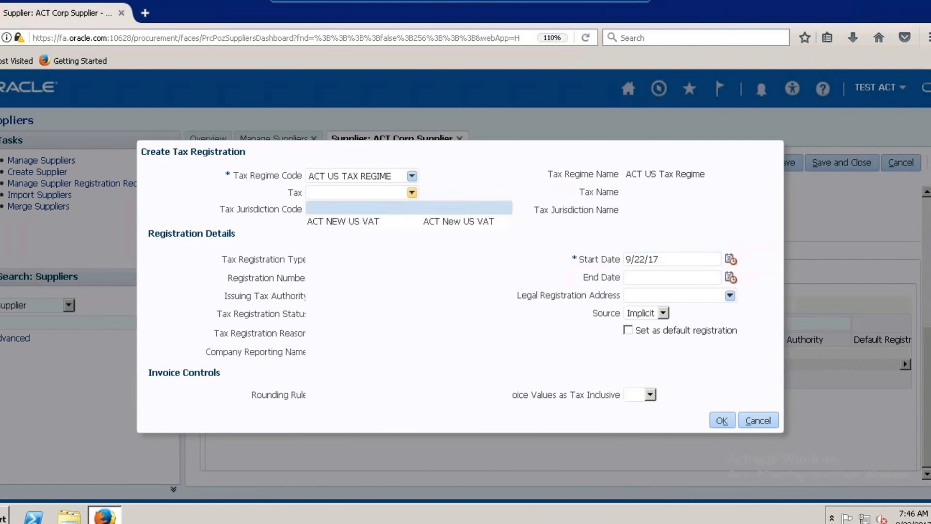
left_click(388, 219)
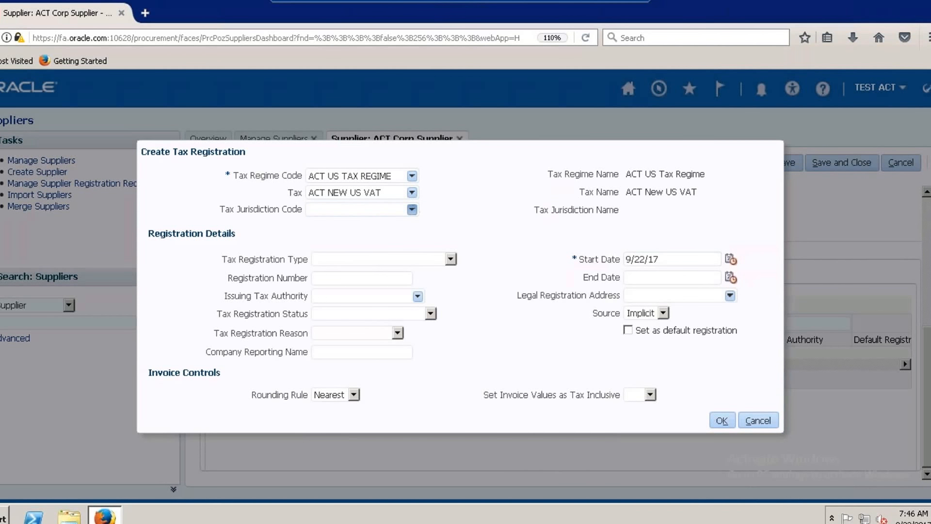
left_click(411, 209)
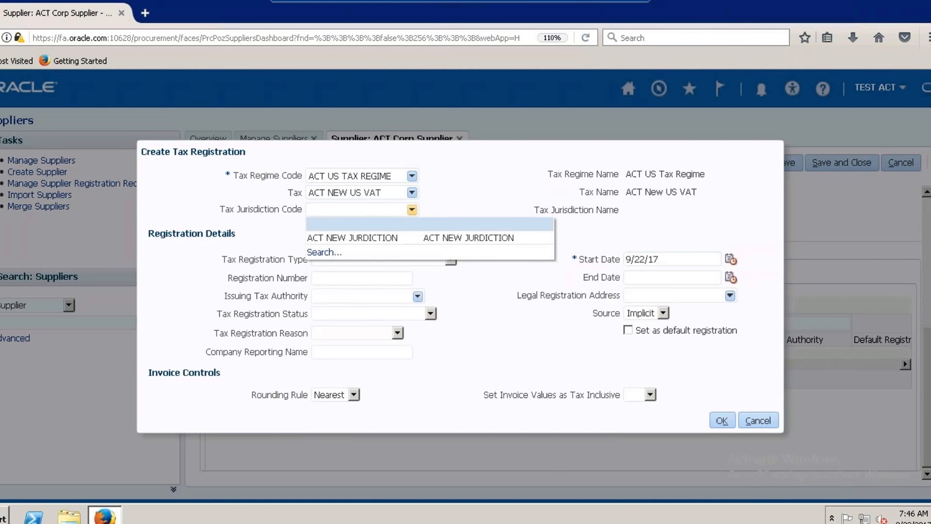
left_click(390, 238)
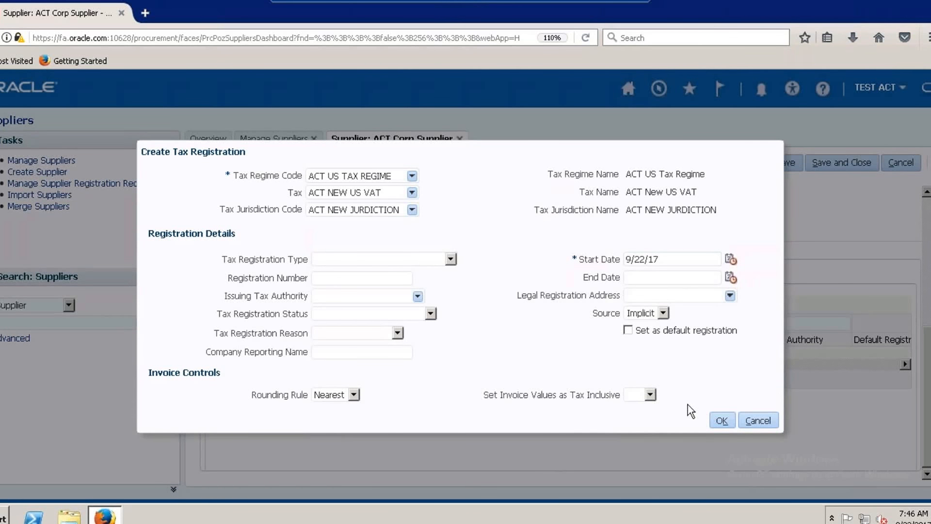
left_click(722, 419)
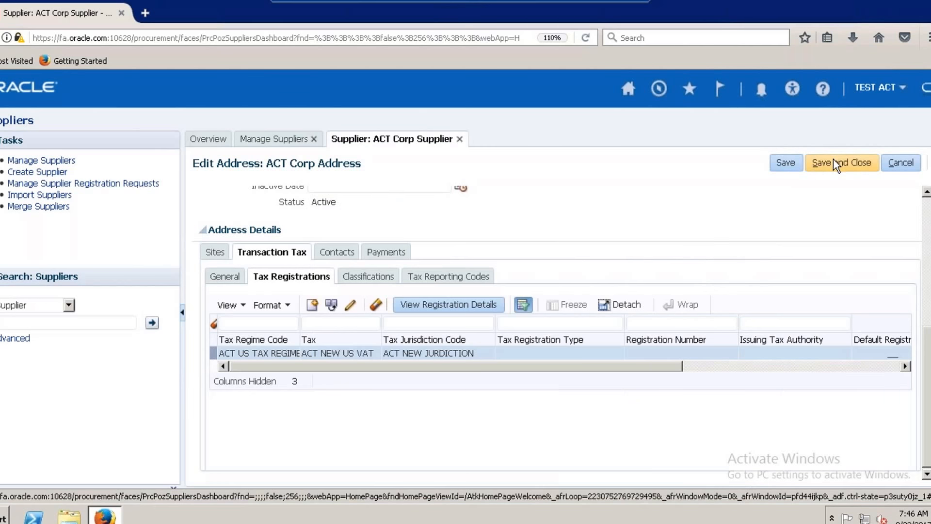
left_click(832, 160)
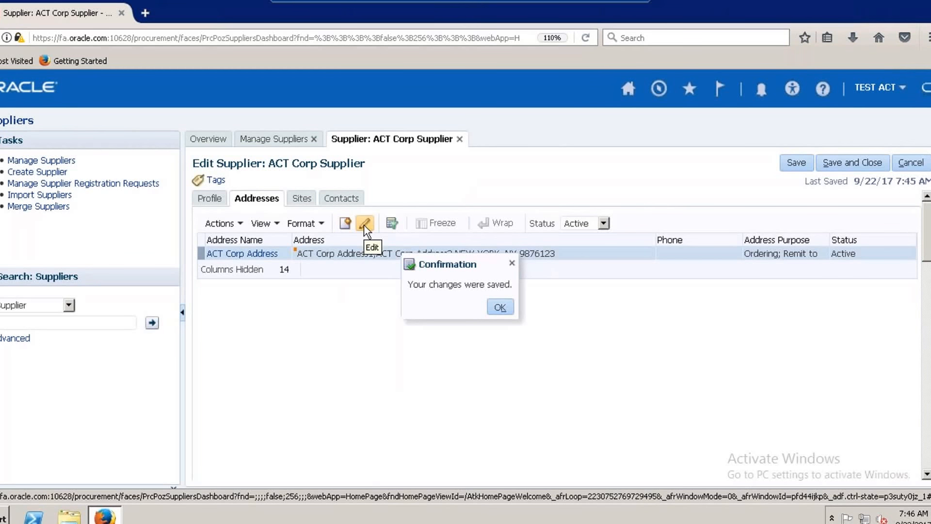
Reopen ACT Corp Address to check its assigned sites, and save and close both the address and the supplier record.
left_click(364, 225)
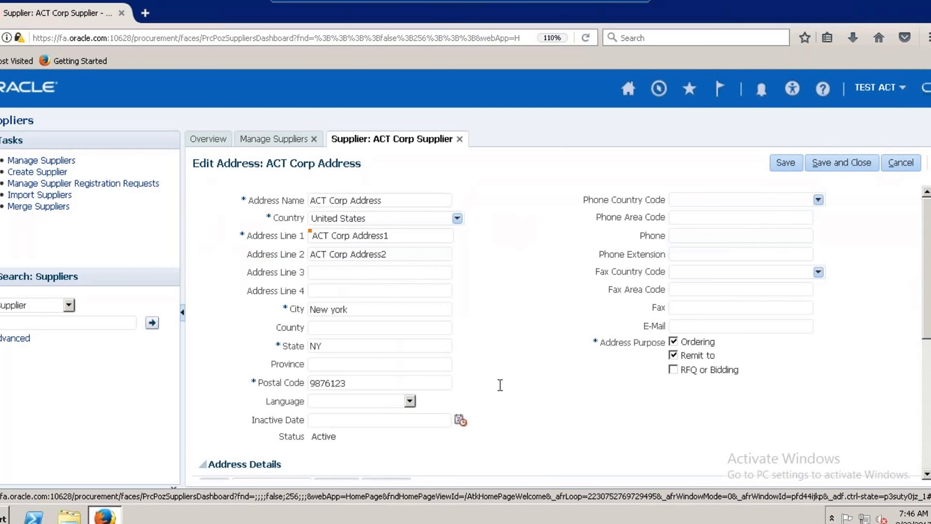
scroll(559, 399, "down", 3)
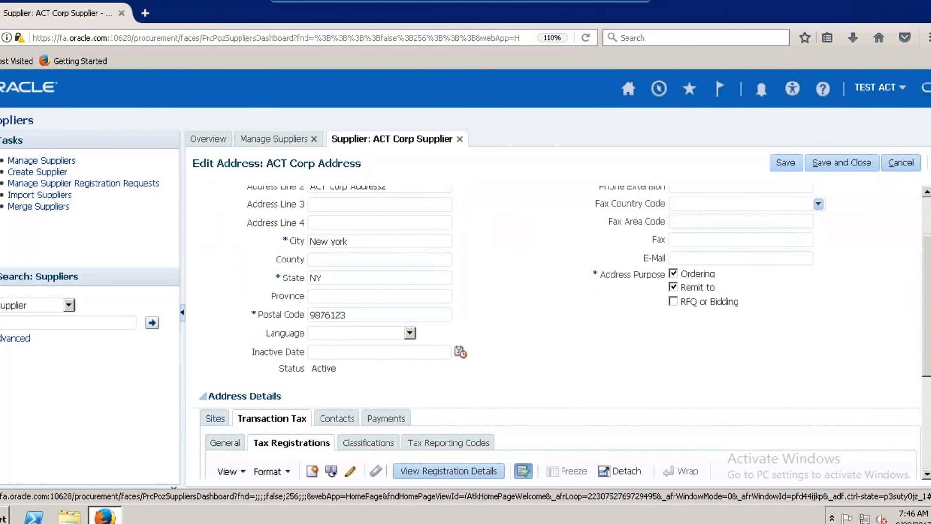
left_click(215, 418)
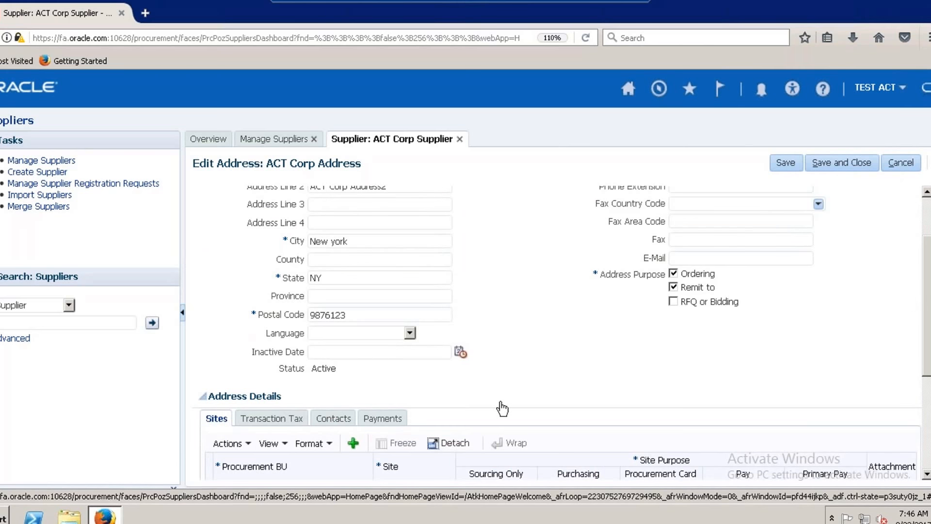
scroll(704, 383, "down", 2)
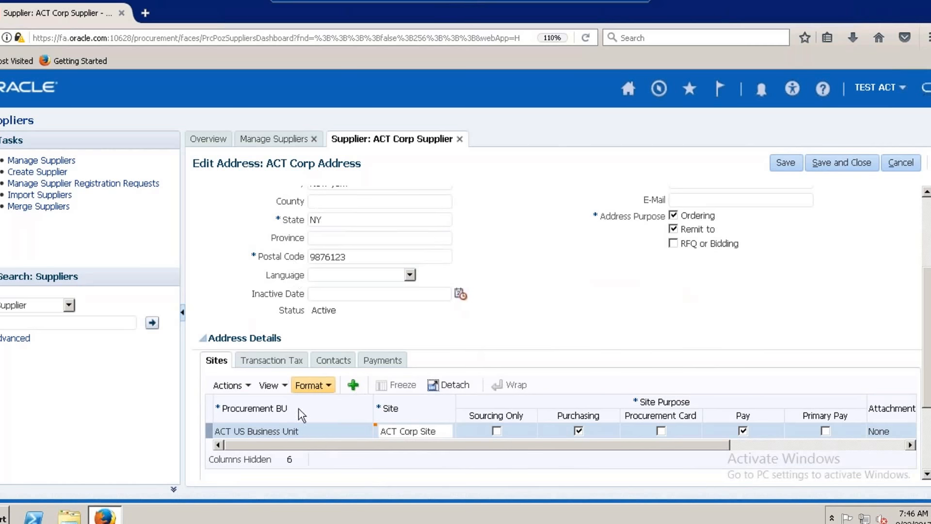
left_click(846, 169)
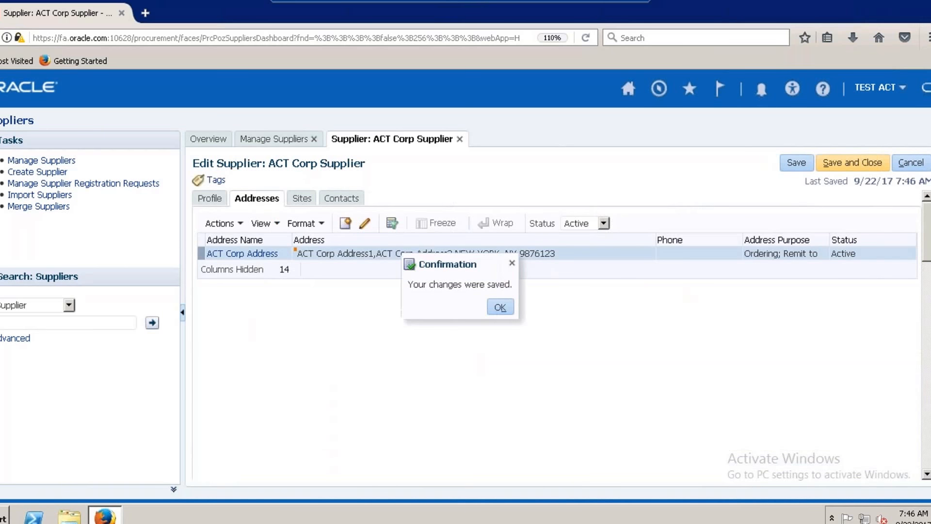
left_click(500, 307)
left_click(852, 161)
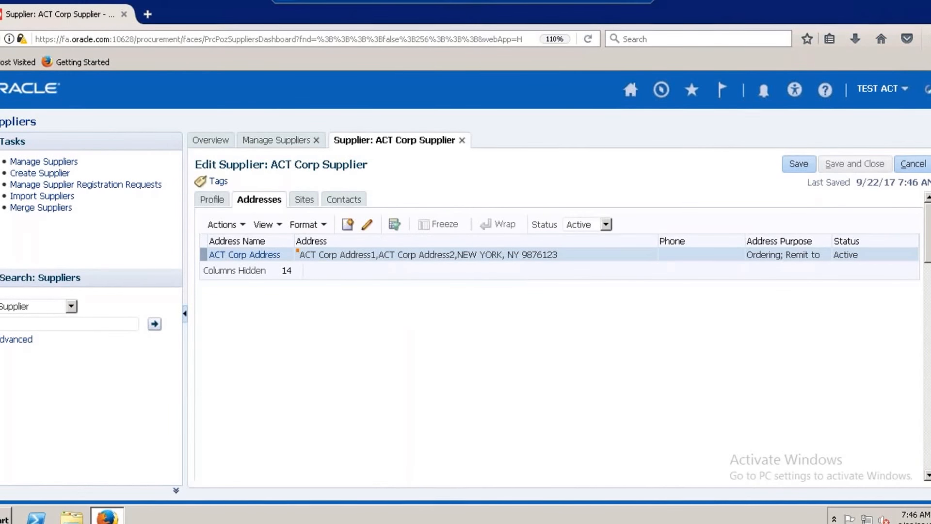
Consult the Oracle Fusion Tax Configuration checklist in the Excel workbook, and finish the supplier search in Oracle Fusion.
left_click(610, 2)
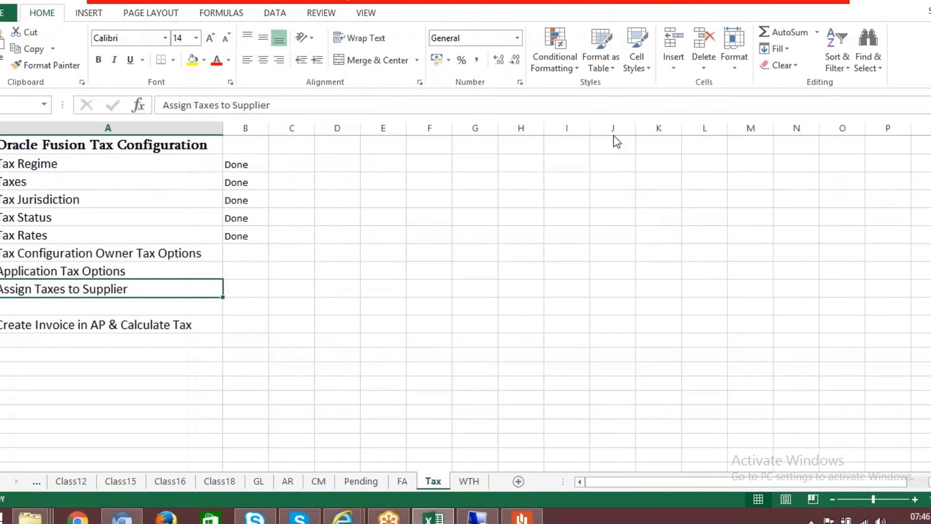
left_click(395, 519)
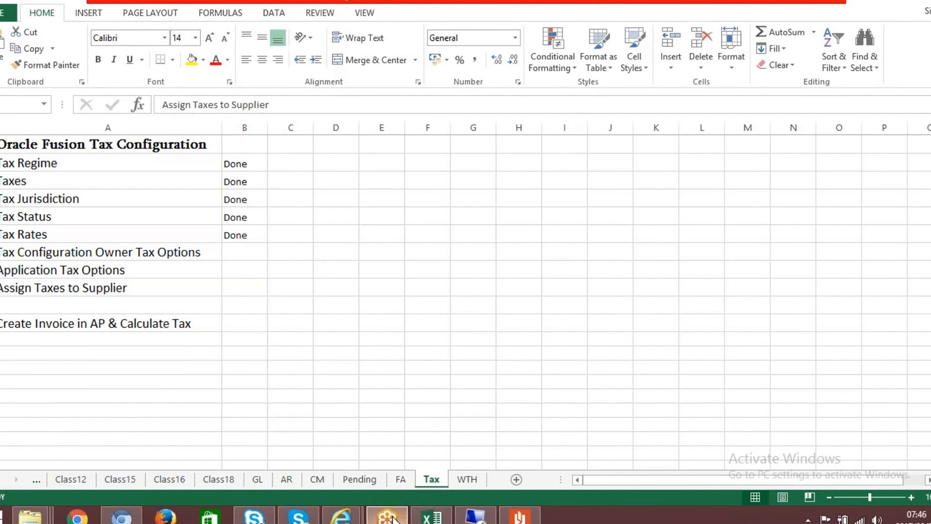
left_click(476, 518)
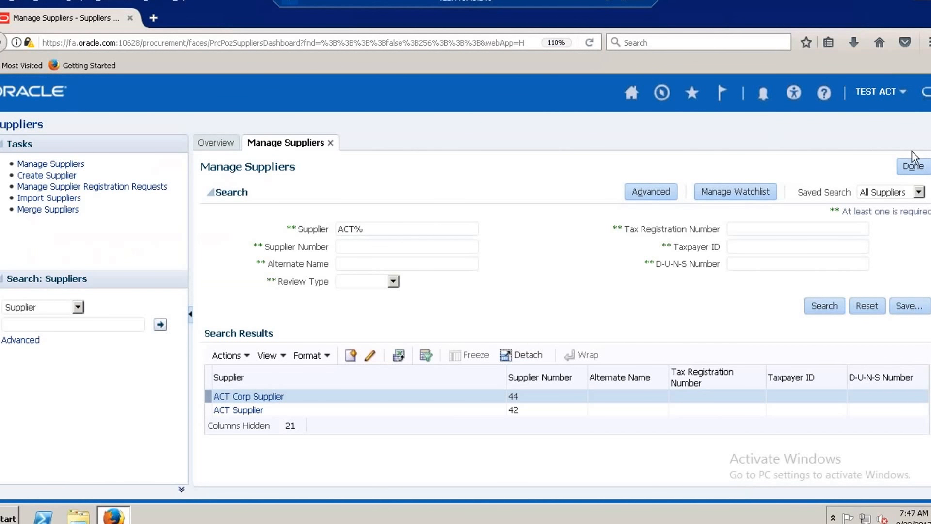
left_click(913, 166)
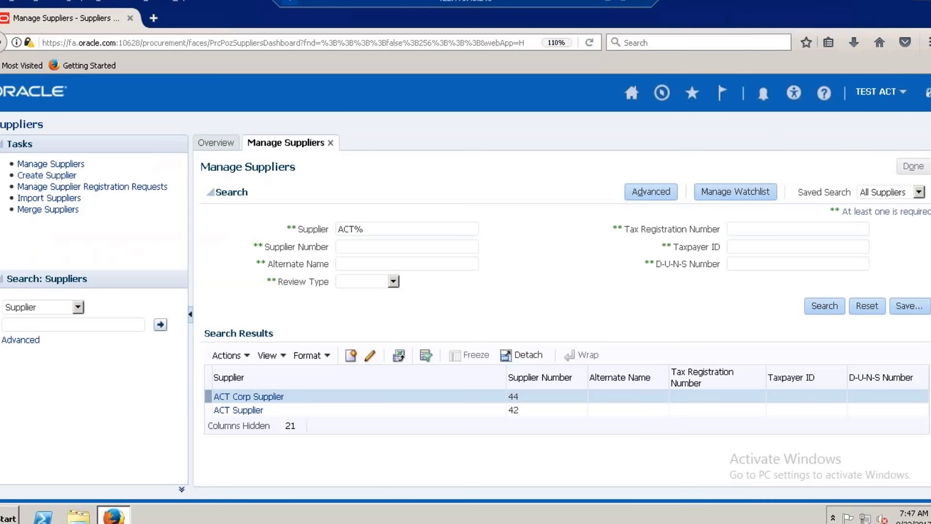
left_click(609, 2)
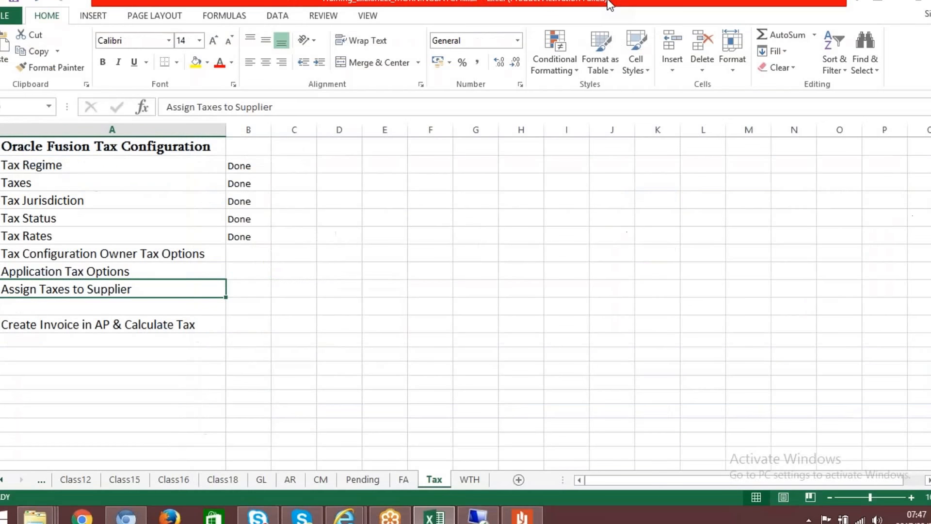
left_click(391, 517)
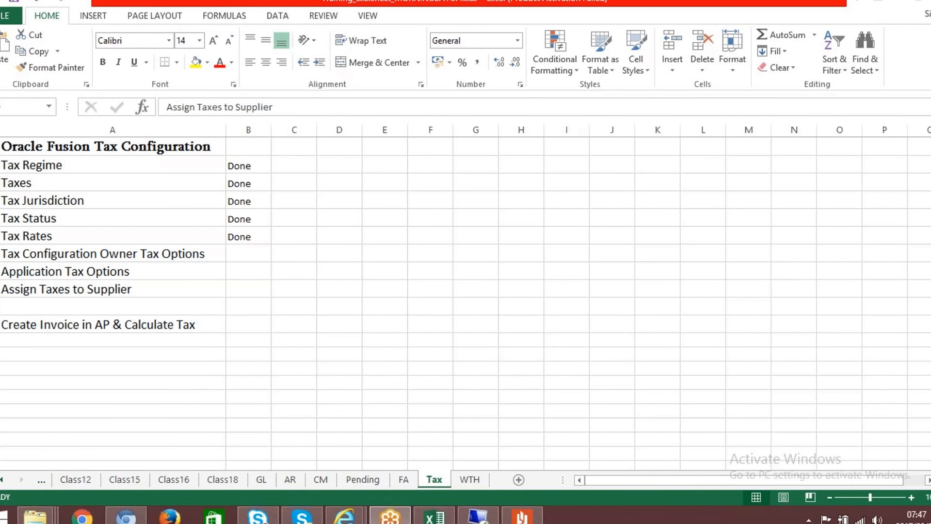
left_click(478, 517)
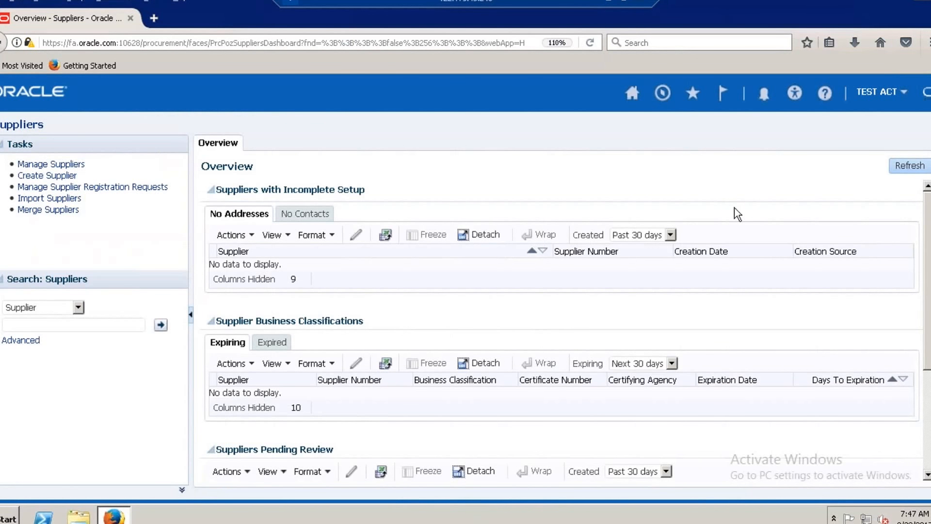
Go to the Payables Invoices work area and start creating a new invoice.
left_click(662, 93)
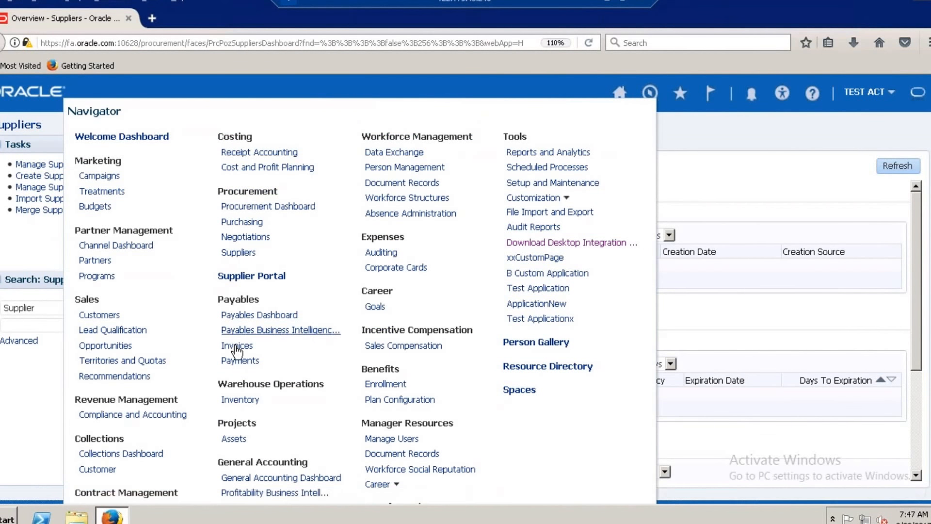
left_click(237, 346)
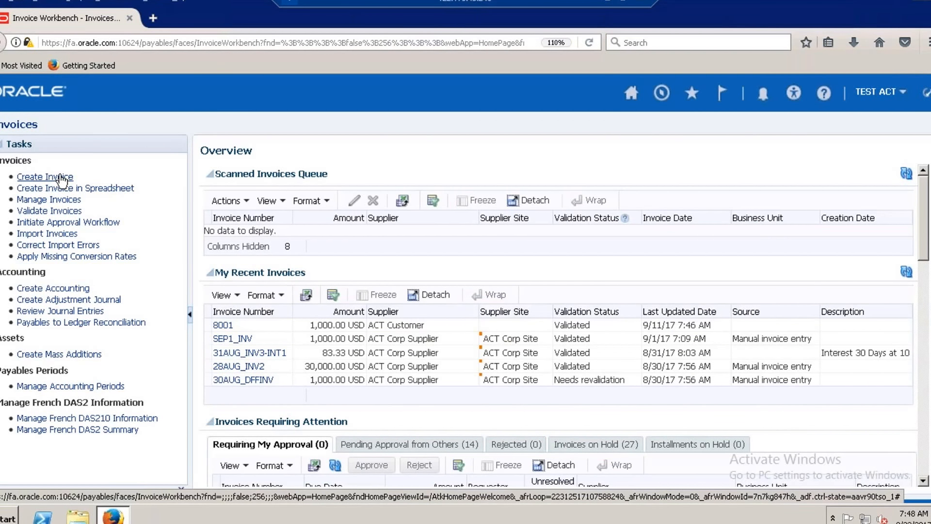
left_click(61, 179)
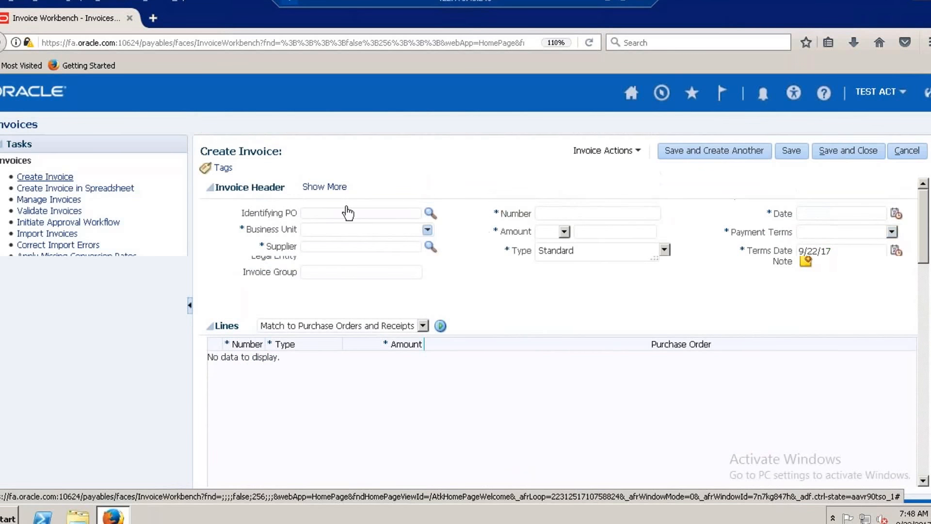
left_click(346, 228)
type("CAT")
key("Tab")
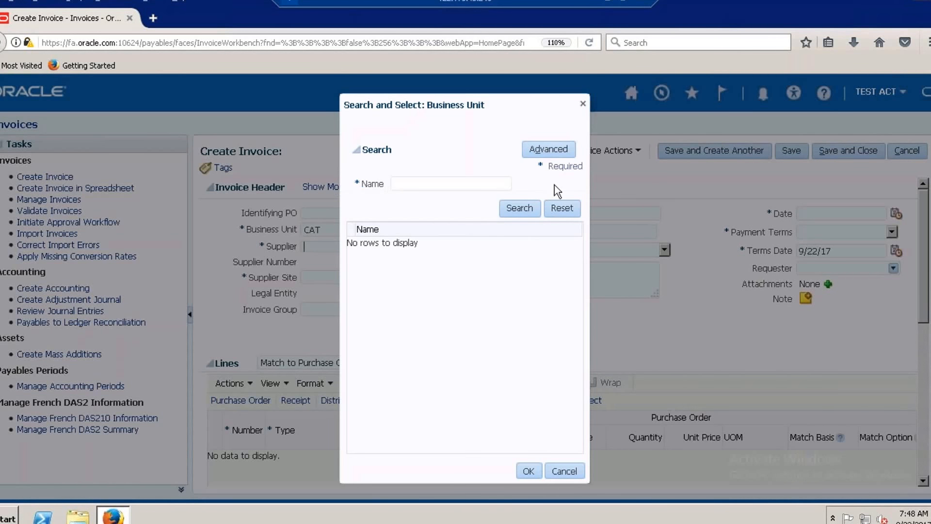
left_click(584, 106)
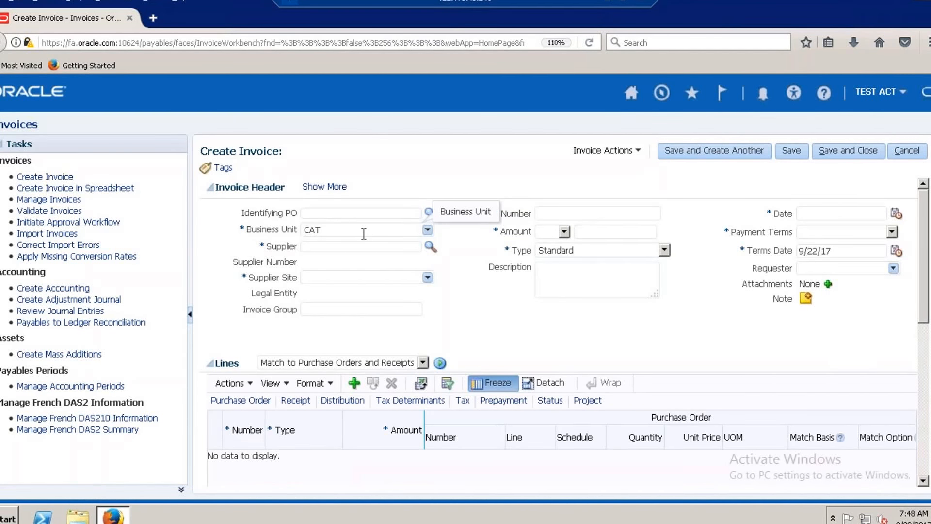
key("BackSpace")
key("BackSpace")
key("BackSpace")
Set the invoice's business unit to ACT US Business Unit and its supplier to ACT Corp Supplier.
type("ACT")
key("Tab")
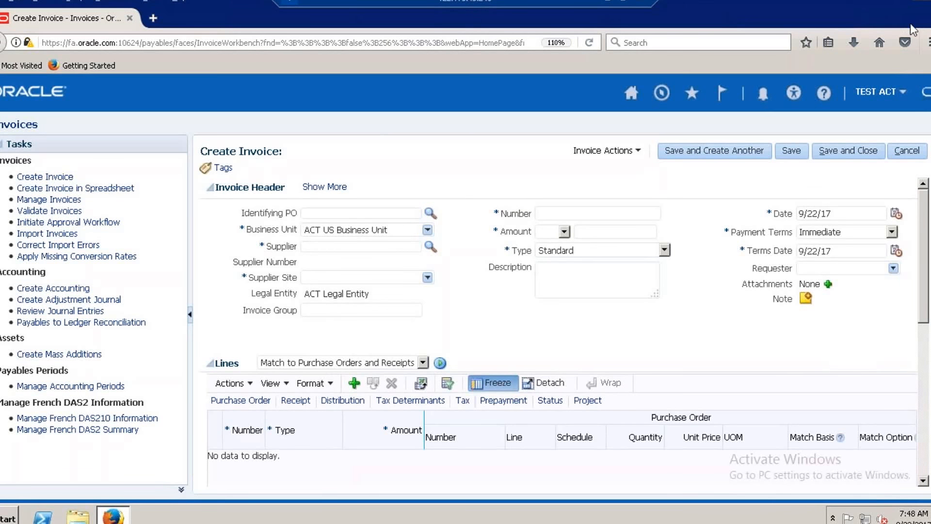
type("ACT Cor")
key("Tab")
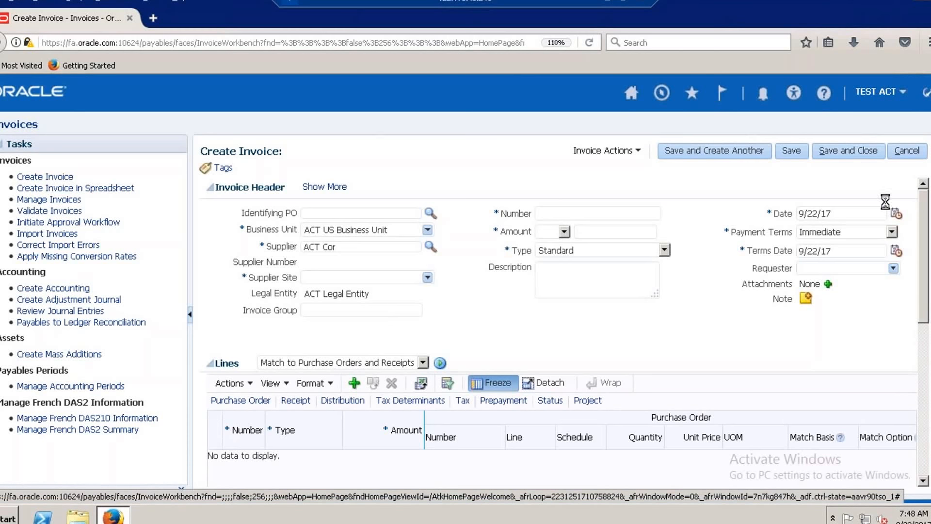
left_click(580, 218)
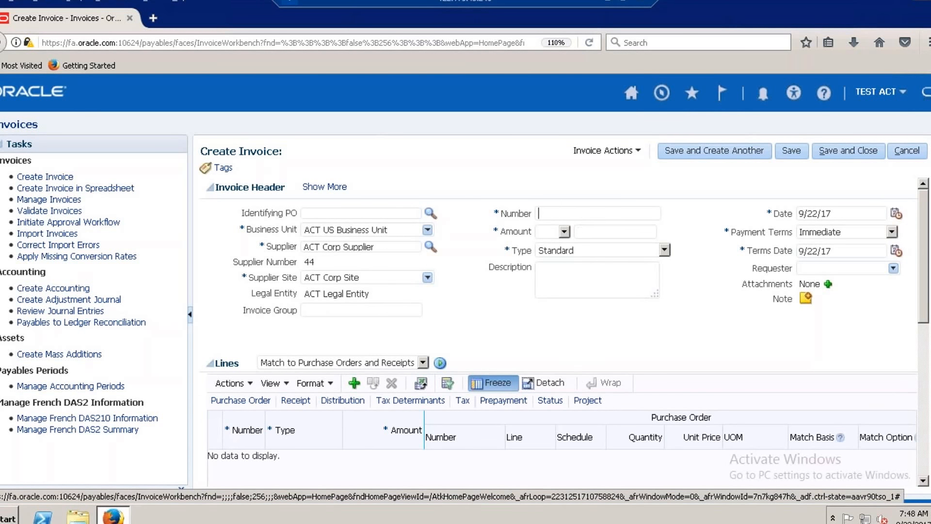
Set the invoice number to SEP22_INV1 and its amount to 10,000 in USD.
type("SEP22")
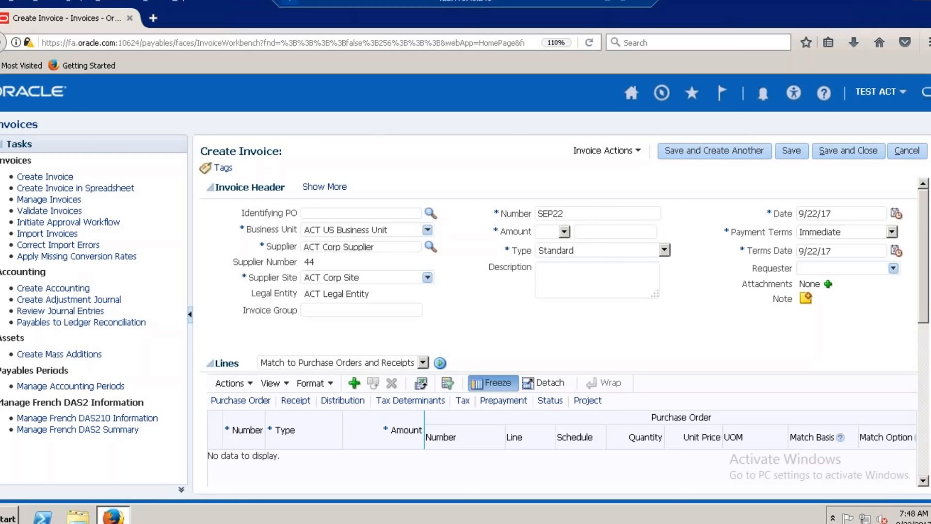
type("_INV1")
left_click(565, 232)
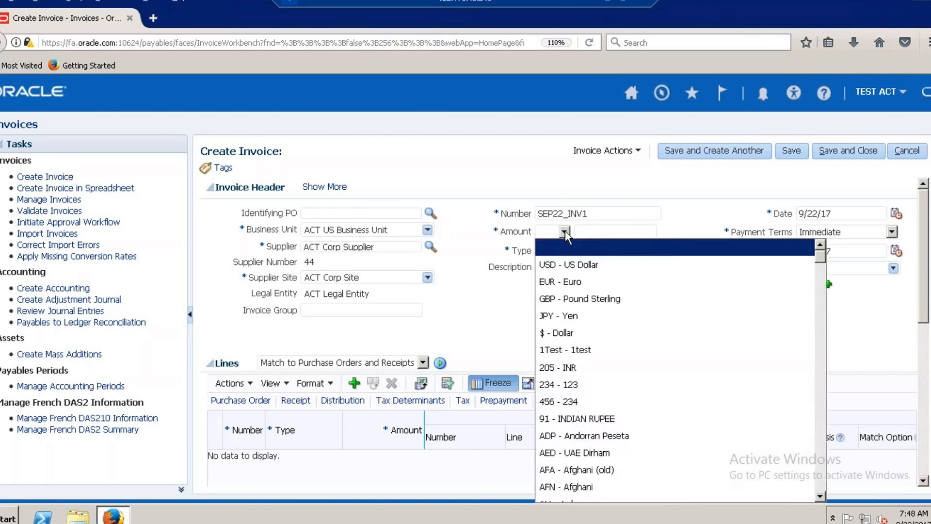
left_click(563, 264)
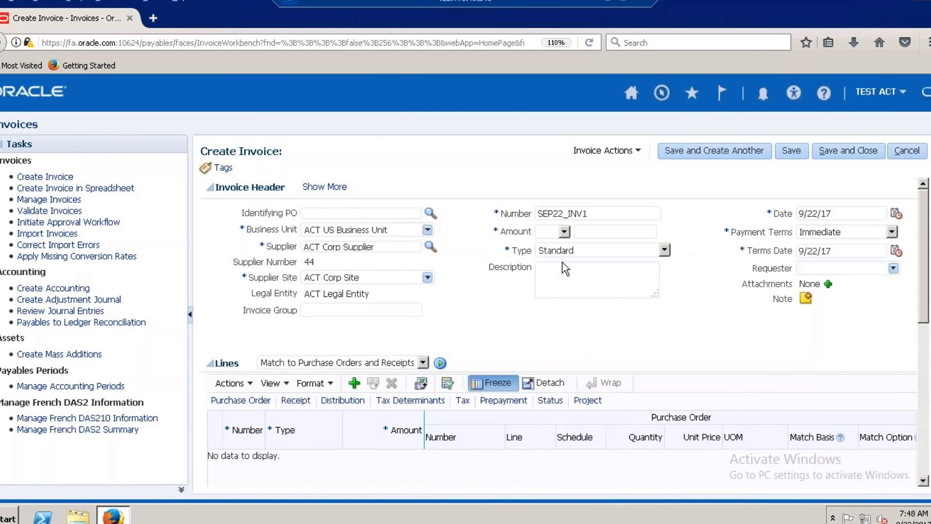
left_click(617, 234)
type("10000")
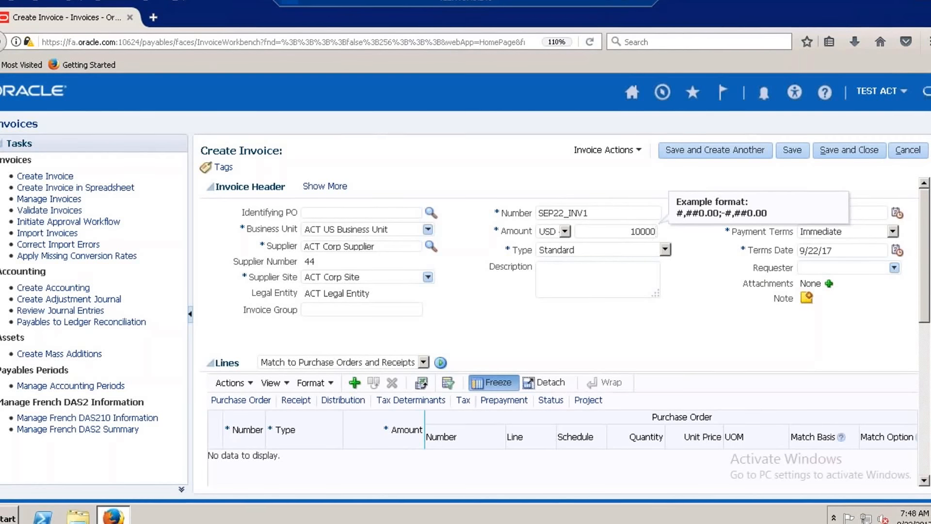
key("Tab")
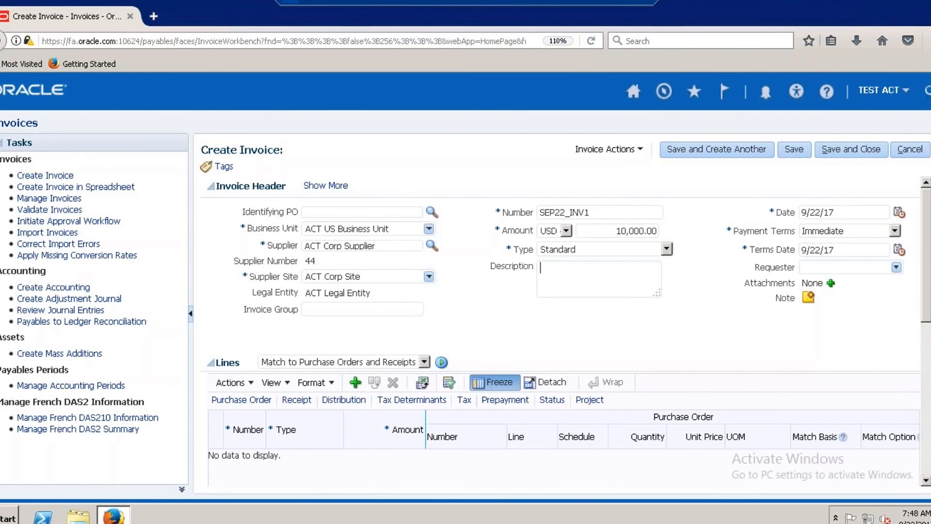
Add an Item line of 10,000 to the invoice and assign ACT Distribution Set as its distribution set.
scroll(473, 426, "down", 1)
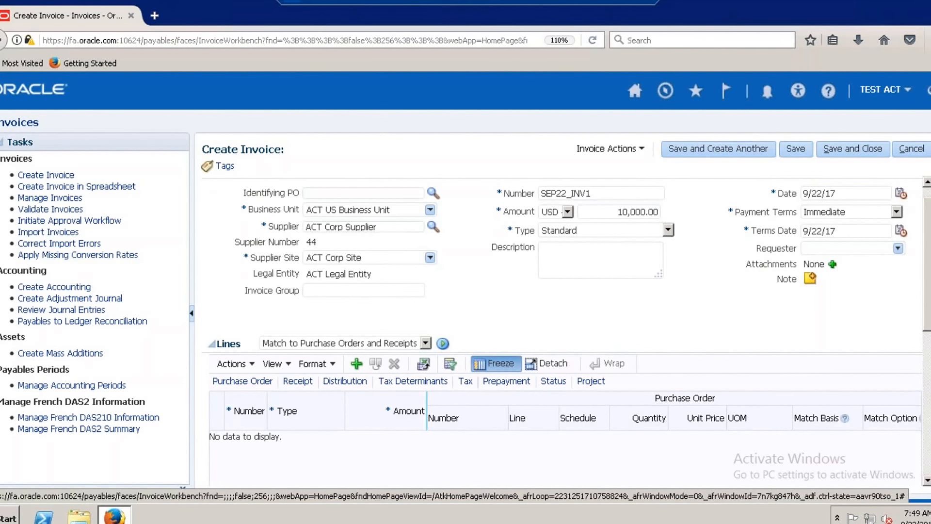
left_click(357, 364)
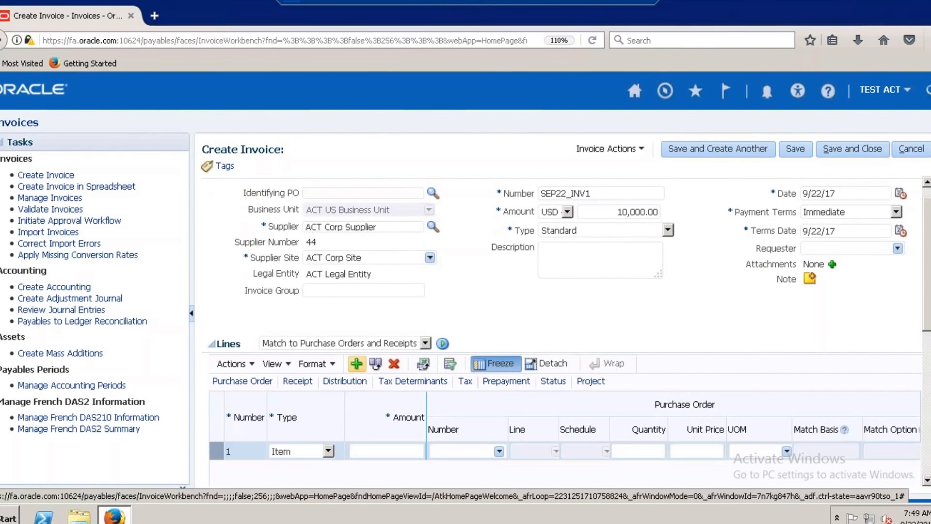
left_click(393, 451)
type("1000")
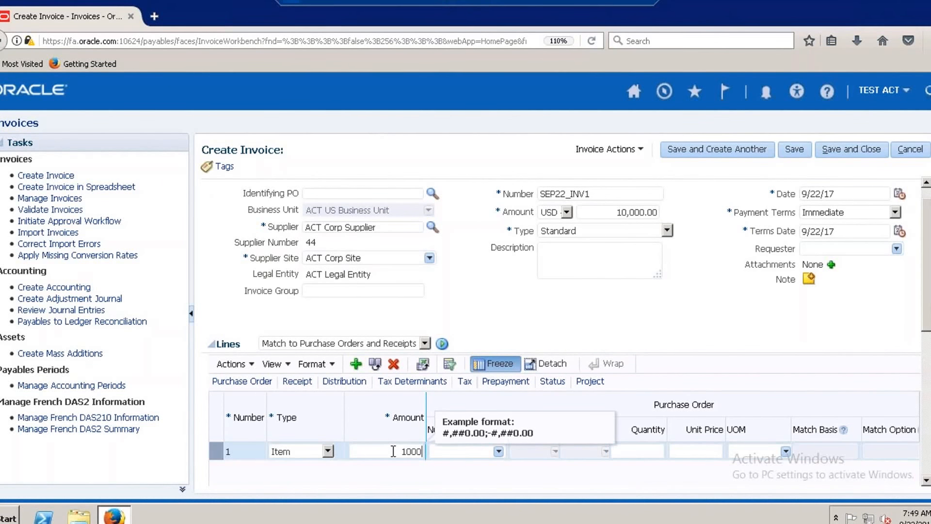
left_click(440, 330)
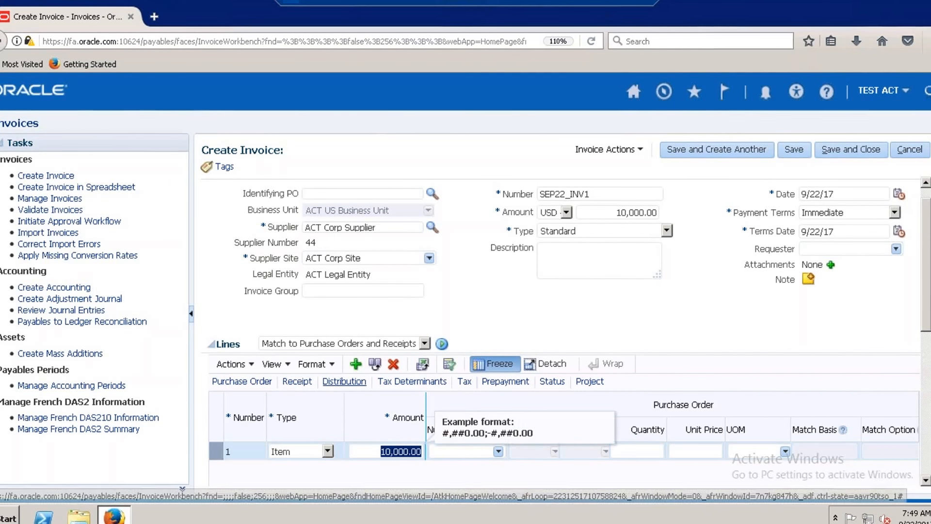
left_click(338, 381)
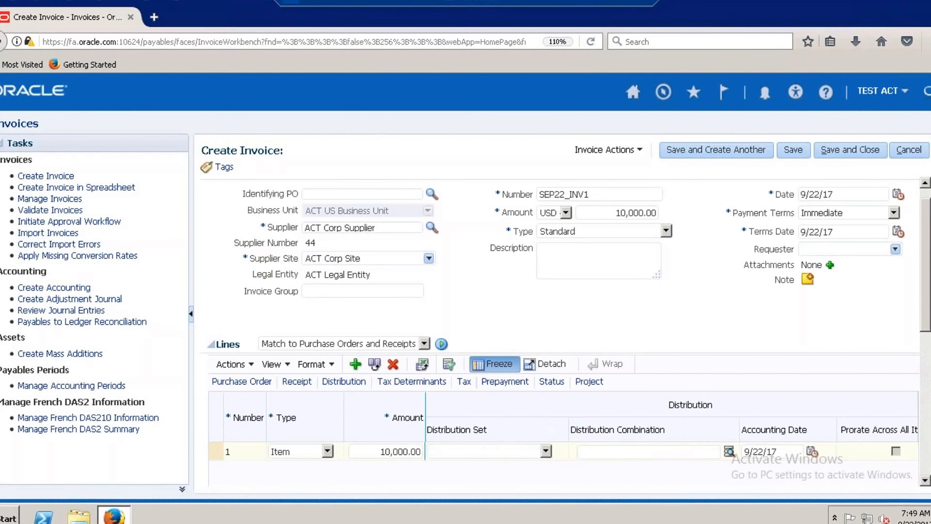
left_click(546, 451)
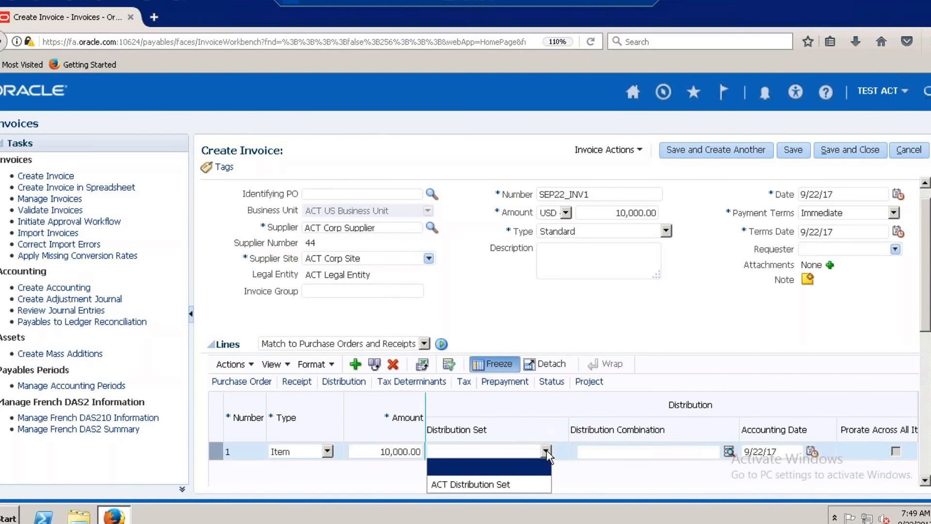
left_click(502, 484)
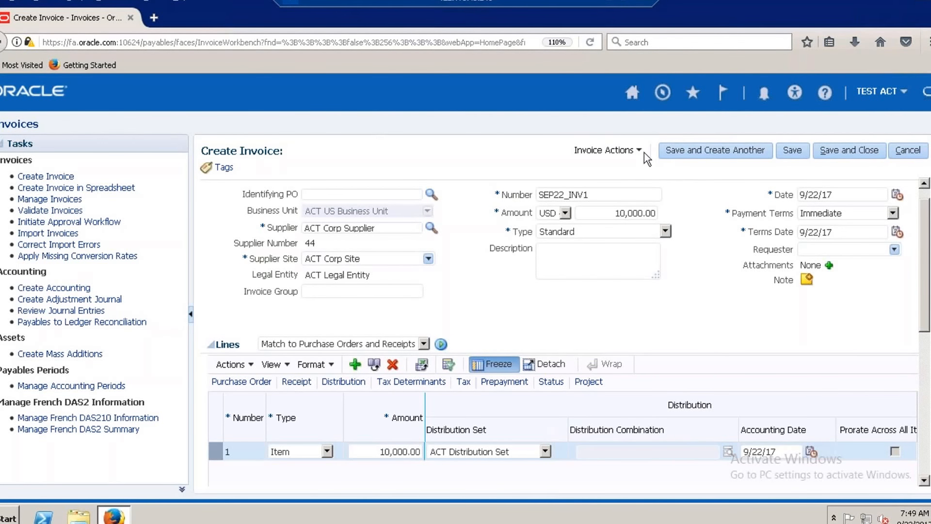
Validate invoice SEP22_INV1 and calculate its tax.
left_click(627, 151)
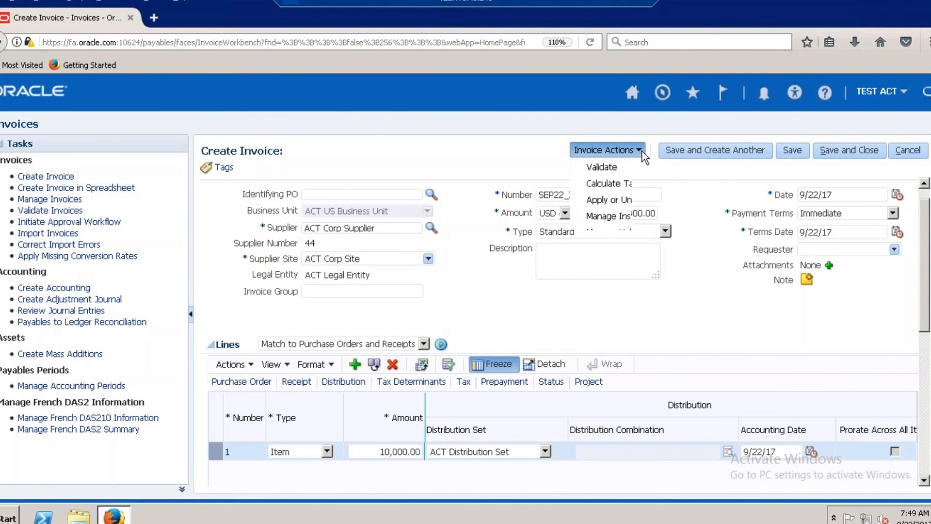
left_click(601, 167)
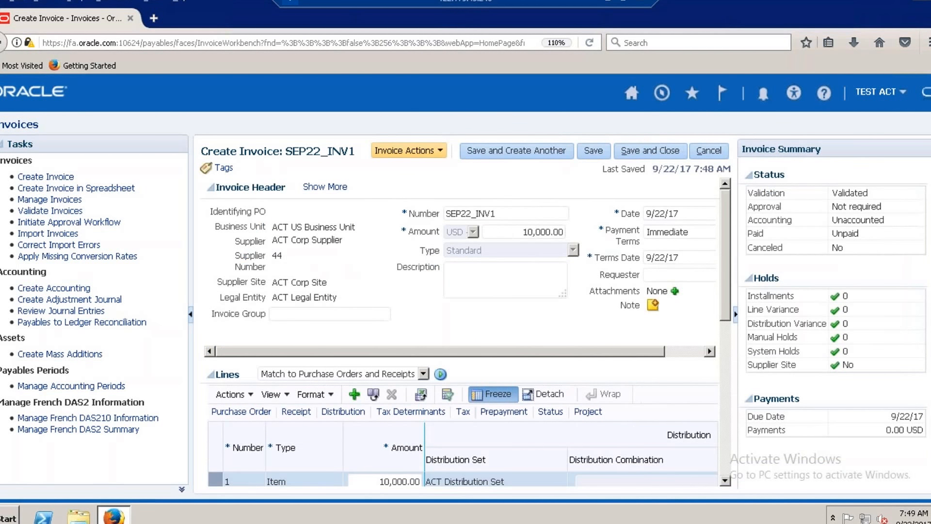
left_click(440, 152)
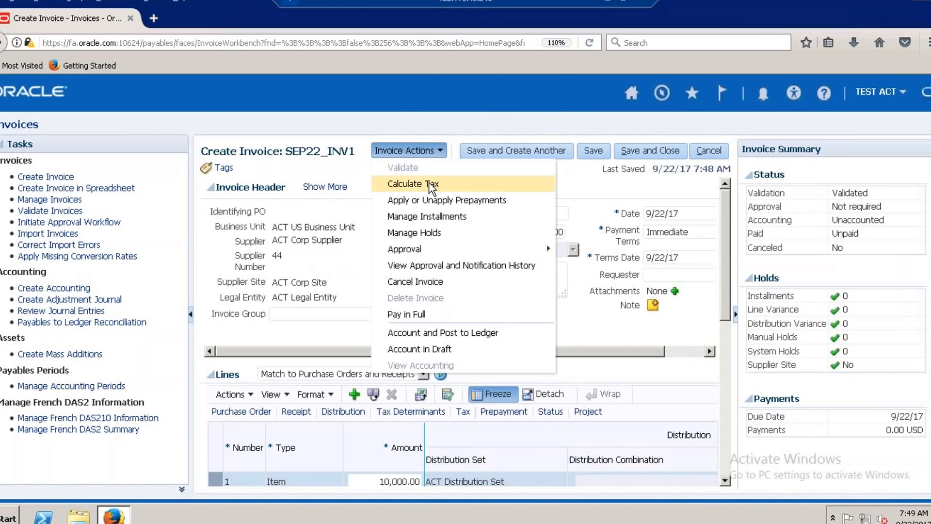
left_click(430, 184)
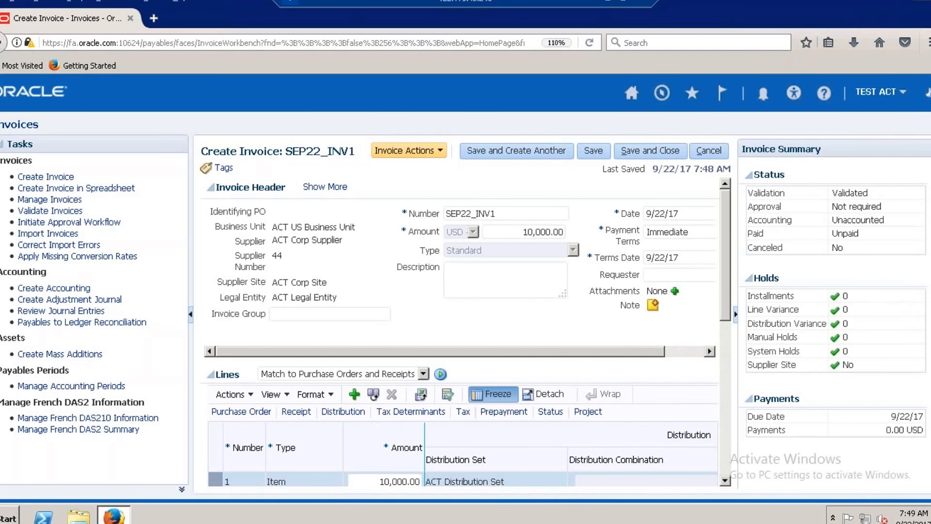
Check the invoice lines for tax, rerun the tax calculation, and save and close the invoice.
left_click(725, 481)
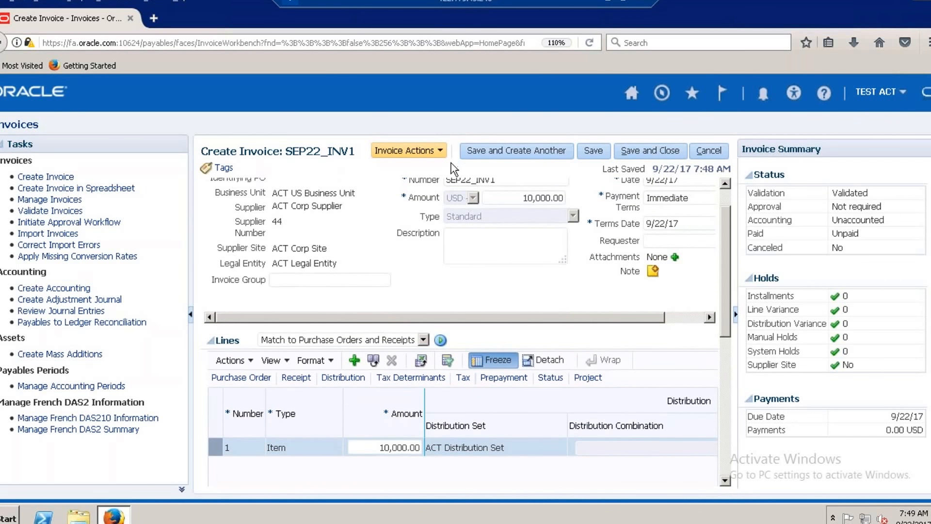
left_click(440, 151)
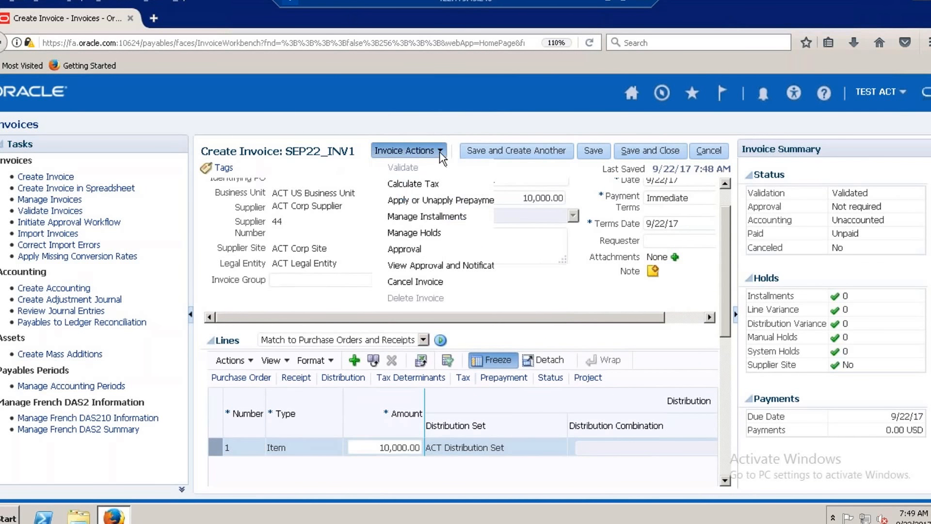
left_click(431, 183)
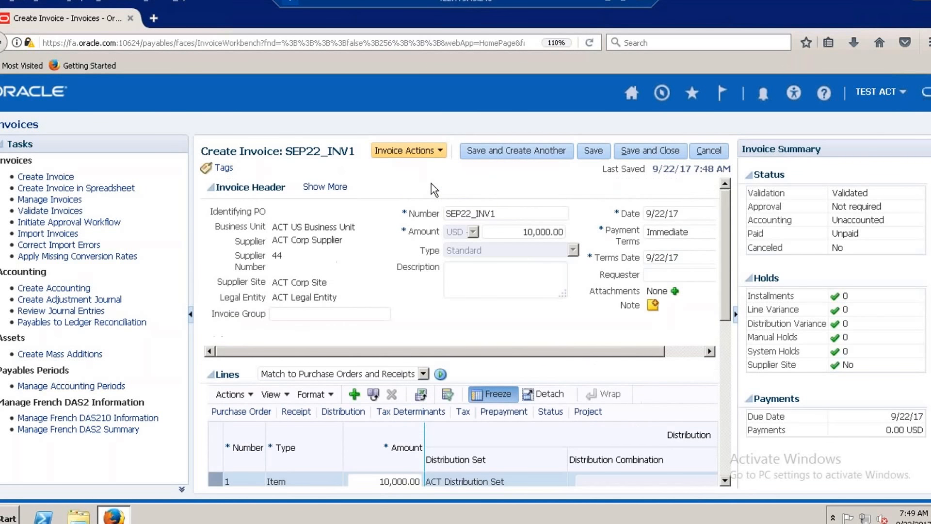
left_click_drag(723, 310, 726, 256)
left_click(439, 152)
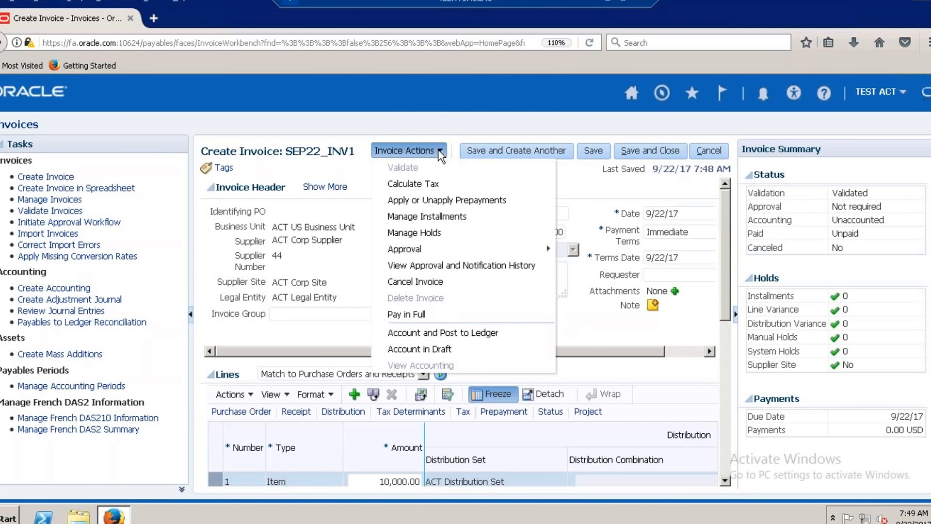
left_click(605, 315)
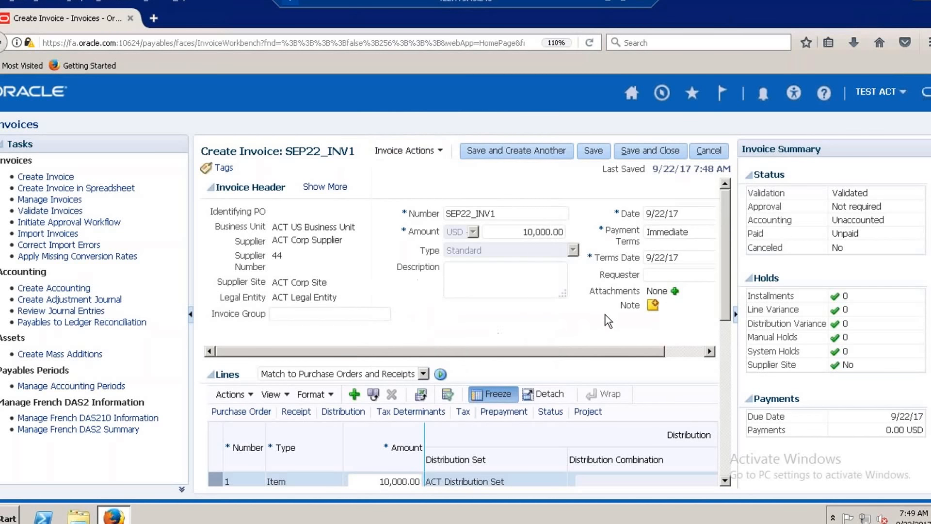
left_click_drag(723, 302, 728, 321)
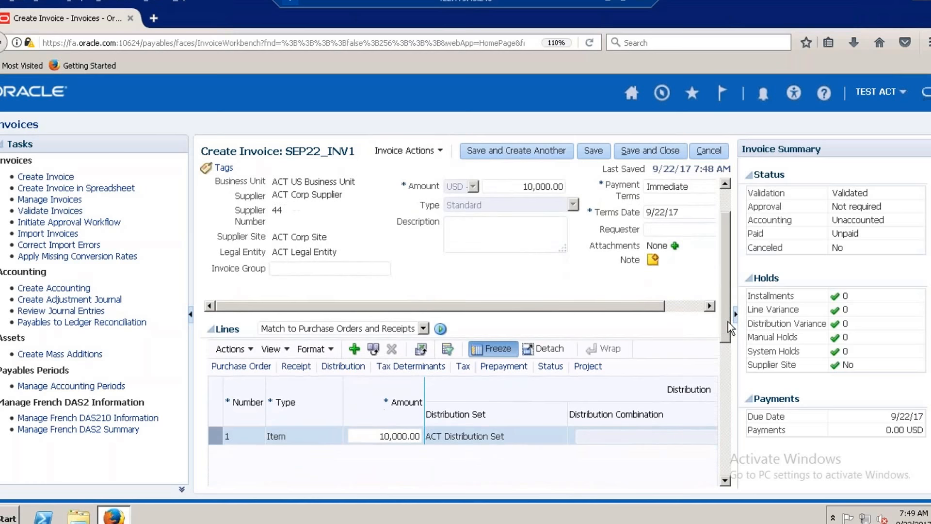
left_click(645, 152)
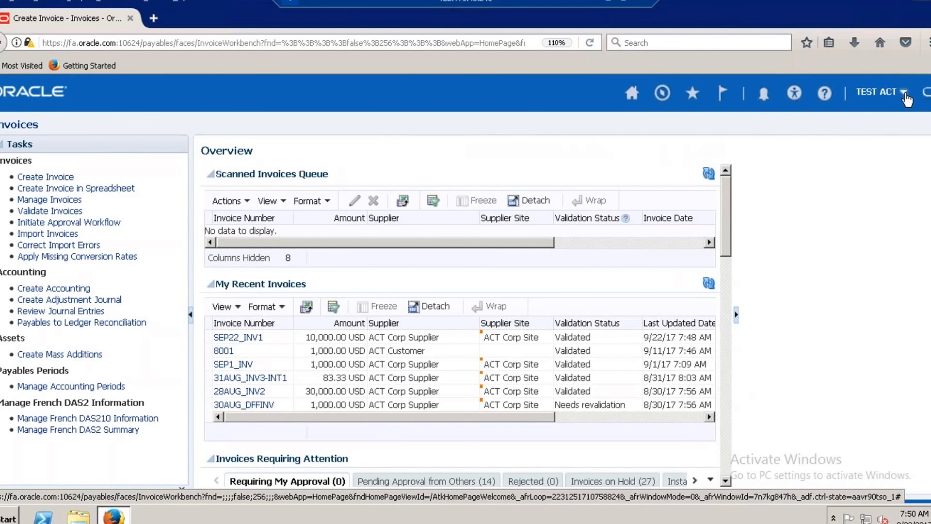
Go from the Invoices work area to Setup and Maintenance.
left_click(902, 93)
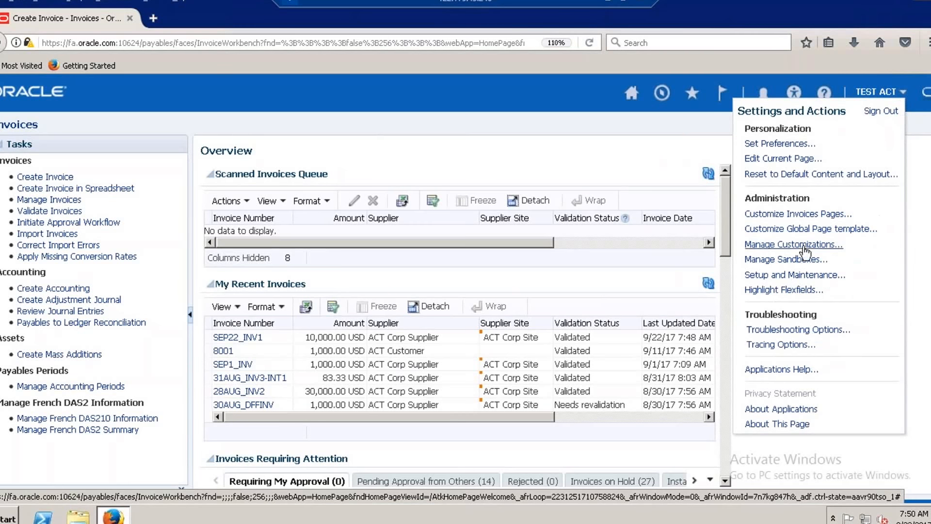
left_click(795, 275)
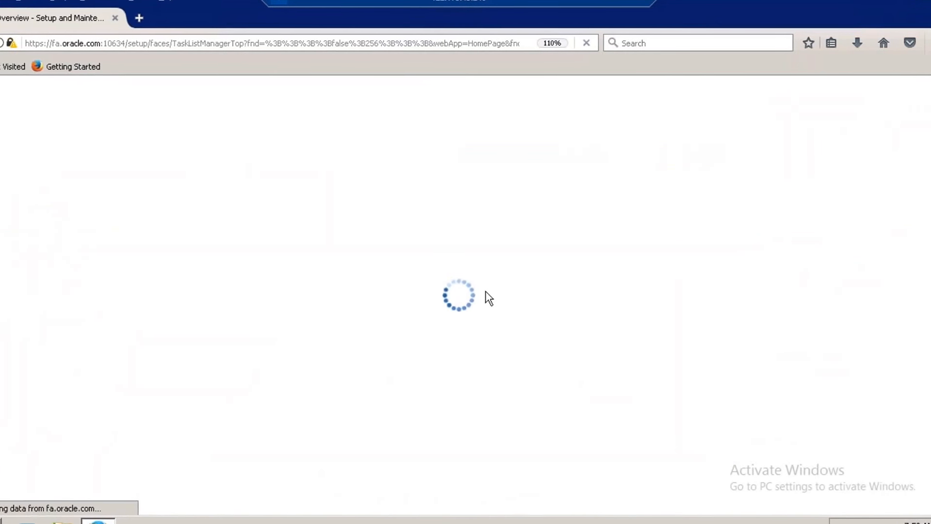
left_click(348, 261)
type("Tax")
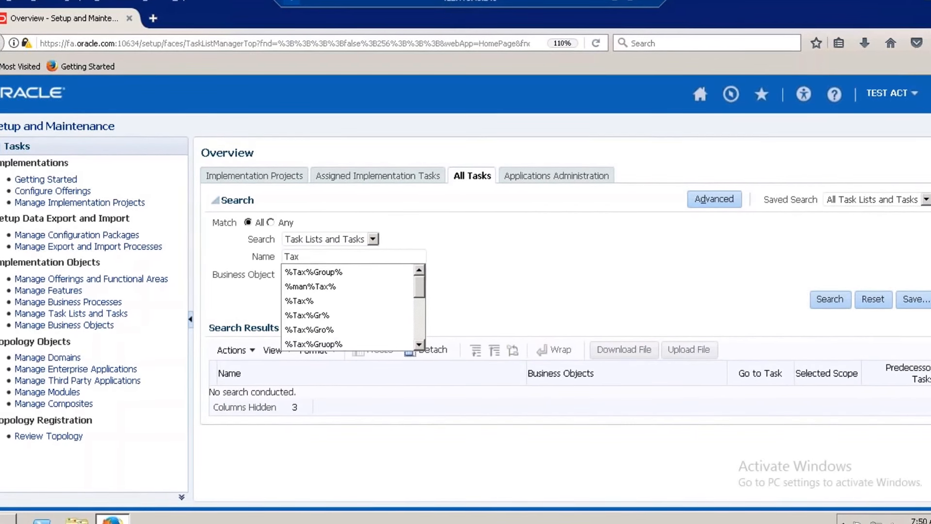
key("BackSpace")
key("BackSpace")
key("BackSpace")
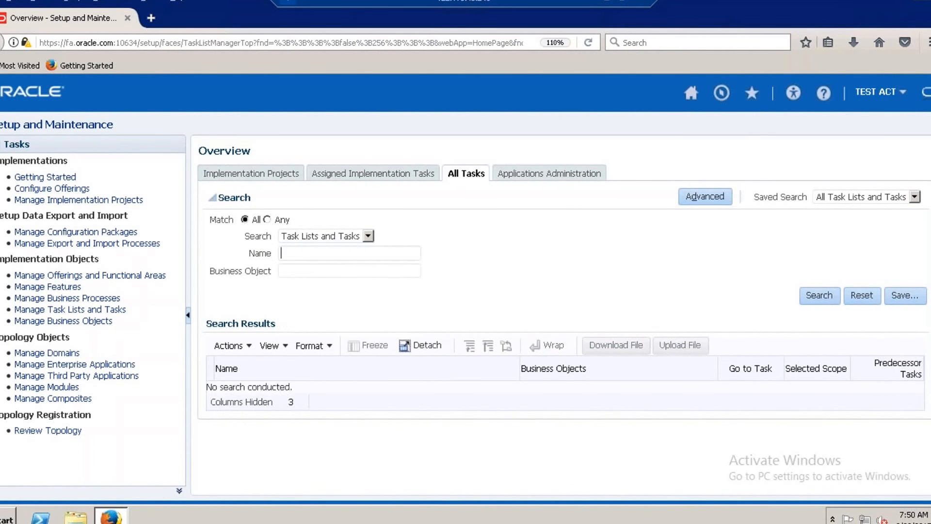
Search the setup tasks by the name Man%Taxes% and open the Manage Taxes task.
type("Man")
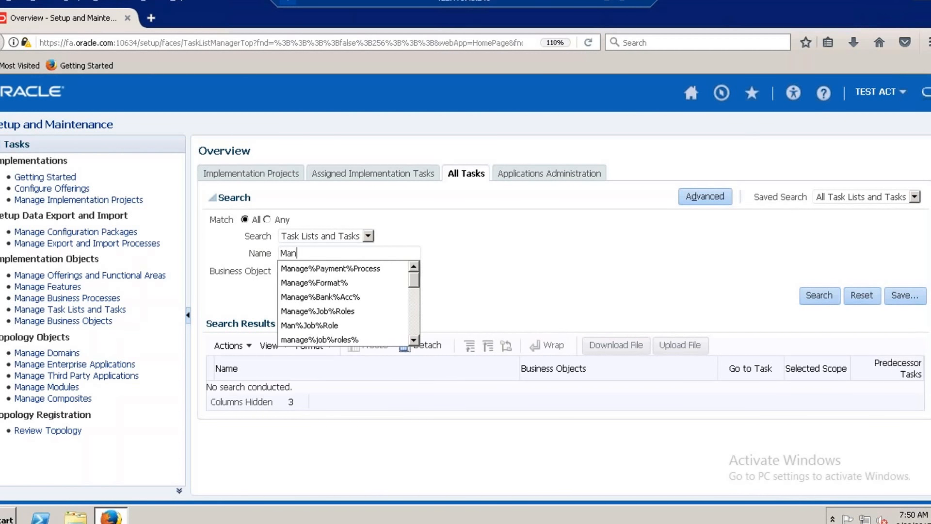
type("%tax")
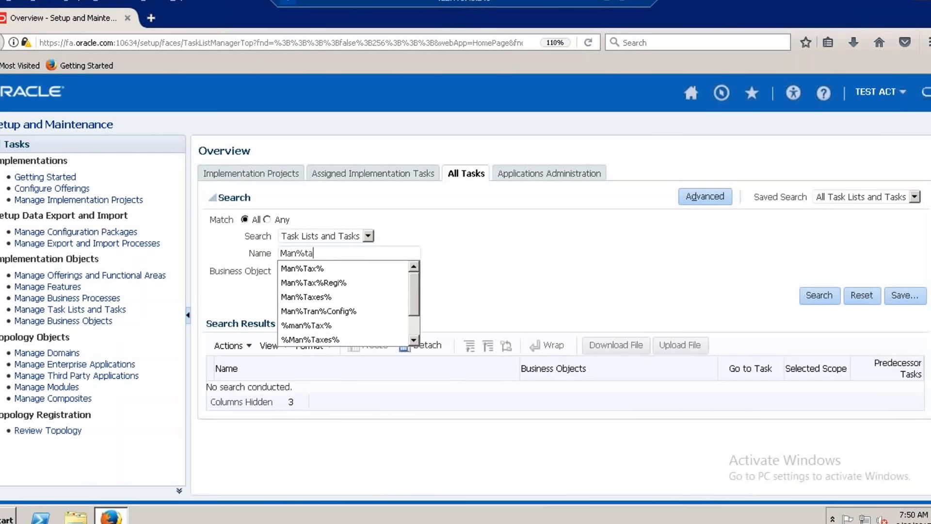
left_click(325, 297)
left_click(816, 296)
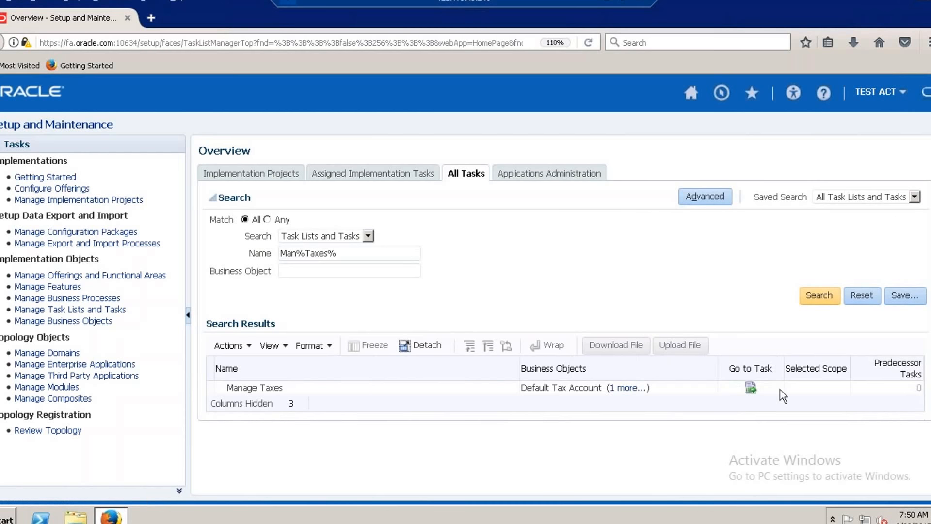
left_click(750, 388)
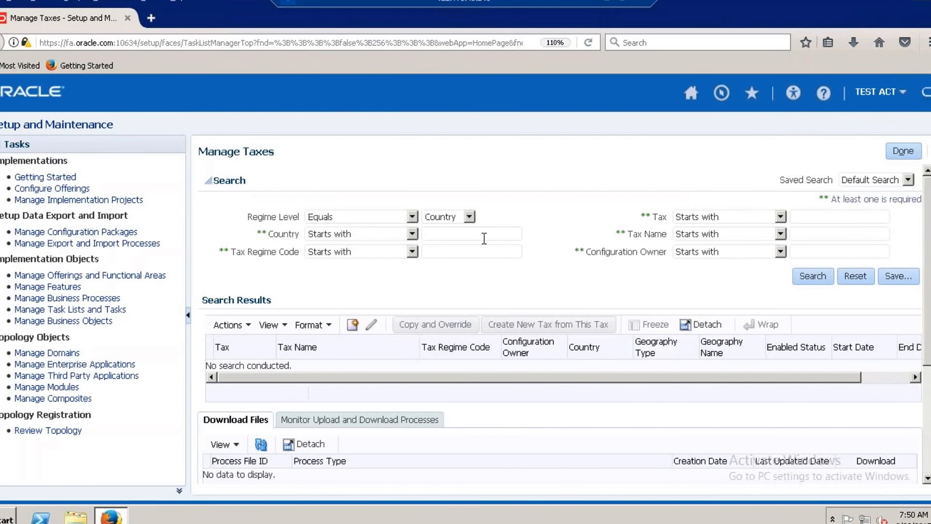
Search for taxes starting with ACT% and open the ACT NEW US VAT tax for editing.
left_click(821, 216)
type("ACT%")
left_click(810, 274)
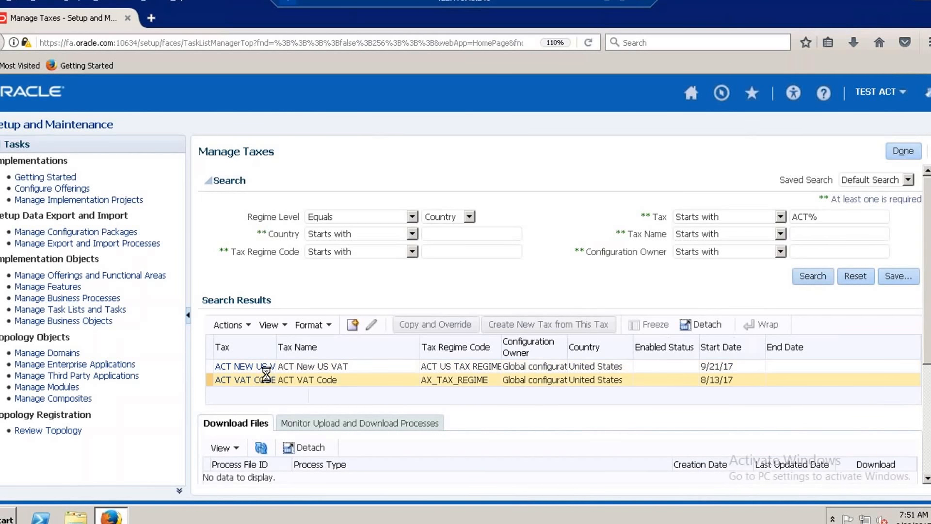
left_click(248, 367)
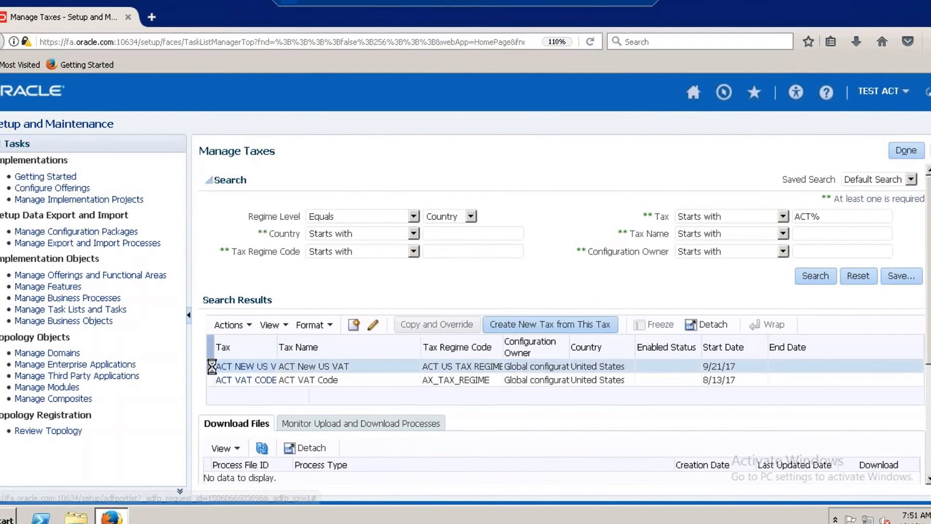
left_click(374, 325)
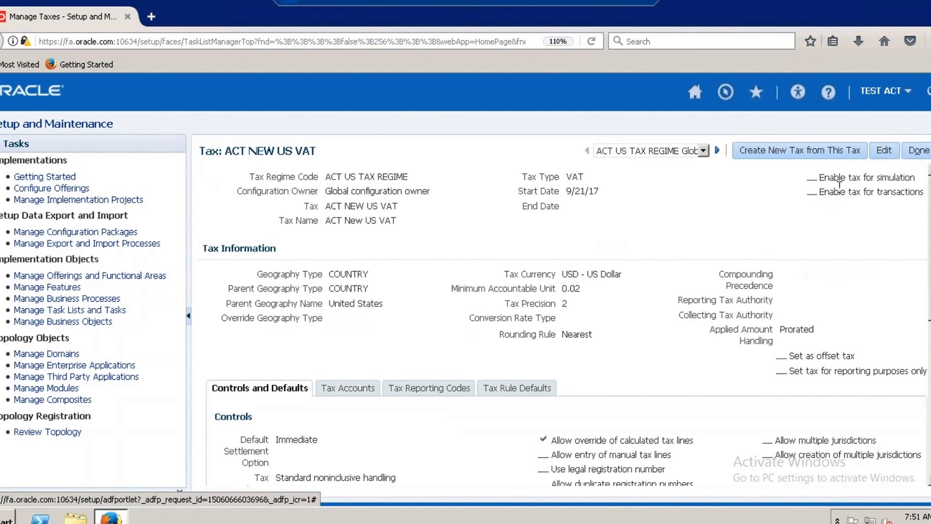
left_click(883, 150)
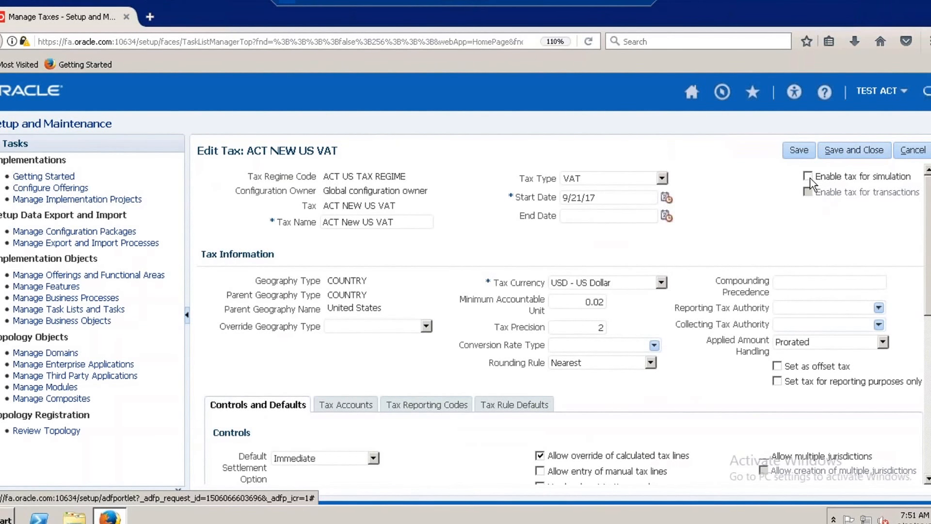
Enable the ACT NEW US VAT tax for simulation and for transactions, save and close it, and finish managing taxes.
left_click(809, 176)
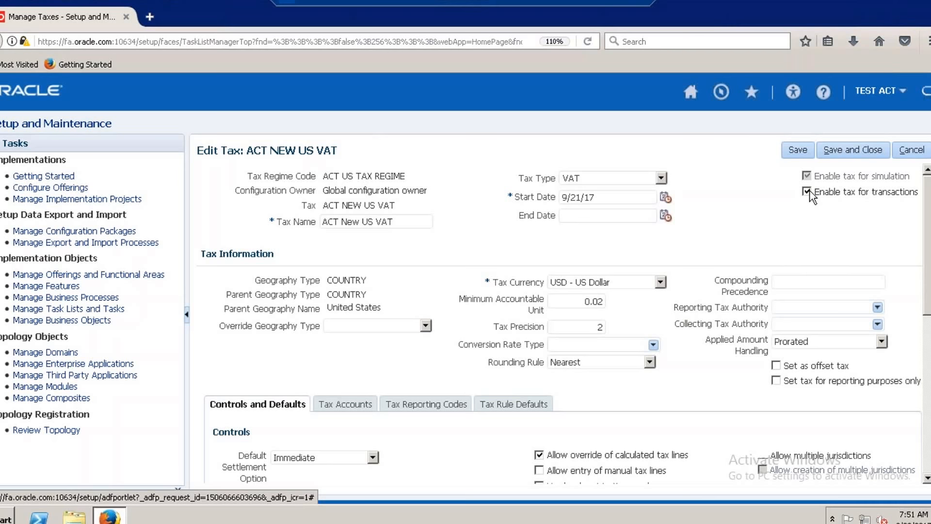
left_click(846, 152)
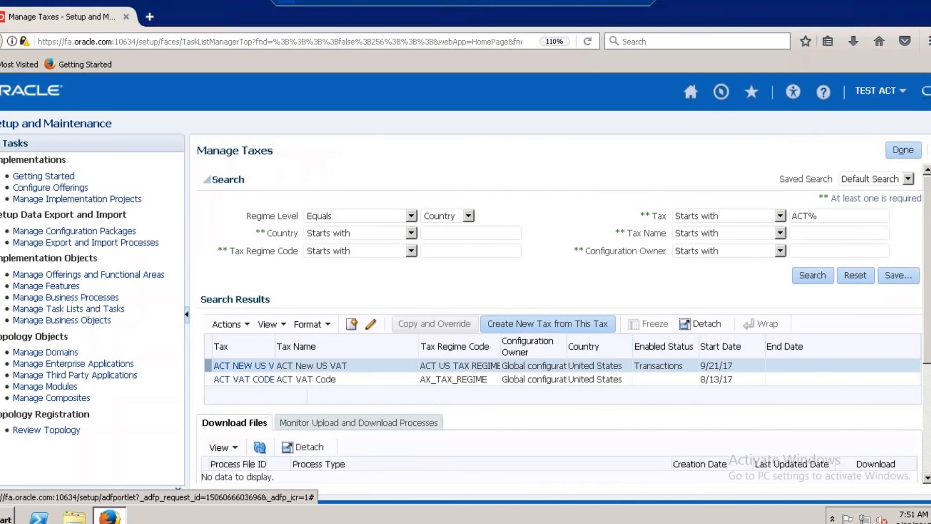
left_click(900, 149)
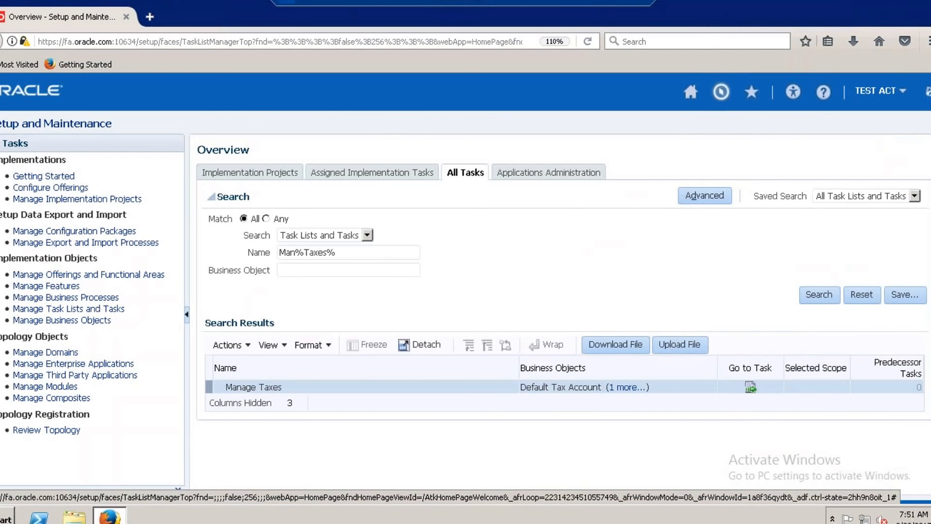
Go to the Payables Invoices work area and open the recent invoice SEP22_INV1 for editing.
left_click(721, 92)
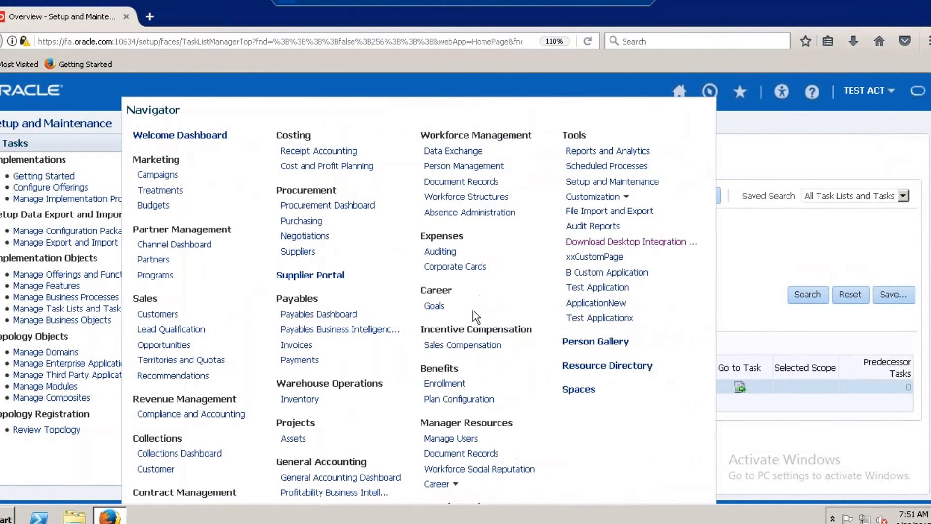
left_click(294, 345)
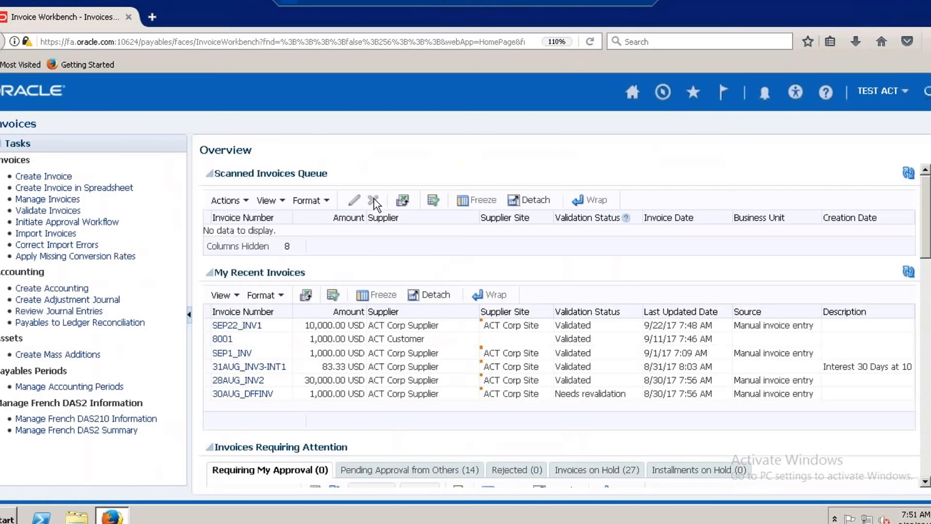
left_click(249, 324)
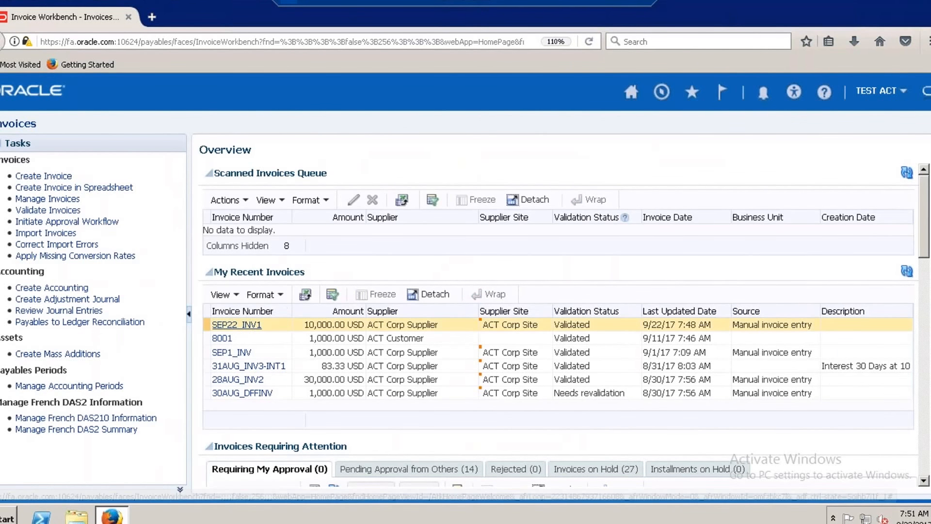
left_click(236, 324)
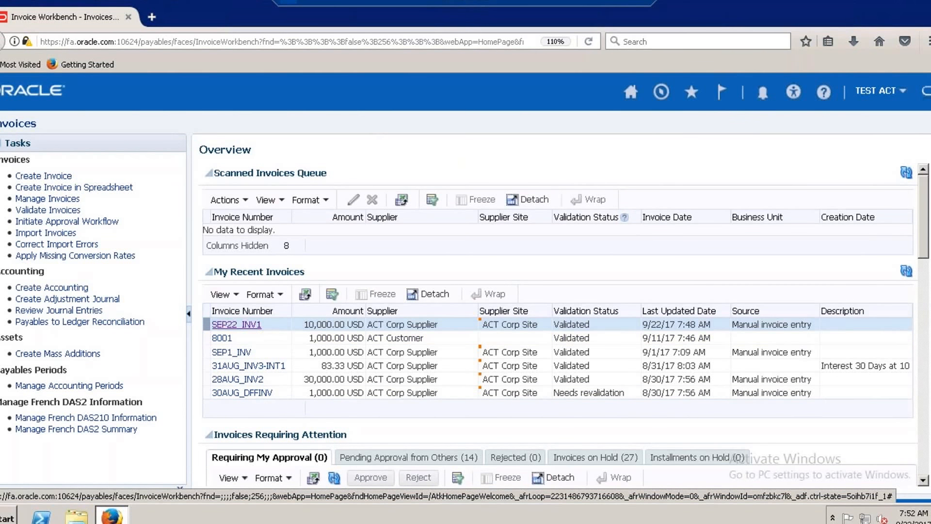
left_click(236, 325)
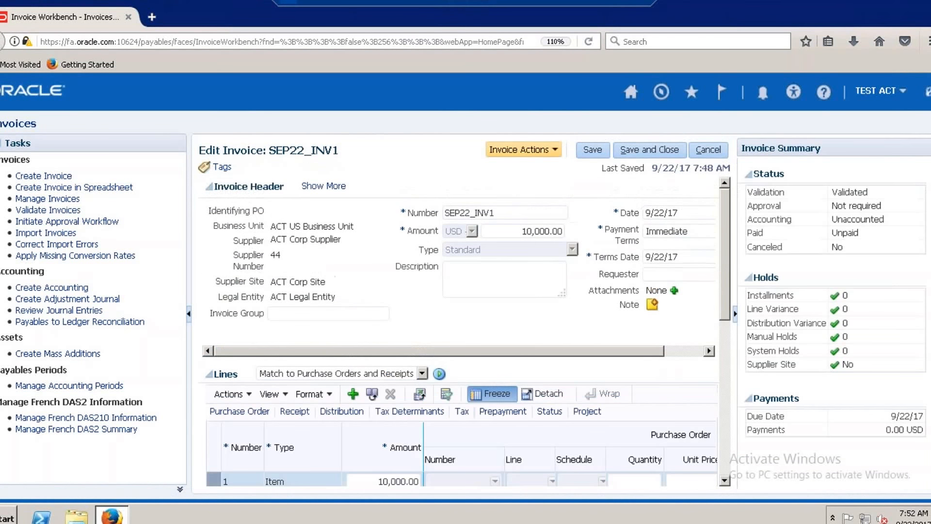
Calculate tax on the SEP22_INV1 invoice and check its lines for the tax line.
left_click(555, 151)
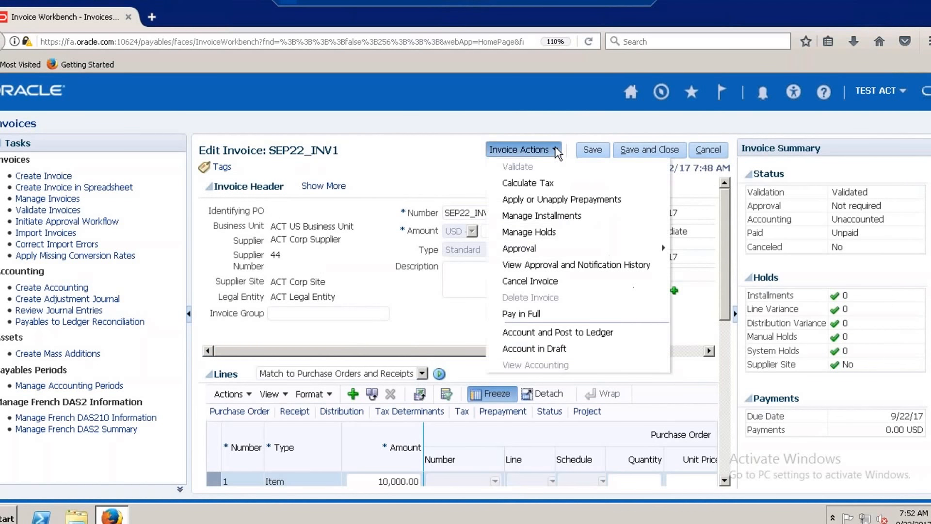
left_click(542, 185)
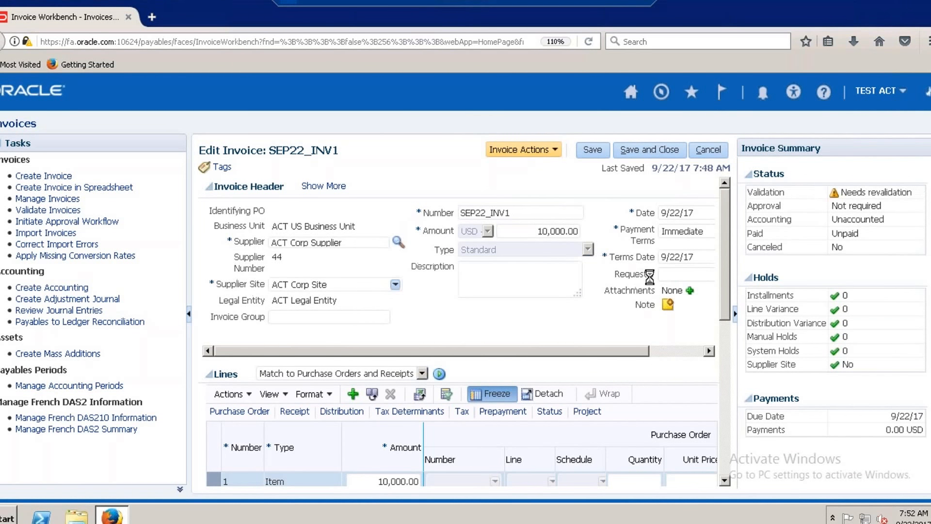
left_click(725, 481)
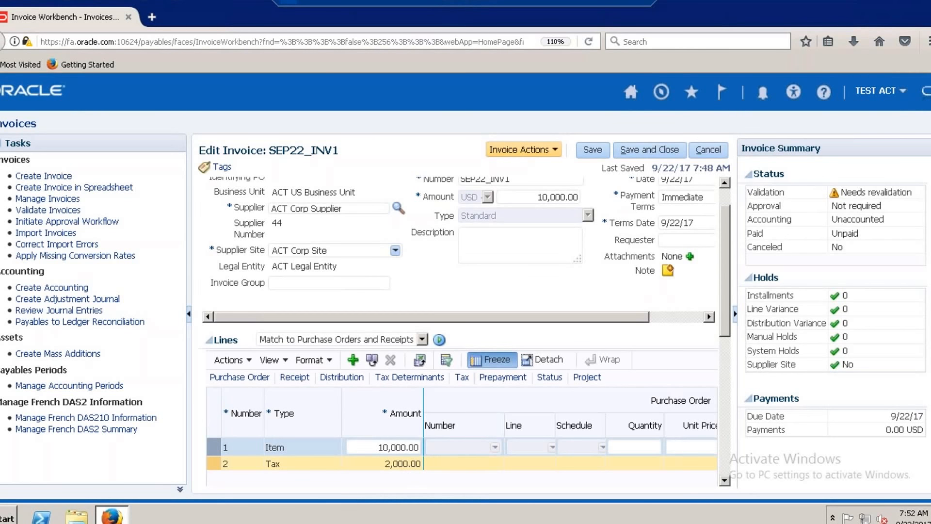
Set the invoice header amount to 12,000.00 USD to include the tax, and validate the invoice.
left_click(551, 199)
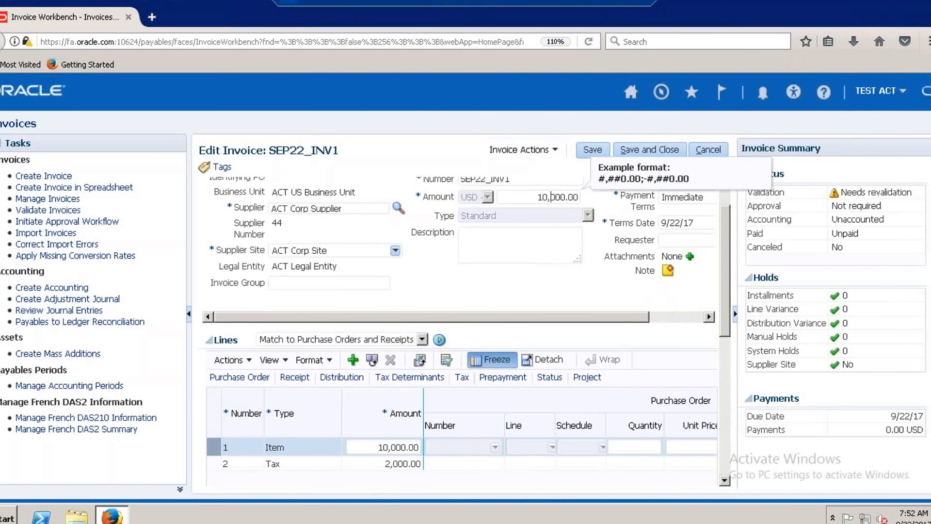
key("BackSpace")
key("BackSpace")
type("2,")
left_click(558, 153)
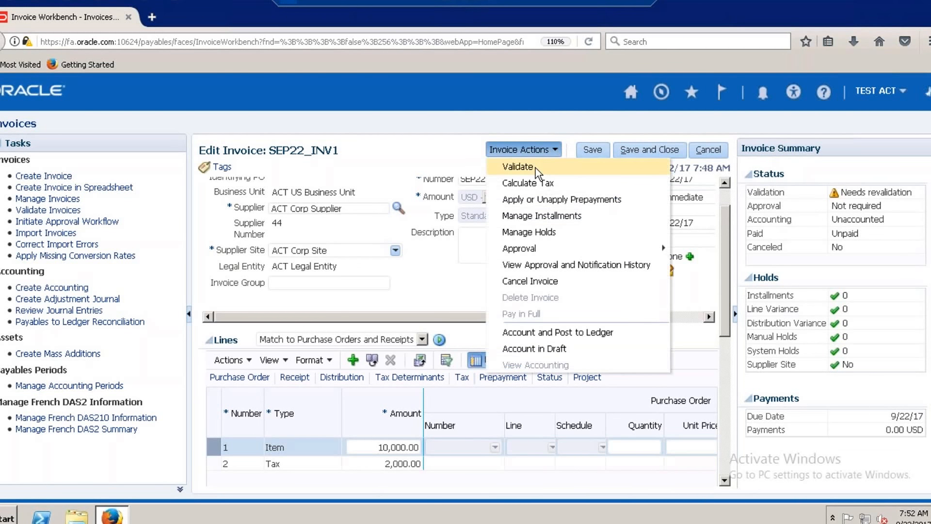
left_click(535, 168)
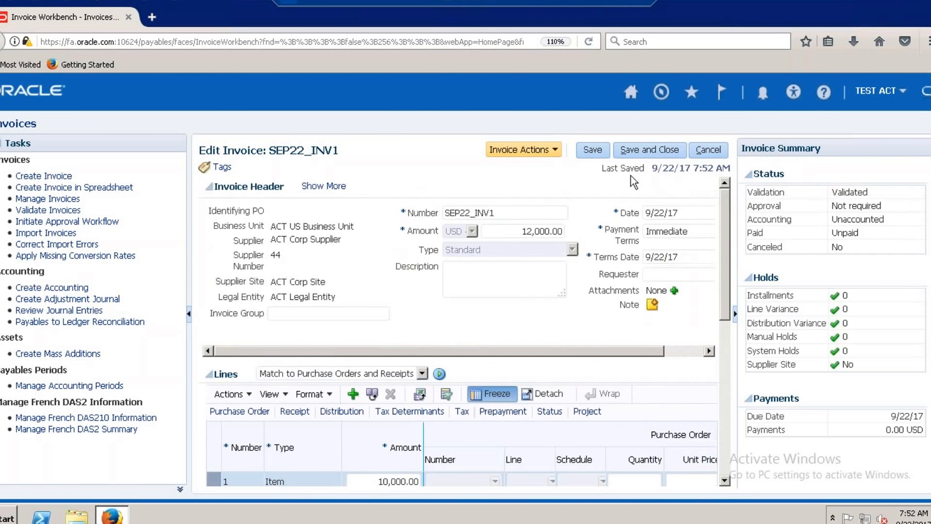
Account the validated invoice and post it to the ledger, and dismiss the confirmation.
left_click(554, 150)
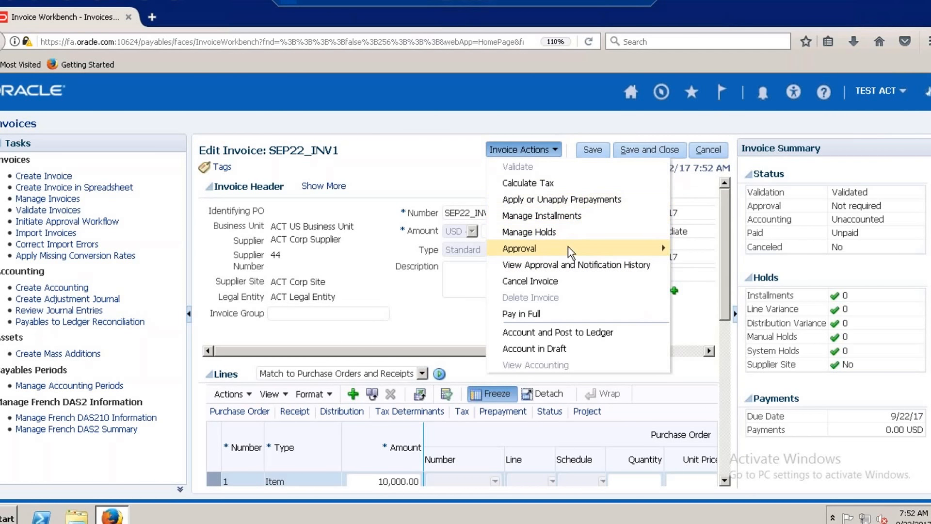
left_click(562, 333)
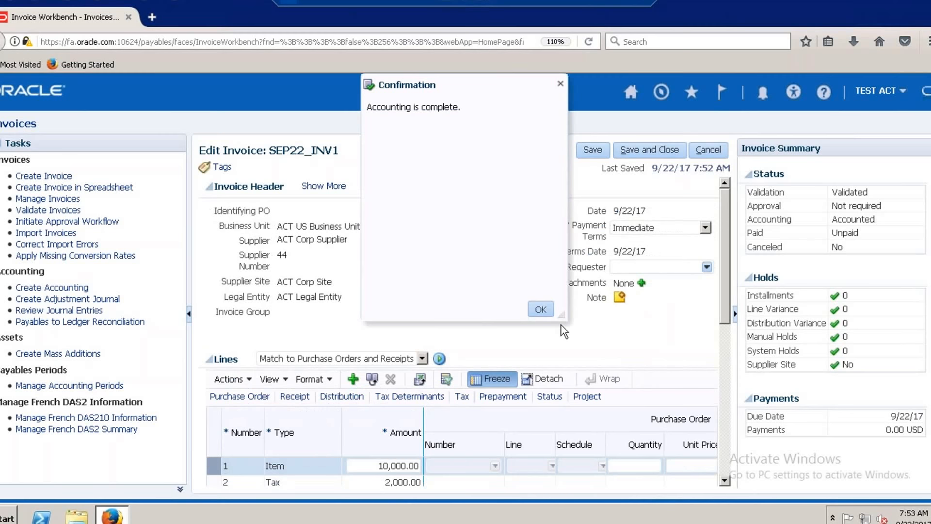
left_click(540, 309)
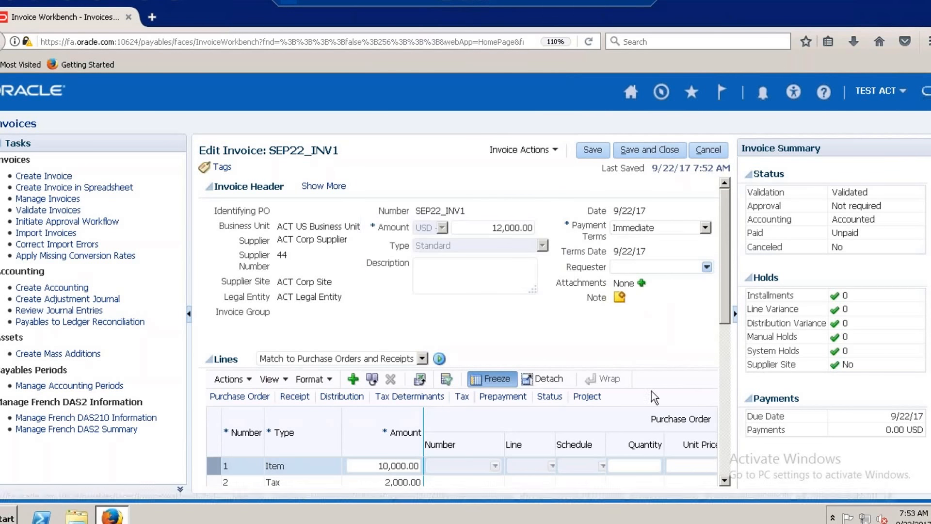
Examine the invoice's tax line and its project details, and review the invoice's accounting lines by accounting class.
scroll(326, 479, "down", 2)
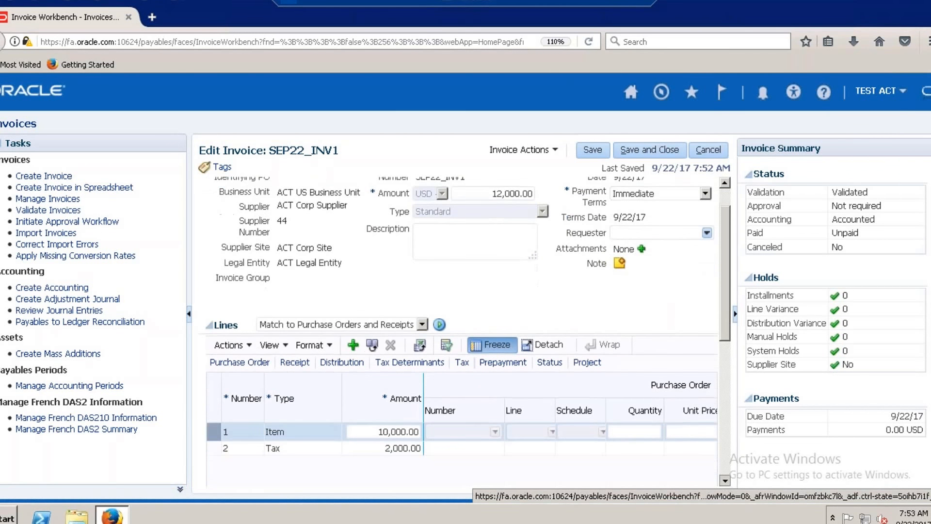
scroll(326, 486, "down", 1)
left_click(356, 419)
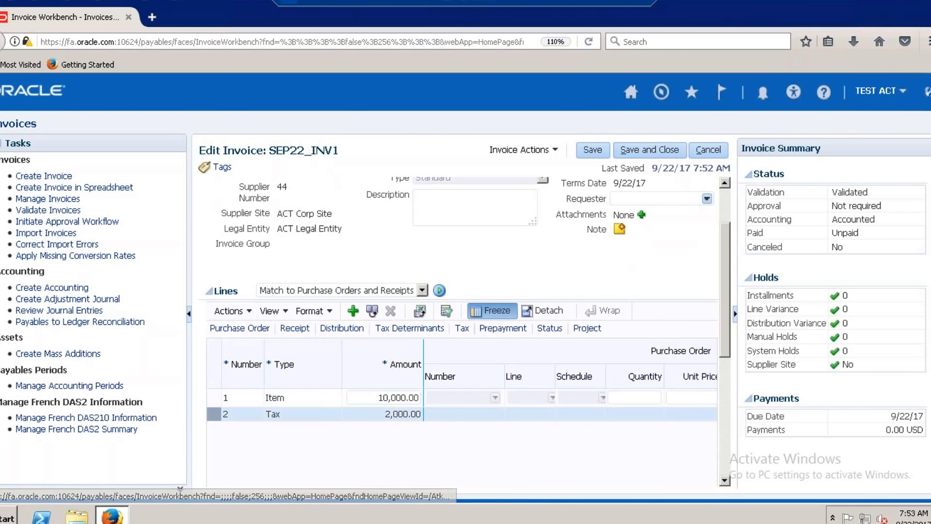
left_click(587, 328)
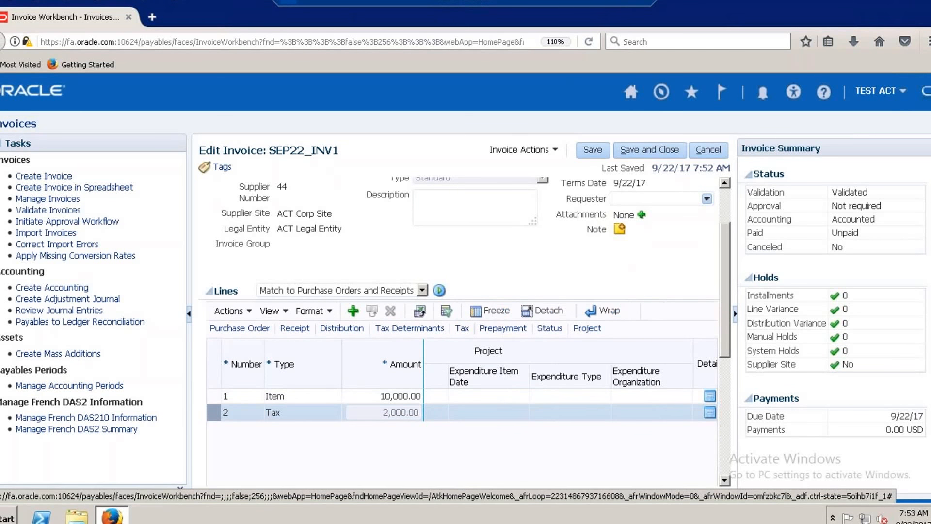
left_click(555, 151)
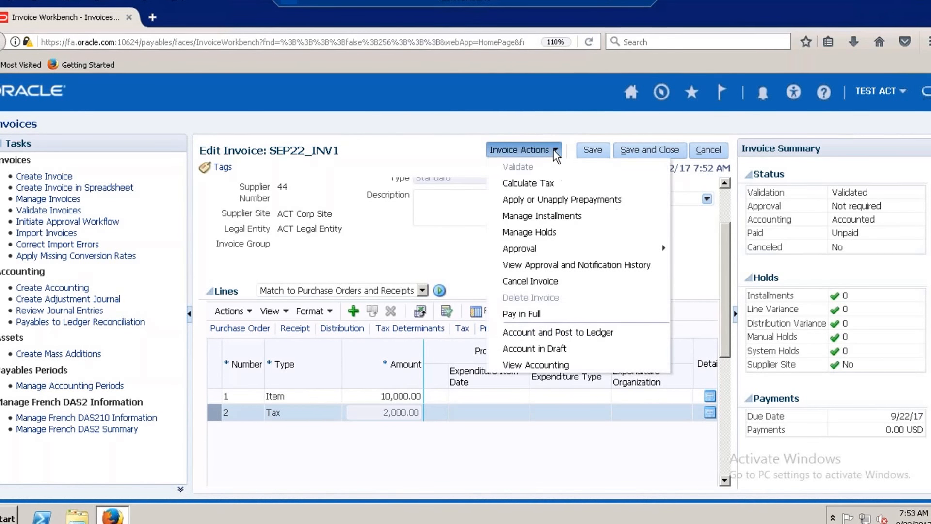
left_click(525, 368)
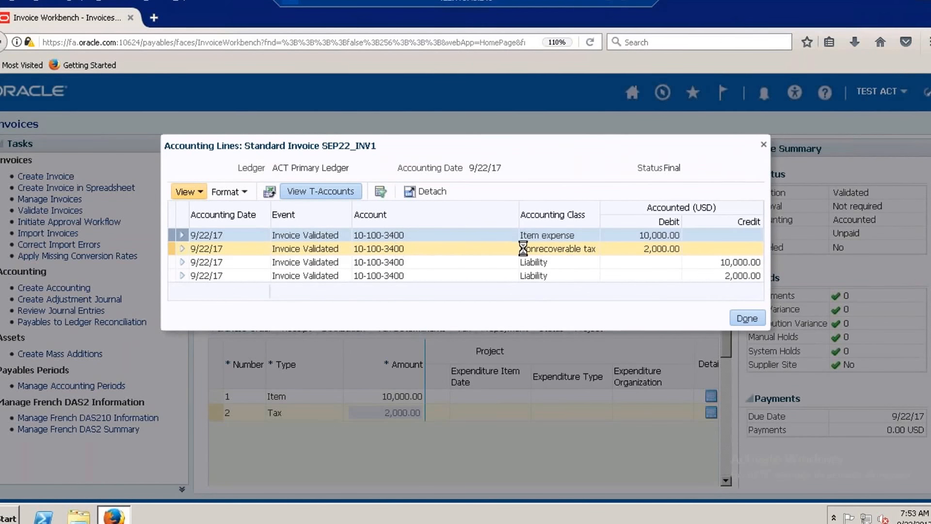
mouse_move(569, 257)
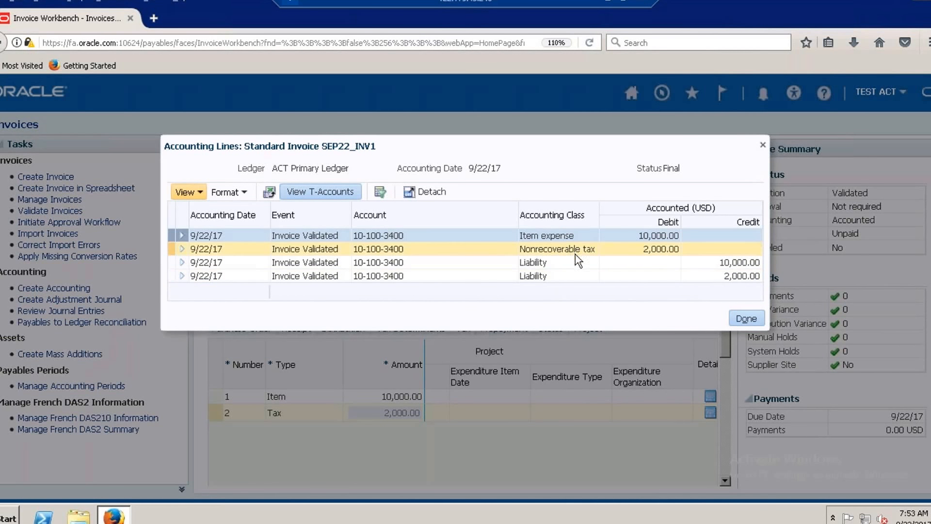
left_click(742, 318)
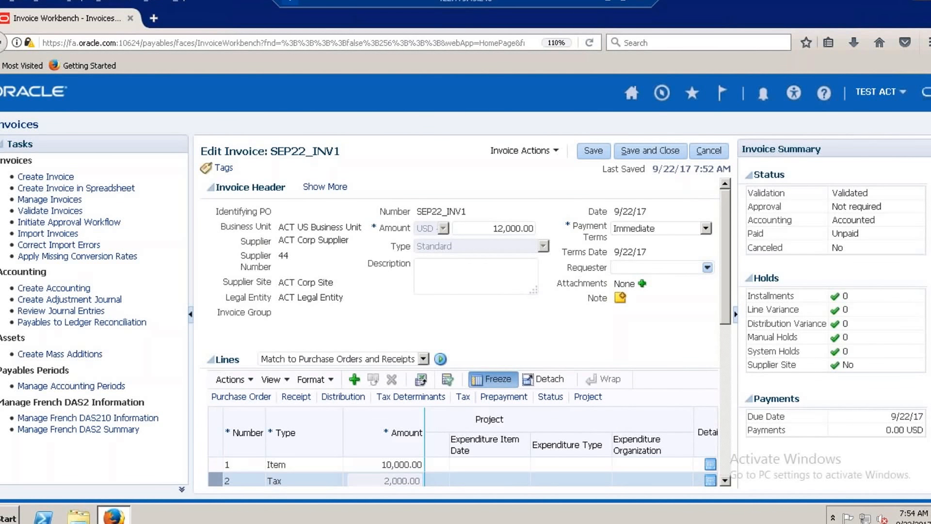
left_click(725, 481)
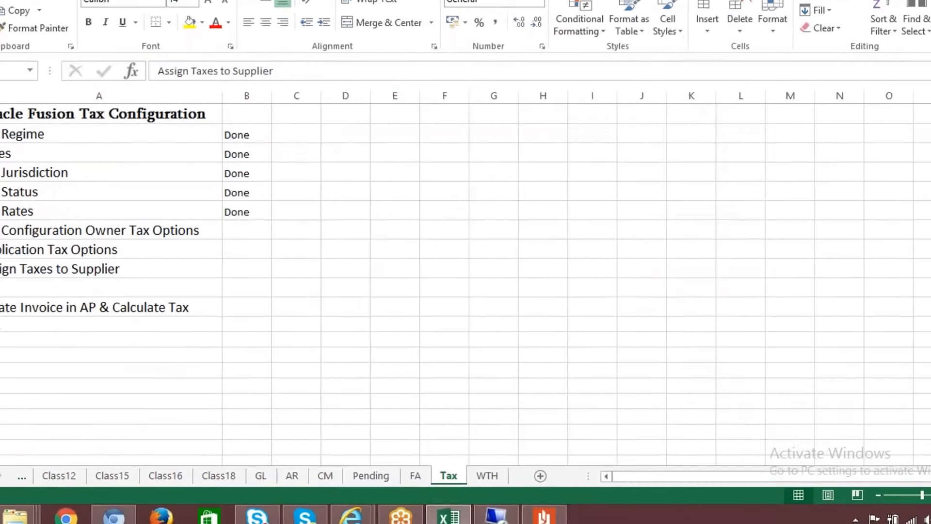